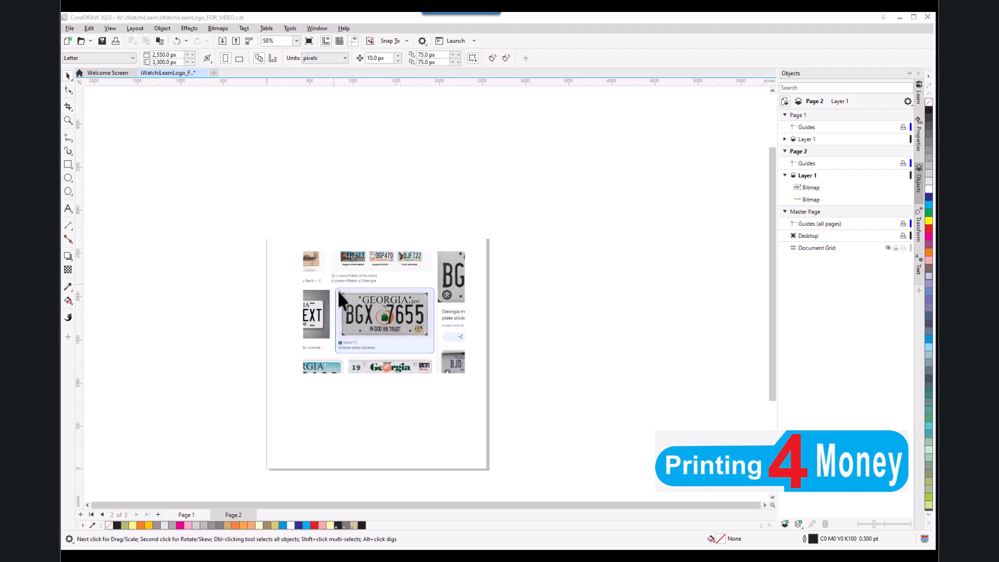
- Examine the peach emblem on the Georgia license plate in the pasted bitmap on Page 2
scroll(337, 289, up, 3)
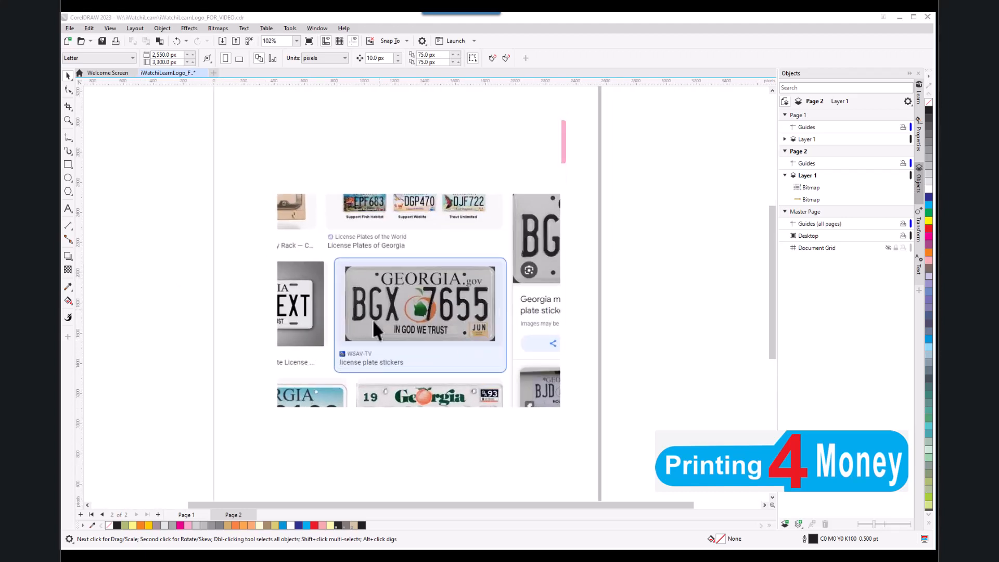
scroll(438, 328, up, 1)
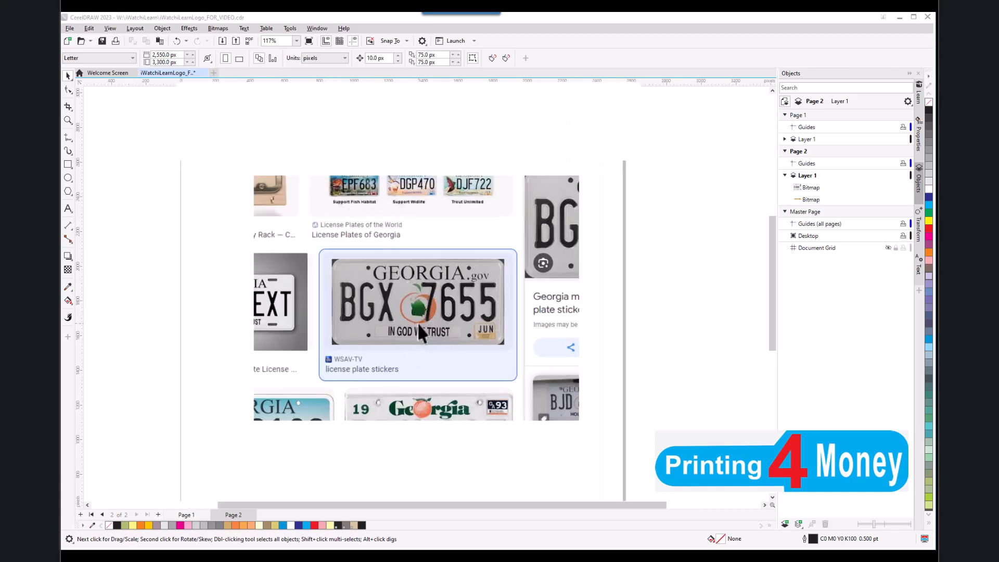
scroll(423, 333, up, 4)
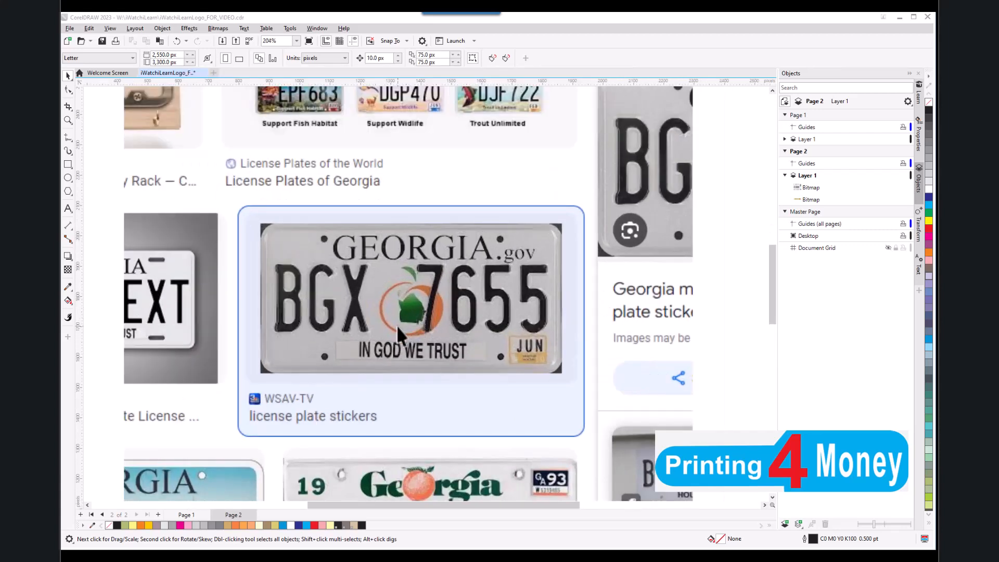
scroll(423, 319, up, 1)
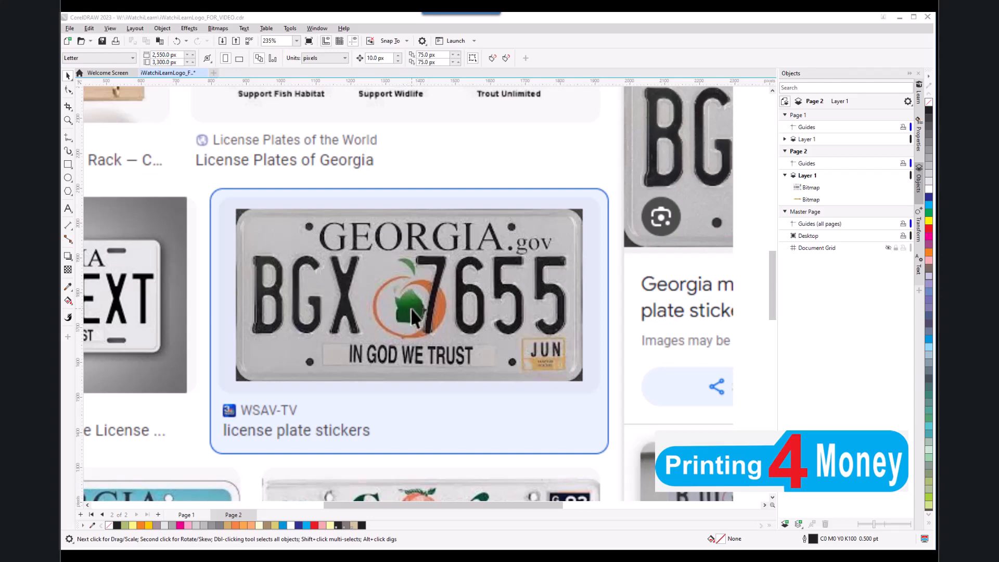
scroll(411, 308, down, 1)
scroll(411, 311, down, 2)
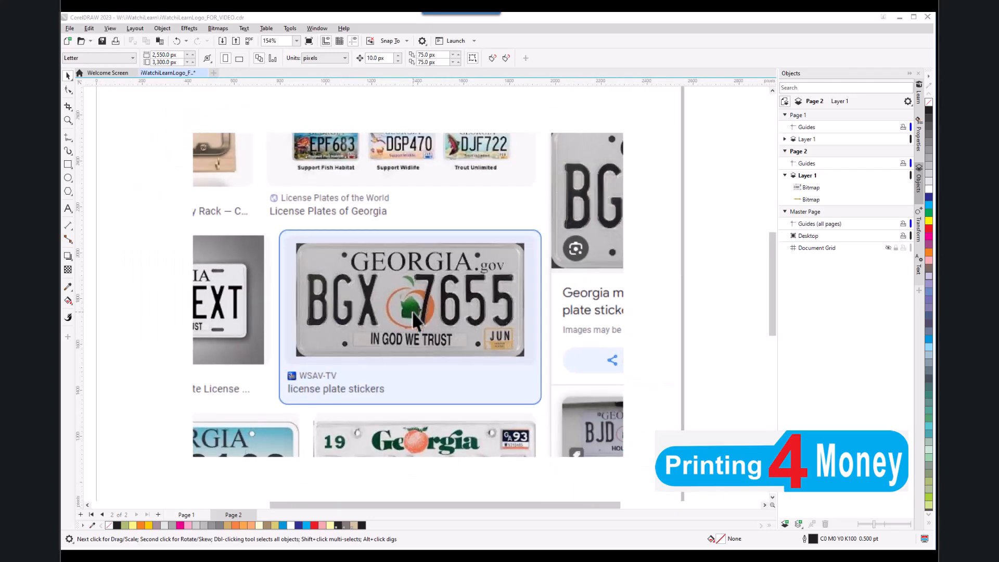
scroll(414, 314, down, 4)
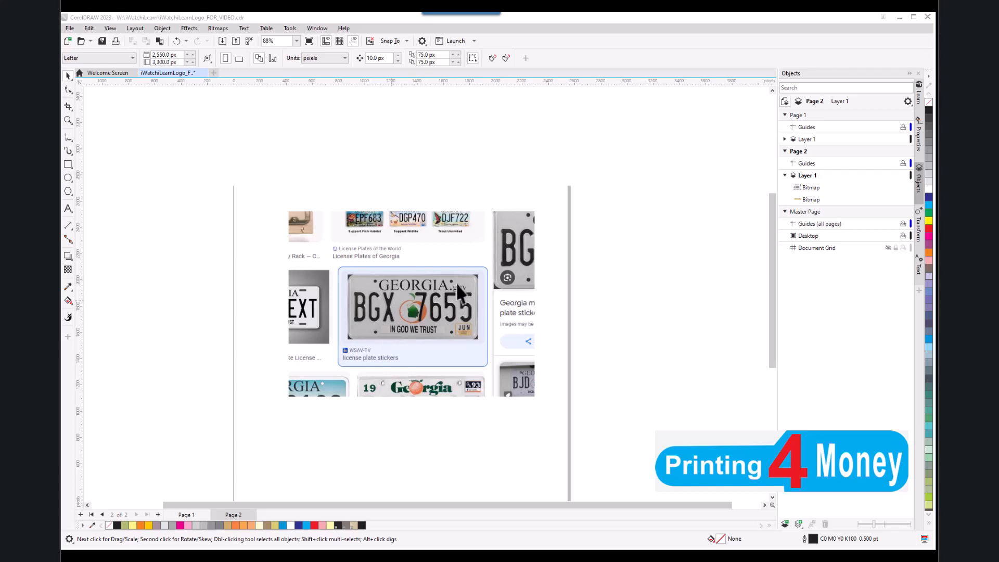
scroll(381, 304, up, 1)
scroll(382, 311, down, 1)
click(188, 283)
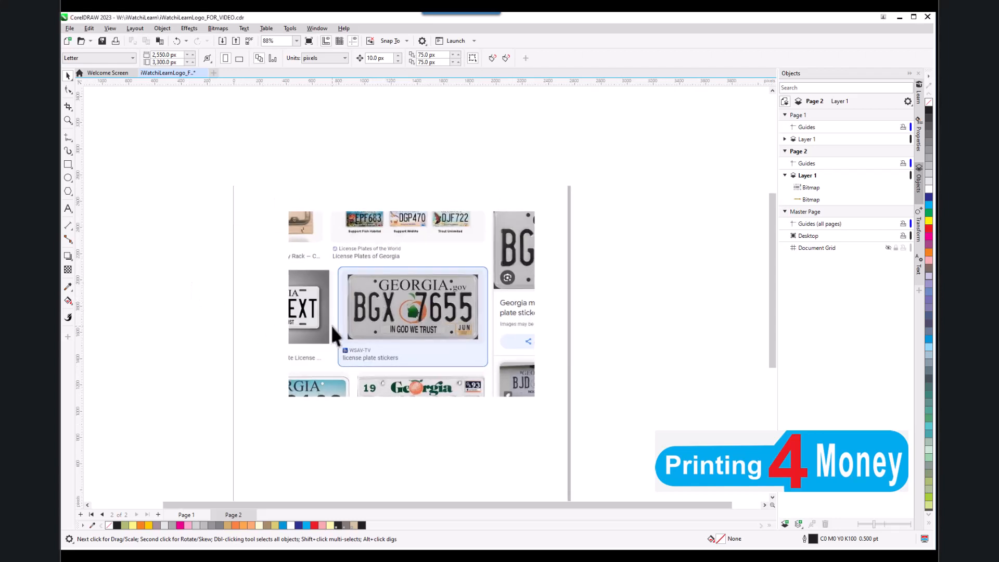
scroll(413, 330, down, 1)
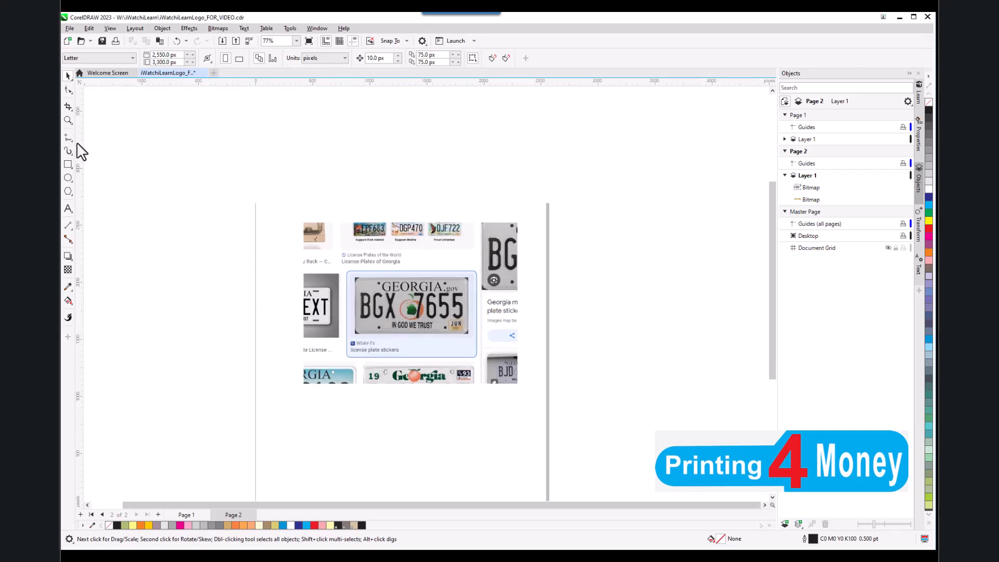
- Try to crop around the peach emblem without selecting the plate bitmap, using an area about 387 by 354 px, and undo the crop
click(68, 106)
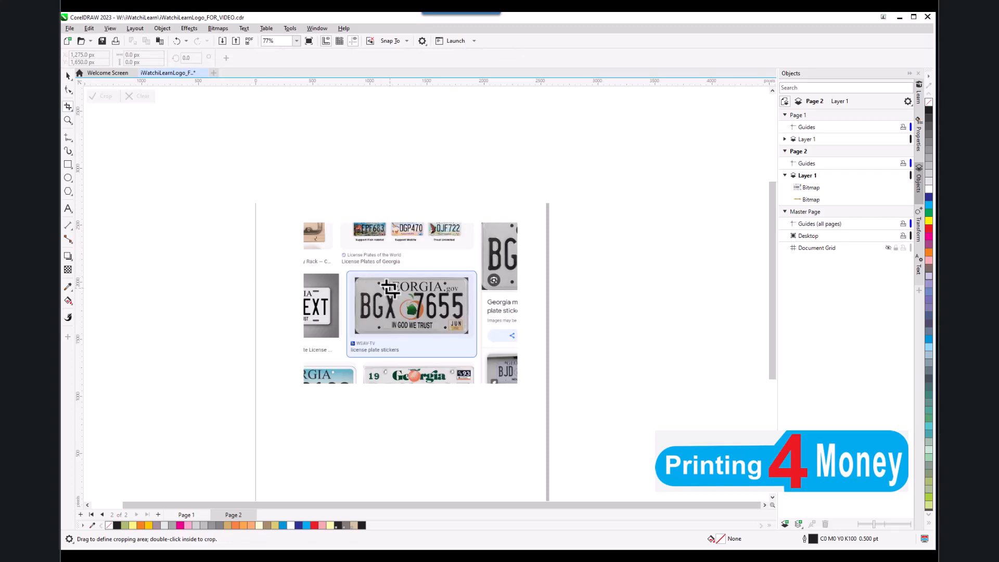
drag(387, 287, 434, 328)
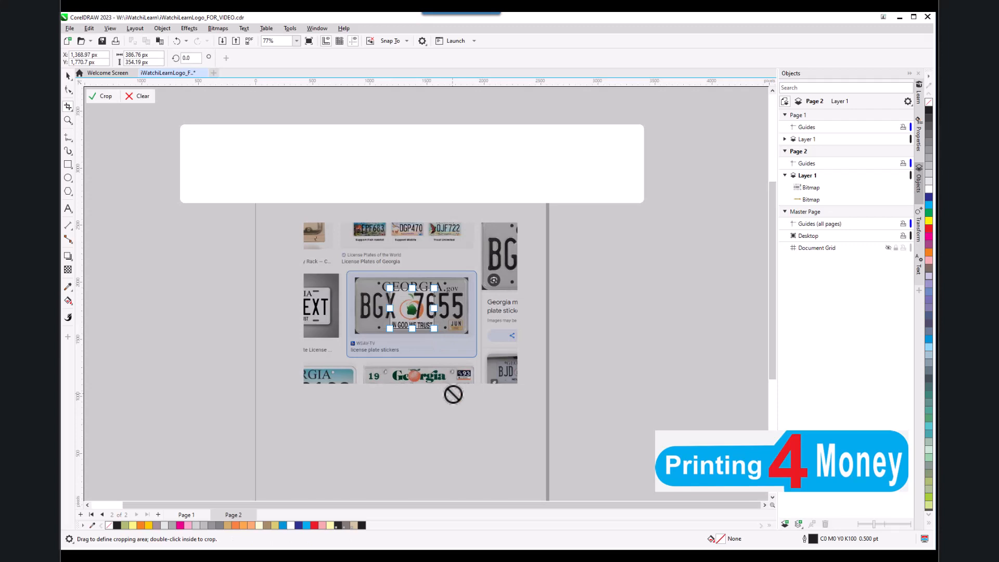
click(105, 96)
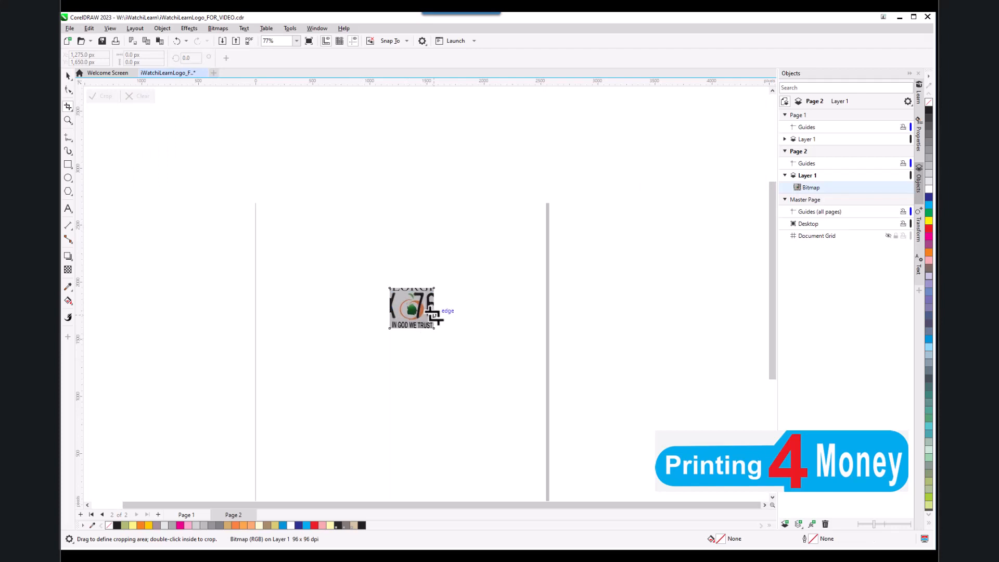
scroll(406, 341, down, 3)
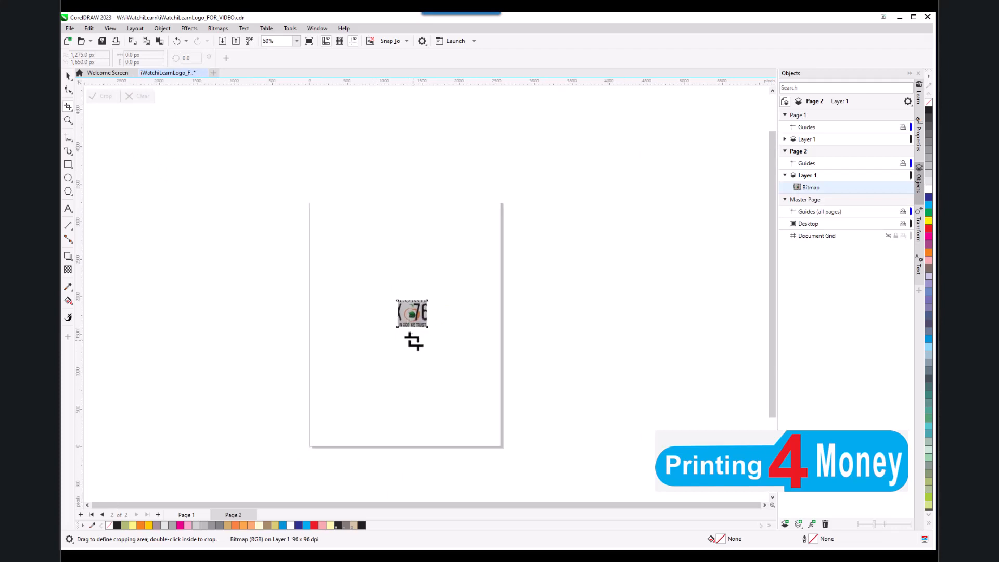
scroll(398, 311, up, 3)
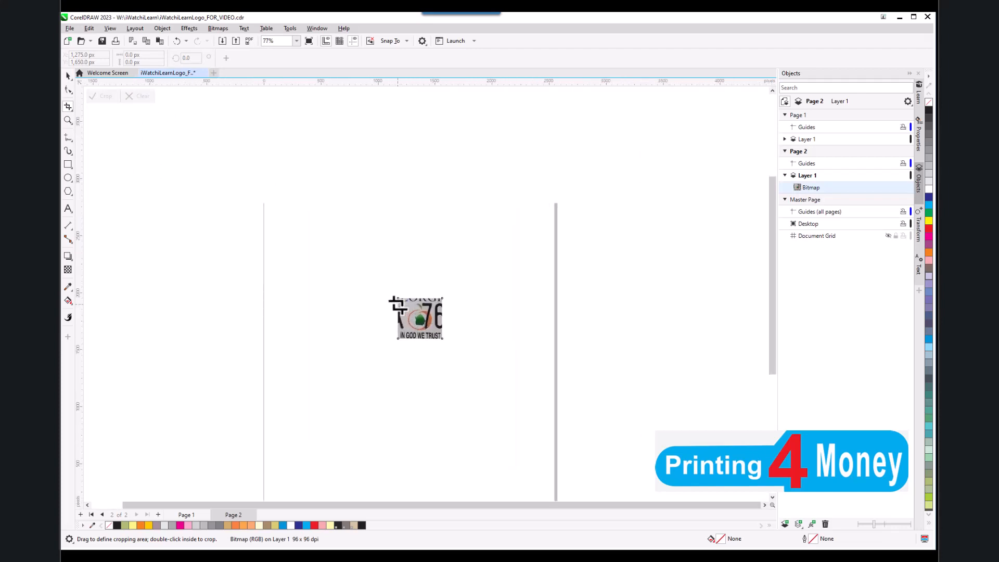
scroll(426, 348, down, 1)
scroll(428, 350, up, 1)
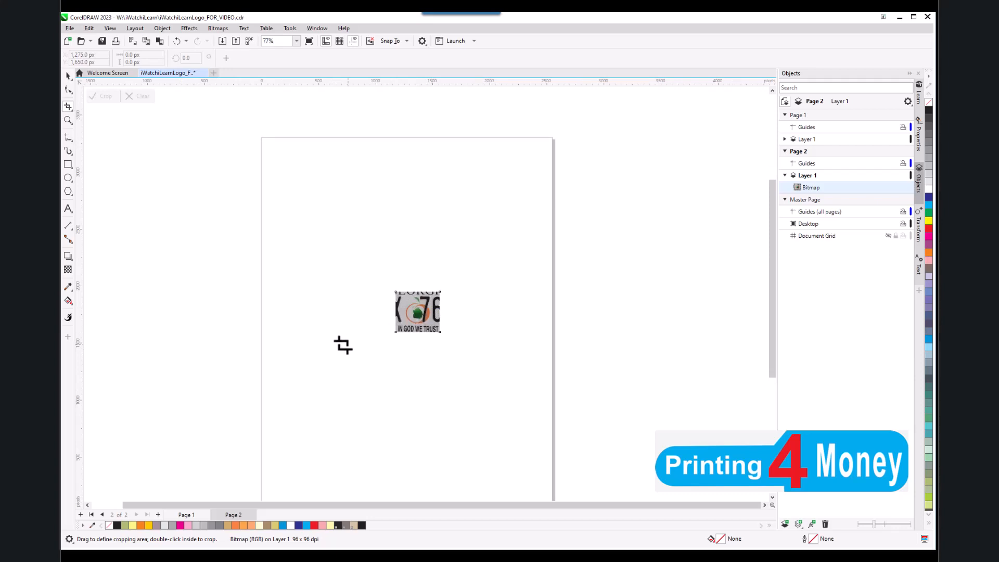
scroll(350, 336, down, 1)
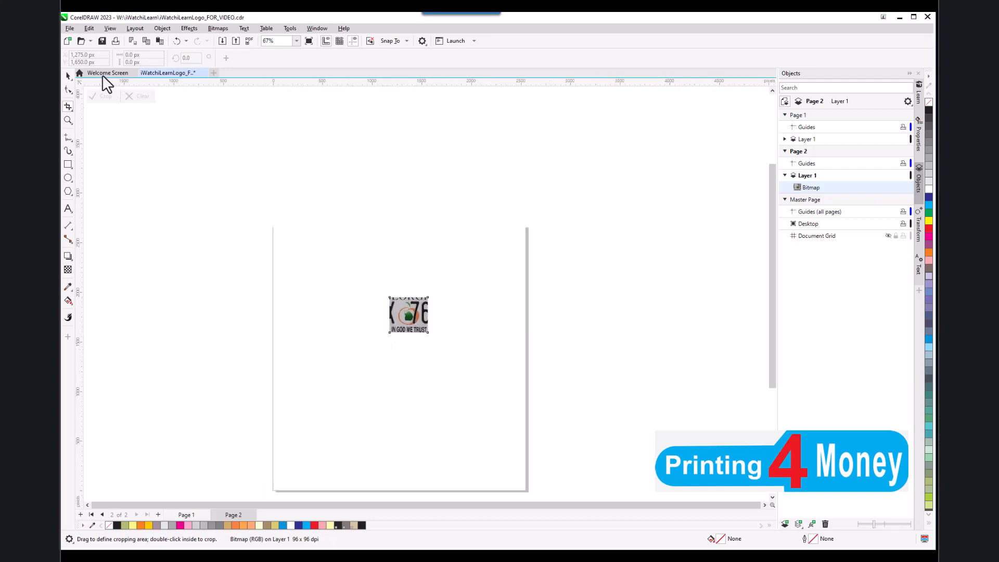
click(67, 77)
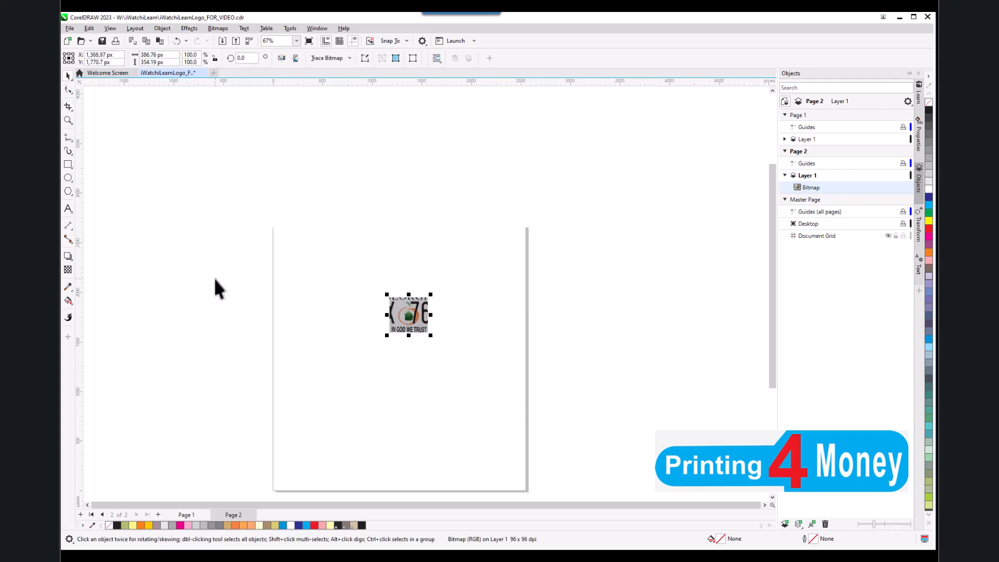
key(ctrl+v)
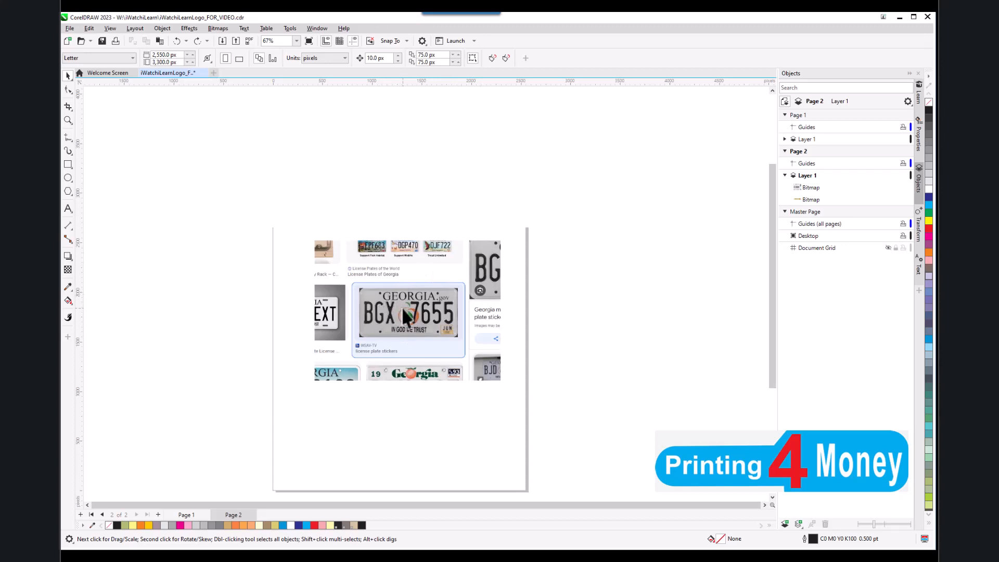
- Select the license plate bitmap and crop it to an area about 472 by 444 px around the peach emblem
scroll(402, 309, up, 1)
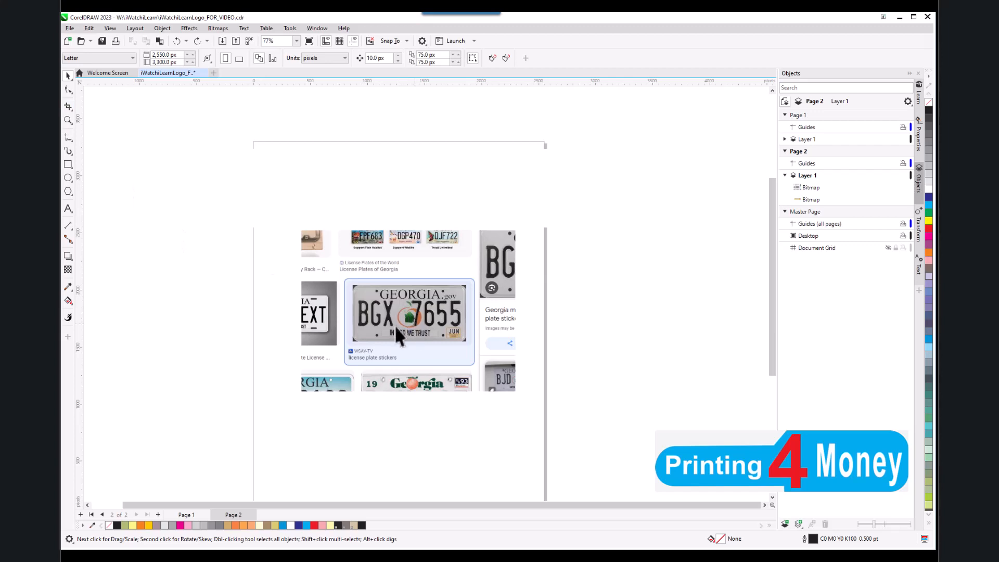
click(411, 319)
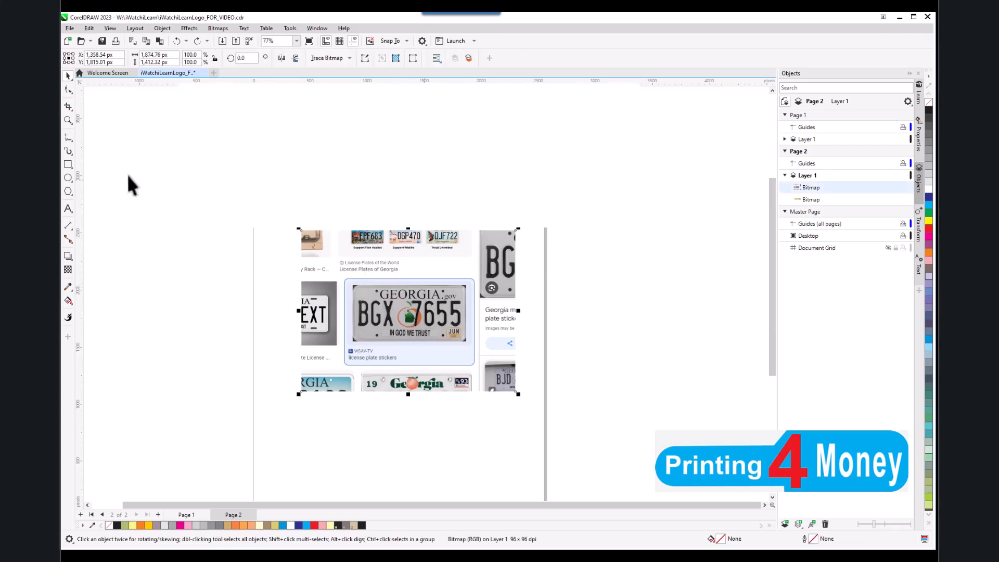
click(68, 106)
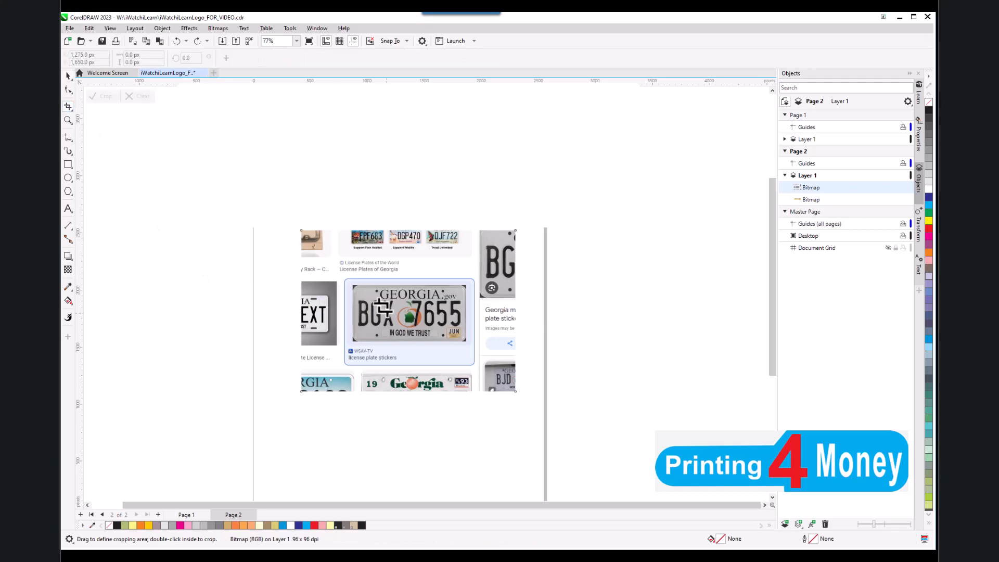
drag(386, 289, 441, 341)
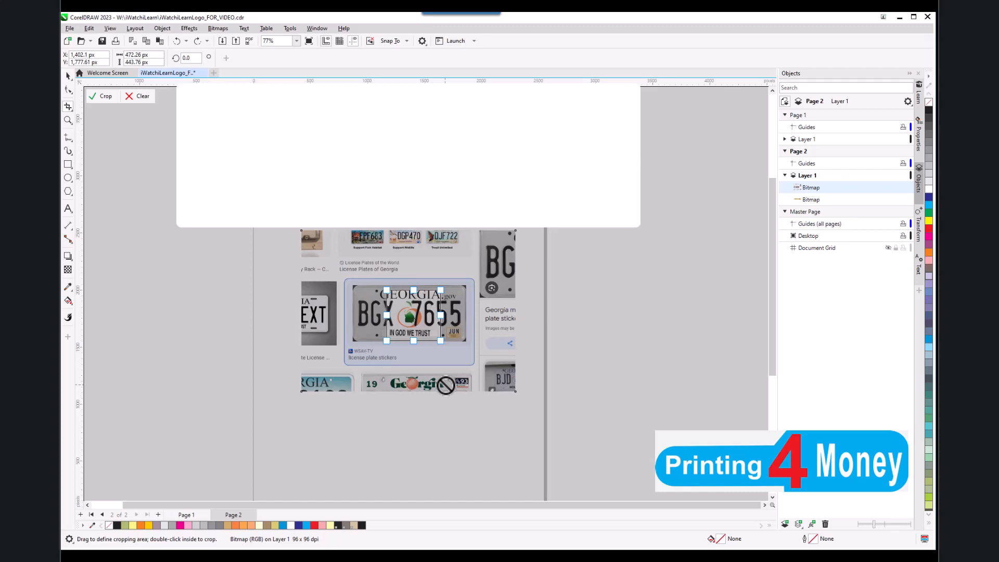
key(Return)
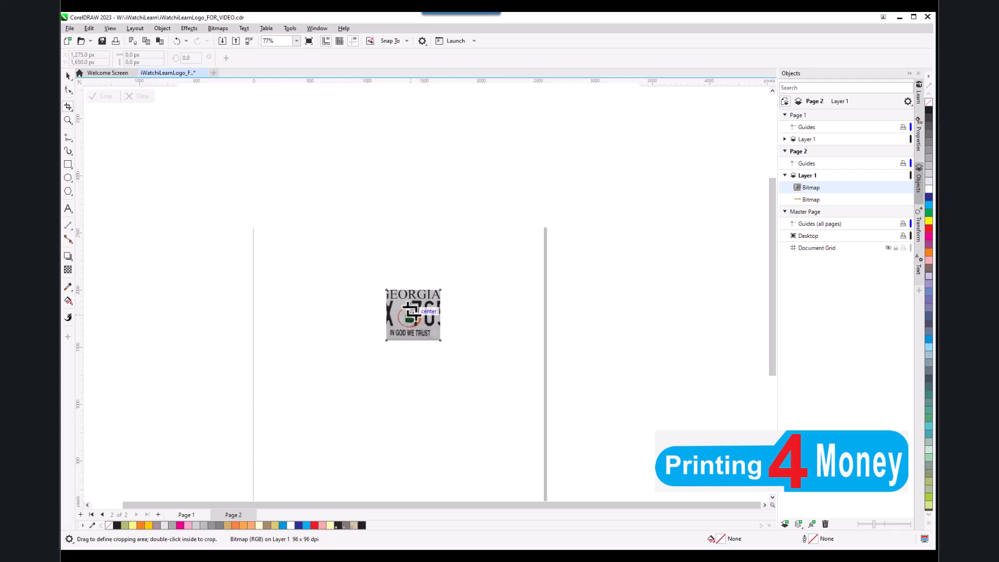
scroll(409, 309, up, 3)
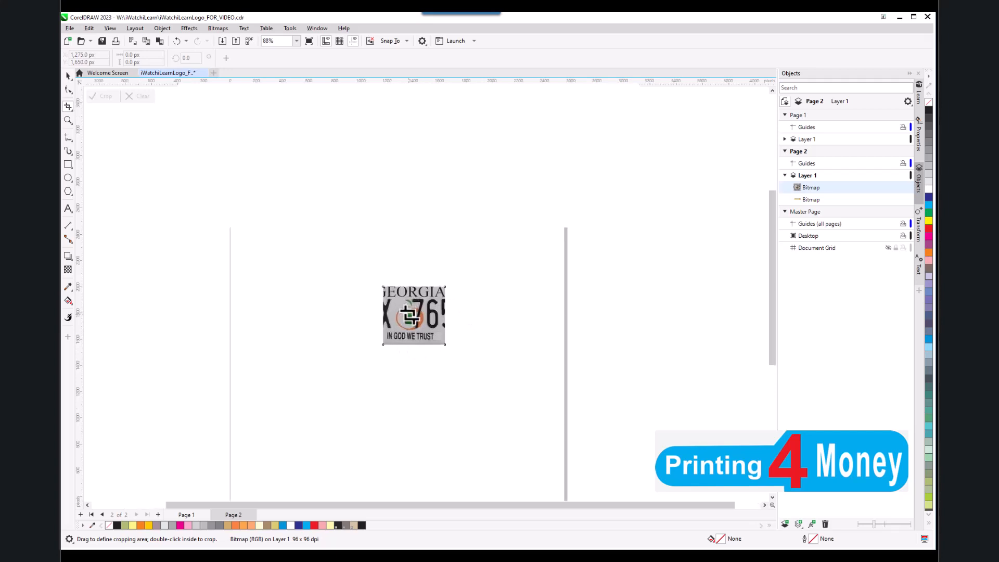
scroll(409, 314, down, 3)
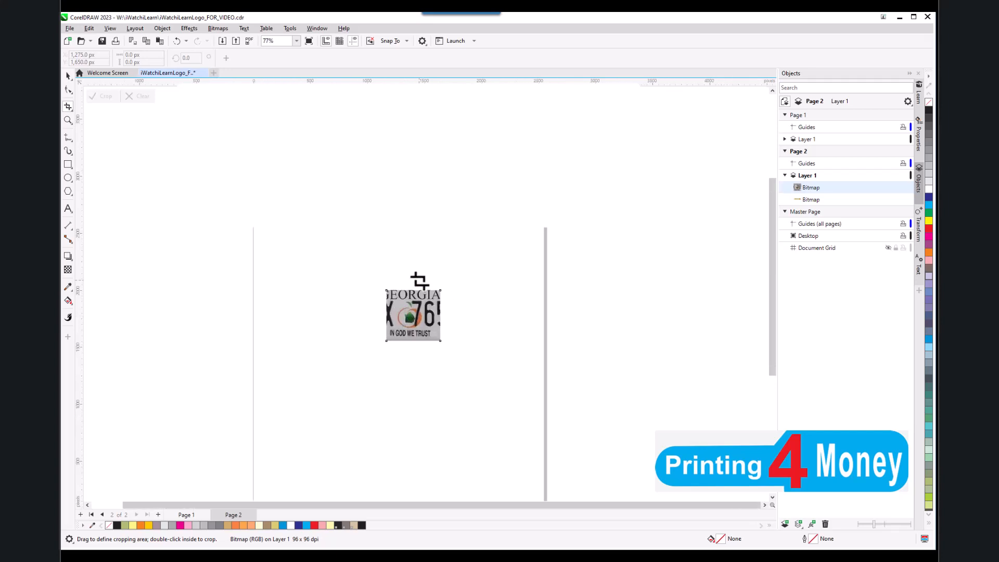
scroll(406, 313, up, 1)
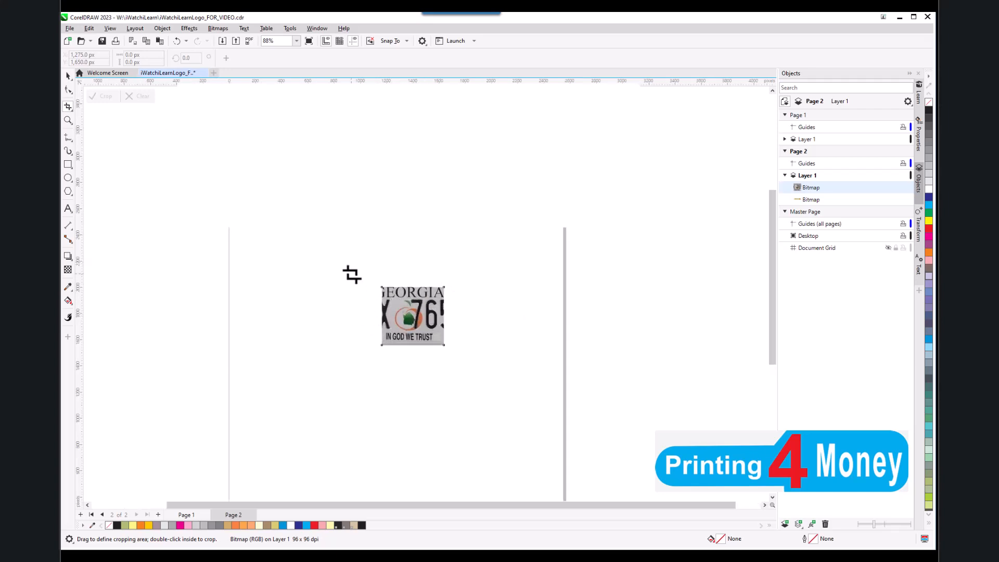
- Select the wide bitmap above the cropped plate image to check it
click(68, 76)
click(403, 382)
scroll(368, 294, up, 1)
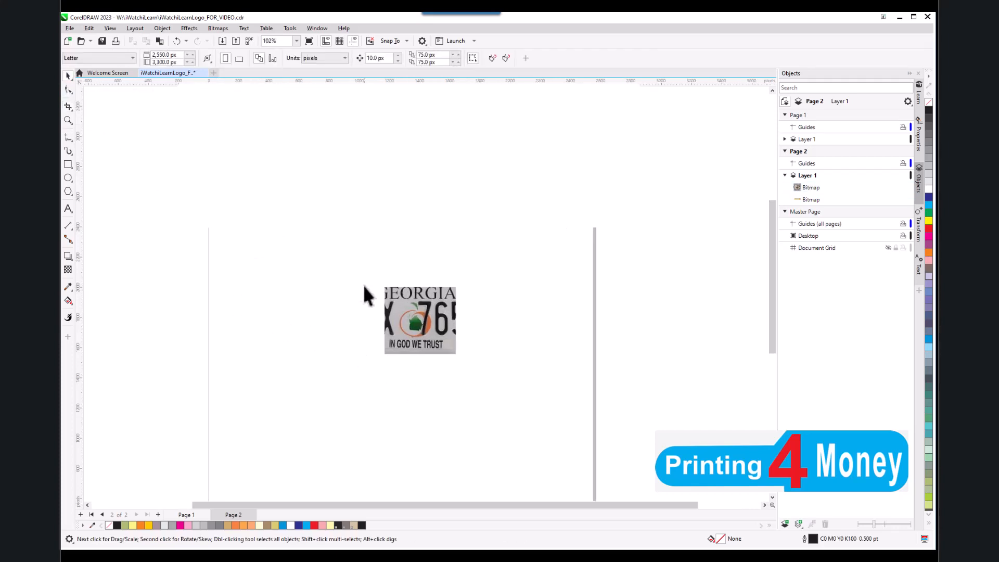
click(398, 178)
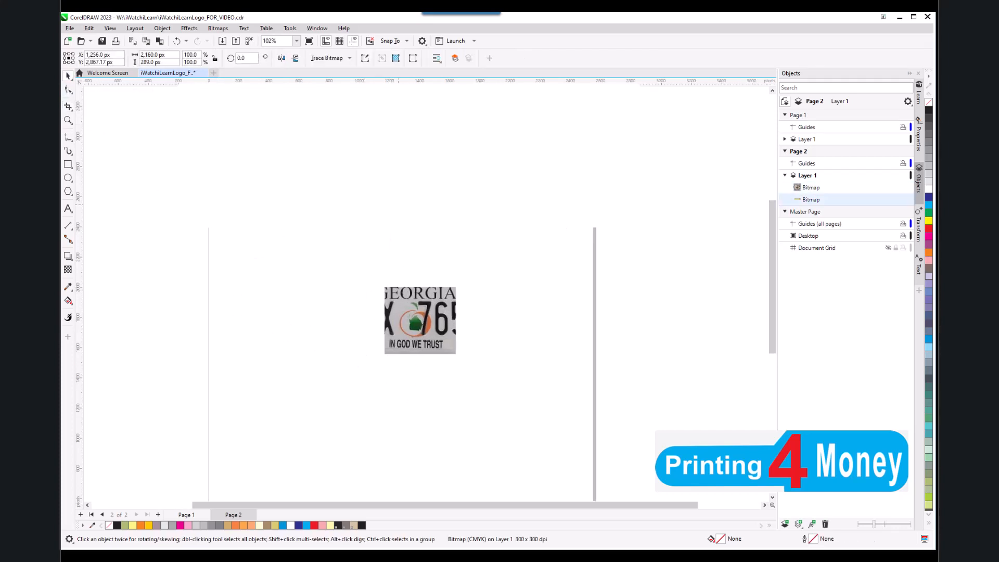
scroll(362, 269, down, 2)
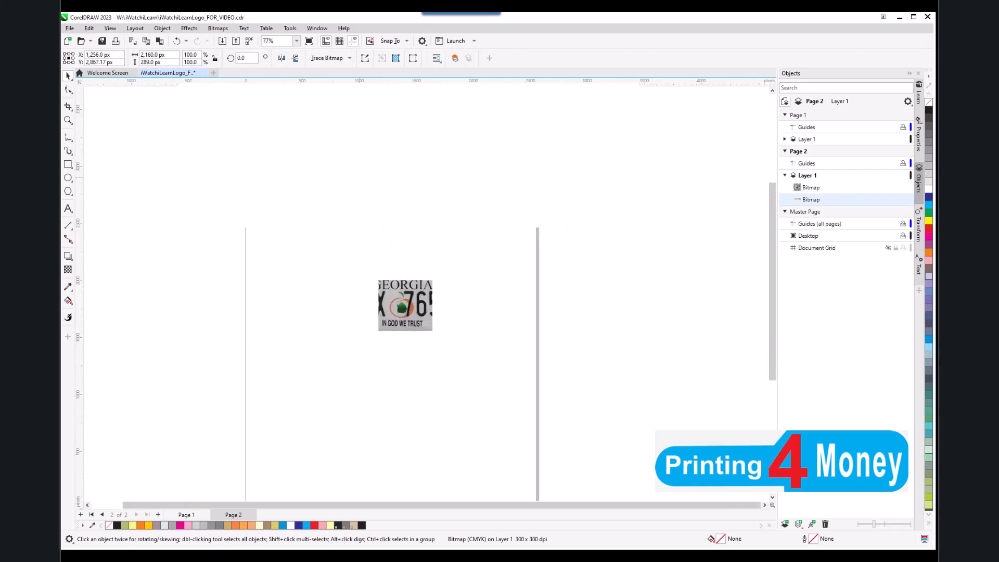
- Enlarge the cropped plate image proportionally to about 1042 by 979 px and deselect it
click(402, 308)
scroll(402, 307, up, 2)
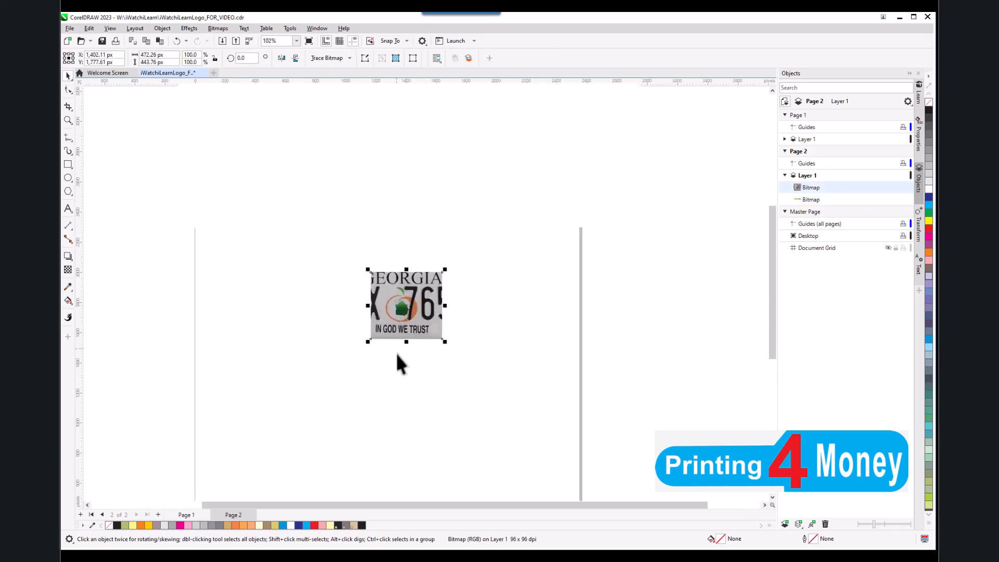
drag(366, 342, 317, 405)
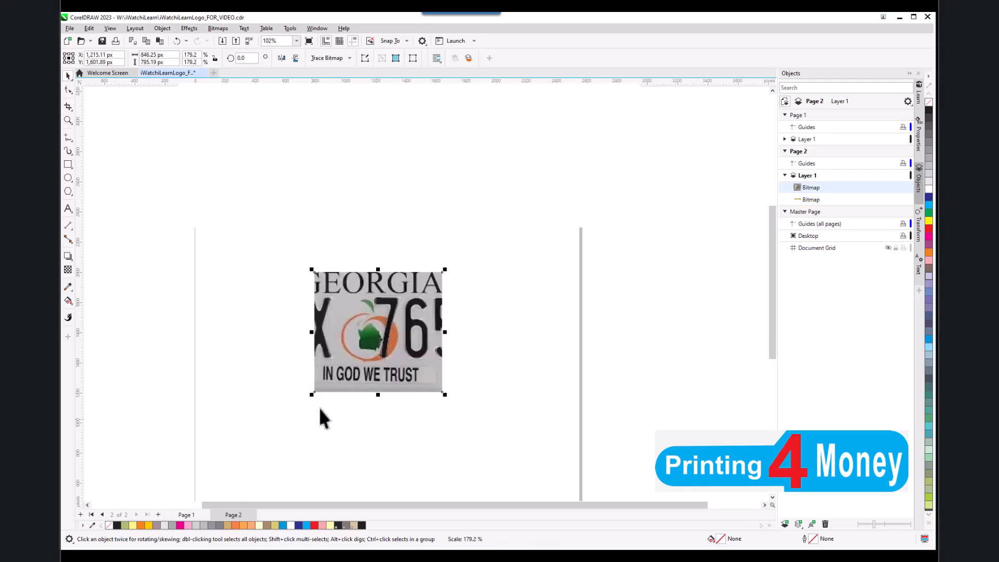
scroll(351, 354, up, 1)
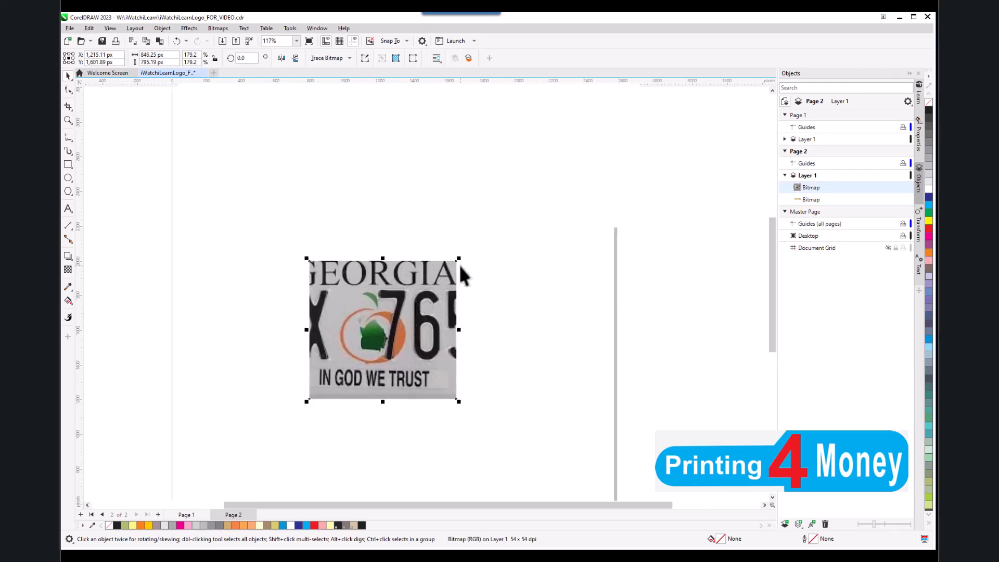
drag(458, 259, 513, 233)
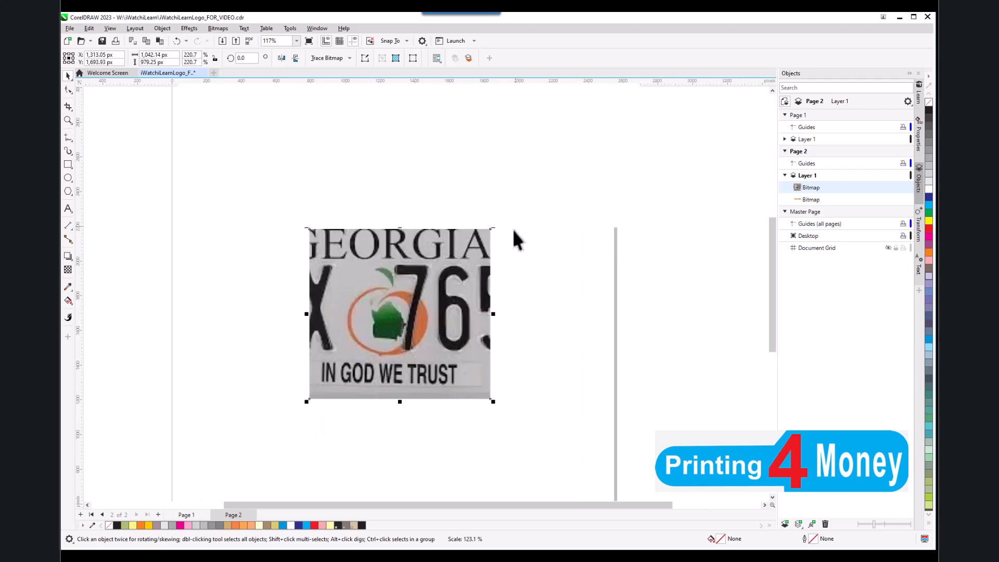
click(374, 453)
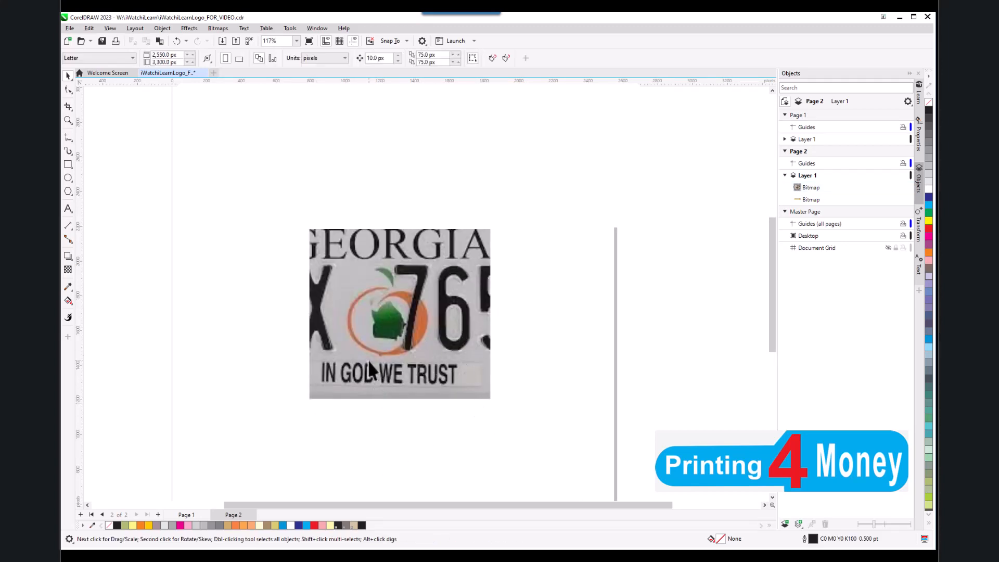
scroll(367, 354, up, 1)
scroll(367, 354, up, 1)
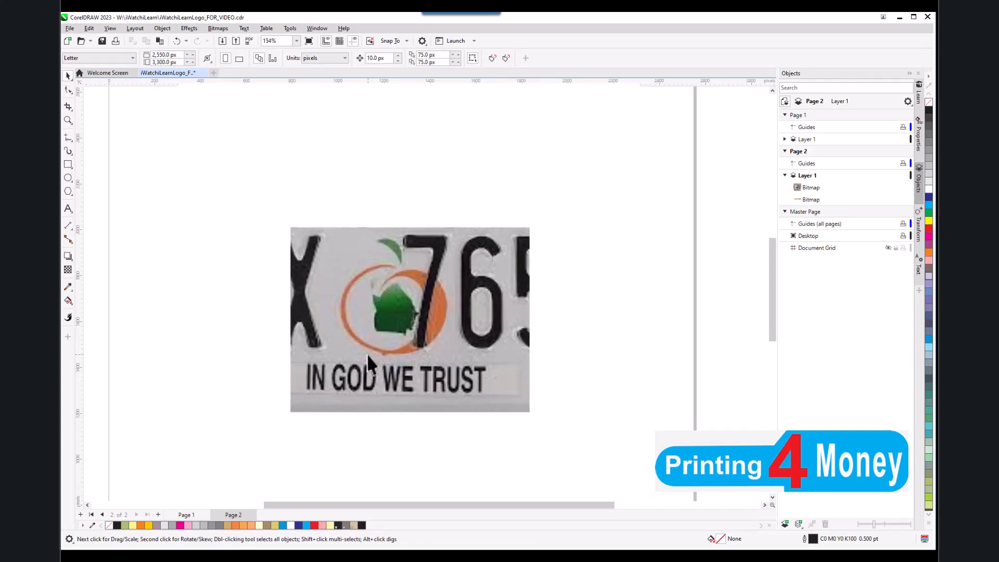
scroll(371, 344, up, 1)
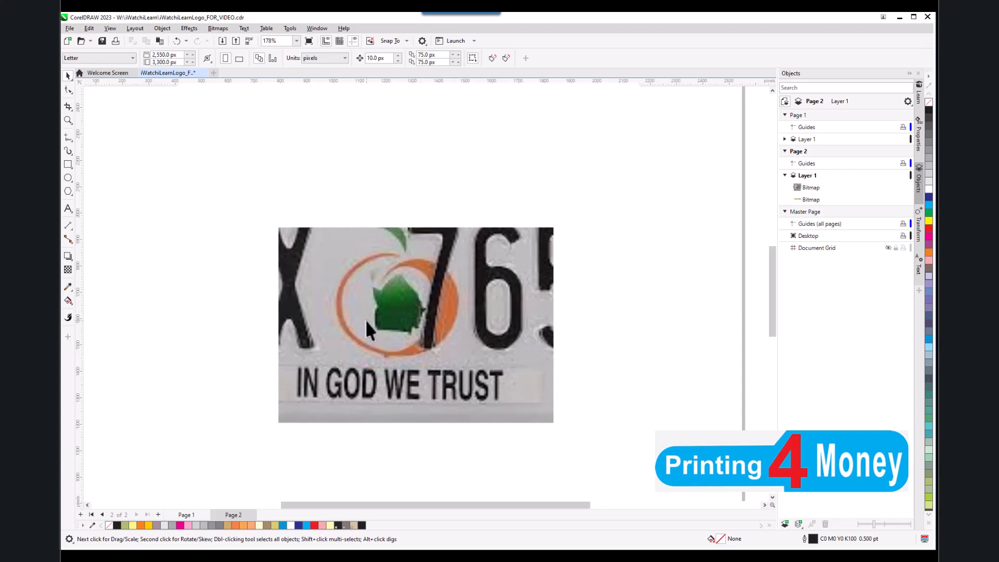
- Sample the orange from the peach outline and draw a rectangle about 180 by 144 px above the cropped plate image
click(67, 286)
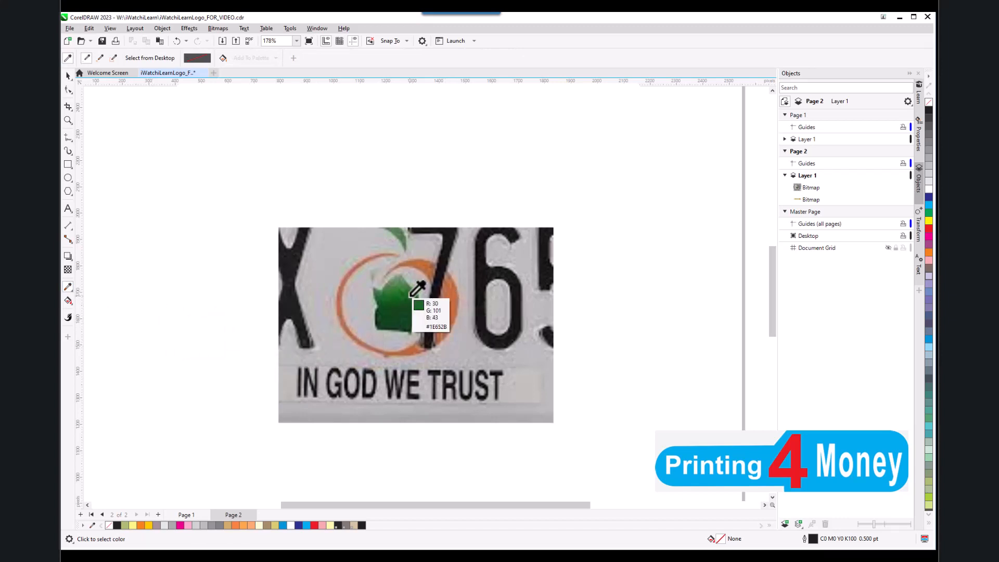
click(452, 310)
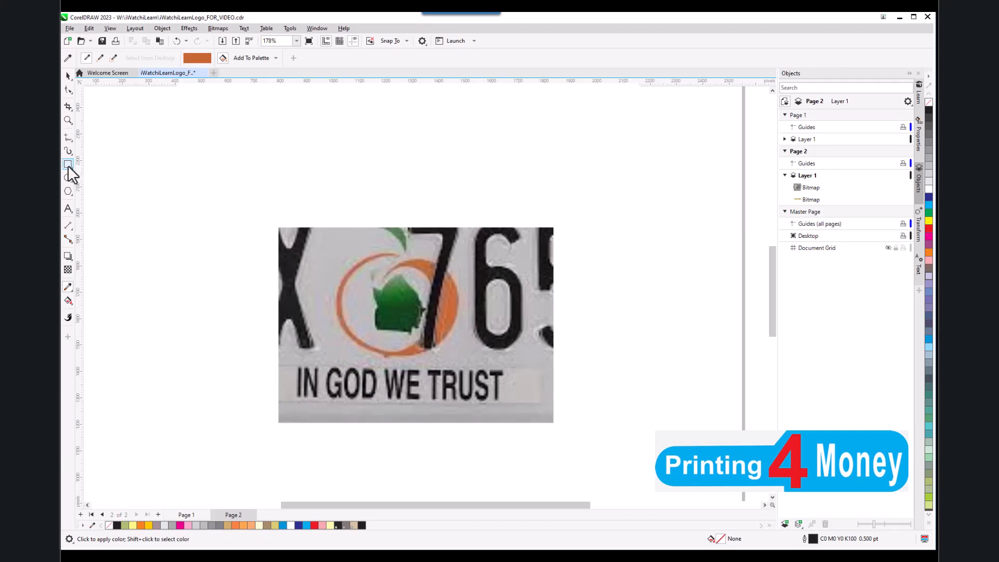
key(F6)
drag(344, 134, 391, 172)
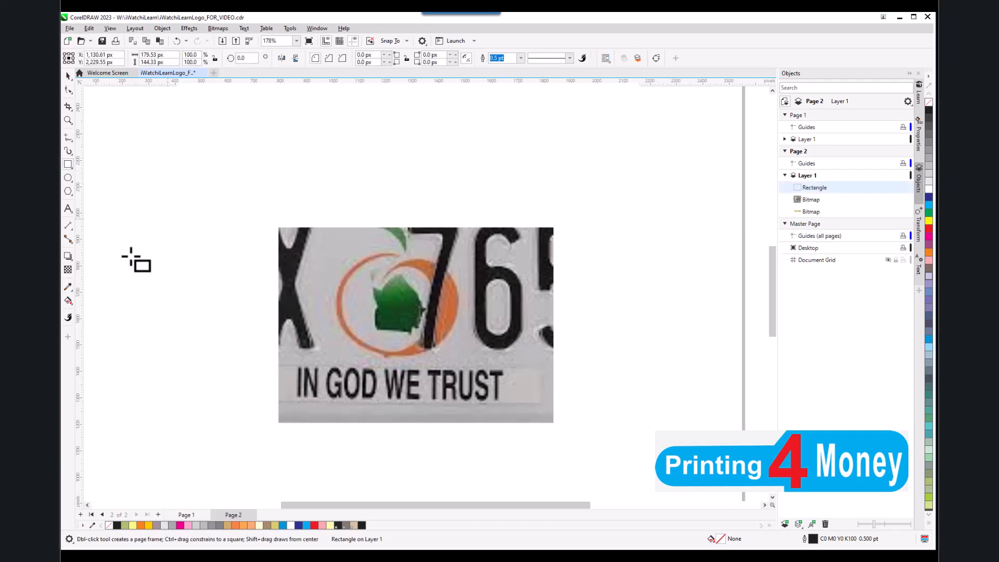
- Fill the new rectangle with orange #CC7041 sampled from the peach outline and deselect it
click(67, 287)
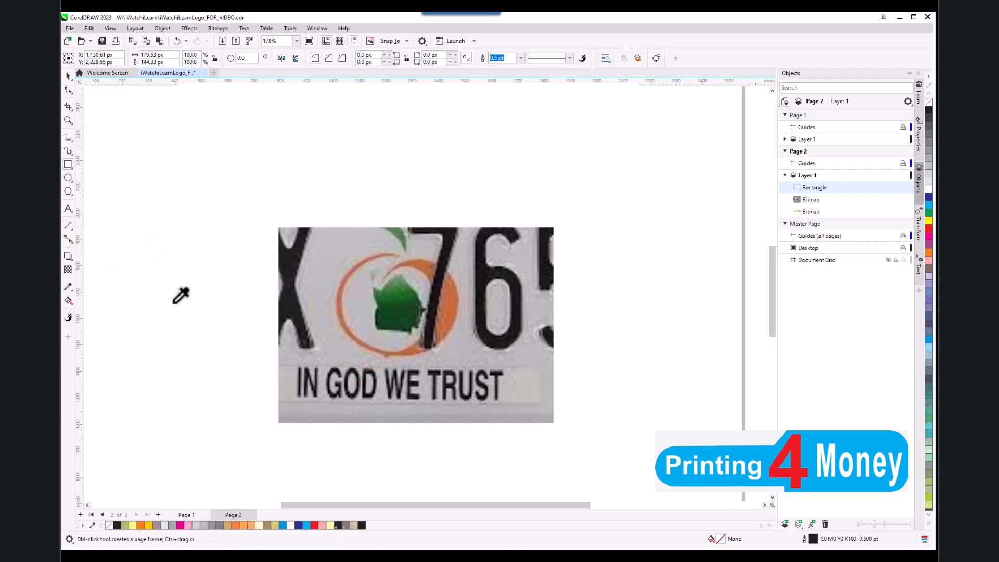
click(443, 294)
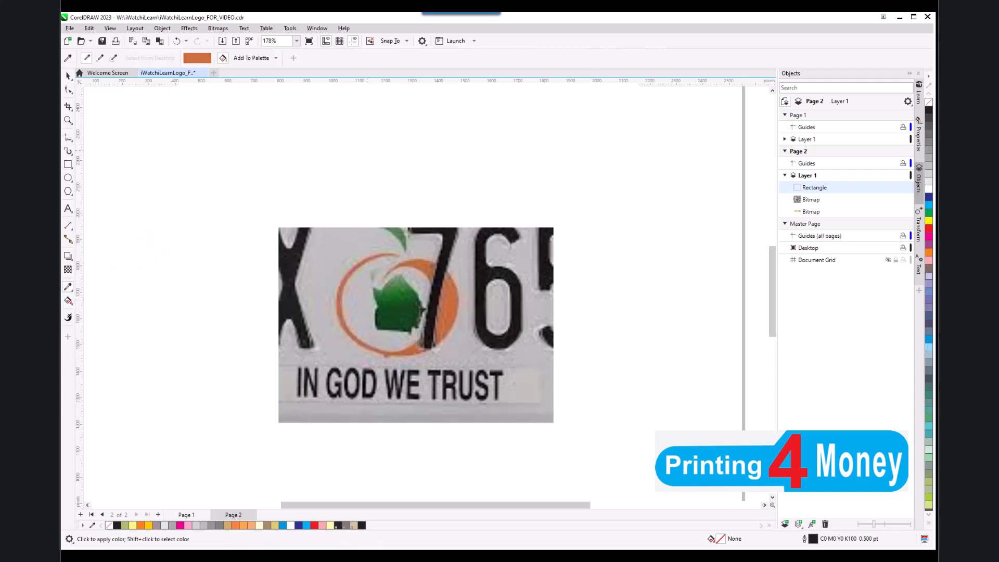
click(417, 232)
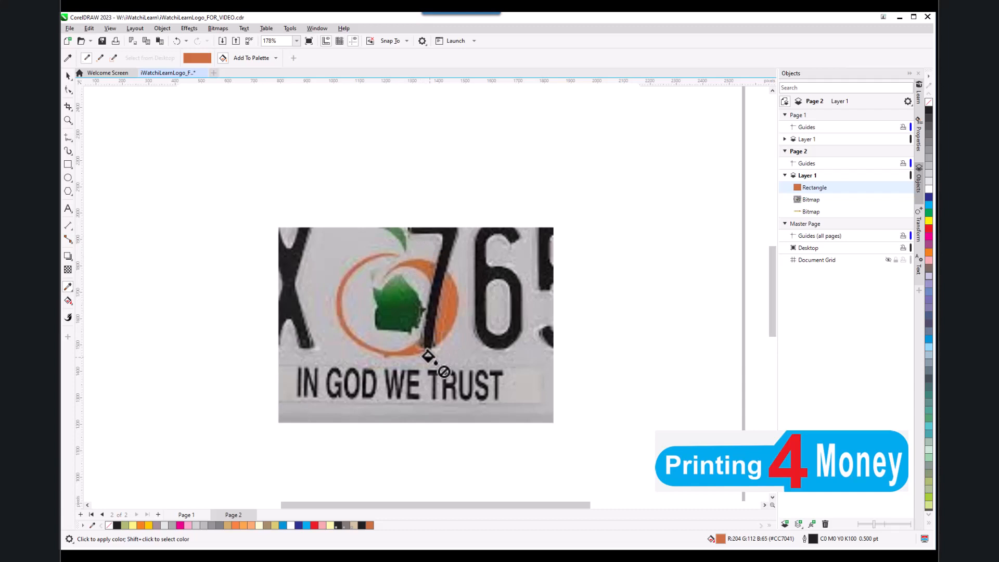
click(68, 76)
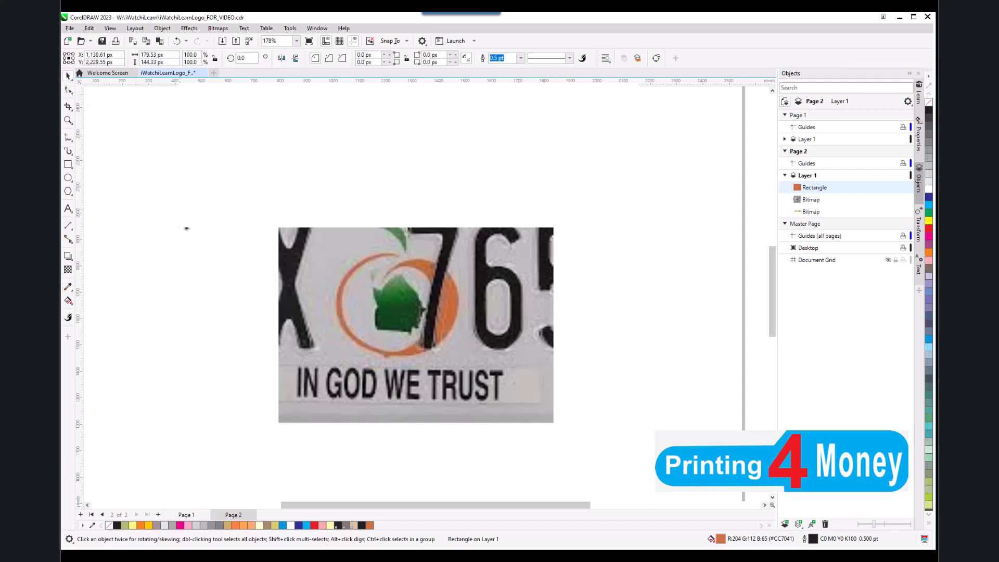
click(186, 227)
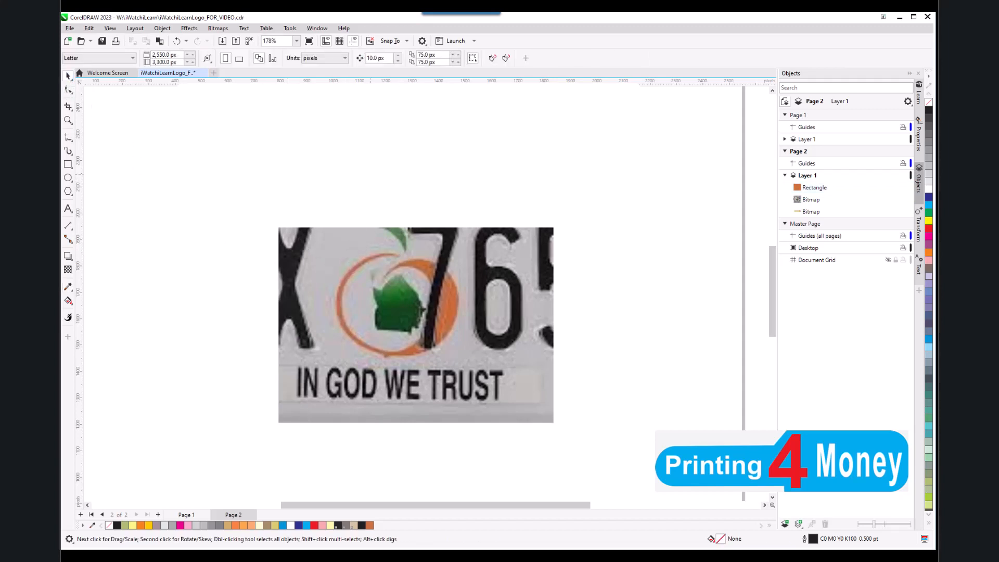
- Move the orange rectangle over the peach emblem, and move the plate bitmap out from under it toward the page's right edge
click(416, 266)
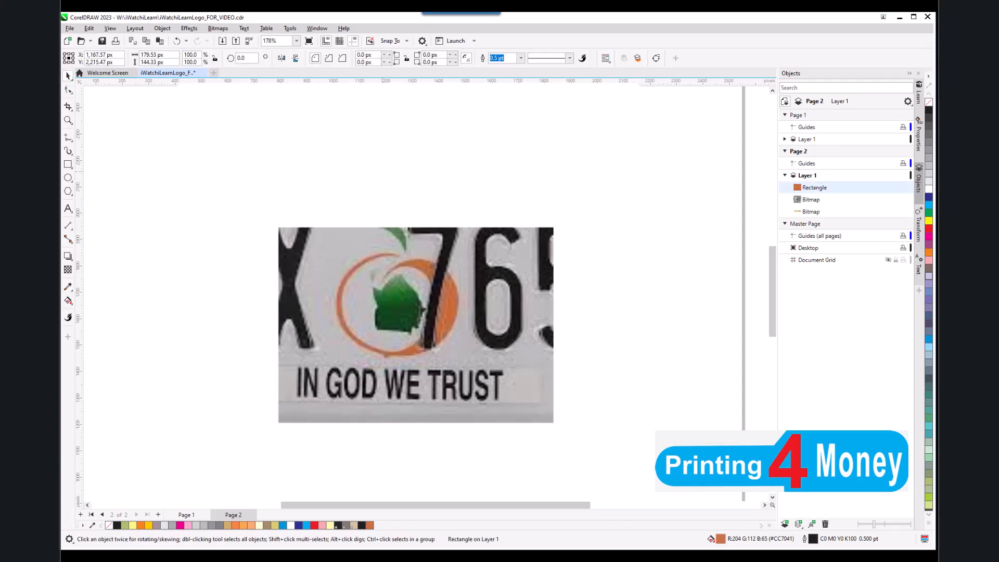
drag(416, 266, 409, 313)
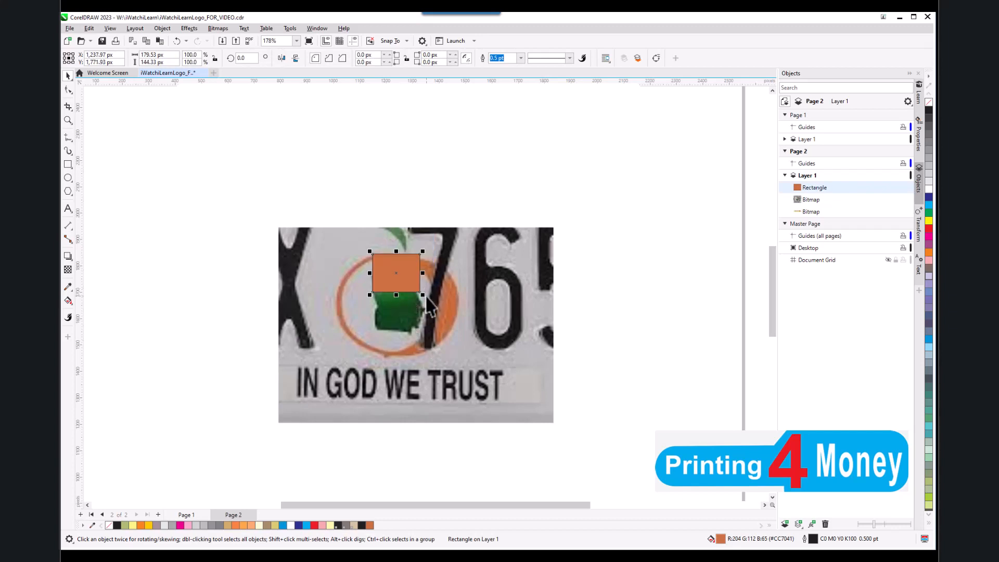
click(451, 328)
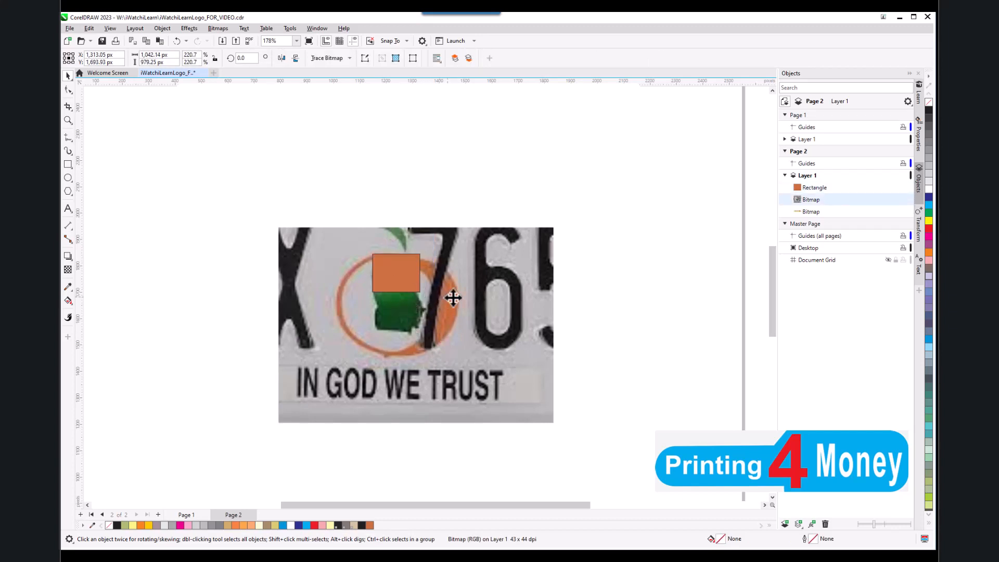
drag(453, 295, 741, 299)
- Round all four corners of the orange rectangle with the Shape tool to a radius of about 37 px
scroll(392, 290, up, 2)
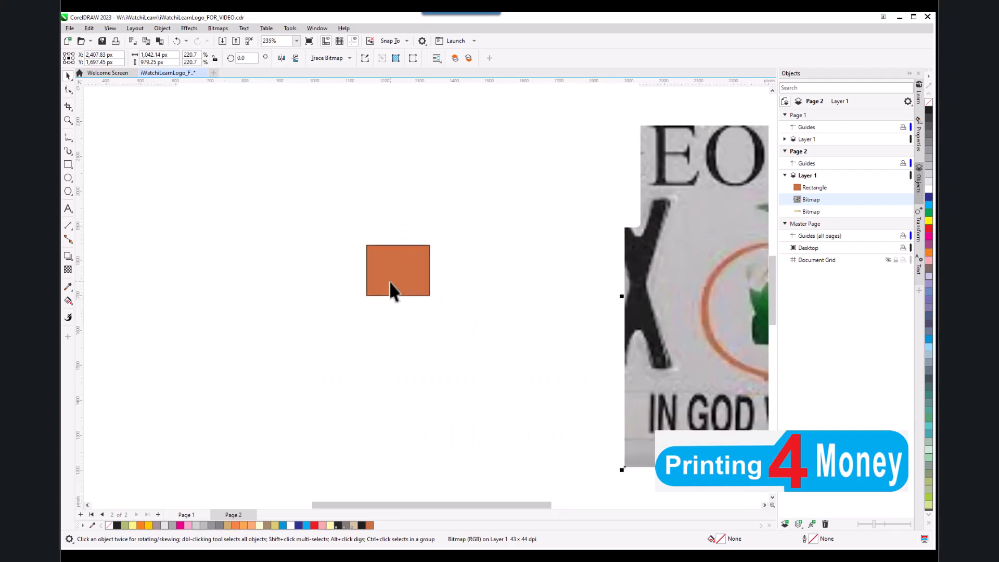
scroll(391, 285, up, 1)
click(401, 261)
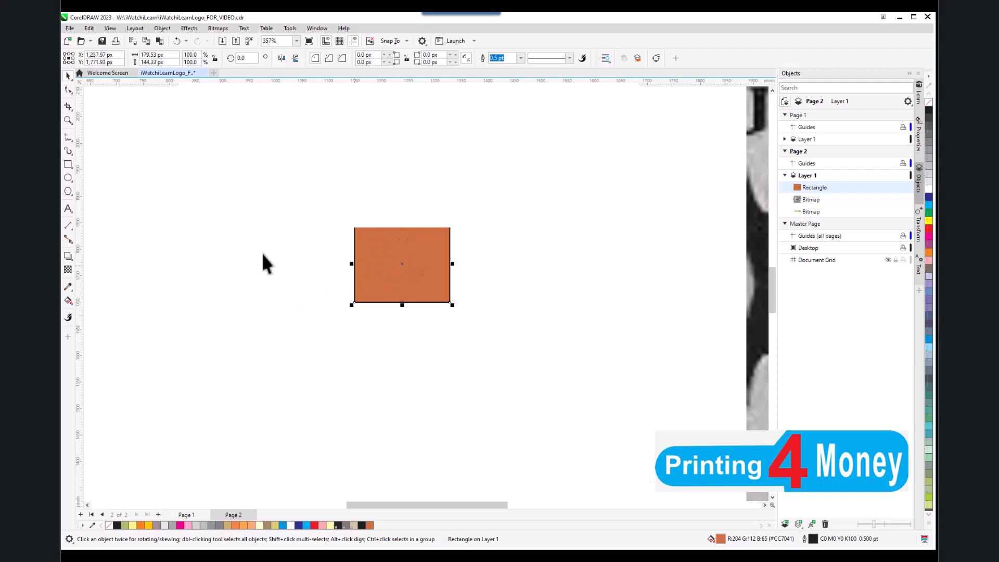
click(67, 90)
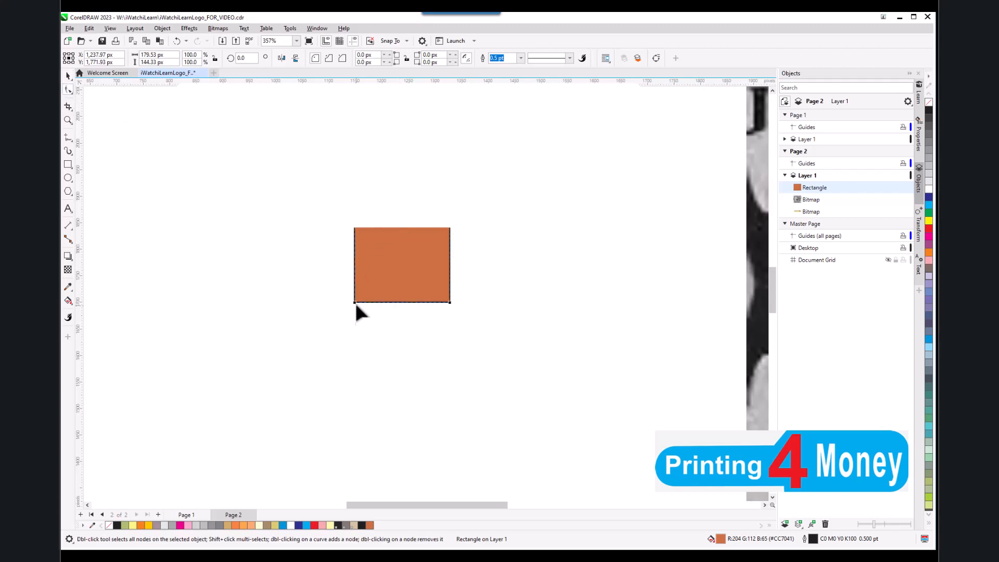
drag(354, 304, 372, 282)
scroll(373, 244, up, 1)
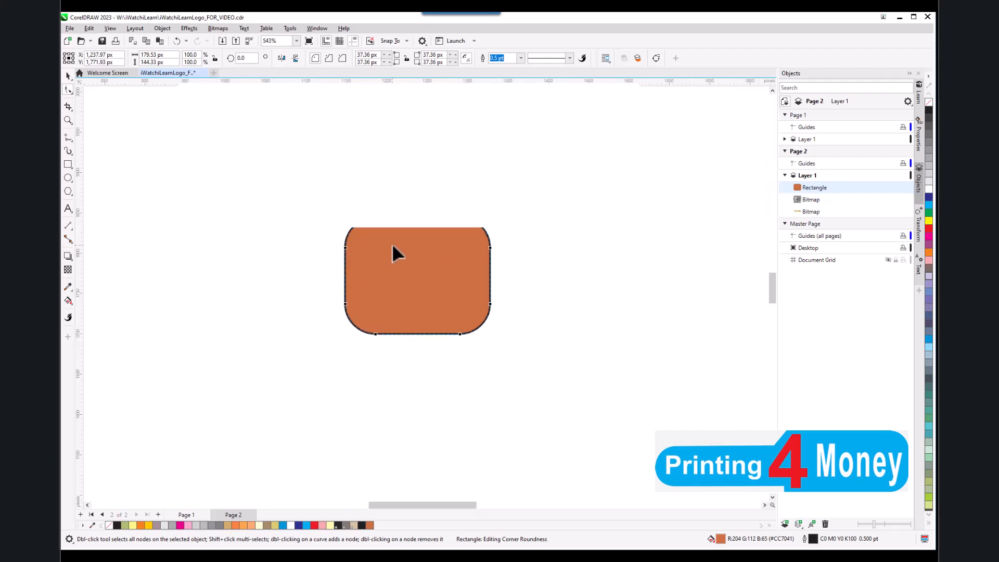
- Reduce the rectangle's upper-left corner radius to 19.36 px and convert the shape to curves
click(388, 54)
click(384, 56)
click(384, 56)
scroll(391, 255, up, 1)
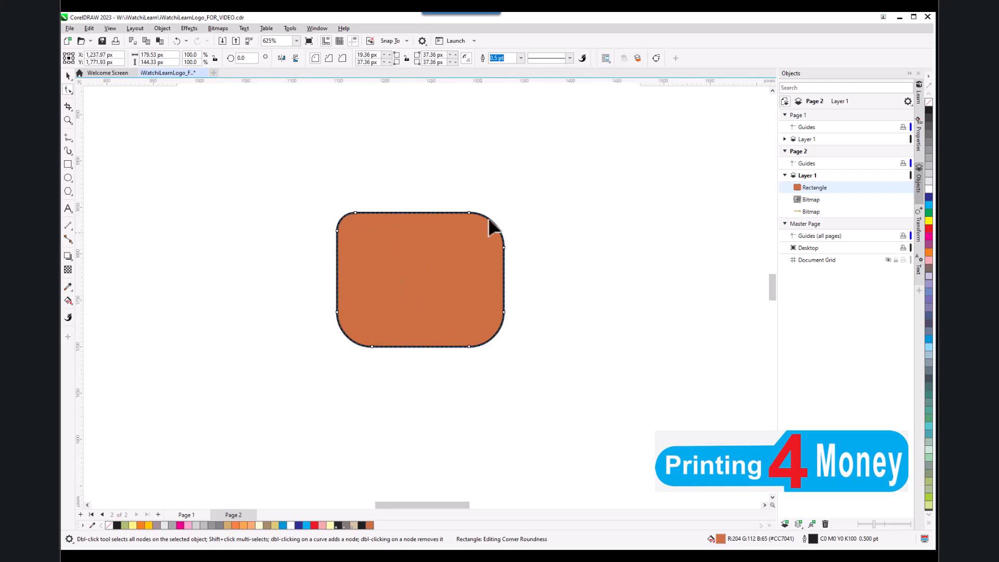
right_click(427, 212)
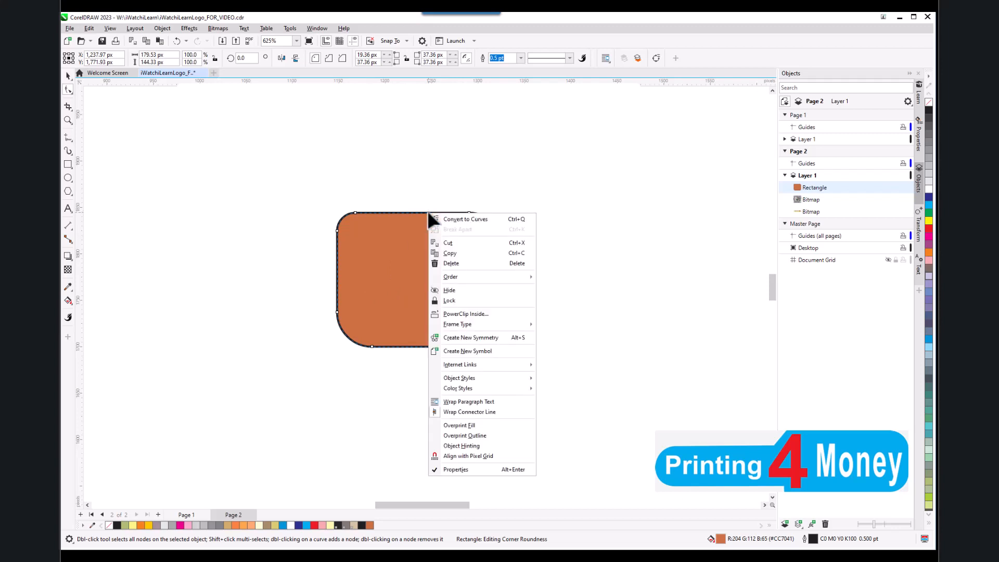
click(461, 219)
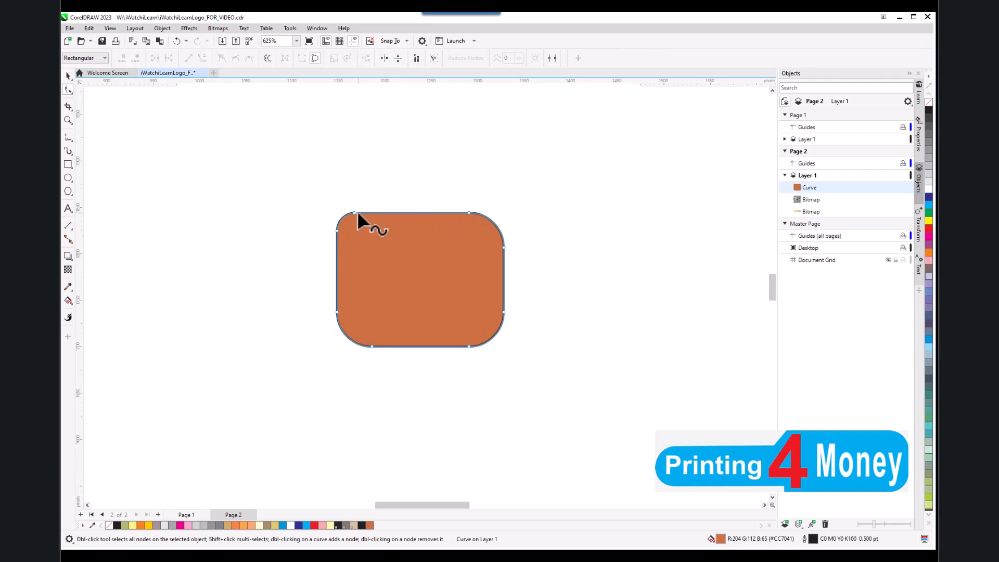
- Try to move the curve's top-edge node near the upper-left corner up and to the right, undo it, and deselect the curve
drag(355, 211, 377, 193)
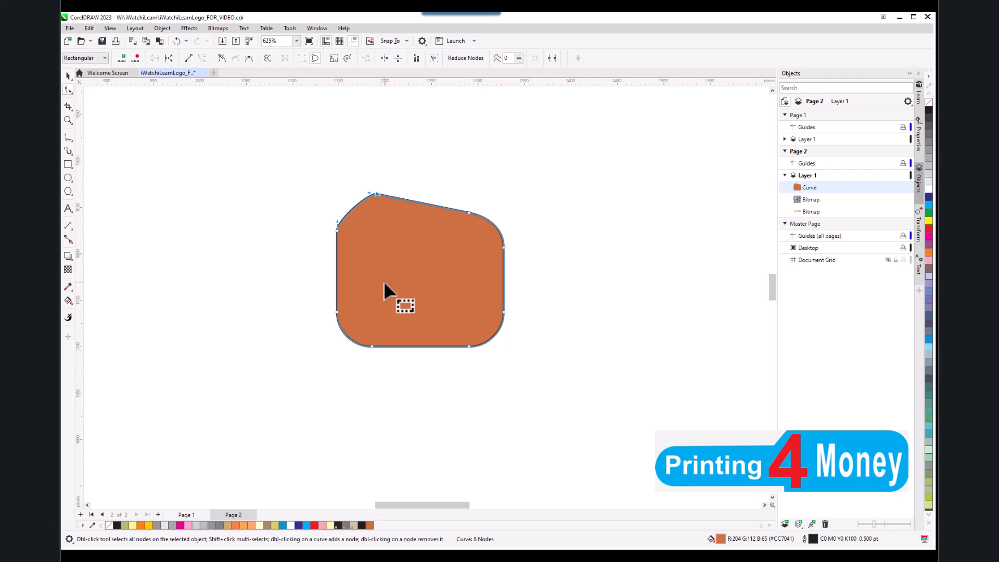
key(ctrl+z)
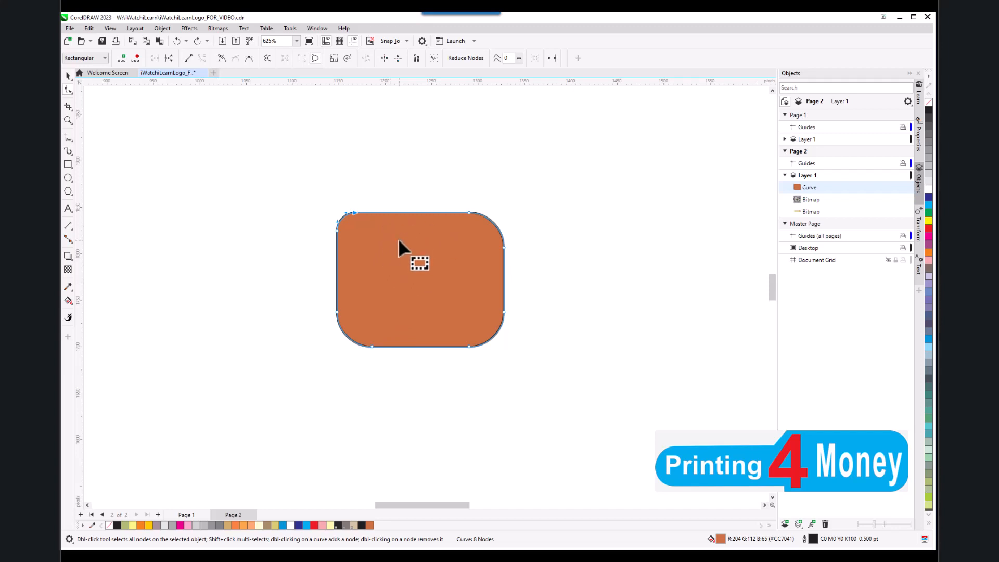
click(68, 76)
click(292, 208)
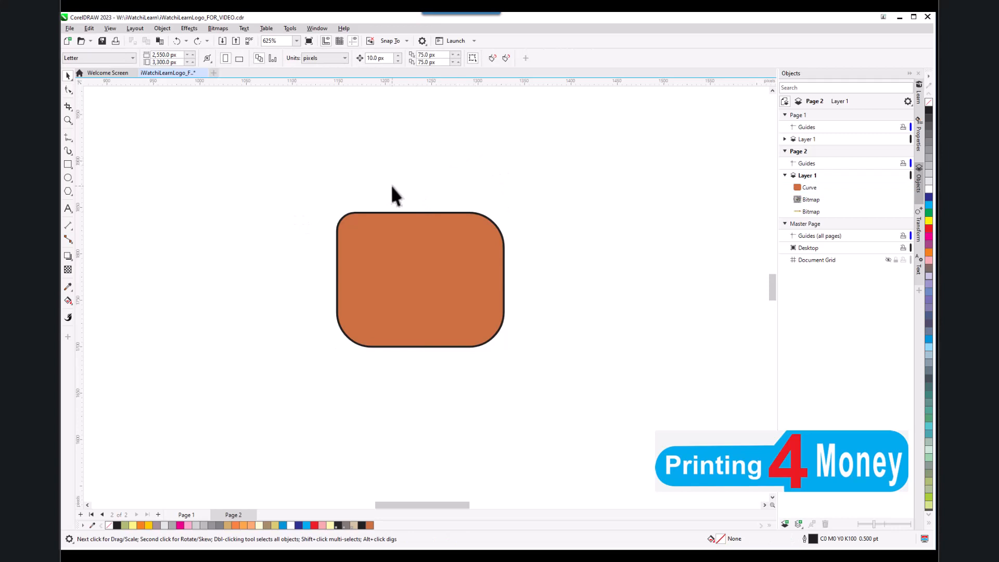
- Select all nodes of the orange curve and shift them together about 11 px right and 2 px up
click(391, 213)
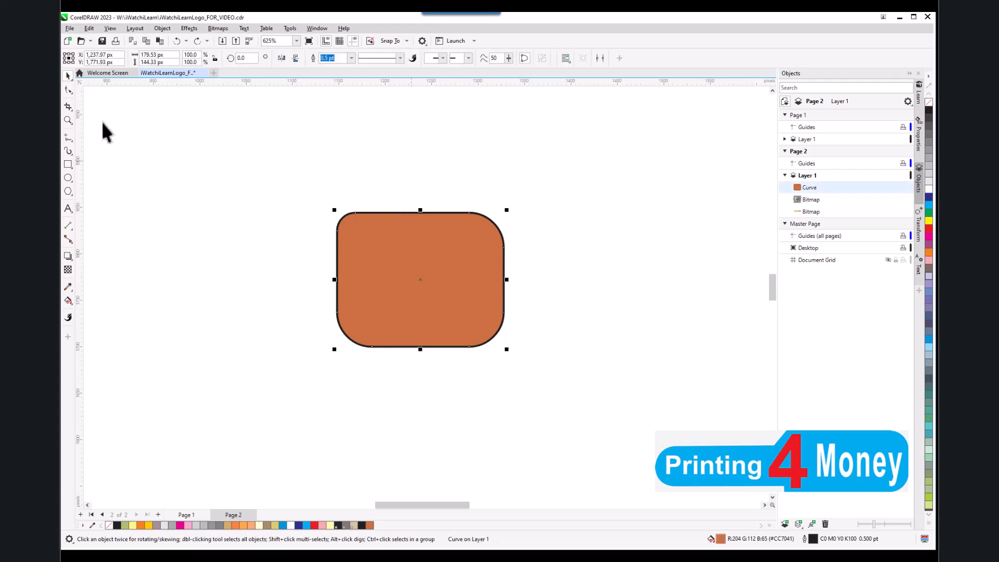
click(68, 89)
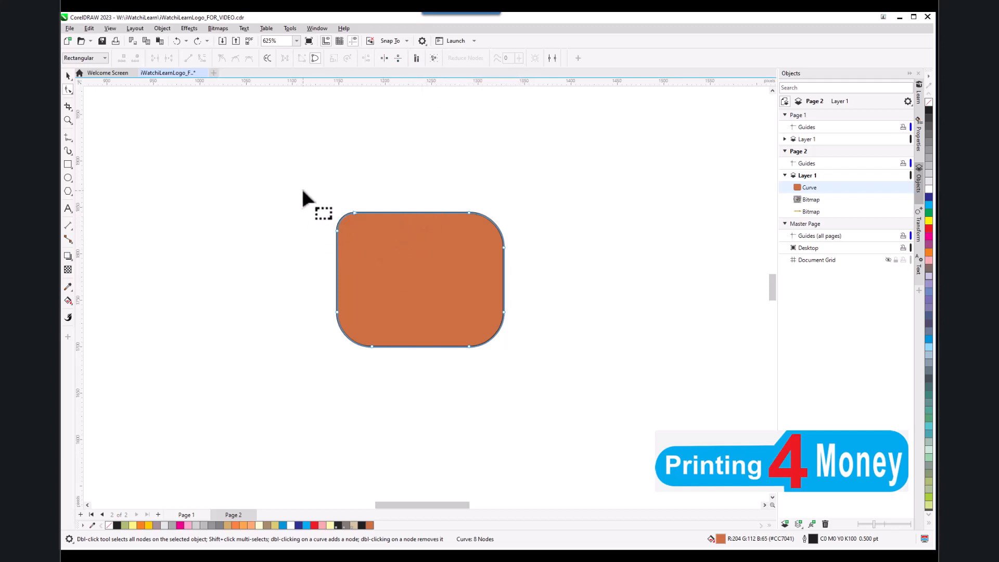
drag(294, 180, 558, 391)
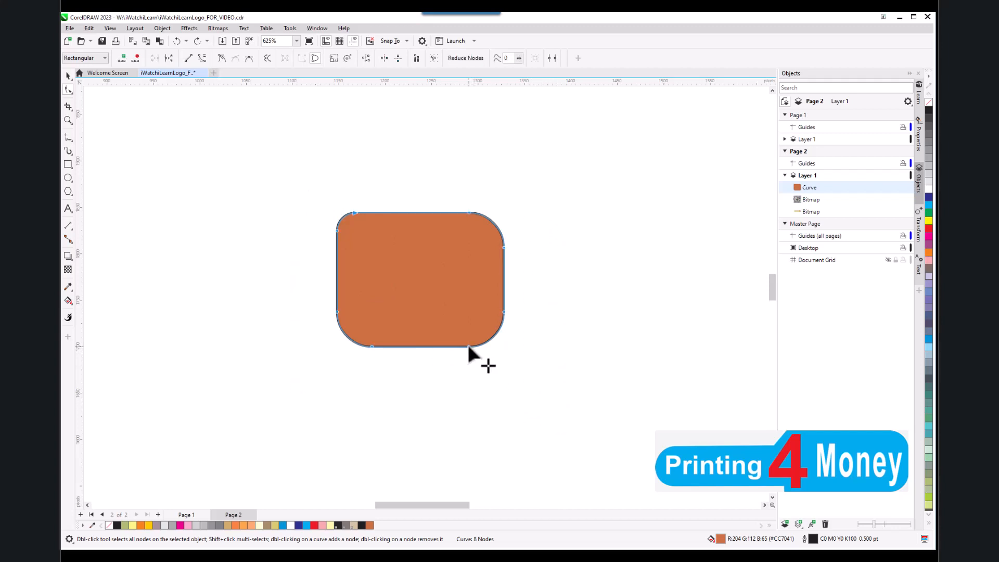
mouse_move(469, 346)
mouse_down()
mouse_move(499, 339)
mouse_move(537, 302)
mouse_move(485, 337)
mouse_move(513, 337)
mouse_move(476, 340)
mouse_up()
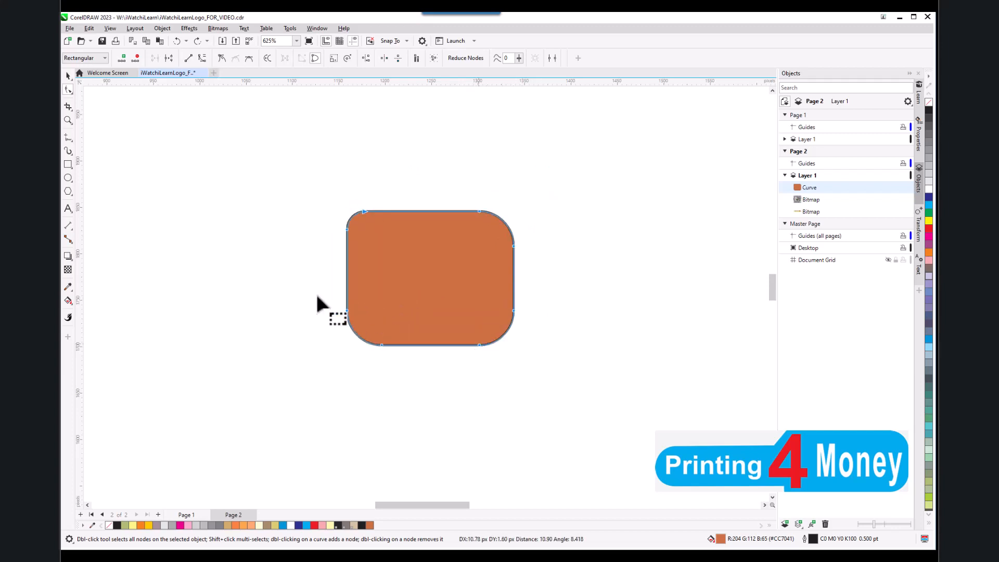
click(68, 76)
click(192, 245)
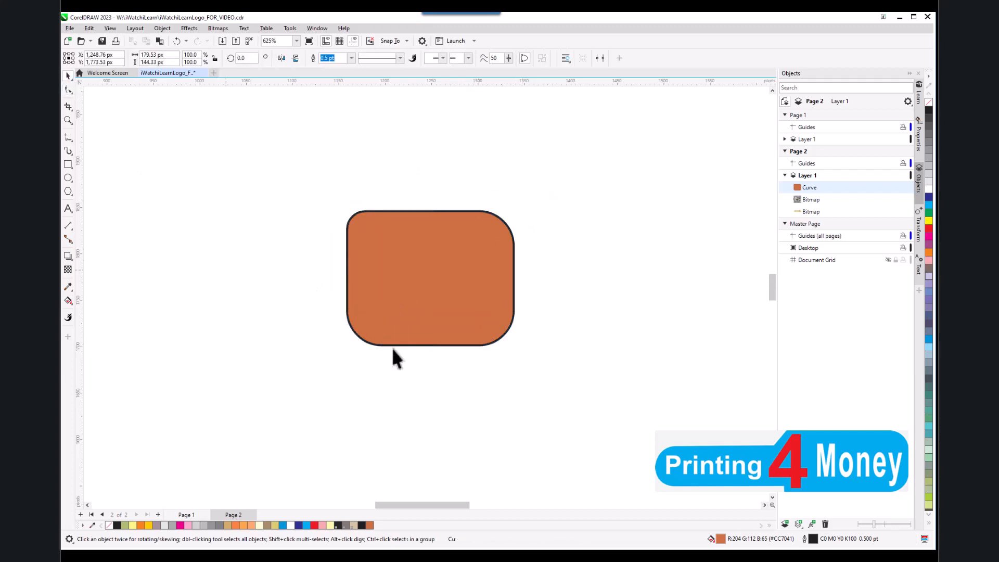
- Enlarge the curve proportionally to about 187 by 151 px and shift all its nodes about 9 px right and 12 px up
click(436, 330)
mouse_move(517, 348)
mouse_down()
mouse_move(495, 335)
mouse_move(525, 361)
mouse_up()
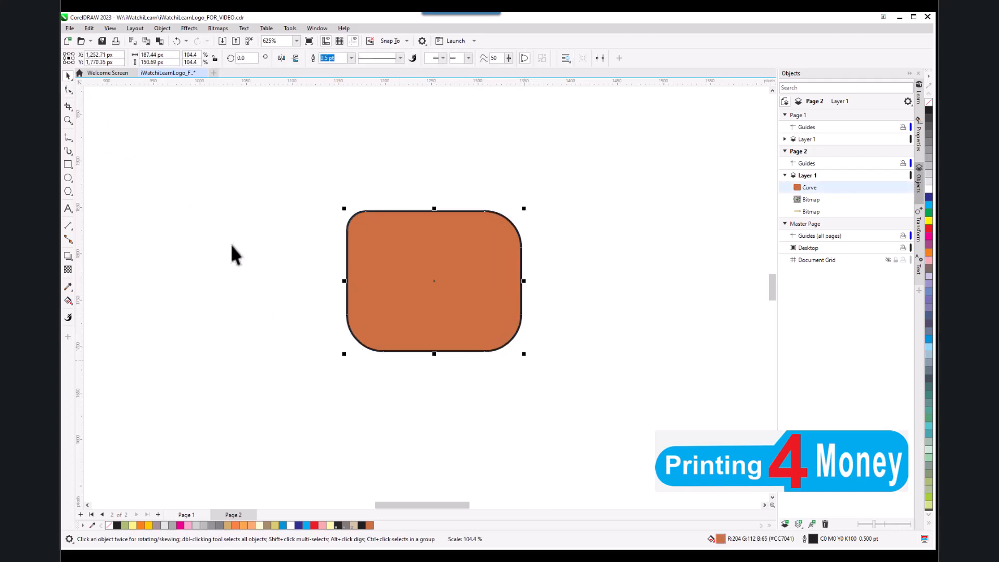
click(67, 89)
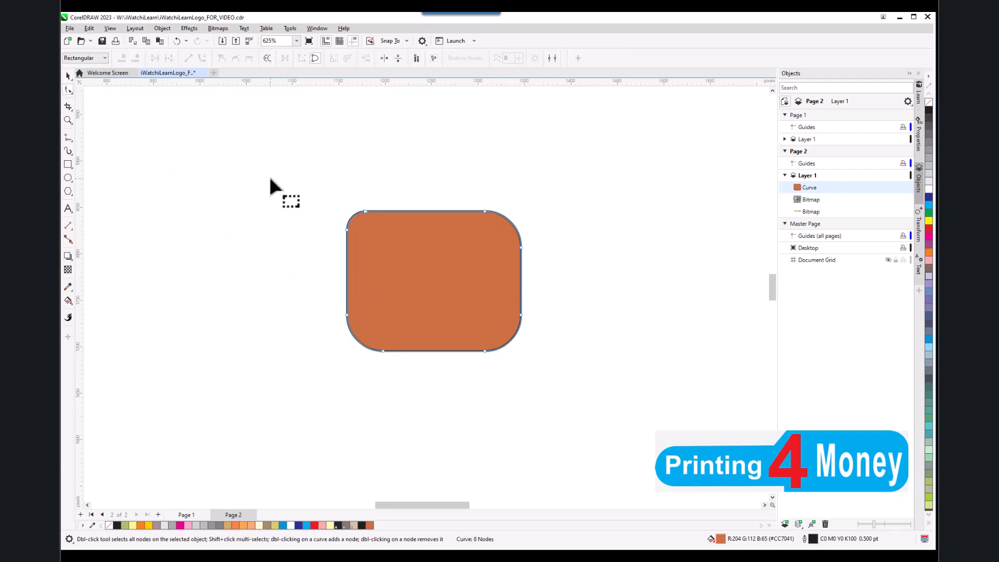
drag(270, 178, 609, 401)
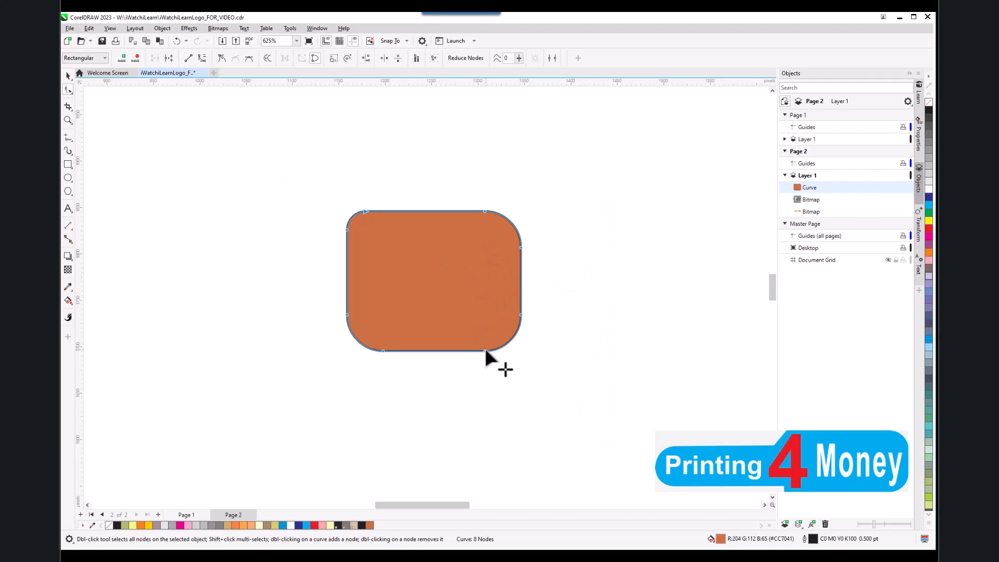
mouse_move(485, 351)
mouse_down()
mouse_move(490, 332)
mouse_move(466, 327)
mouse_move(503, 330)
mouse_move(494, 335)
mouse_move(512, 345)
mouse_move(491, 340)
mouse_up()
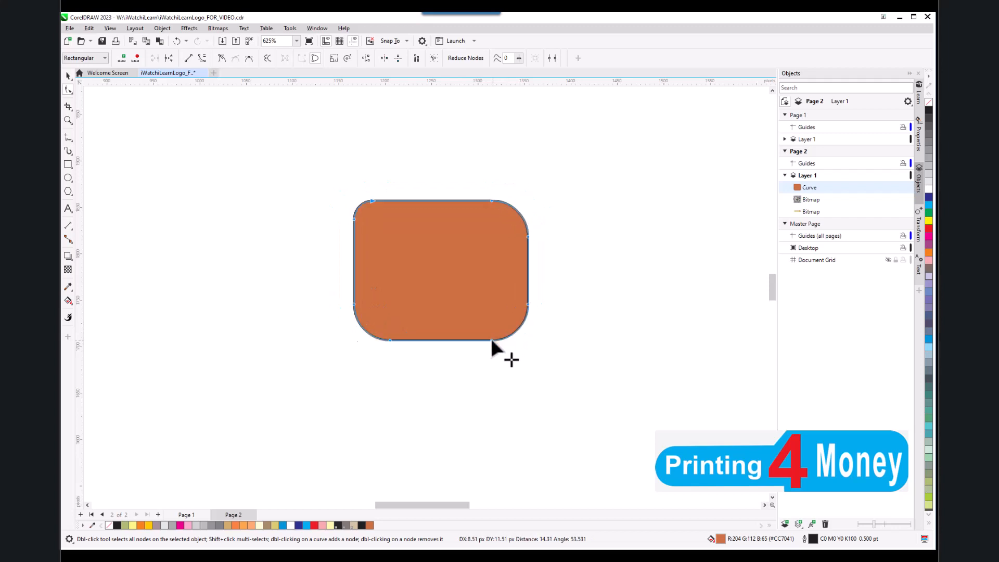
- Undo the node change tried in Elastic Mode, and with the mode turned off select all the curve's nodes
click(416, 58)
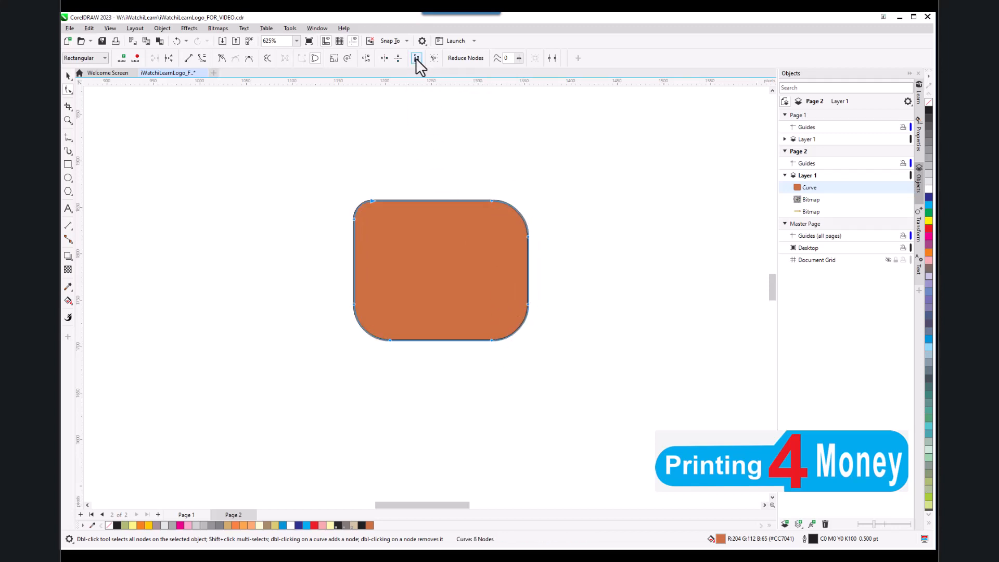
key(ctrl+z)
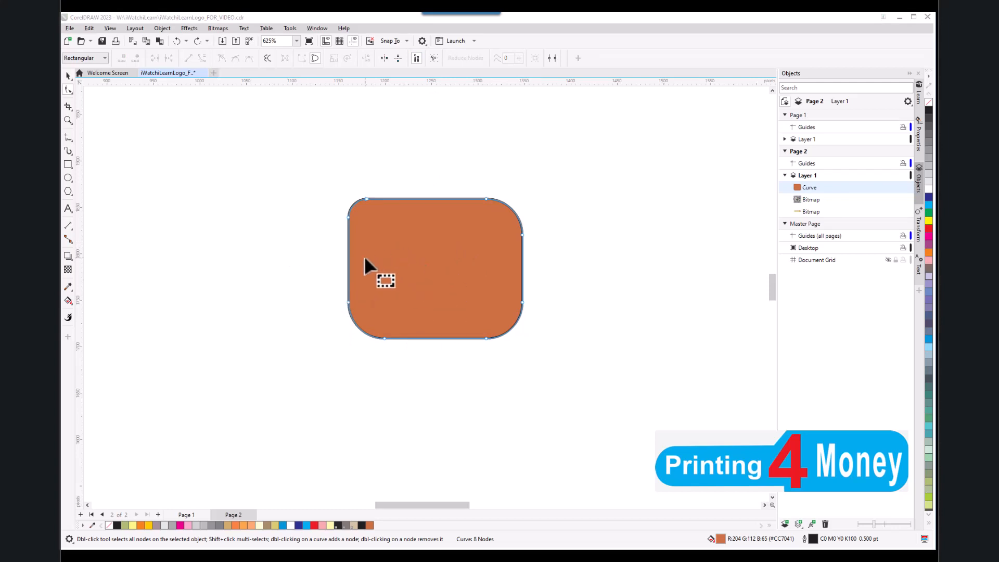
click(416, 58)
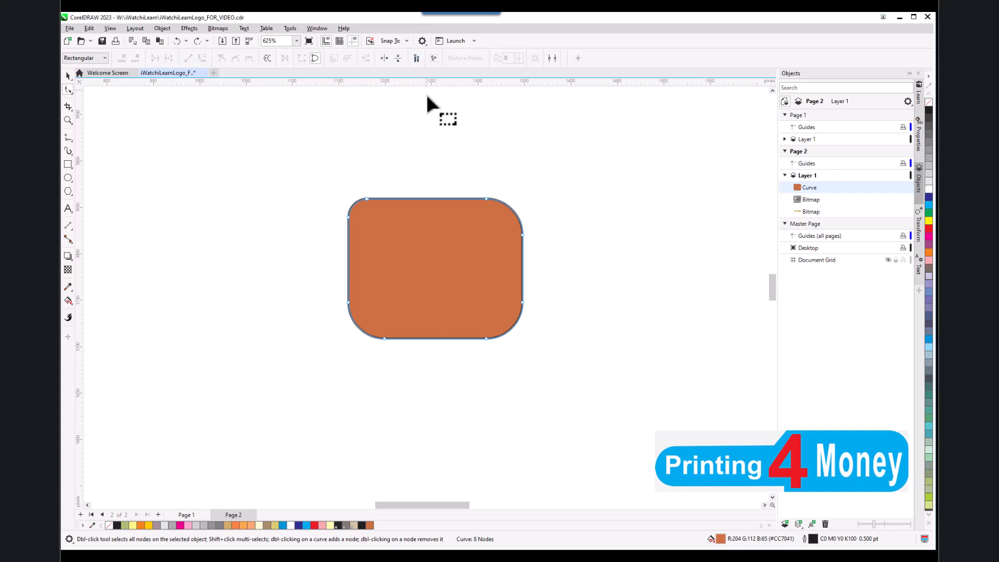
drag(308, 167, 584, 386)
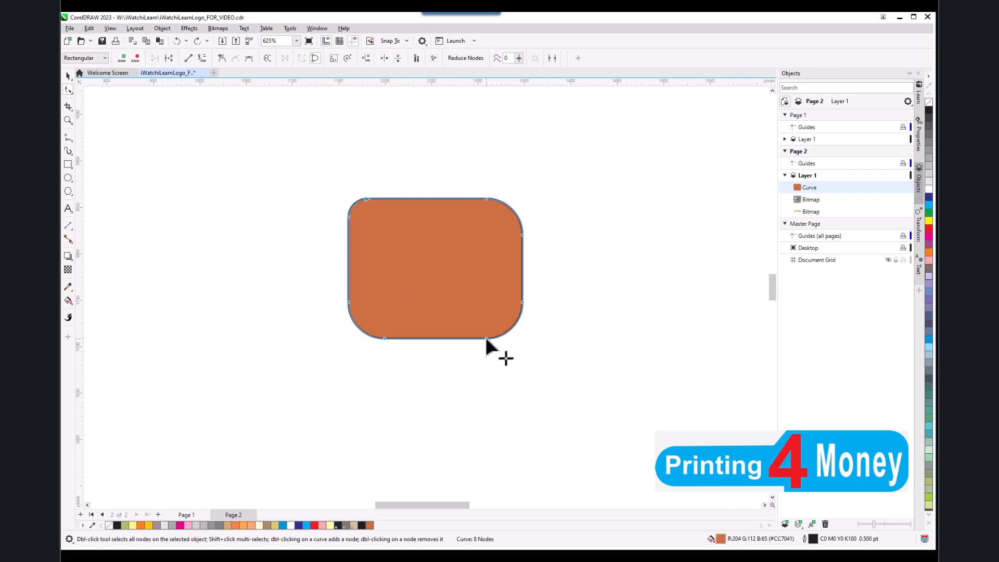
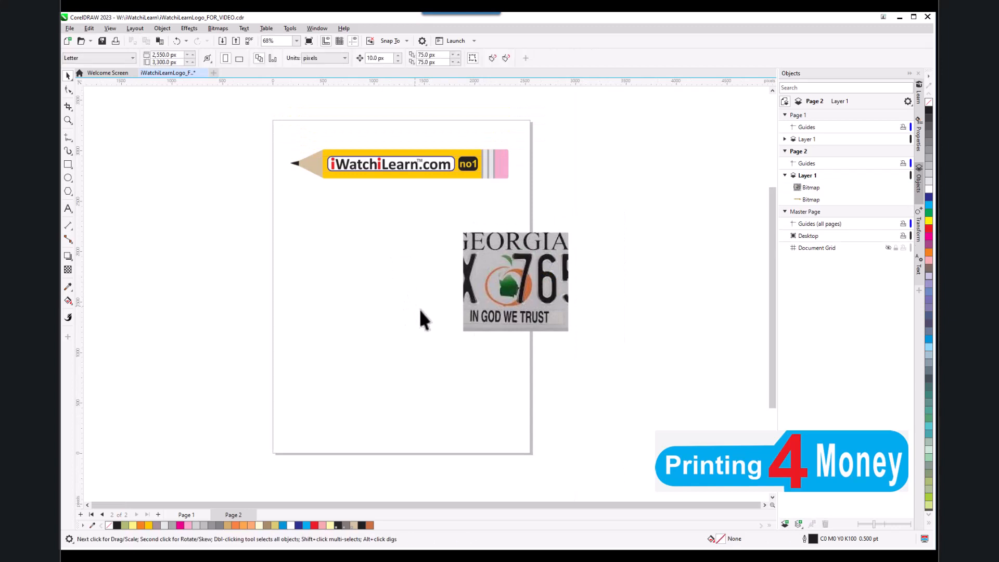
- Move the Georgia license plate bitmap left onto the page, centering it at about X 1285, Y 1720 px
drag(508, 304, 398, 300)
scroll(384, 272, up, 2)
scroll(414, 295, up, 1)
scroll(415, 307, down, 1)
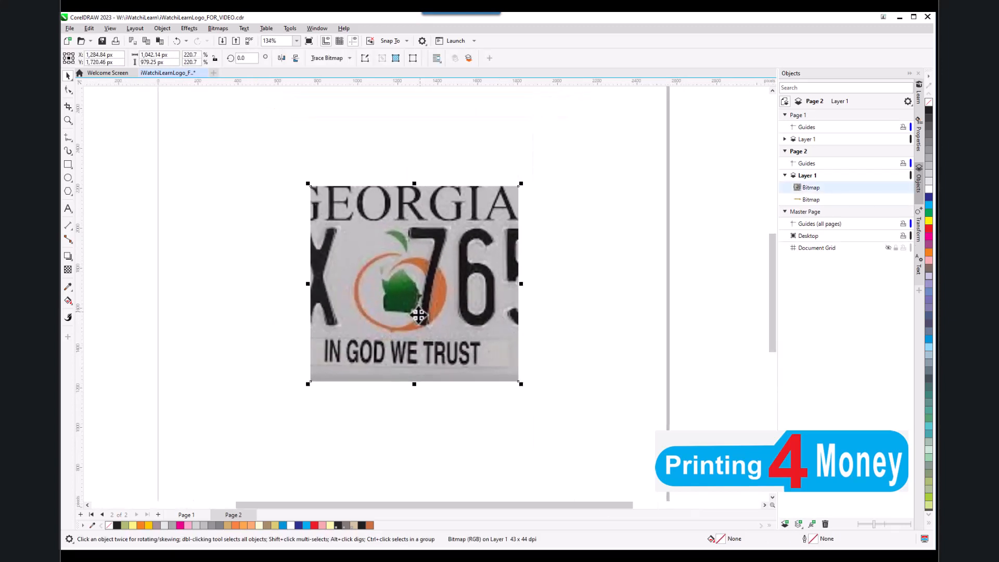
scroll(411, 281, up, 2)
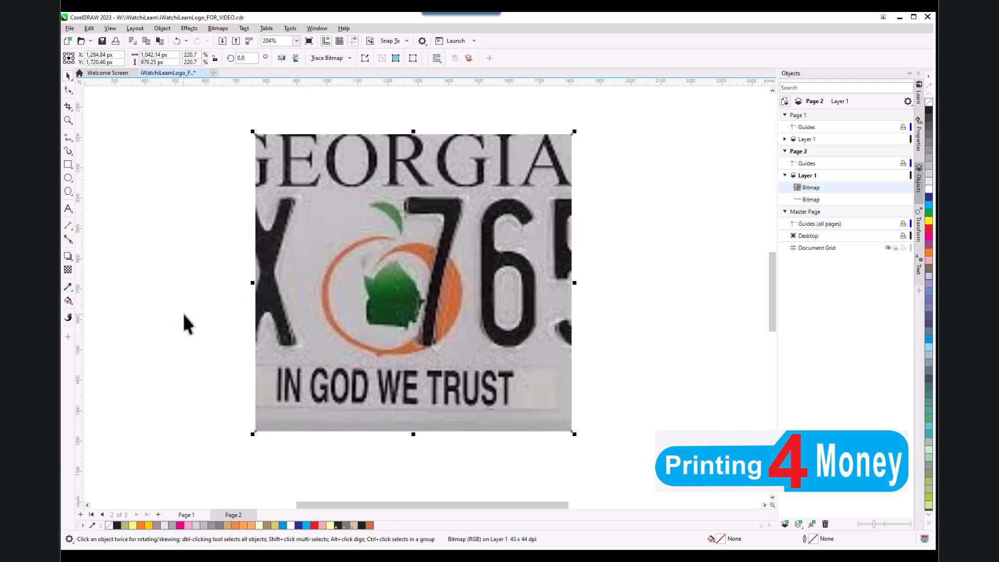
- Lock the license plate bitmap in place
click(206, 259)
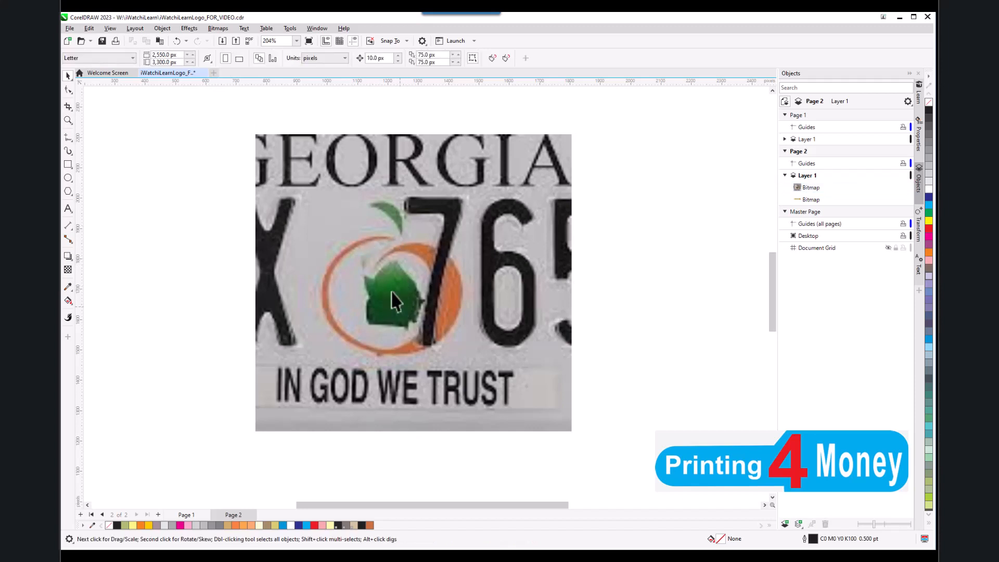
click(347, 232)
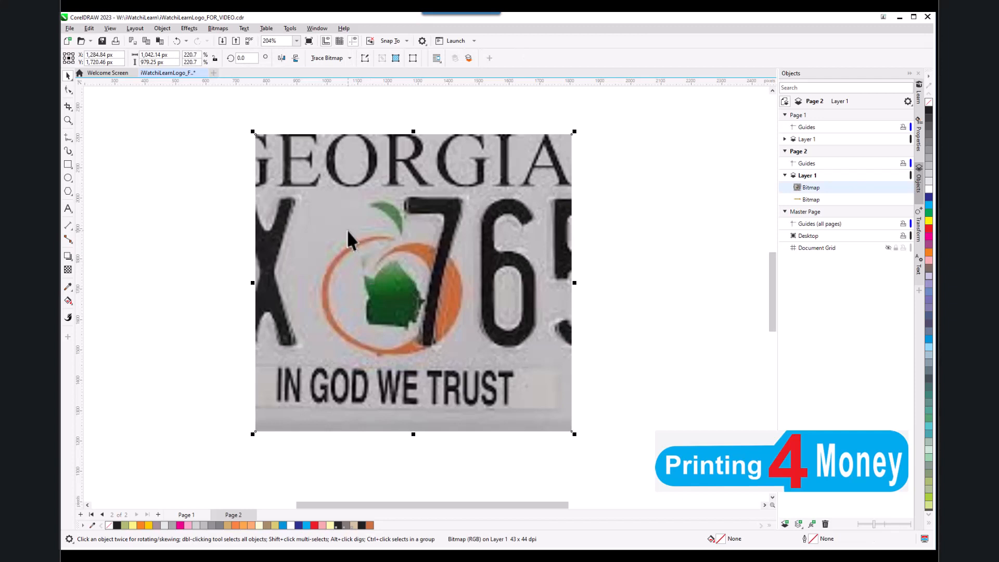
right_click(348, 232)
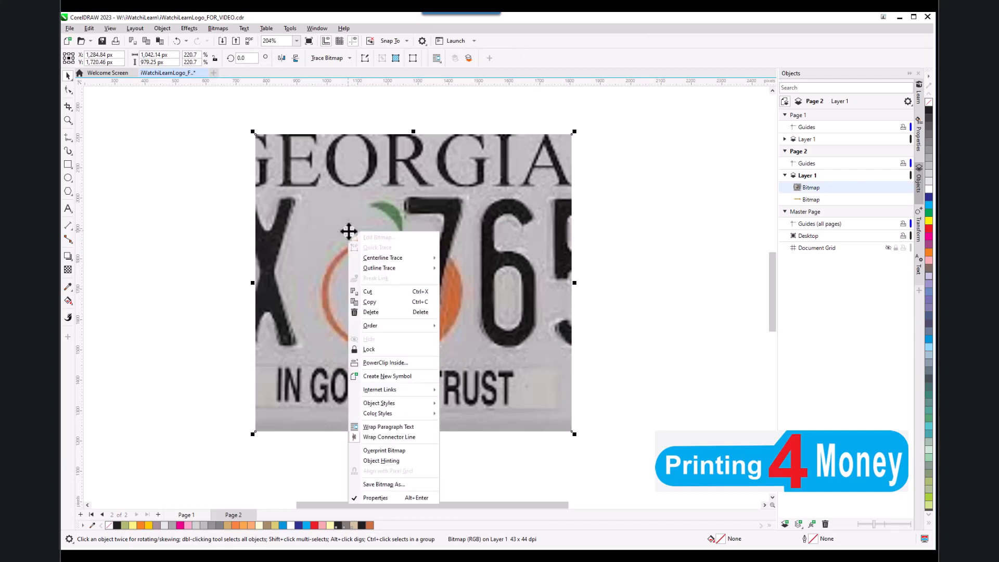
click(386, 347)
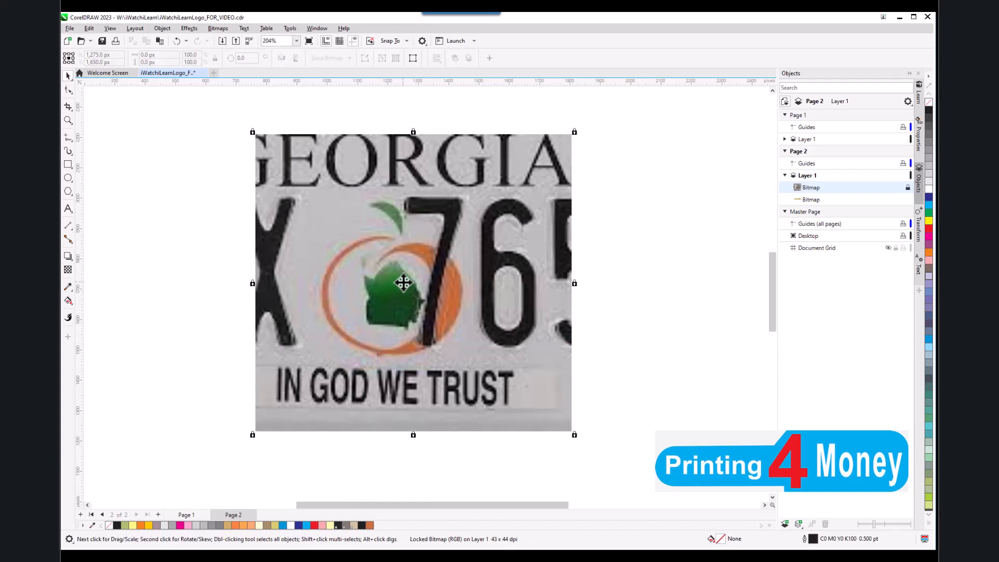
- Draw a trial Bézier curve from the 7 around the peach's lower edge, continuing with straight segments out past the plate's left side
click(73, 144)
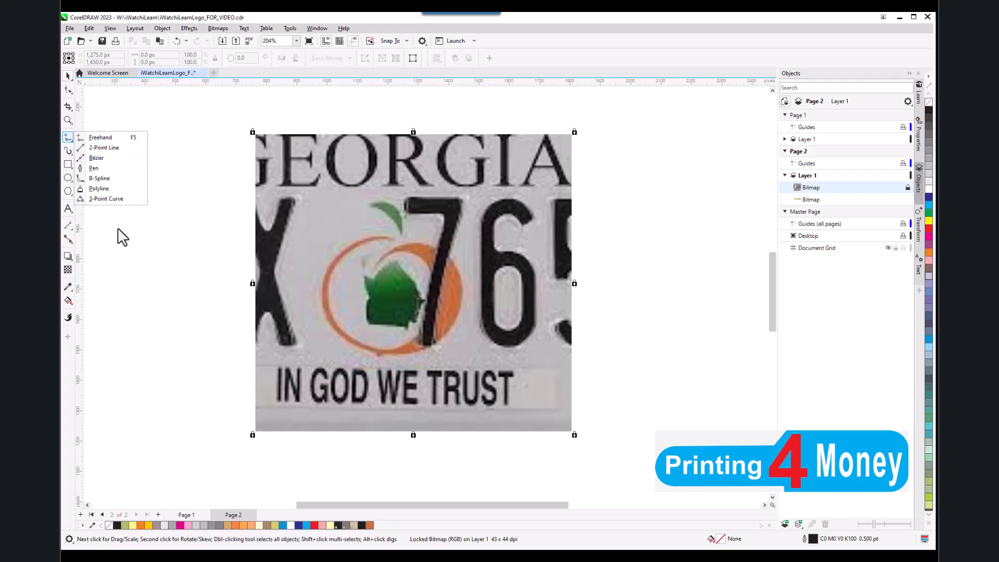
click(102, 156)
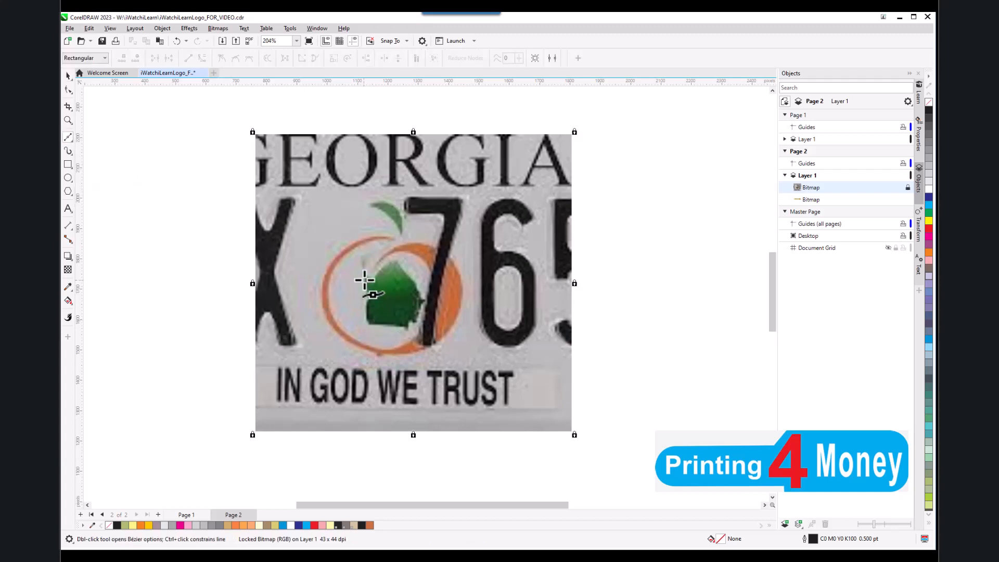
scroll(365, 283, up, 1)
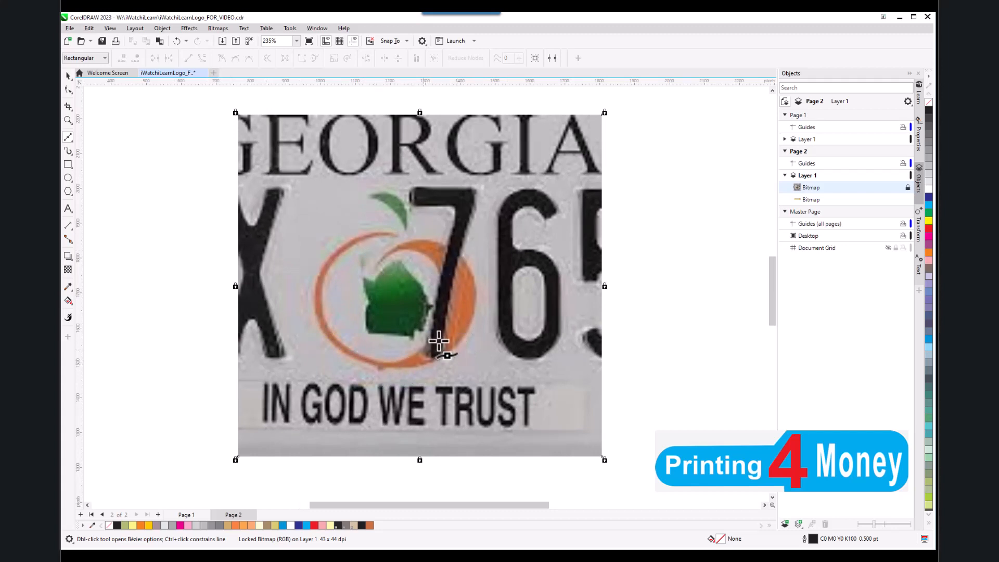
click(444, 300)
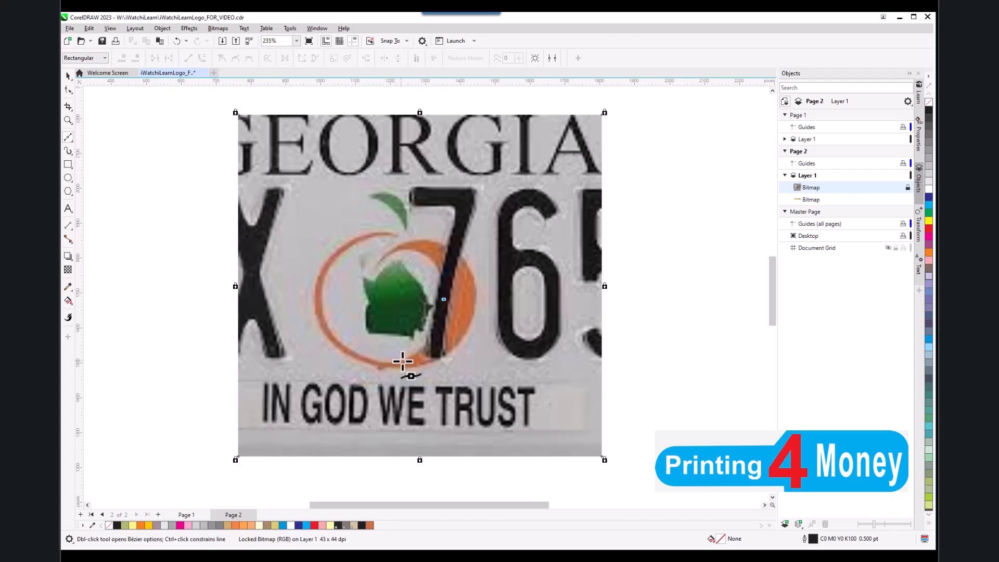
mouse_move(399, 358)
mouse_down()
mouse_move(396, 375)
mouse_move(331, 400)
mouse_move(313, 394)
mouse_move(338, 376)
mouse_move(359, 380)
mouse_up()
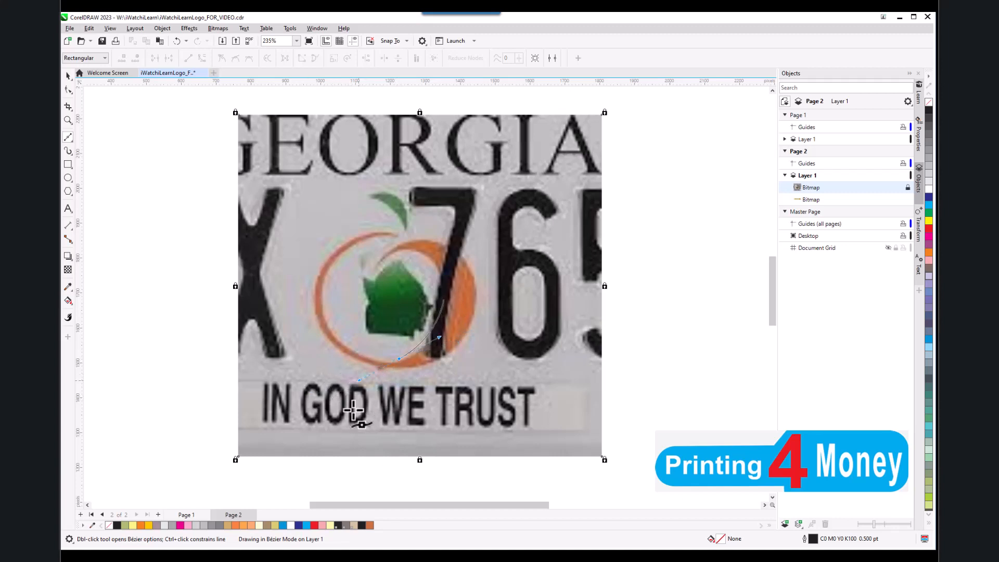
click(314, 341)
click(161, 285)
click(174, 248)
click(149, 177)
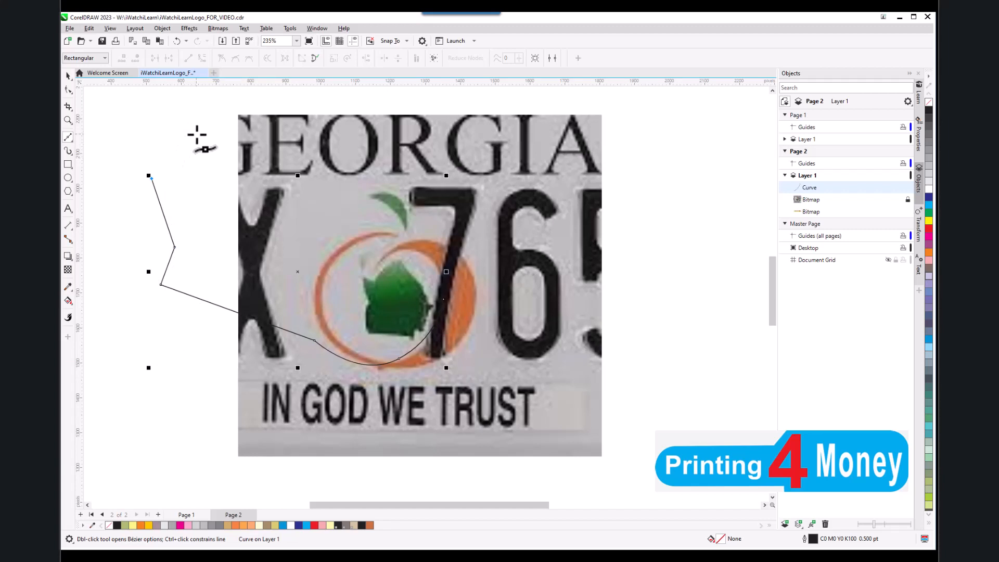
- Try to add a smooth curved segment from the trial curve's upper end toward the G of GEORGIA, and undo it
drag(196, 134, 249, 129)
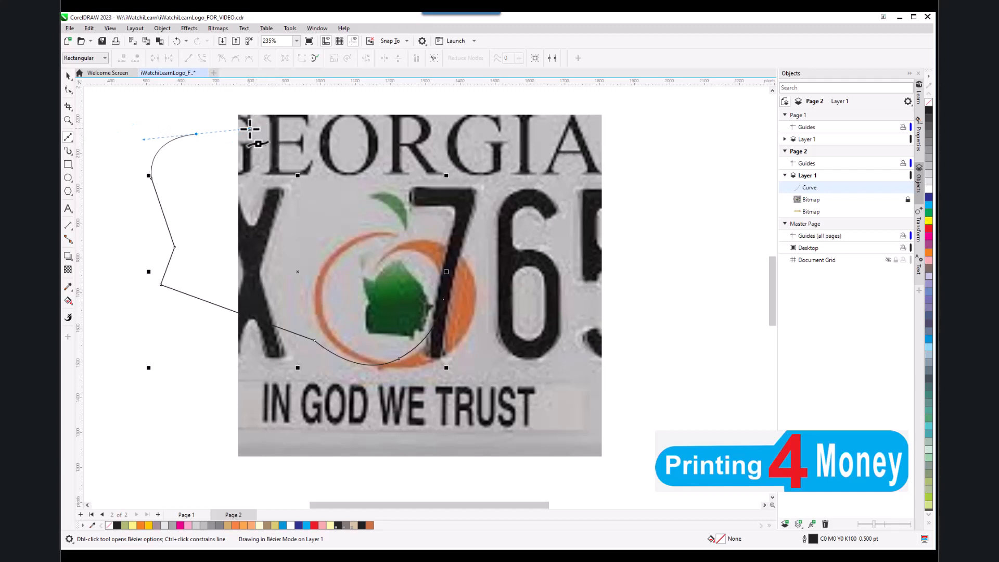
mouse_move(250, 129)
mouse_down()
mouse_move(276, 137)
mouse_move(294, 108)
mouse_move(271, 116)
mouse_move(270, 130)
mouse_up()
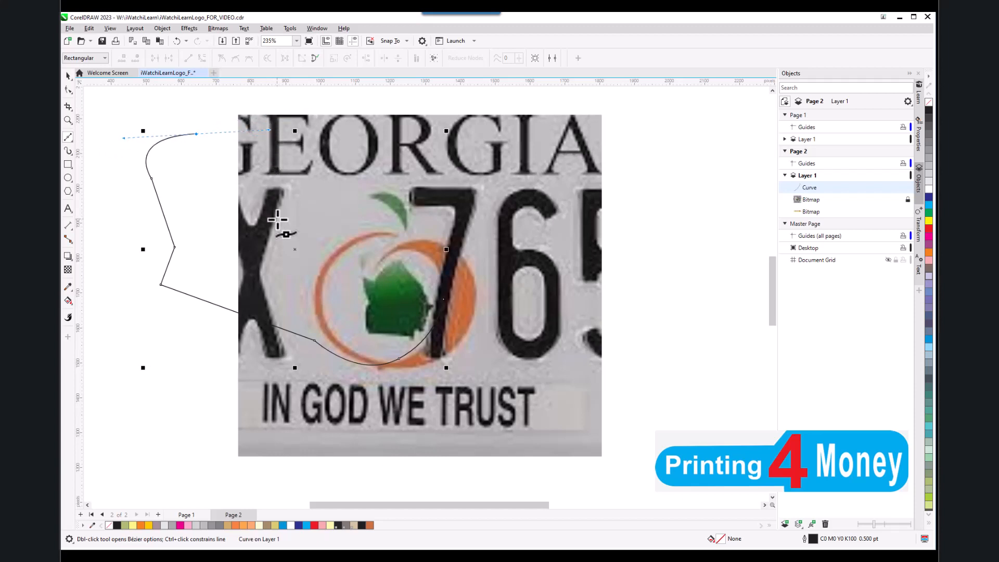
key(ctrl+z)
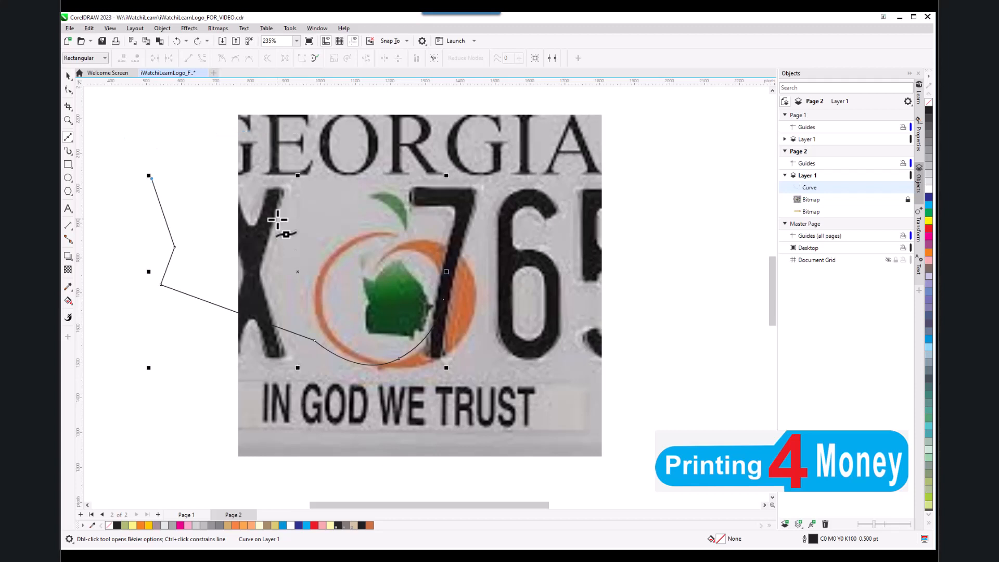
- Delete the trial Bézier curve drawn across the license plate
click(68, 78)
scroll(409, 286, down, 3)
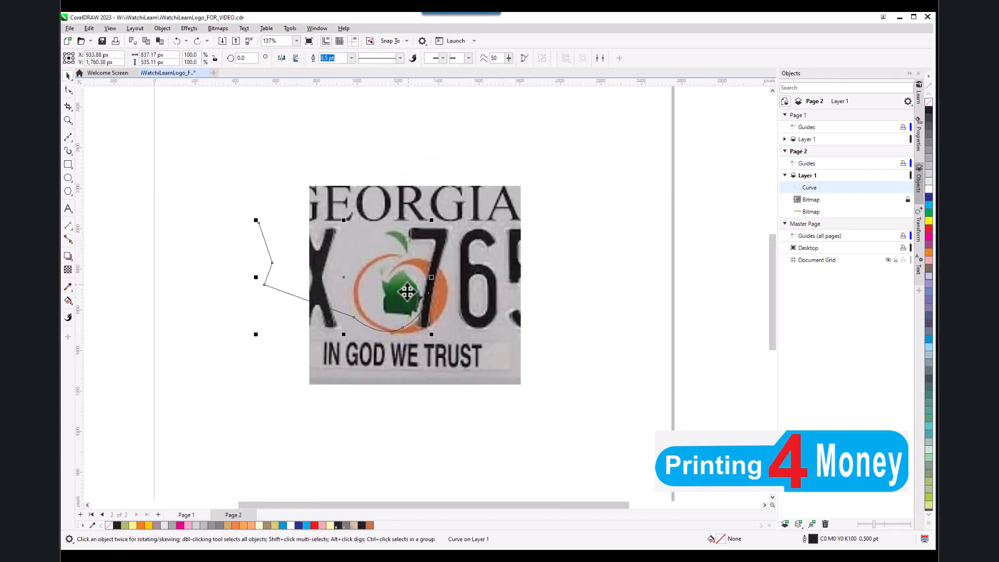
key(Delete)
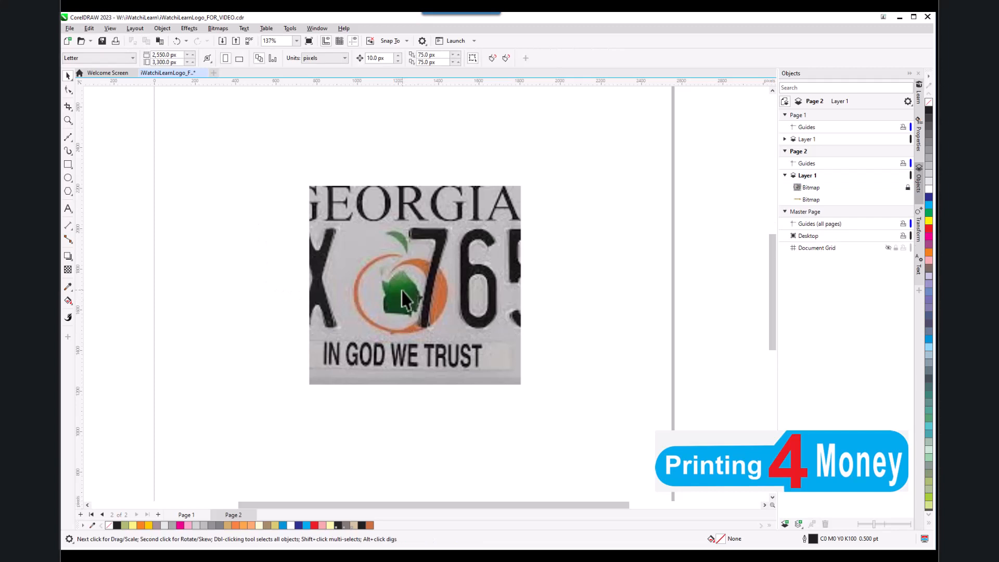
- Draw an open Bézier curve about 1552 by 282 px below the plate, with one straight segment followed by two smooth curved segments
scroll(383, 346, down, 3)
scroll(370, 373, up, 3)
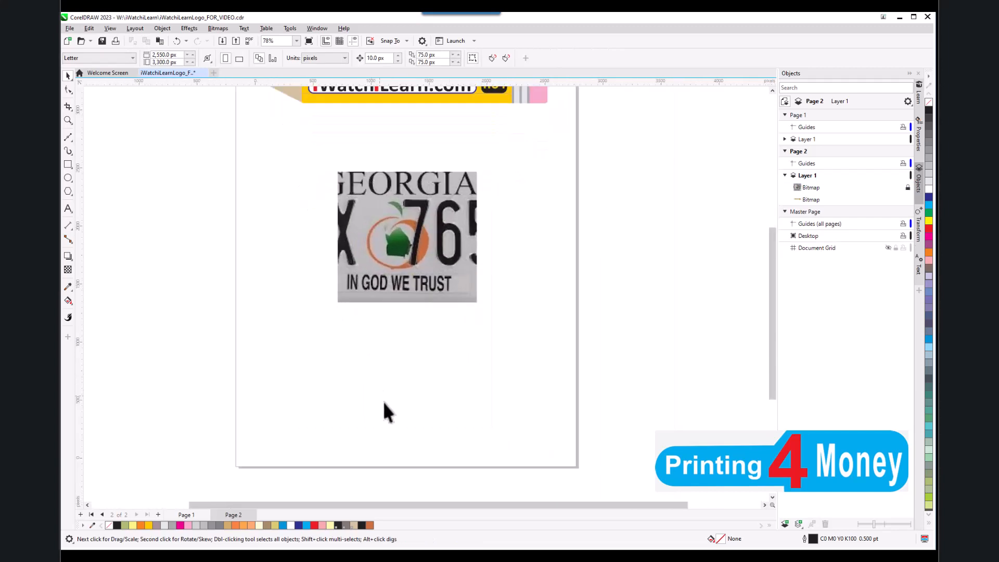
scroll(384, 411, up, 2)
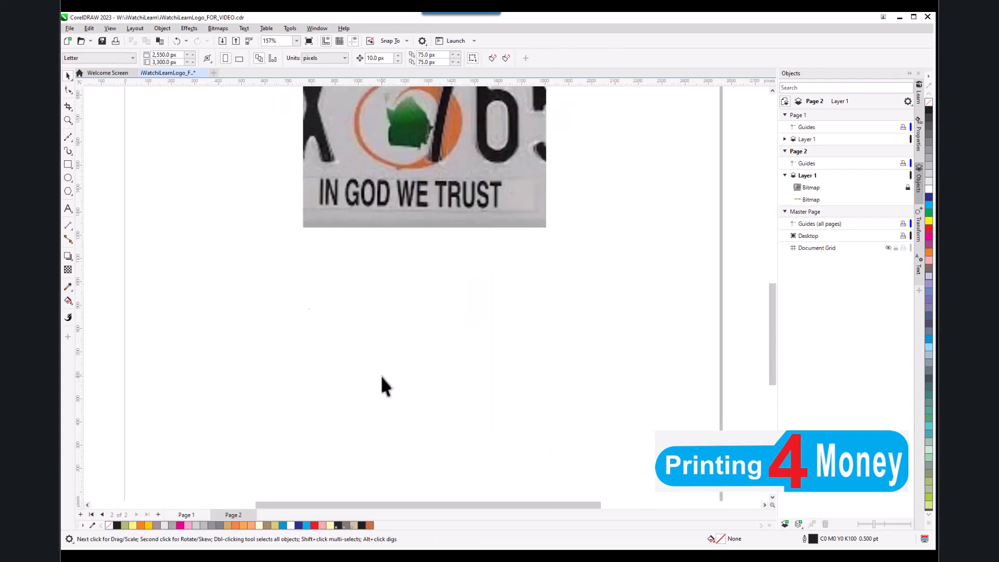
click(66, 137)
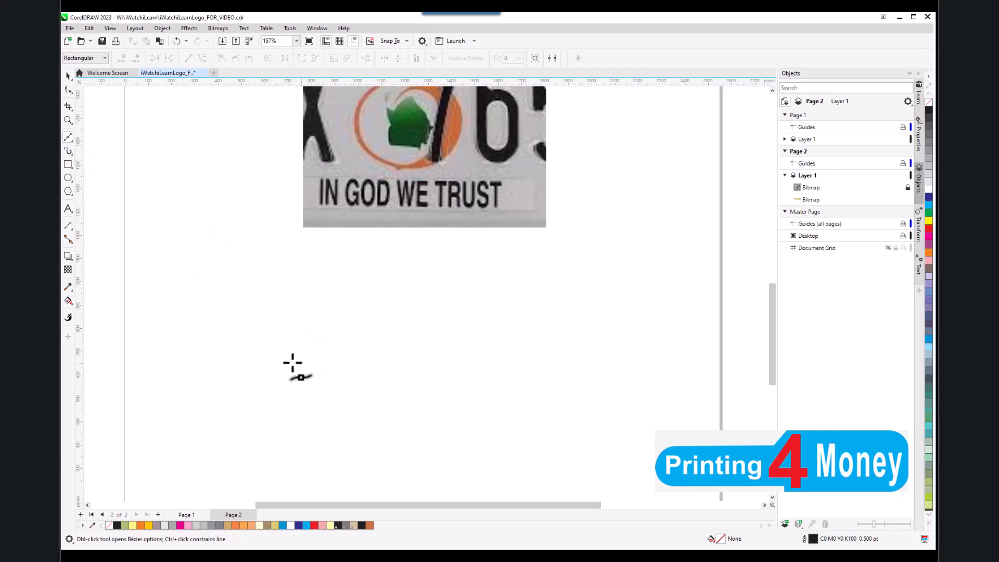
click(275, 345)
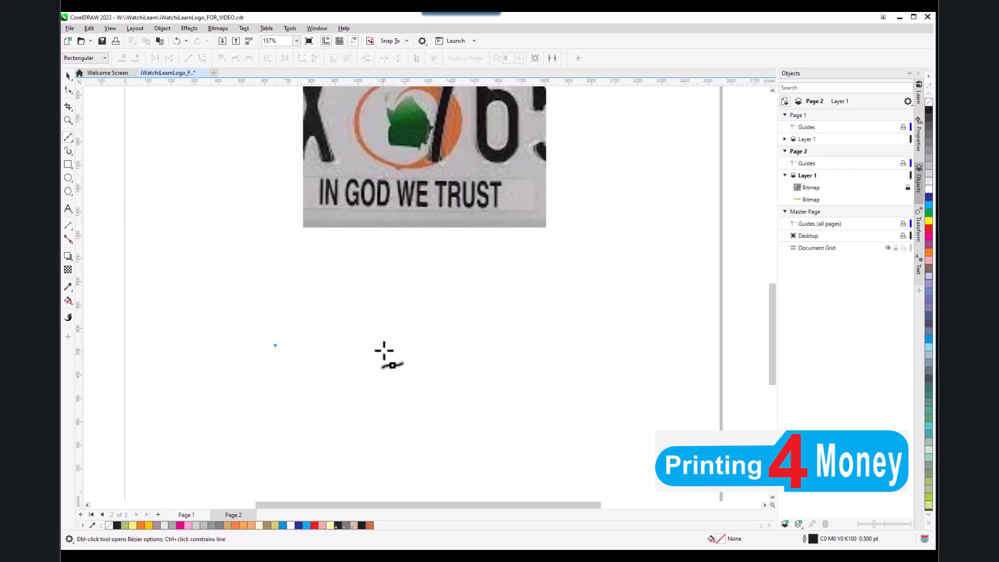
click(386, 350)
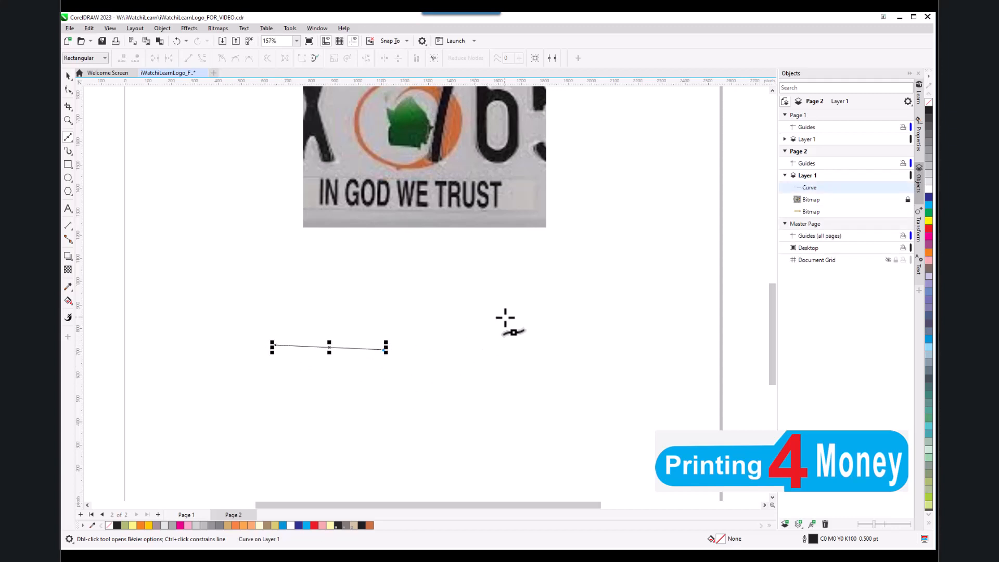
drag(514, 314, 573, 270)
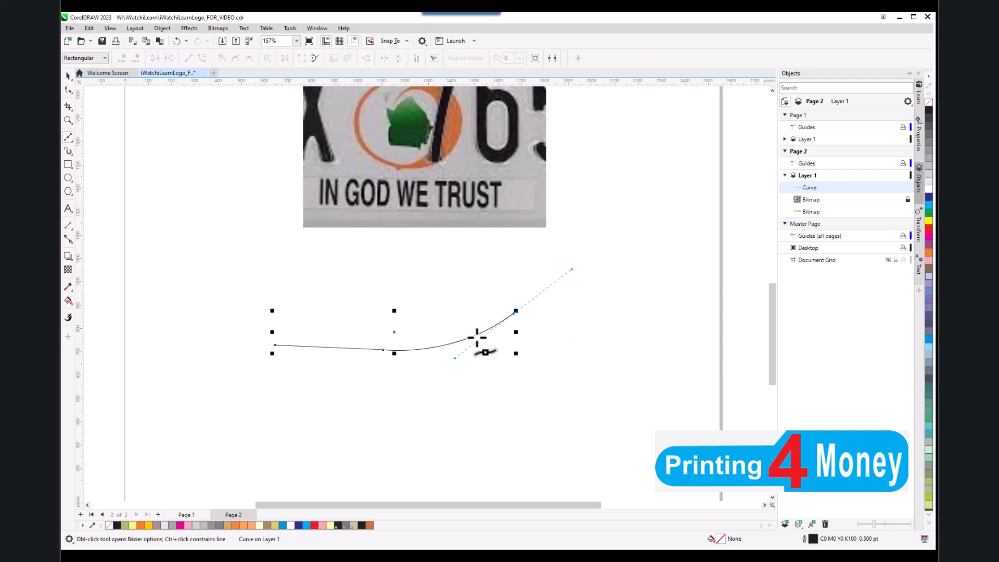
scroll(372, 320, down, 1)
scroll(322, 324, down, 1)
drag(530, 341, 511, 391)
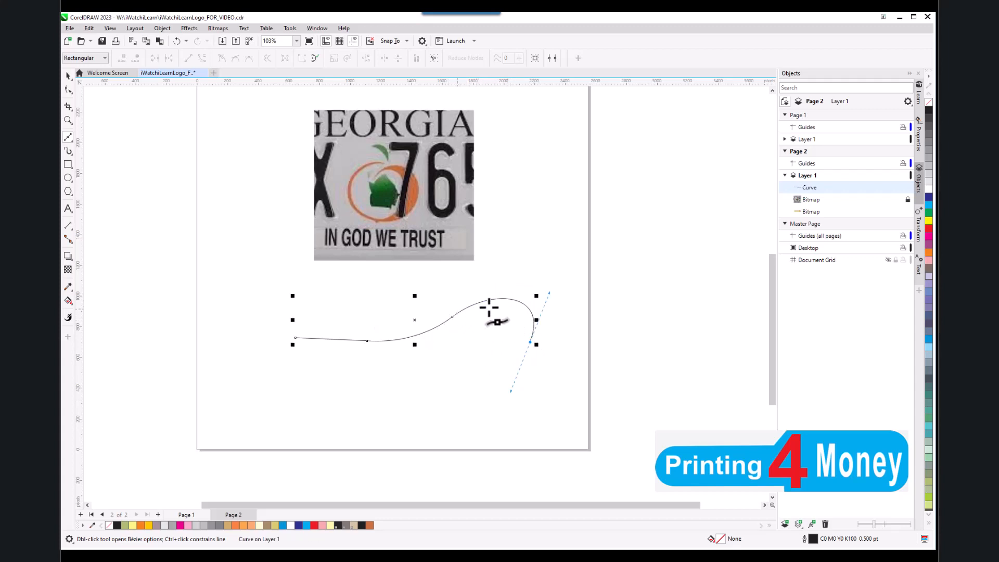
- Try to extend the curve back to a node below its starting point, undo that segment and end the curve
scroll(473, 275, down, 1)
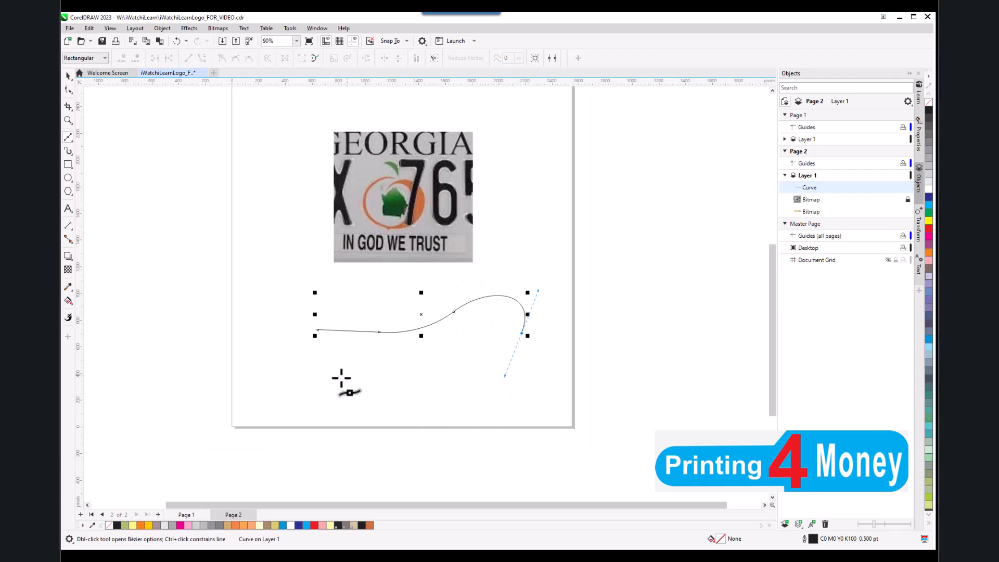
click(312, 378)
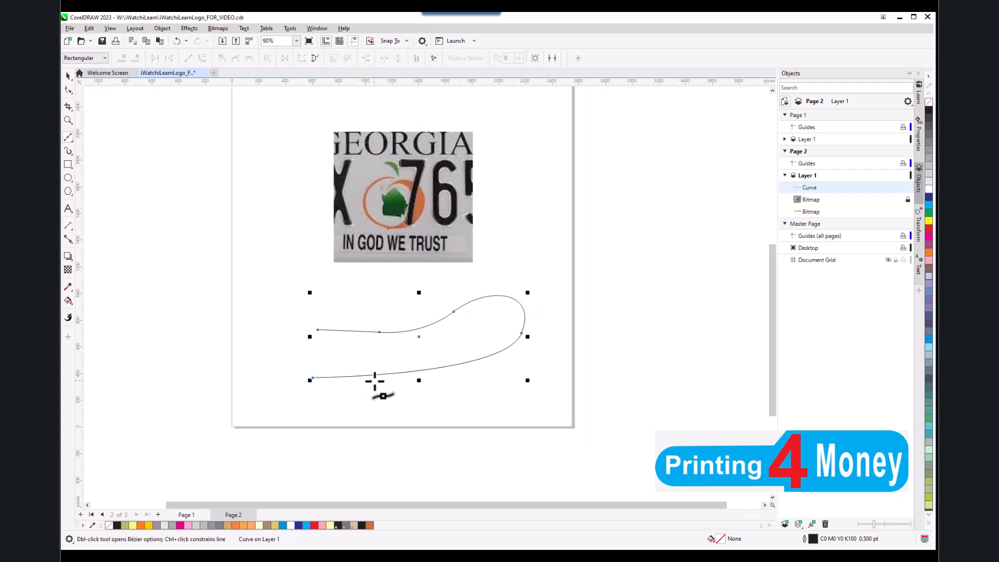
key(ctrl+z)
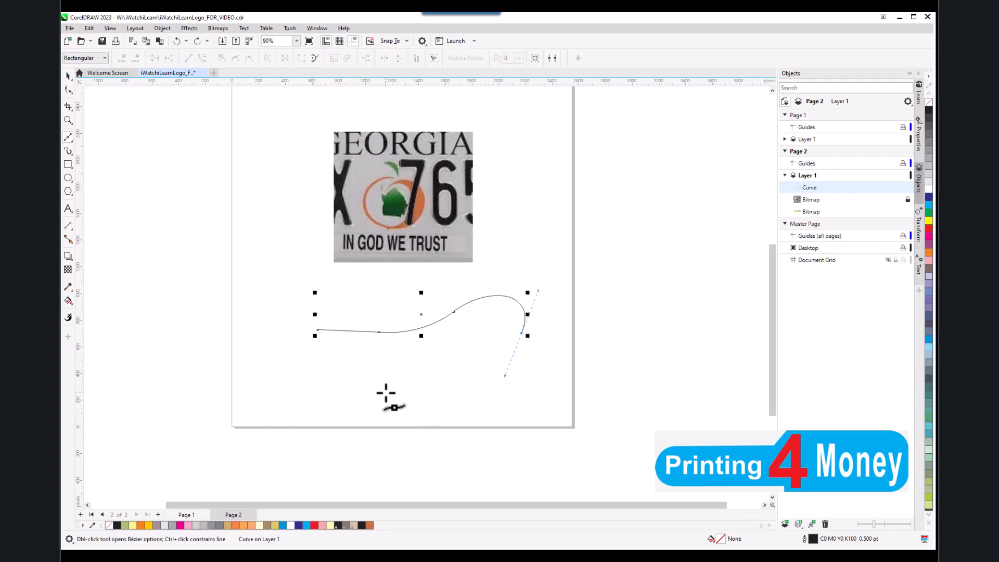
key(space)
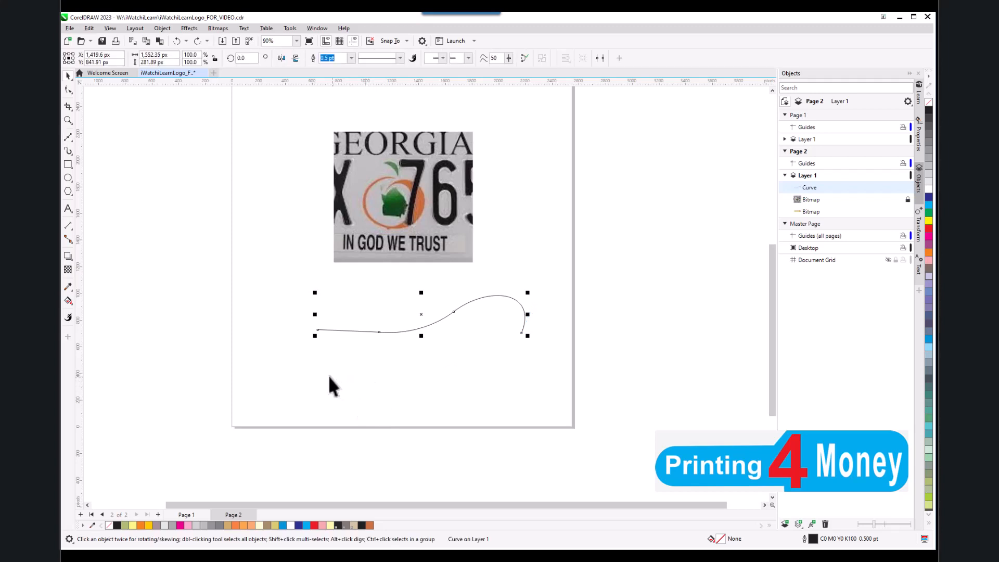
- Draw an open Bézier curve about 1930 by 436 px below the first, with a cusp node after its first curved segment
click(68, 137)
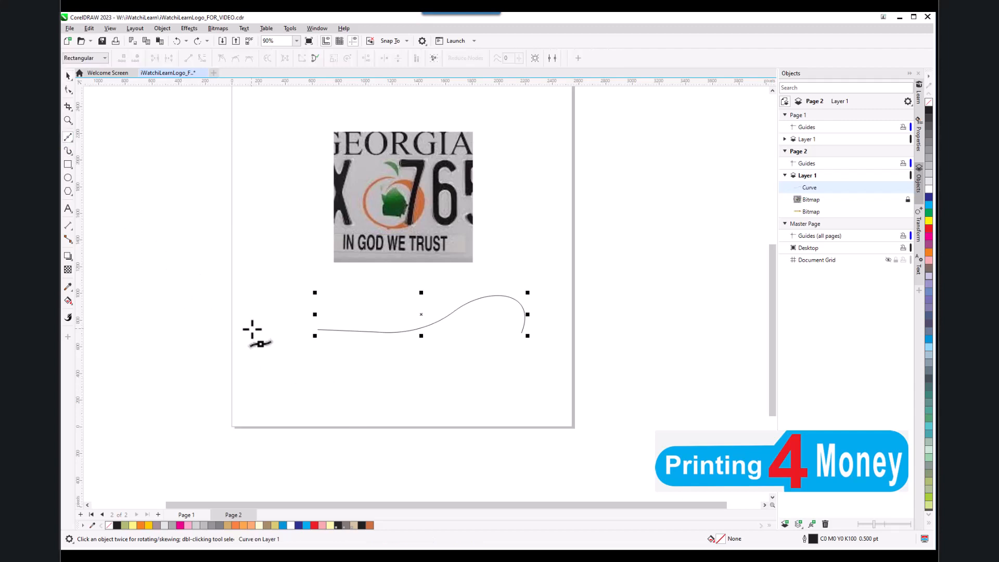
click(313, 378)
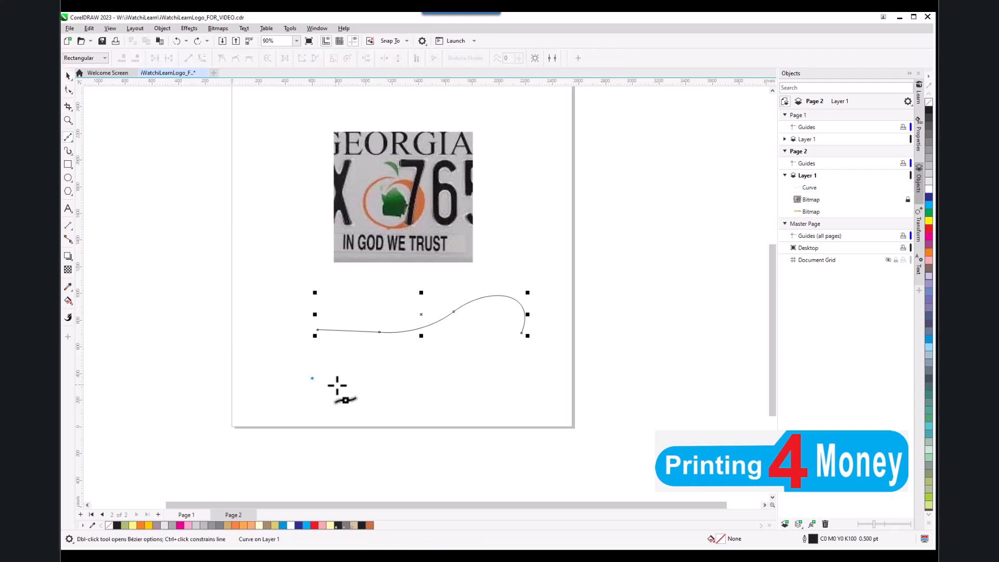
click(403, 387)
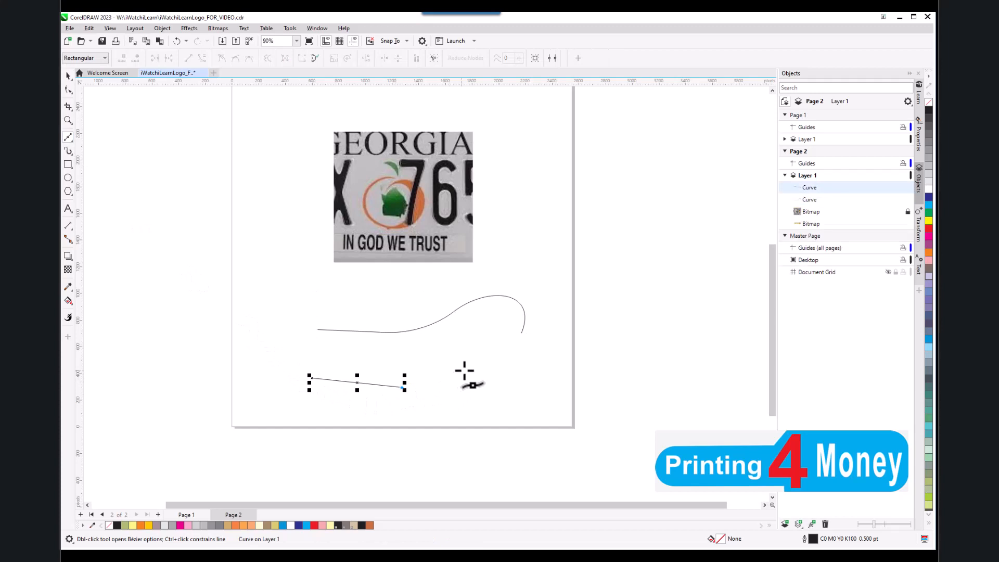
mouse_move(470, 362)
mouse_down()
mouse_move(484, 353)
mouse_move(470, 339)
mouse_move(466, 348)
mouse_move(482, 347)
mouse_up()
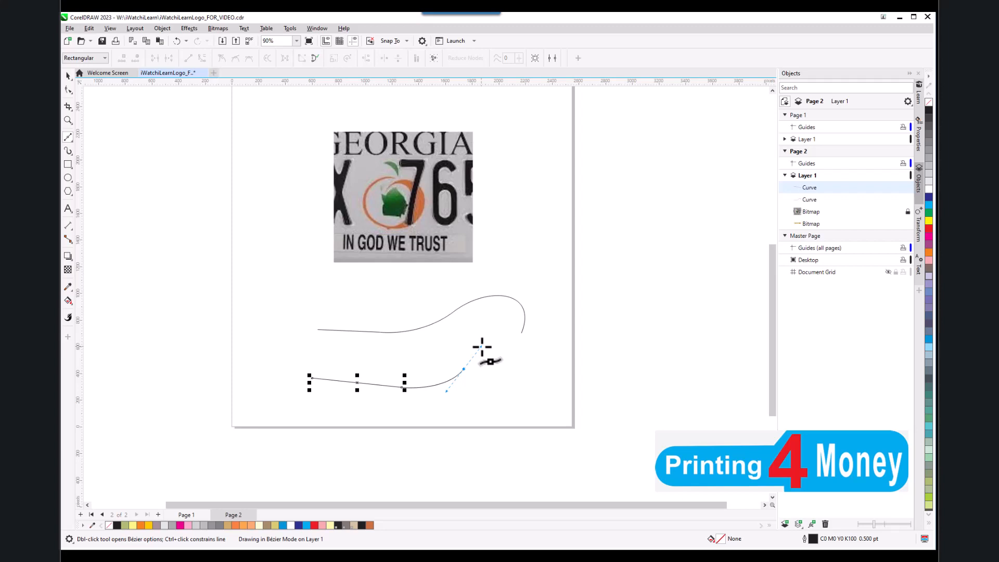
key(c)
drag(481, 346, 463, 370)
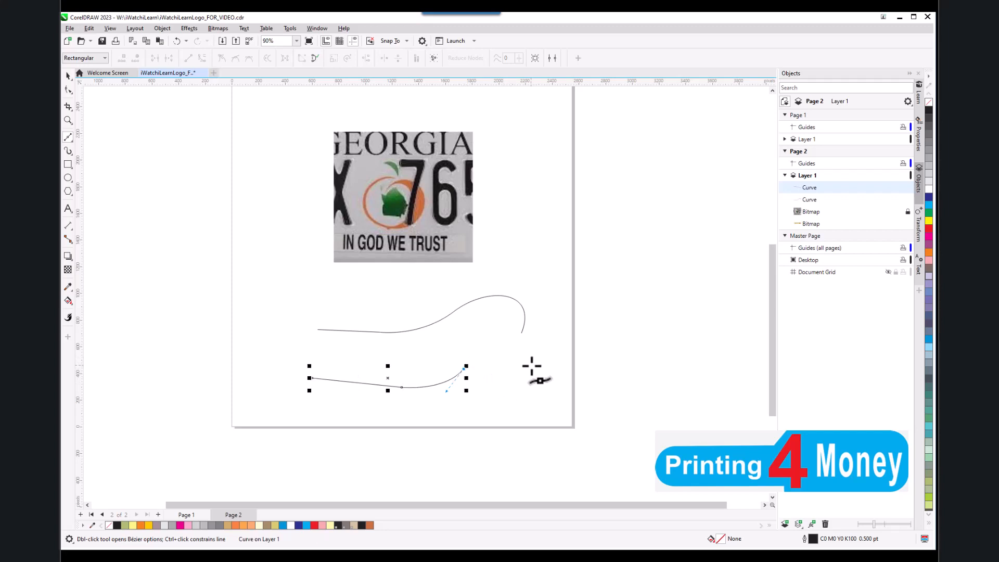
drag(532, 366, 603, 397)
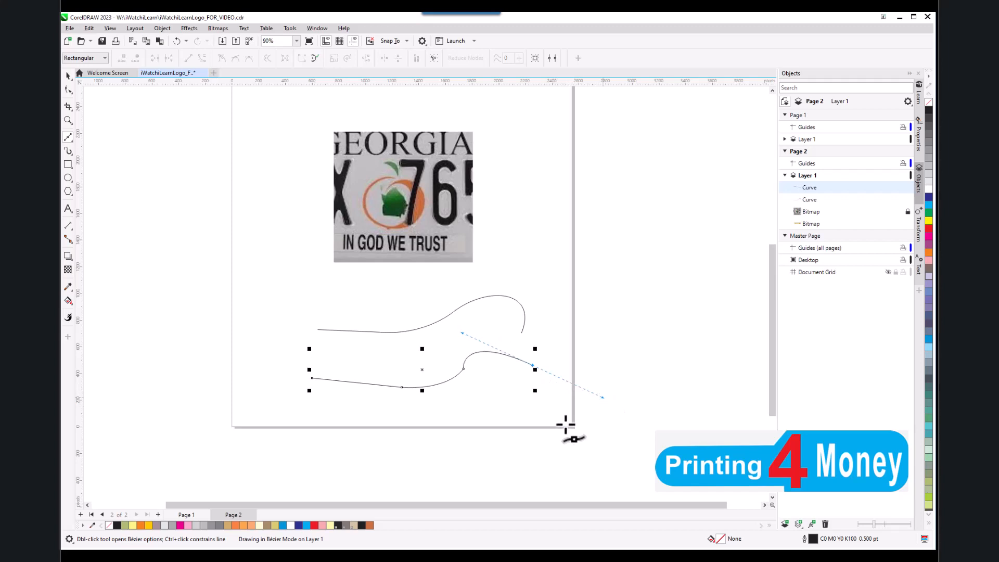
drag(516, 410, 472, 414)
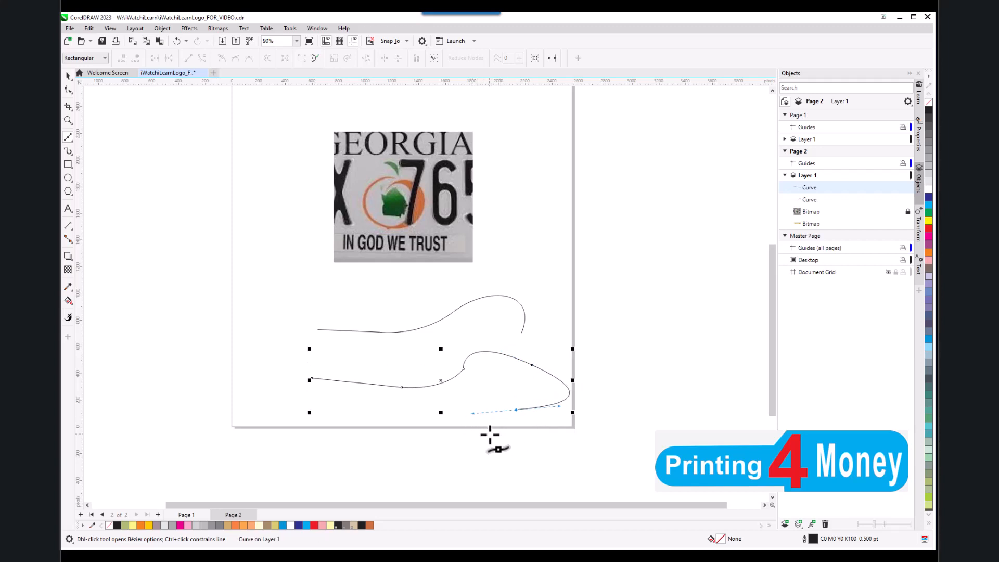
key(space)
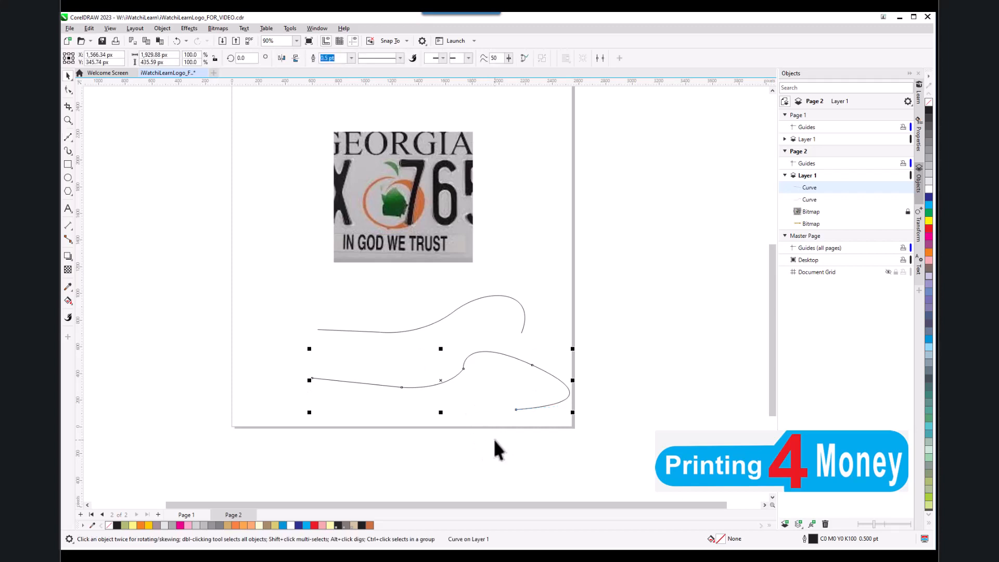
click(68, 137)
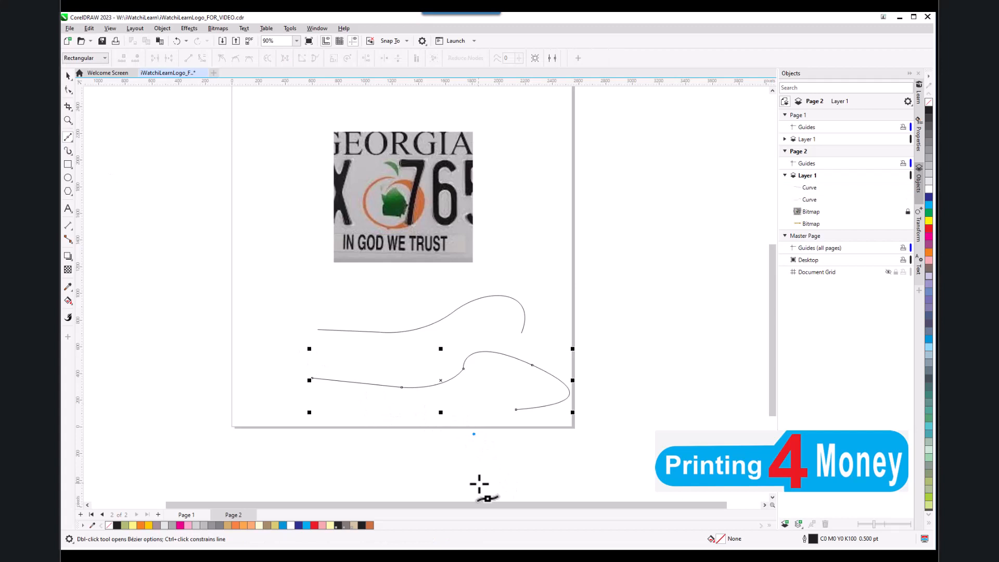
scroll(484, 427, down, 2)
scroll(468, 475, up, 2)
drag(486, 461, 351, 478)
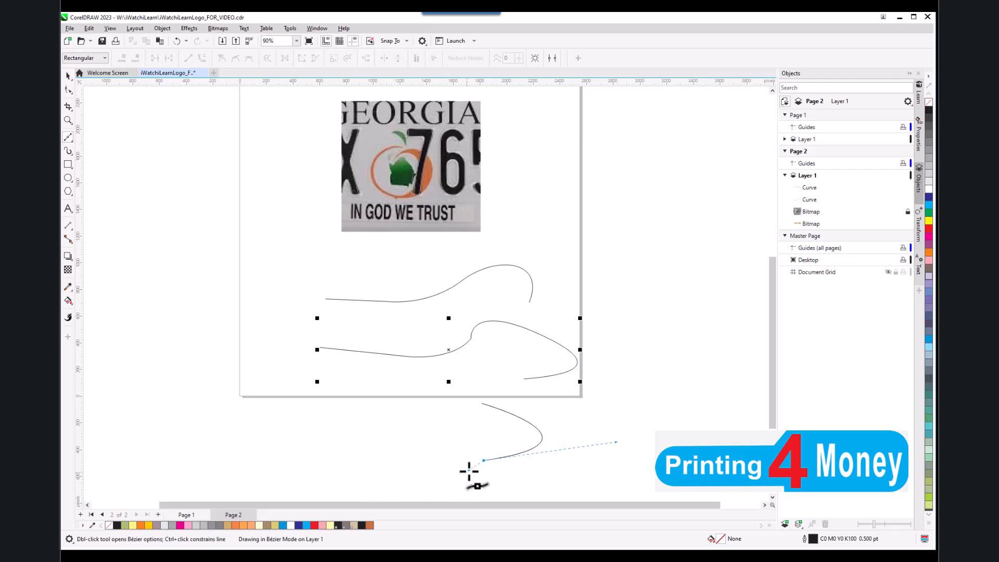
double_click(427, 471)
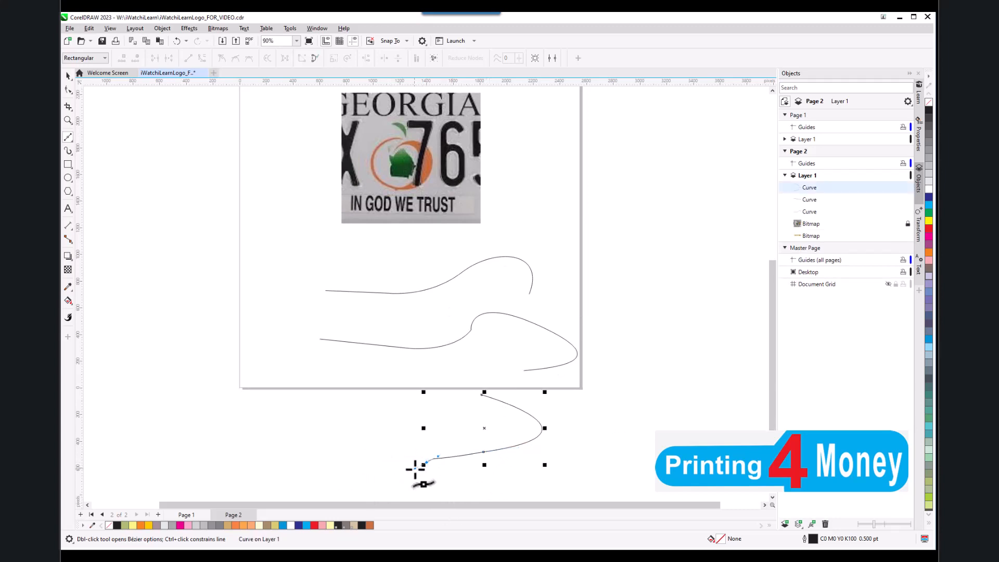
drag(415, 474, 355, 470)
key(ctrl+z)
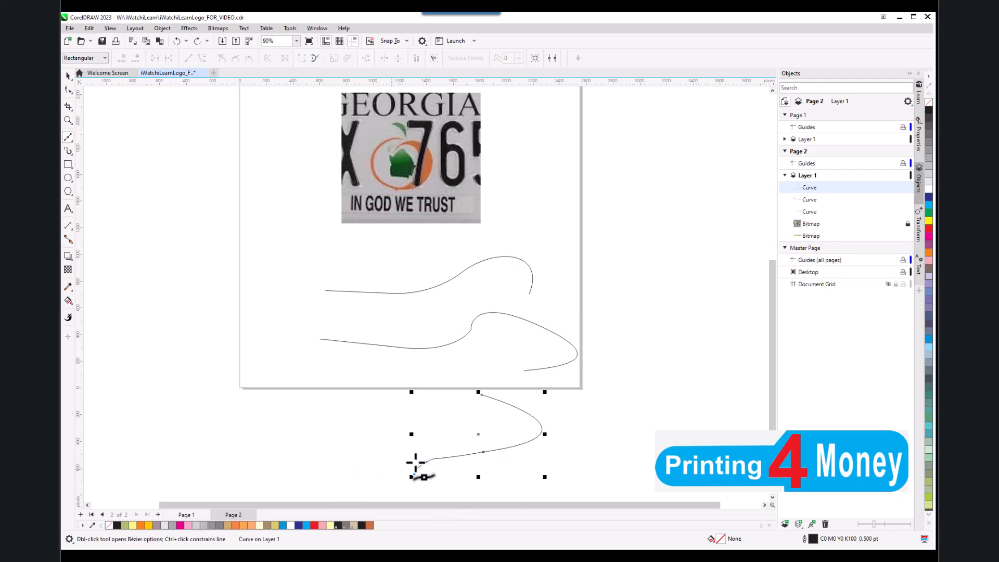
key(ctrl+z)
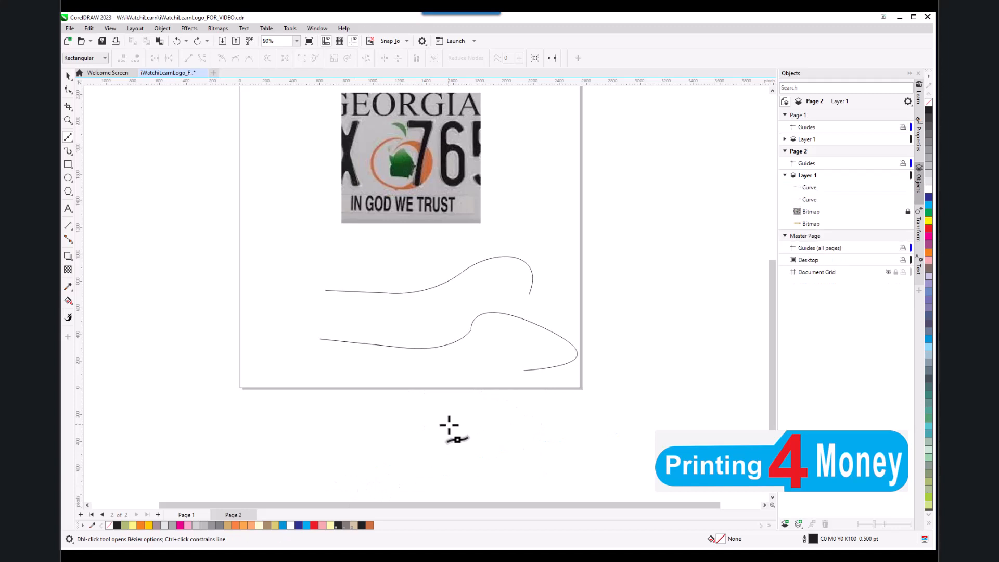
- Draw an open Bézier curve about 635 by 470 px across the page's lower edge with a cusp node, undoing its extra last segment
scroll(457, 400, down, 1)
scroll(453, 445, up, 1)
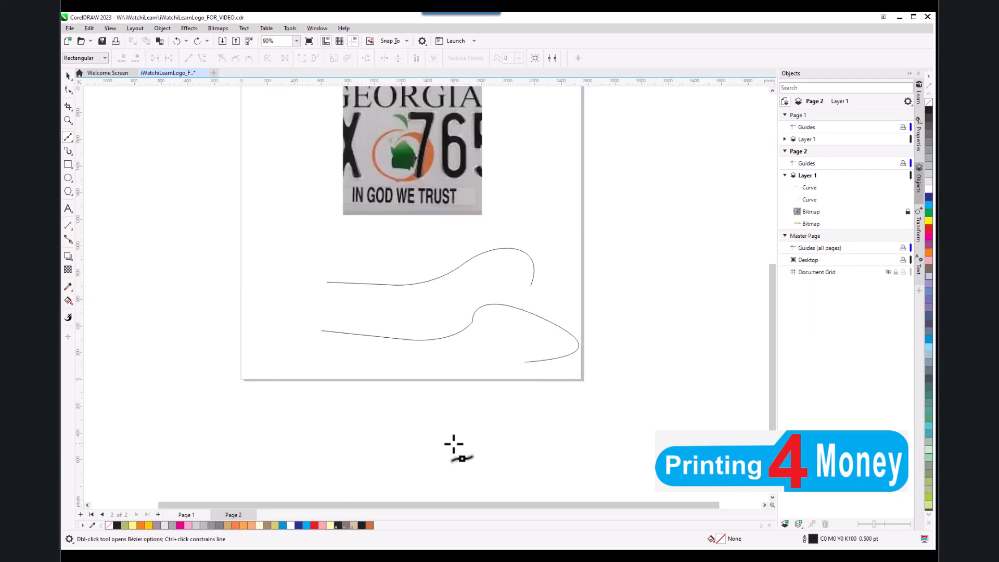
click(464, 371)
drag(459, 434, 367, 464)
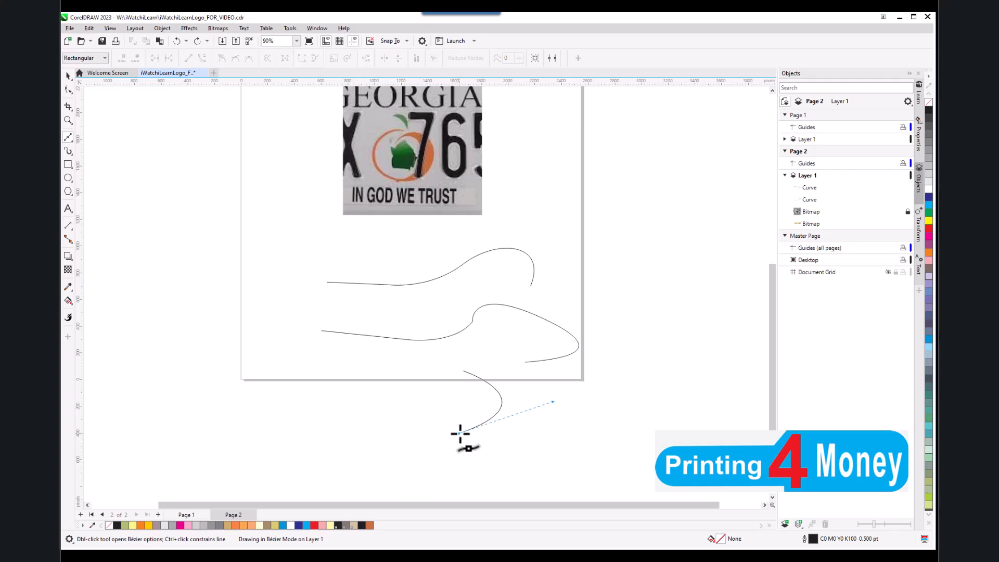
mouse_move(417, 400)
mouse_down()
mouse_move(410, 385)
mouse_move(410, 402)
mouse_move(431, 368)
mouse_move(419, 401)
mouse_move(446, 368)
mouse_move(433, 395)
mouse_move(424, 382)
mouse_up()
click(378, 442)
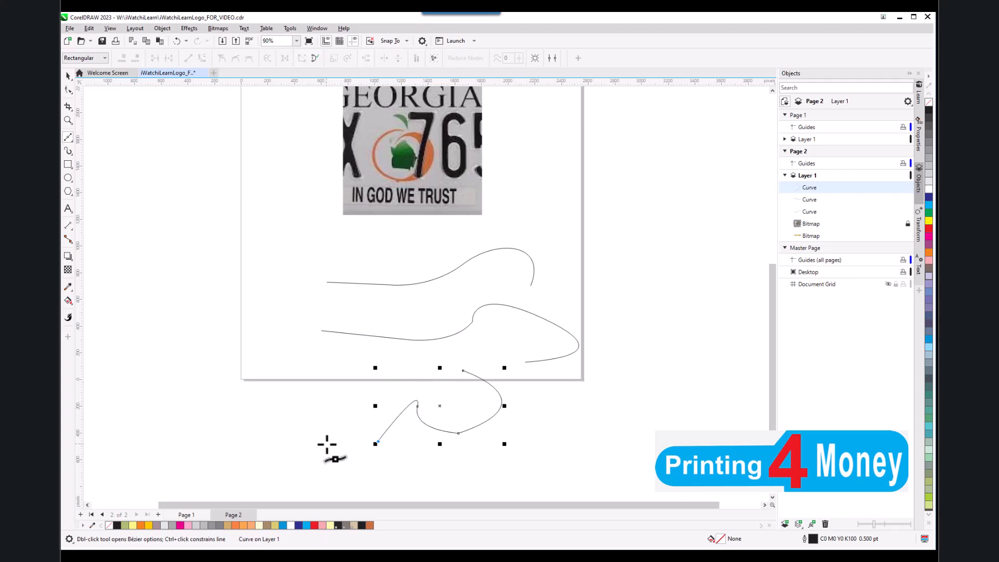
key(ctrl+z)
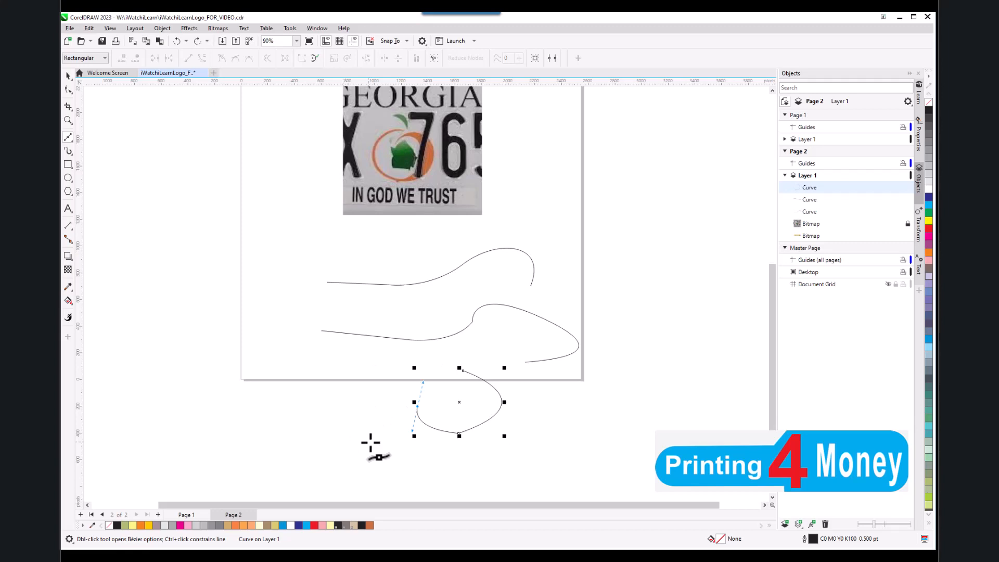
key(space)
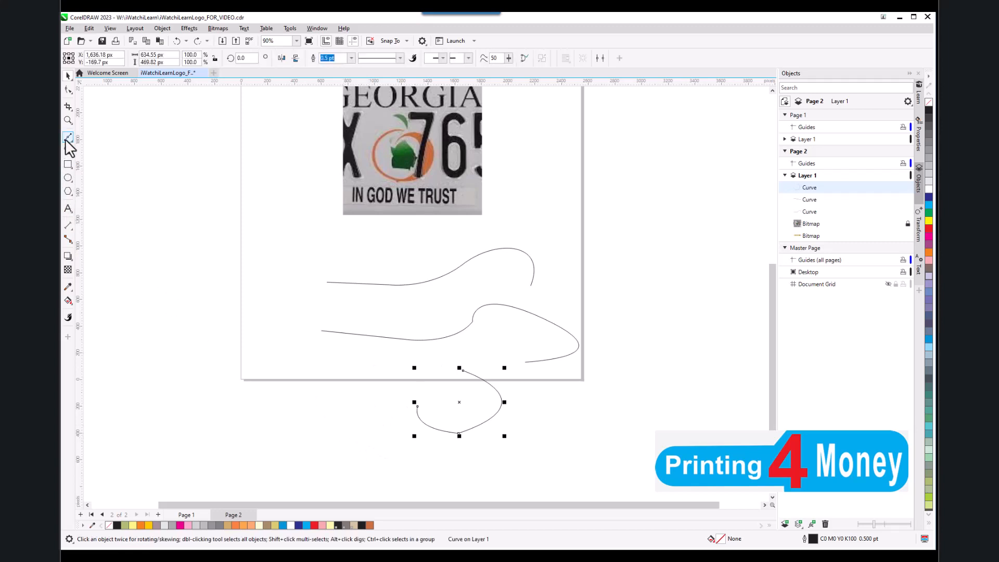
- Draw another open Bézier curve near the page's lower left corner, beginning and ending with straight segments, with a cusp node before the last one
key(space)
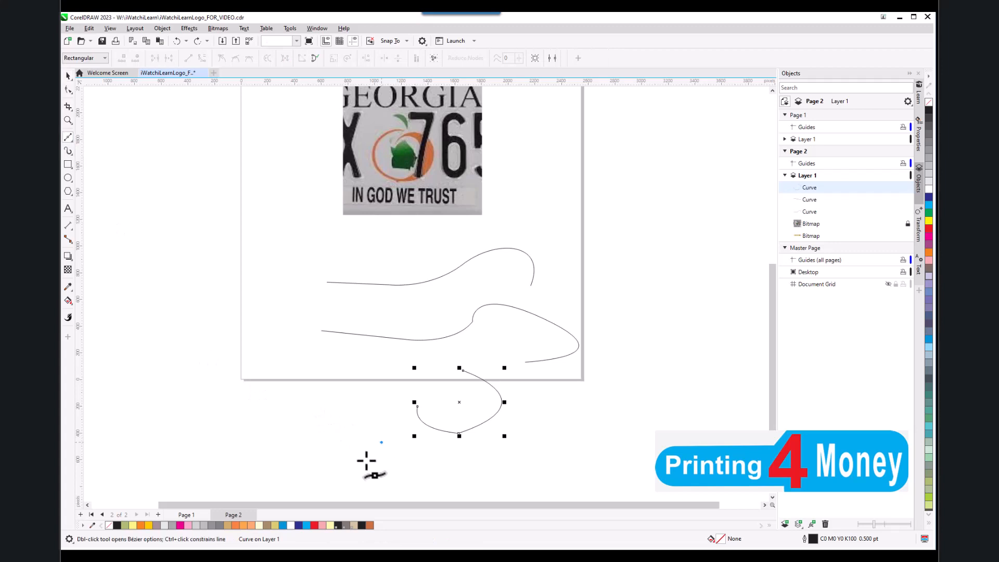
click(315, 466)
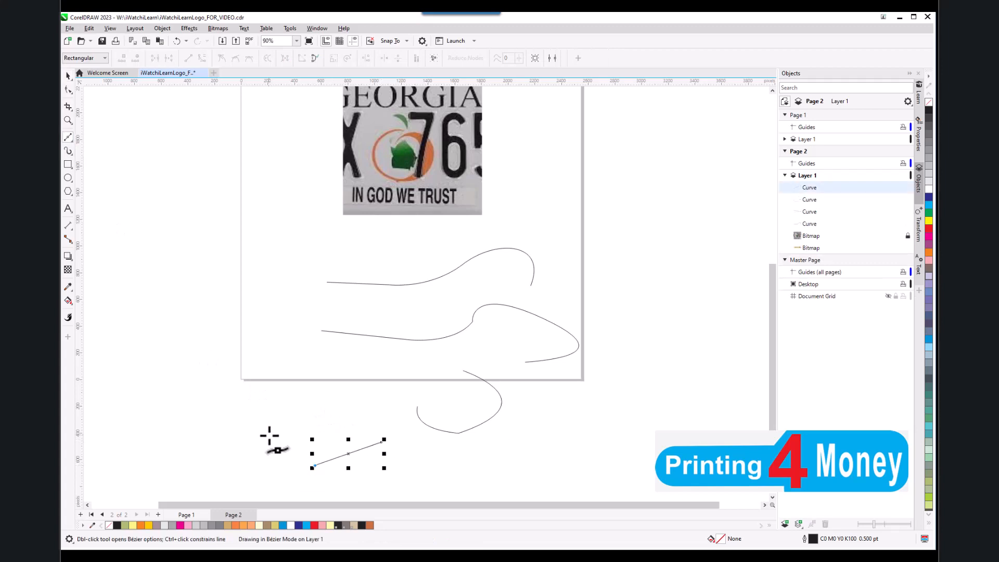
drag(268, 434, 397, 360)
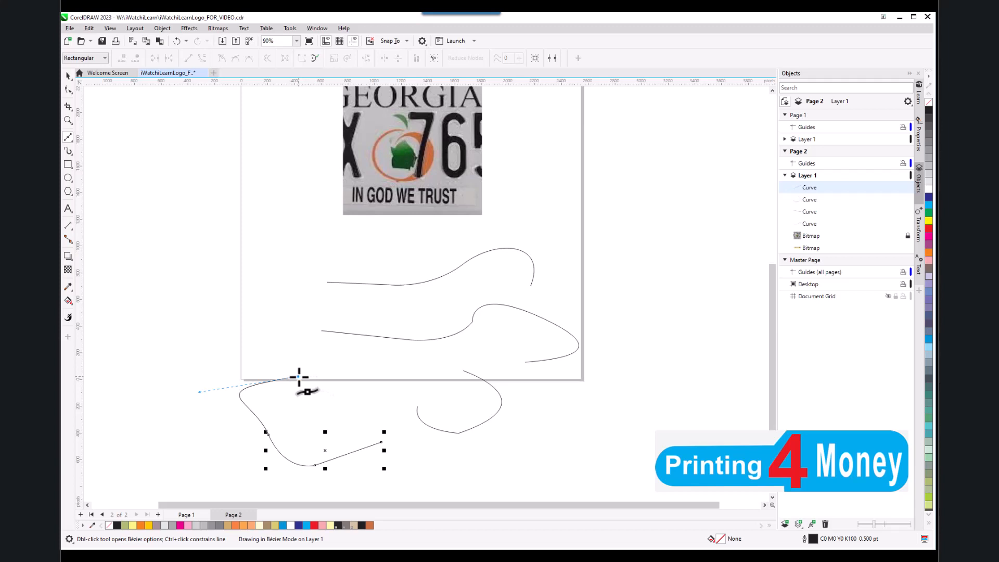
drag(298, 376, 299, 377)
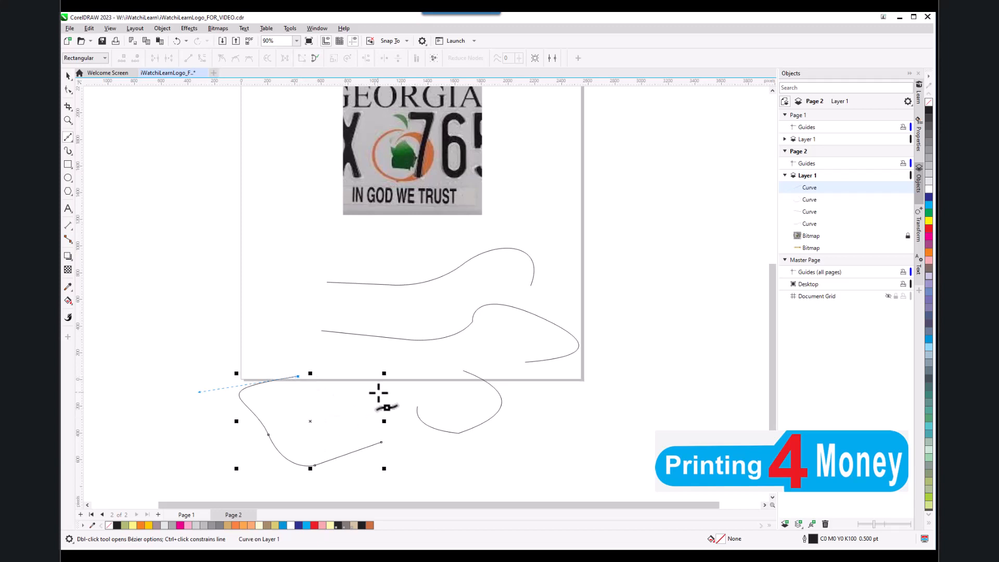
click(414, 384)
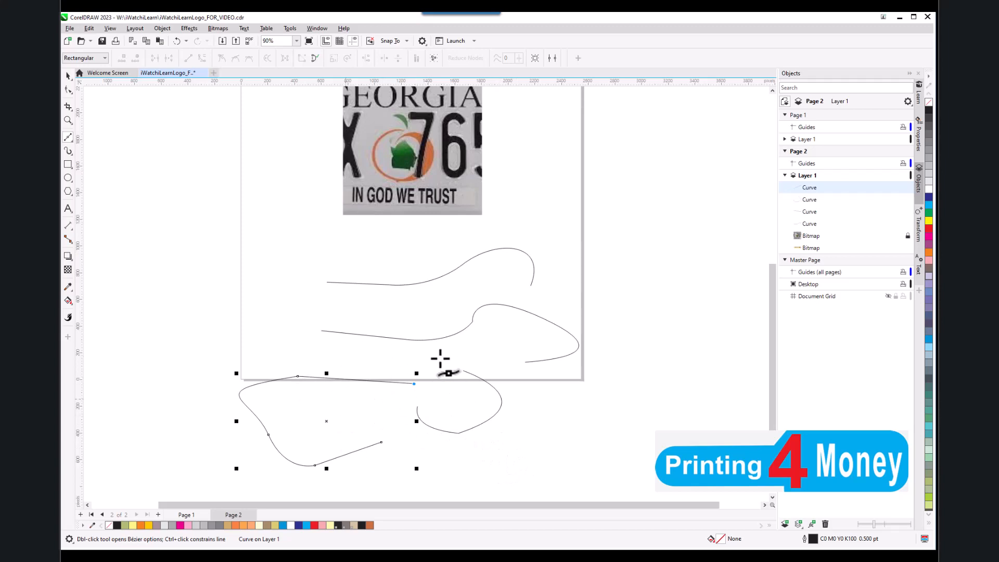
- Delete all the practice curves drawn below the license plate
scroll(395, 390, down, 3)
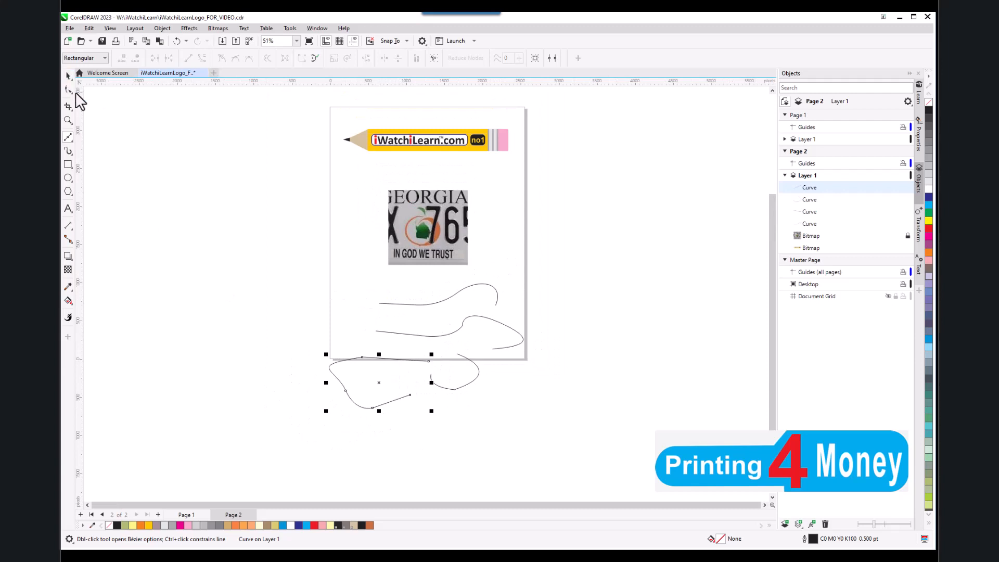
click(67, 76)
drag(285, 284, 596, 457)
key(Delete)
- Try to trace the peach ring's lower inner edge with smooth Bézier nodes, and undo the curve
scroll(430, 226, up, 3)
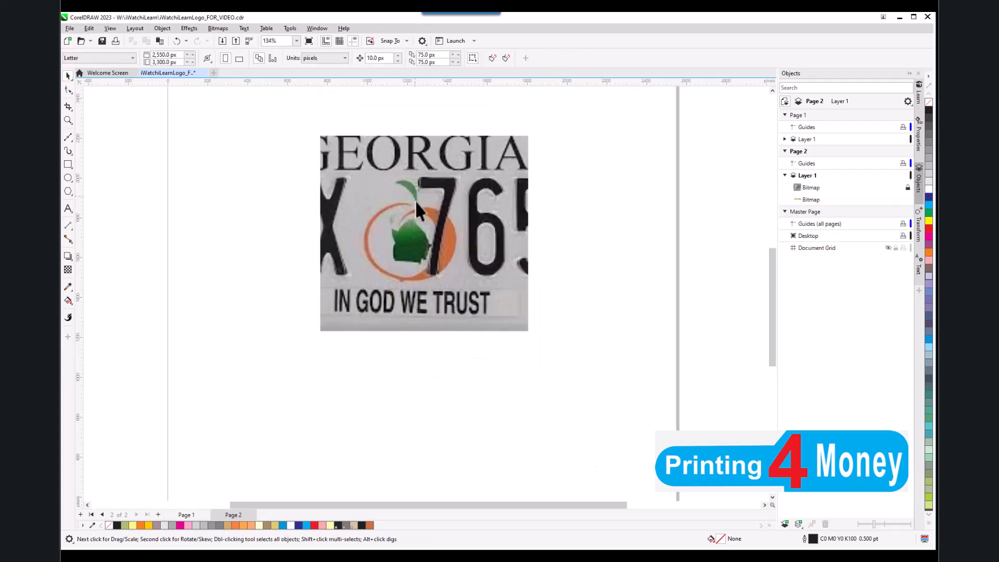
scroll(414, 195, up, 3)
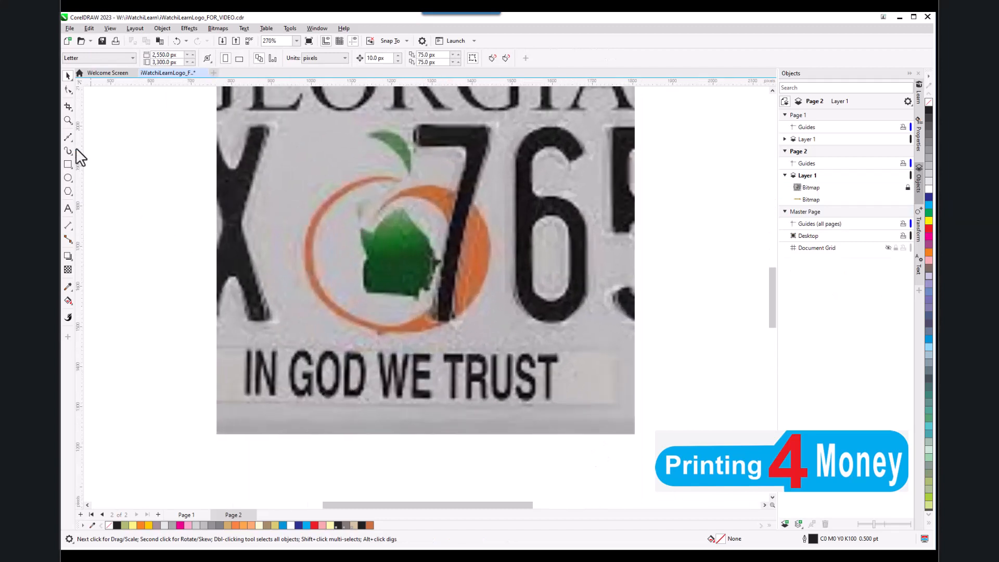
click(68, 138)
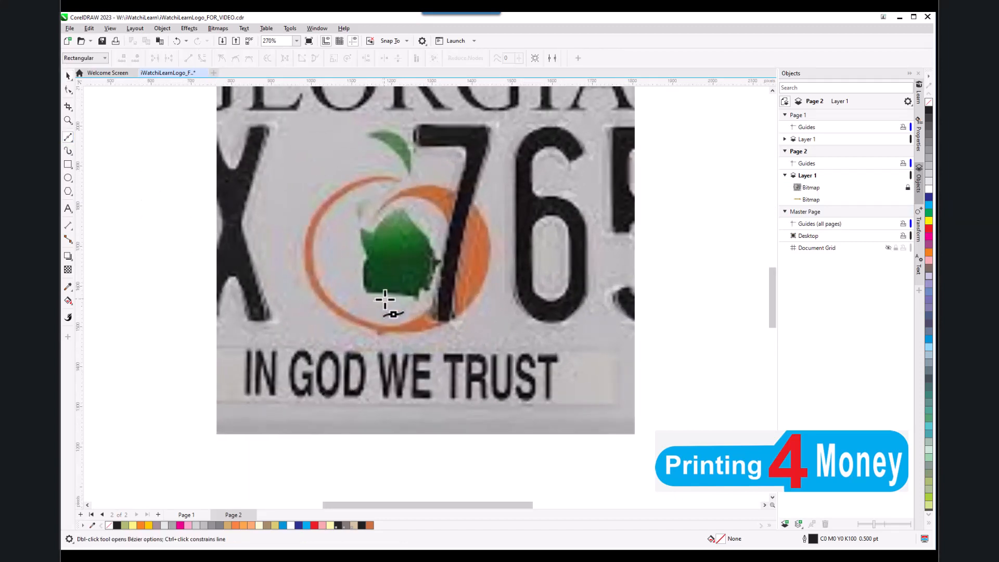
click(453, 258)
drag(405, 322, 350, 341)
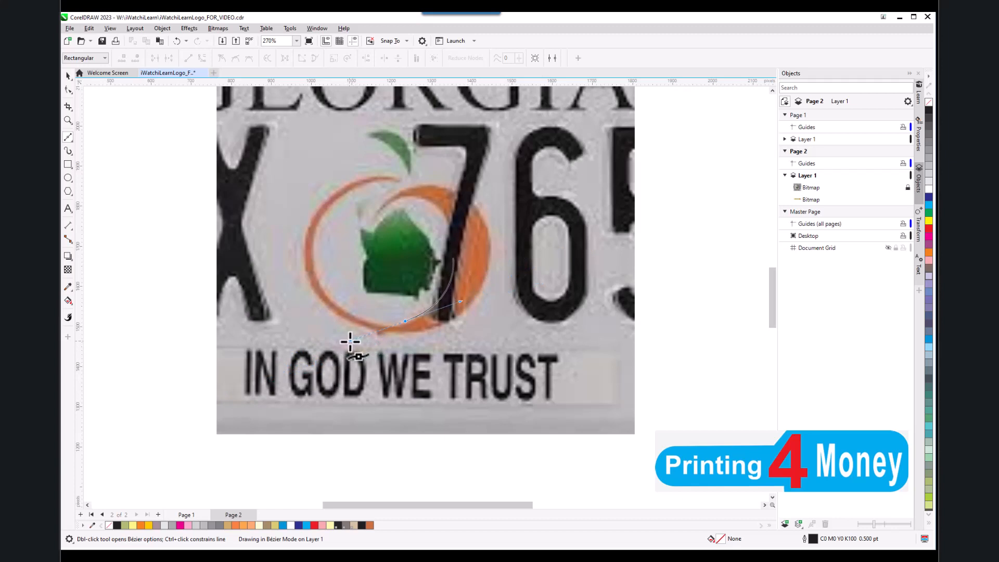
drag(350, 341, 350, 341)
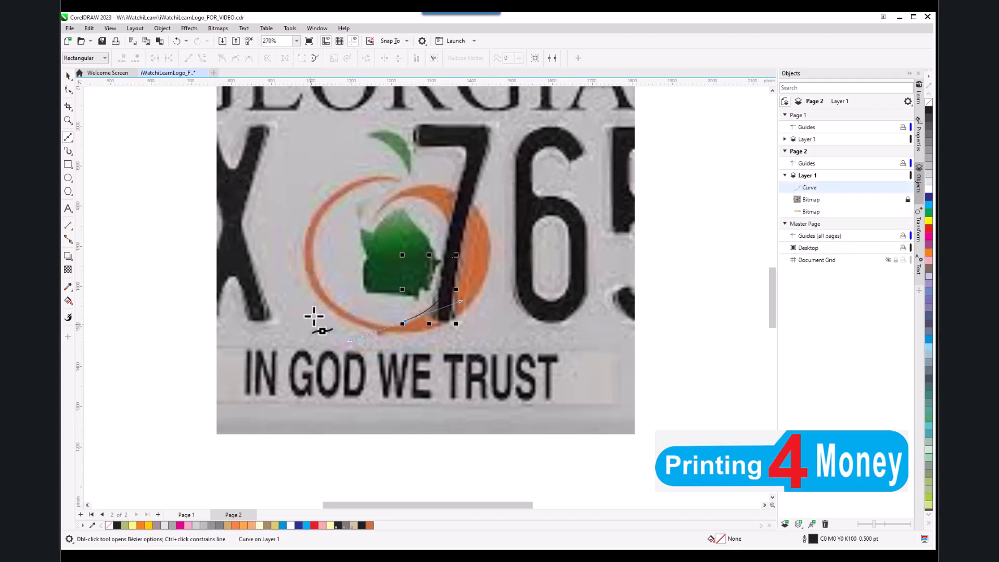
drag(323, 291, 293, 240)
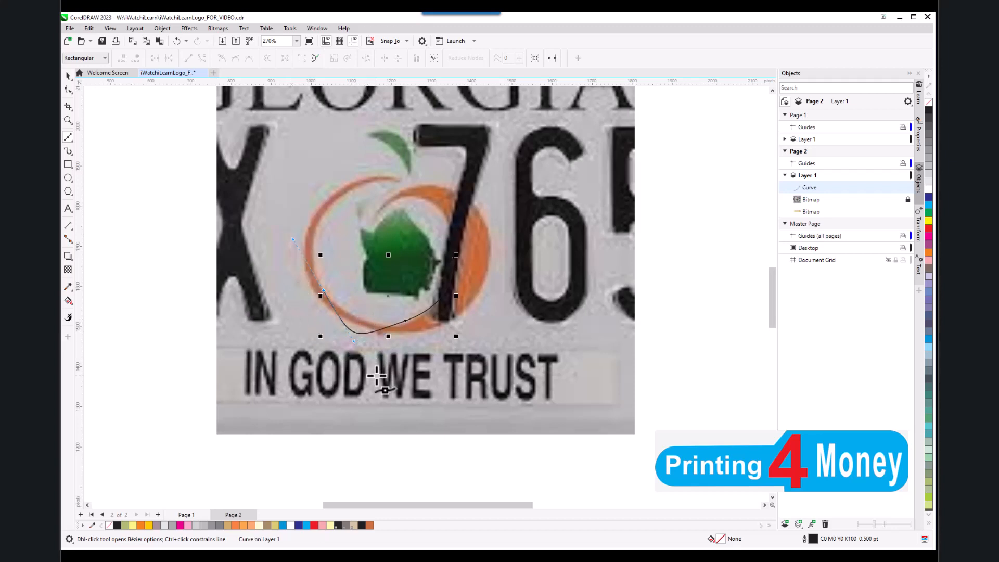
key(ctrl+z)
key(ctrl+z)
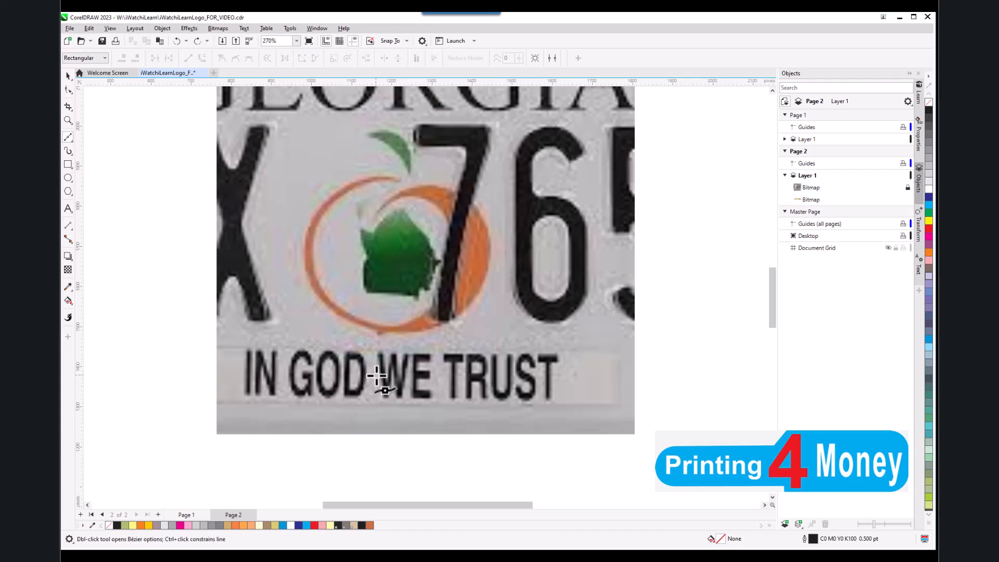
- Trace the peach ring's lower inner edge from the black 7 round to the ring's lower left with Bézier nodes
click(449, 270)
mouse_move(386, 326)
mouse_down()
mouse_move(322, 327)
mouse_move(377, 325)
mouse_up()
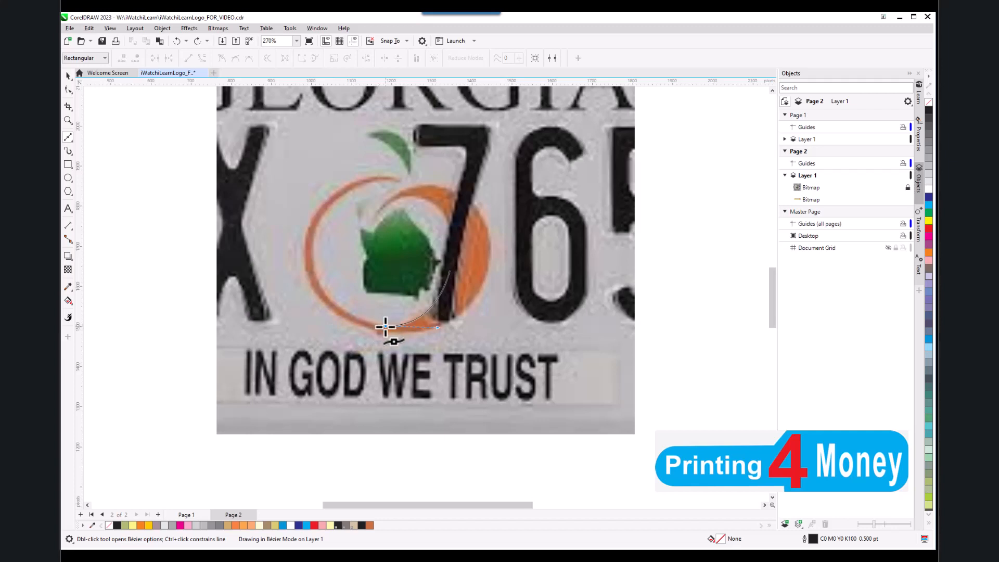
drag(386, 327, 386, 326)
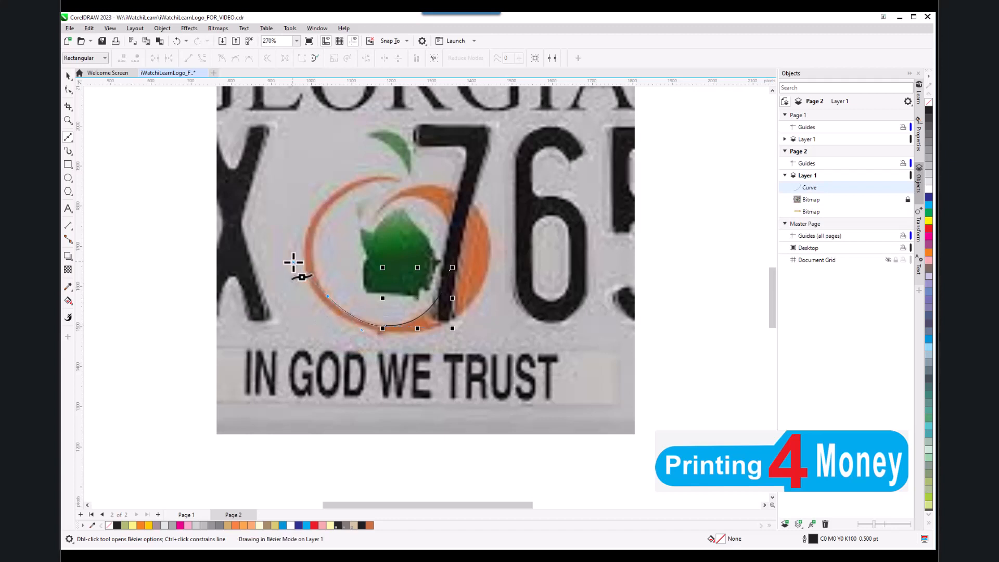
drag(327, 300, 313, 275)
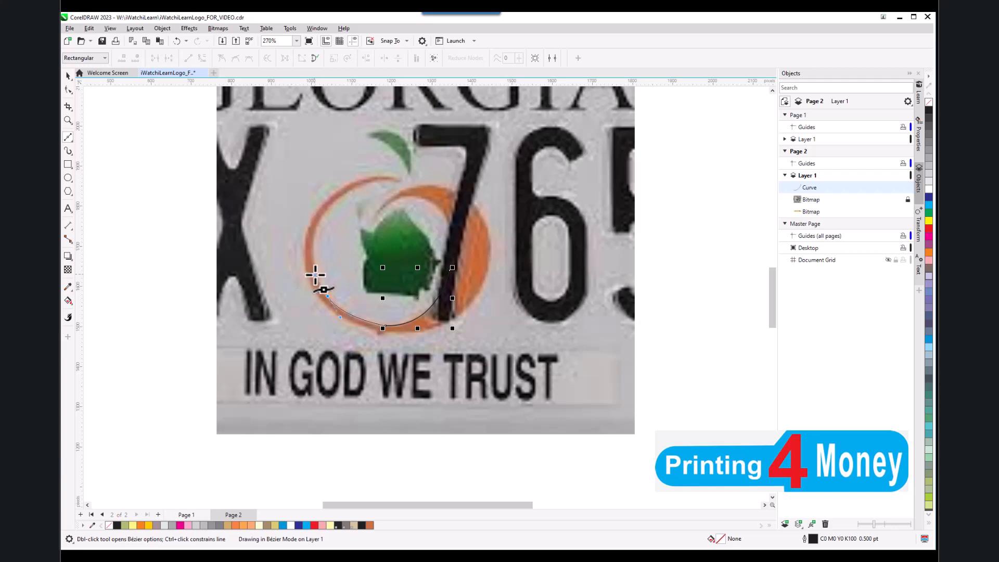
key(c)
drag(315, 275, 327, 292)
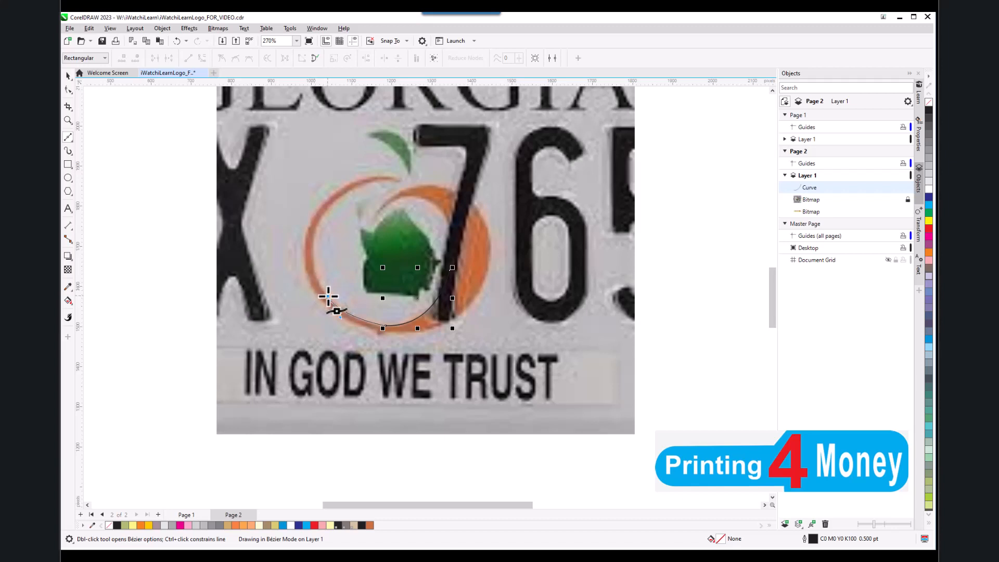
drag(328, 296, 326, 296)
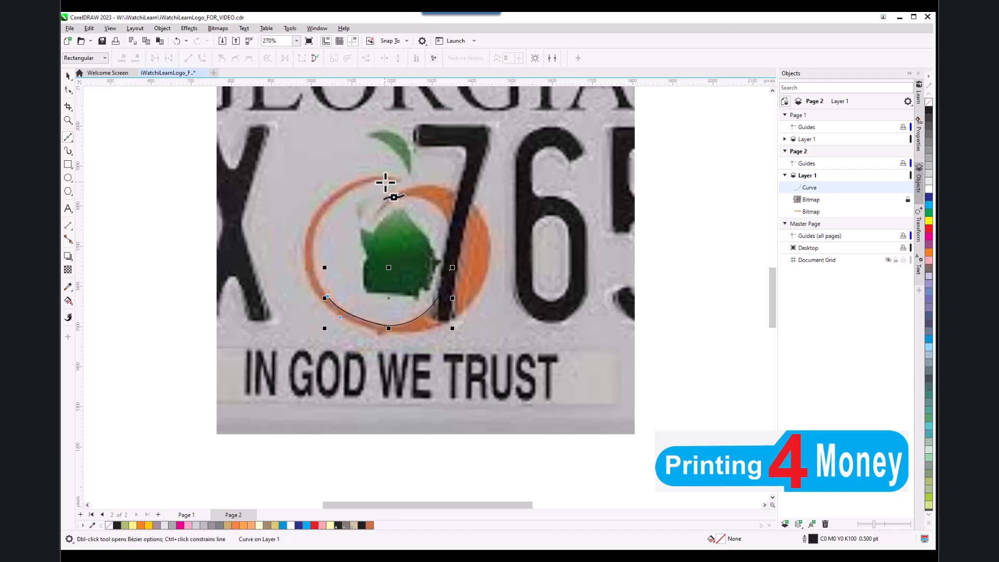
- Continue the Bézier curve up the peach ring's left inner edge to its upper left
click(387, 179)
drag(402, 186, 450, 203)
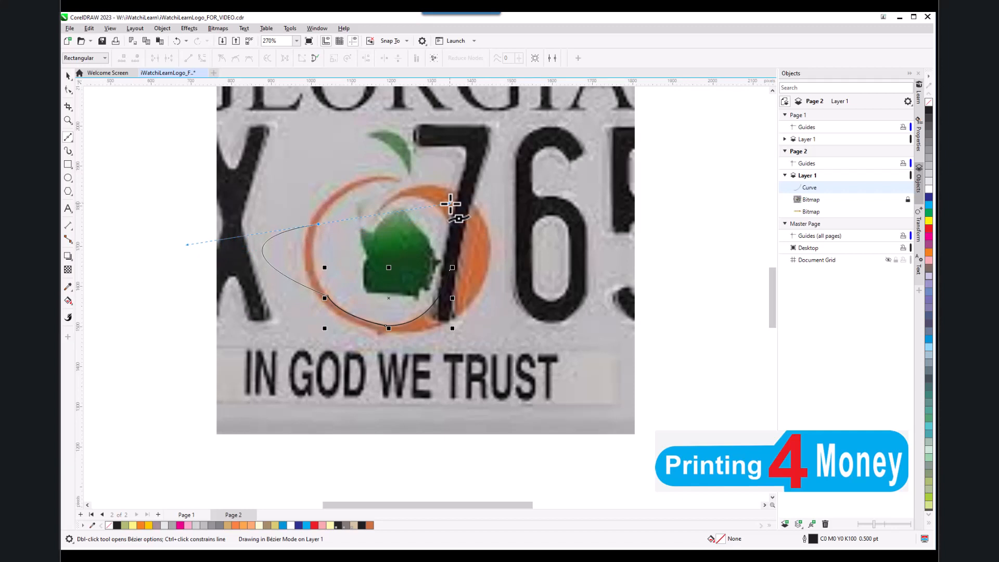
drag(450, 203, 319, 221)
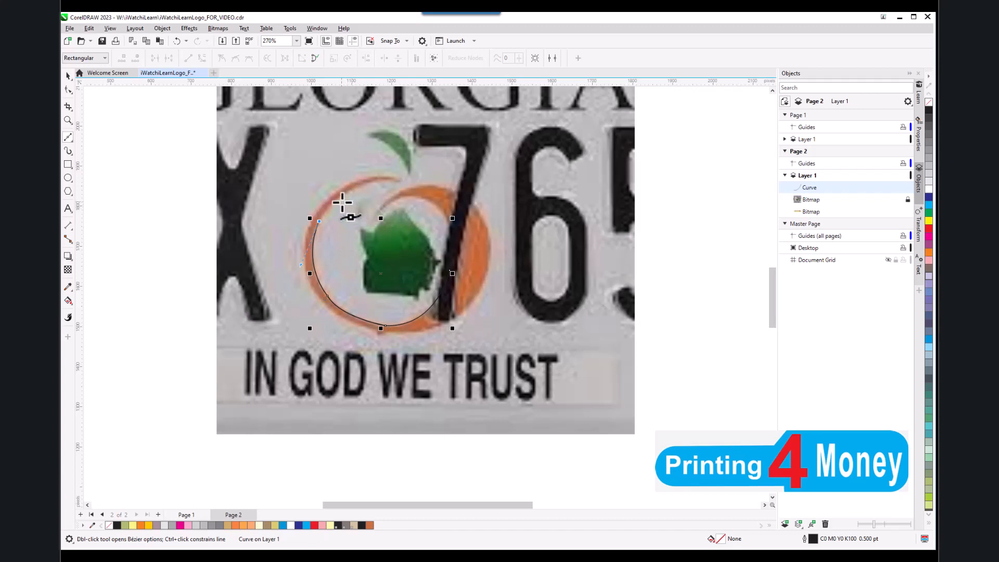
mouse_move(339, 197)
mouse_down()
mouse_move(382, 175)
mouse_move(370, 194)
mouse_move(362, 172)
mouse_move(357, 186)
mouse_up()
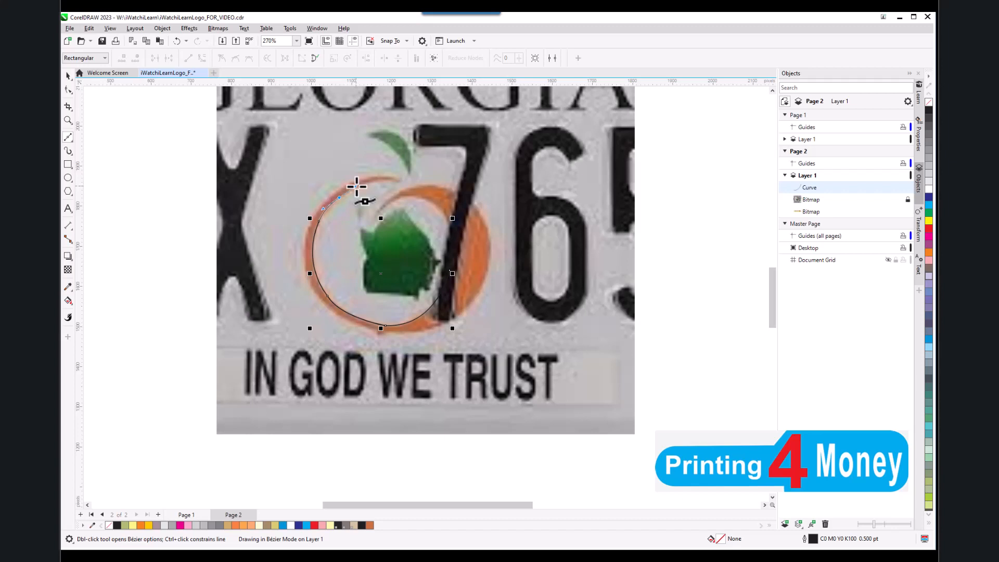
drag(357, 186, 357, 186)
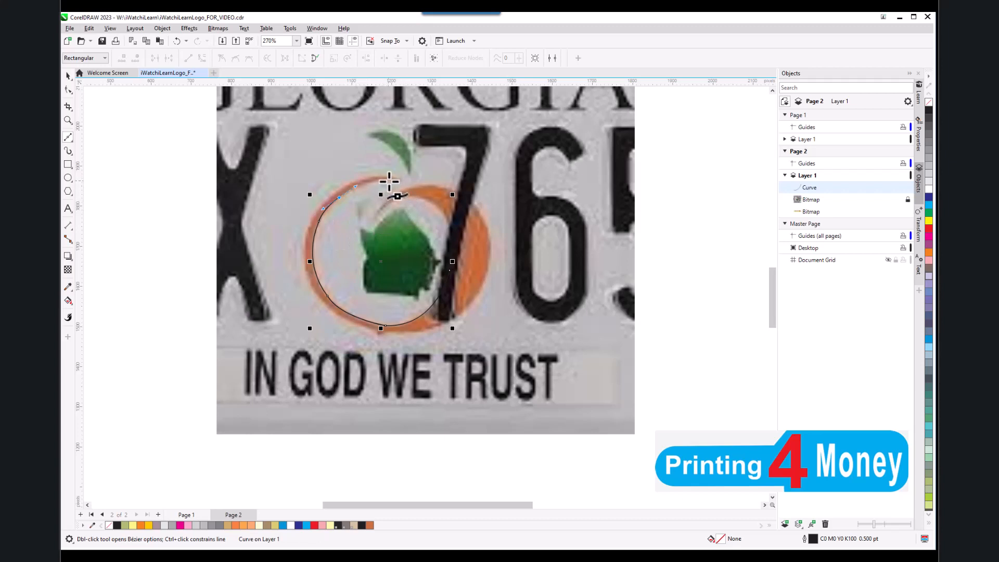
- Try to trace the ring's upper inner edge and end tip with smooth and cusp nodes, and undo those segments
mouse_move(389, 182)
mouse_down()
mouse_move(415, 197)
mouse_move(430, 171)
mouse_move(407, 187)
mouse_move(412, 176)
mouse_move(401, 178)
mouse_move(458, 168)
mouse_move(502, 204)
mouse_move(517, 196)
mouse_move(502, 180)
mouse_move(458, 185)
mouse_up()
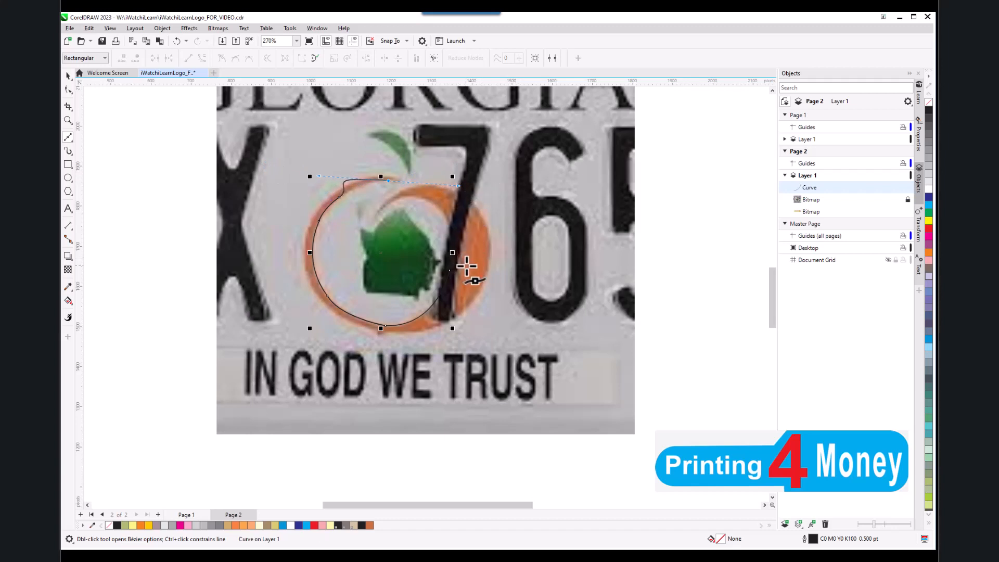
key(ctrl+z)
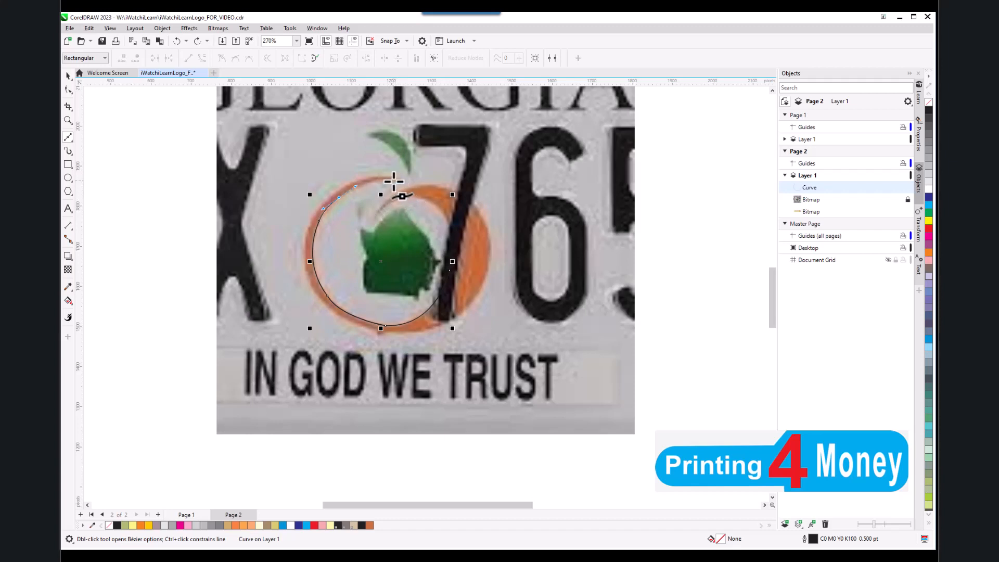
mouse_move(394, 182)
mouse_down()
mouse_move(429, 181)
mouse_move(421, 174)
mouse_move(436, 186)
mouse_move(418, 174)
mouse_move(426, 181)
mouse_move(393, 181)
mouse_up()
key(c)
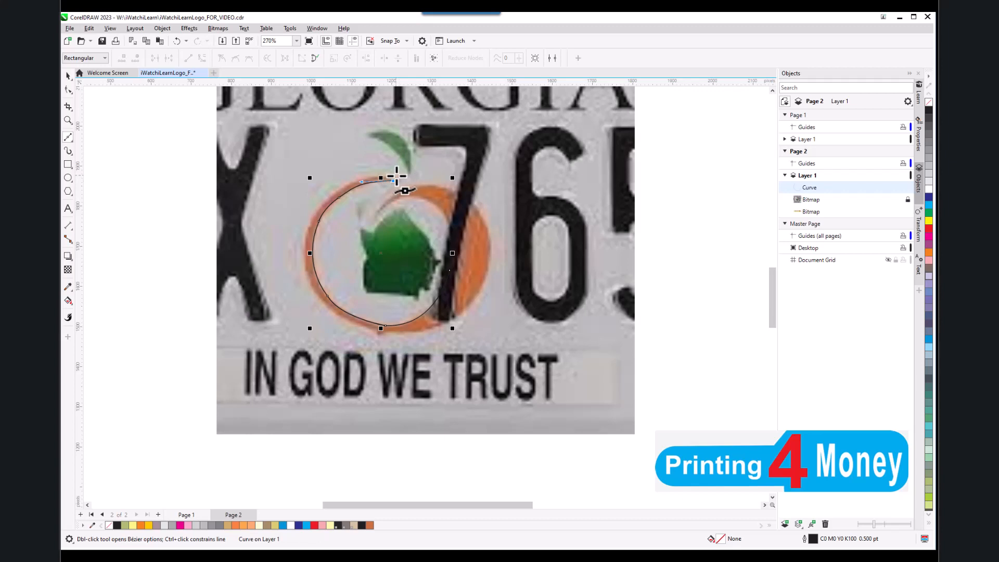
mouse_move(396, 178)
mouse_down()
mouse_move(384, 174)
mouse_move(399, 168)
mouse_move(387, 166)
mouse_up()
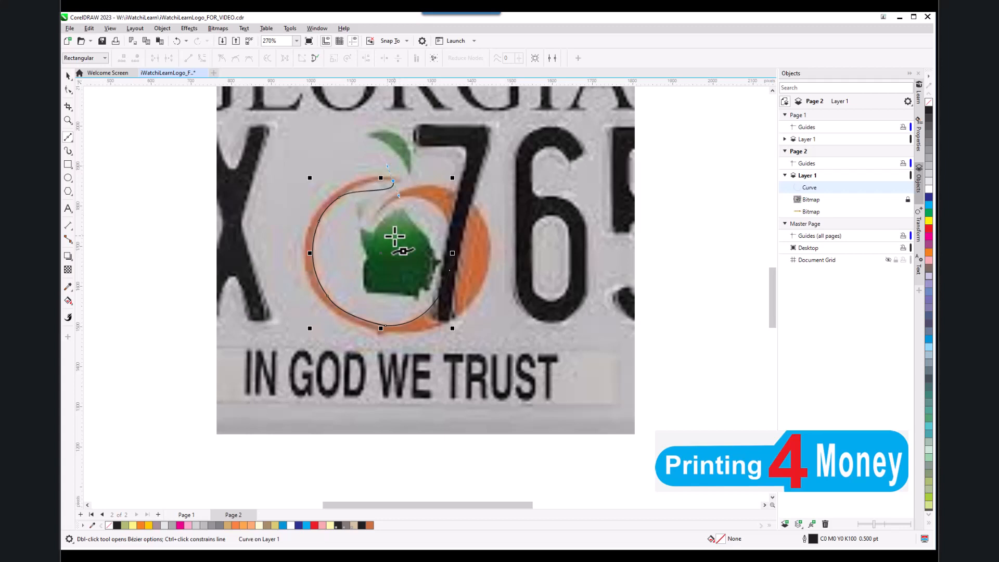
scroll(387, 196, up, 2)
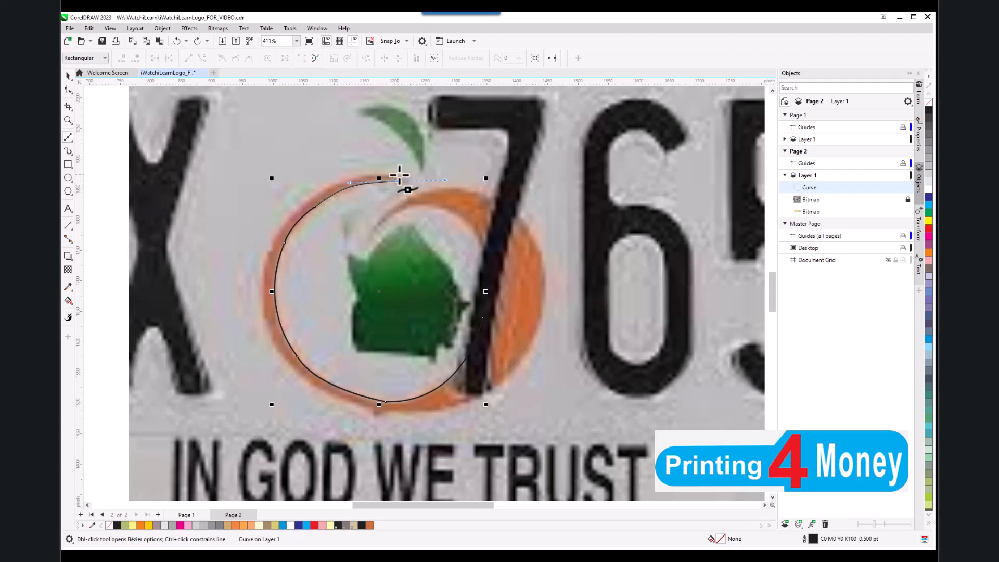
click(399, 175)
mouse_move(399, 175)
mouse_down()
mouse_move(385, 174)
mouse_move(406, 164)
mouse_move(390, 176)
mouse_up()
key(ctrl+z)
key(ctrl+z)
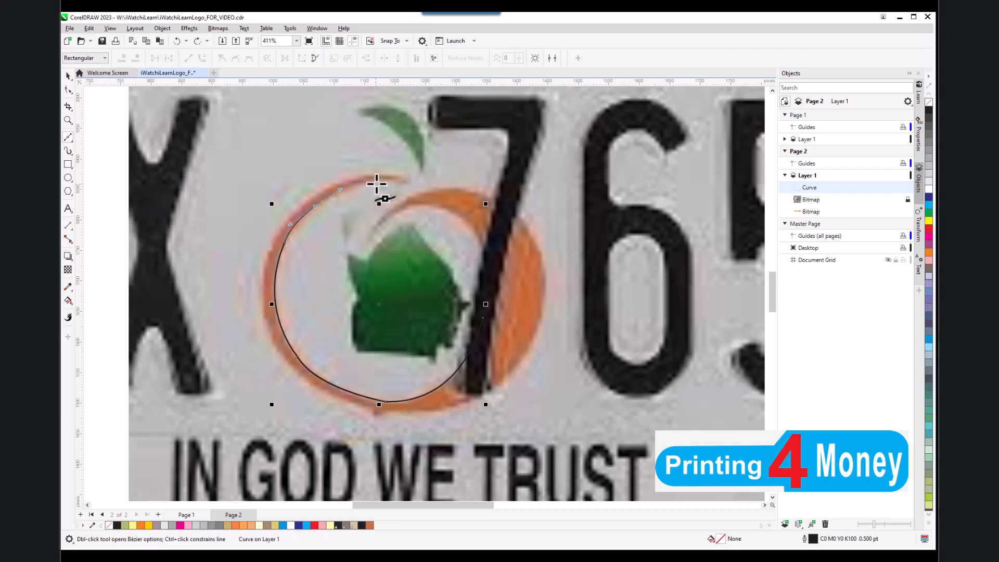
mouse_move(371, 181)
mouse_down()
mouse_move(389, 185)
mouse_move(393, 172)
mouse_move(410, 170)
mouse_up()
key(ctrl+z)
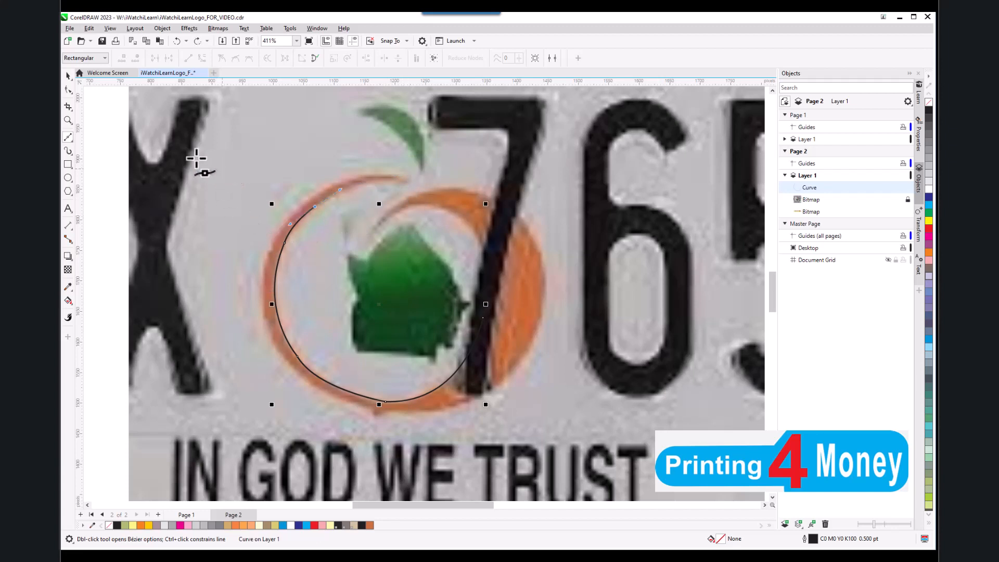
- Try to resume the open curve with the Bézier tool from its upper-left end node
click(68, 89)
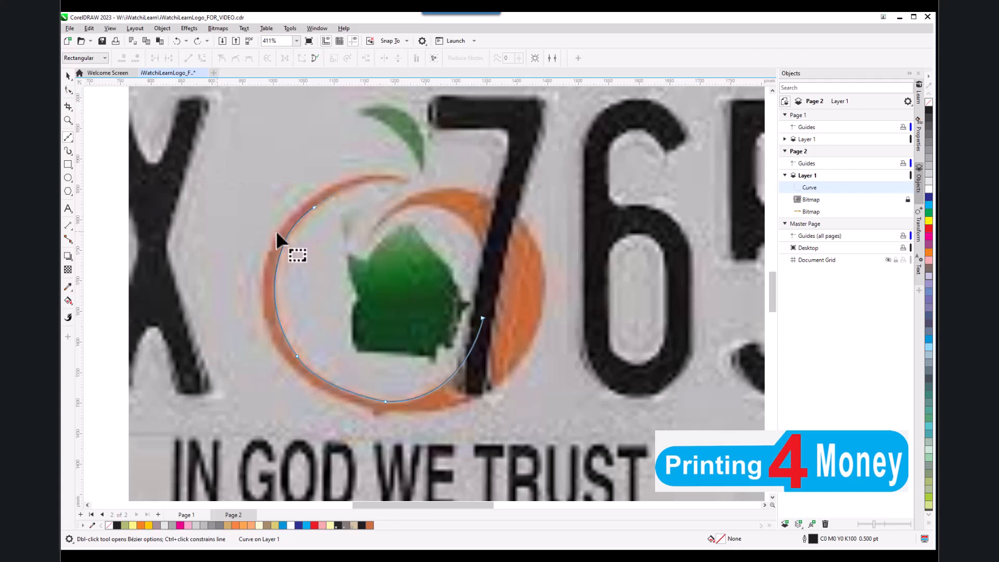
click(314, 207)
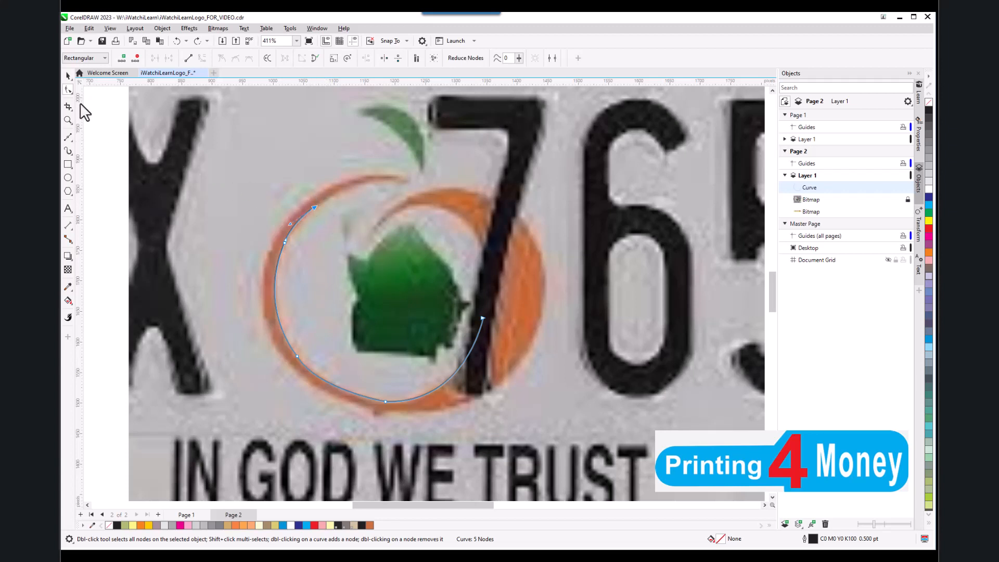
click(68, 138)
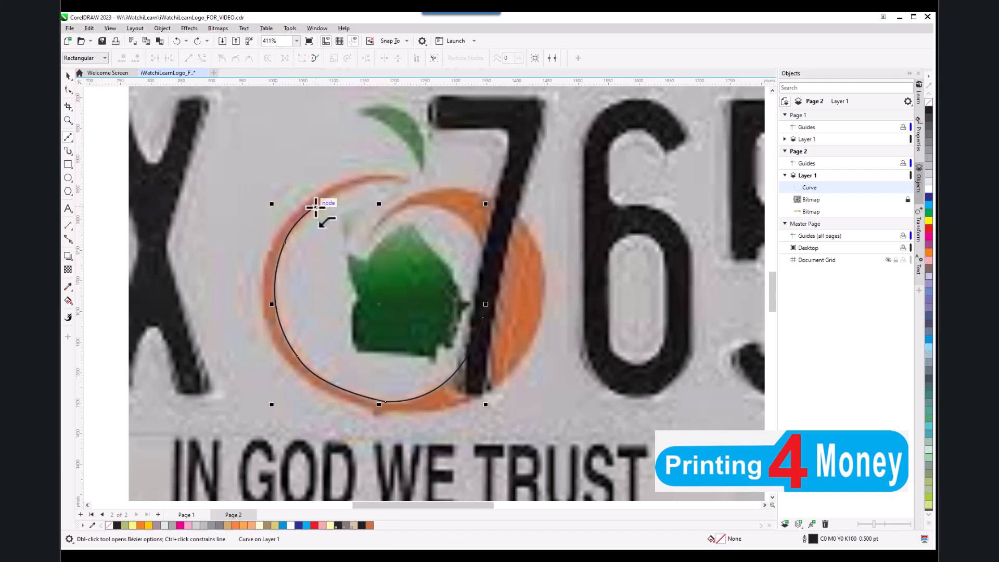
click(315, 207)
drag(315, 207, 330, 198)
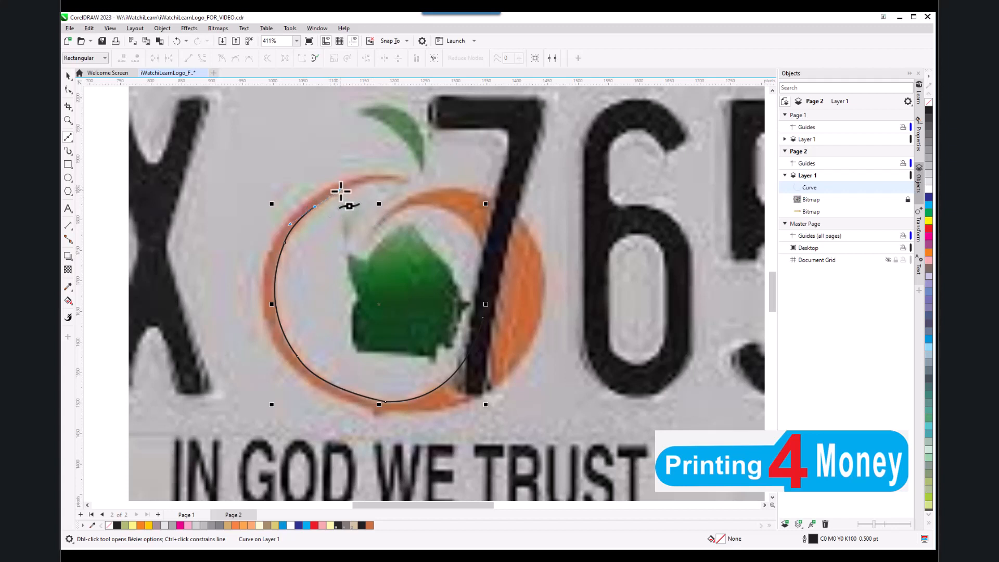
- Resume the curve from its upper-left end node, trace the ring's upper inner edge, and round its end tip below the leaf
click(68, 90)
click(314, 208)
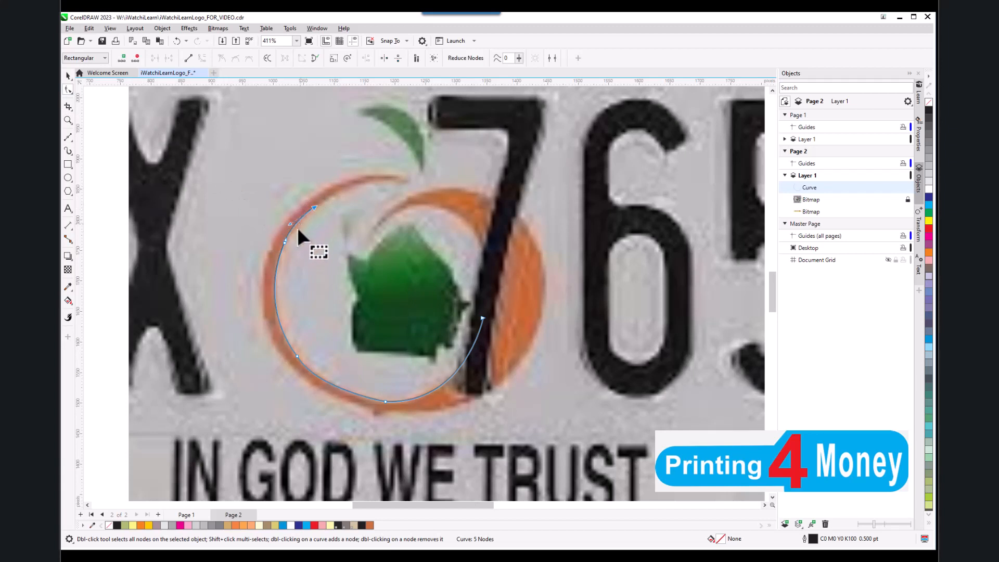
click(68, 136)
click(315, 207)
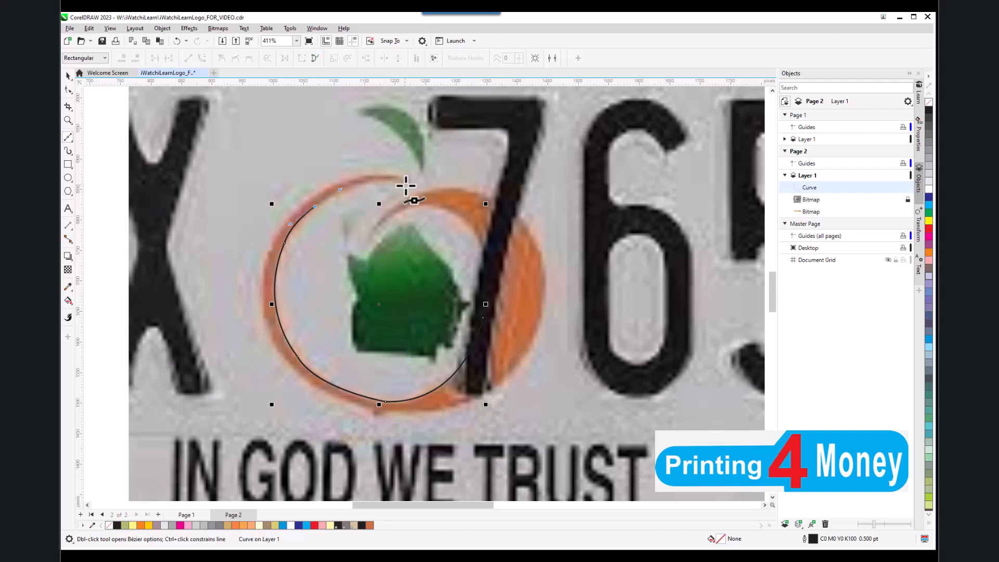
drag(401, 184, 444, 189)
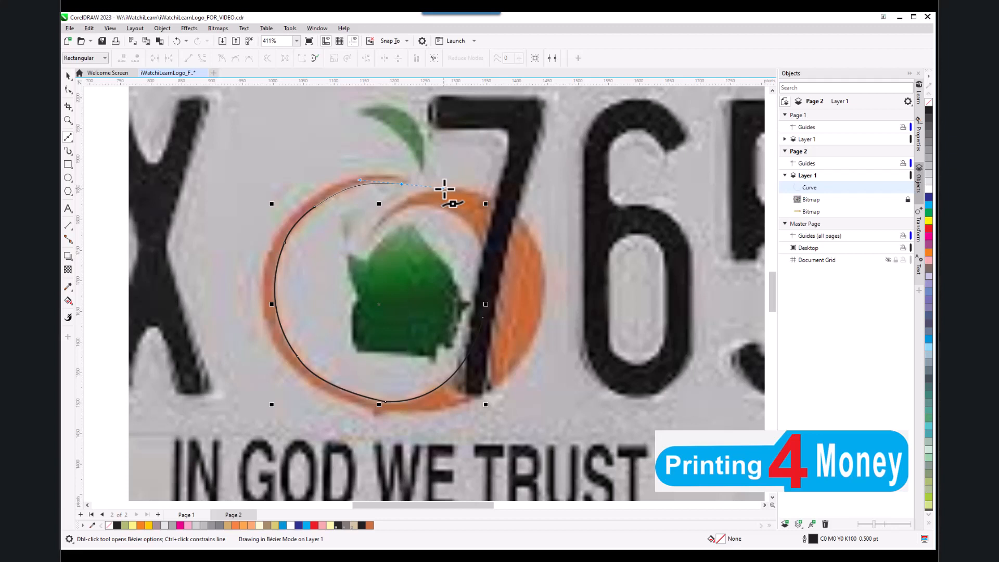
click(394, 178)
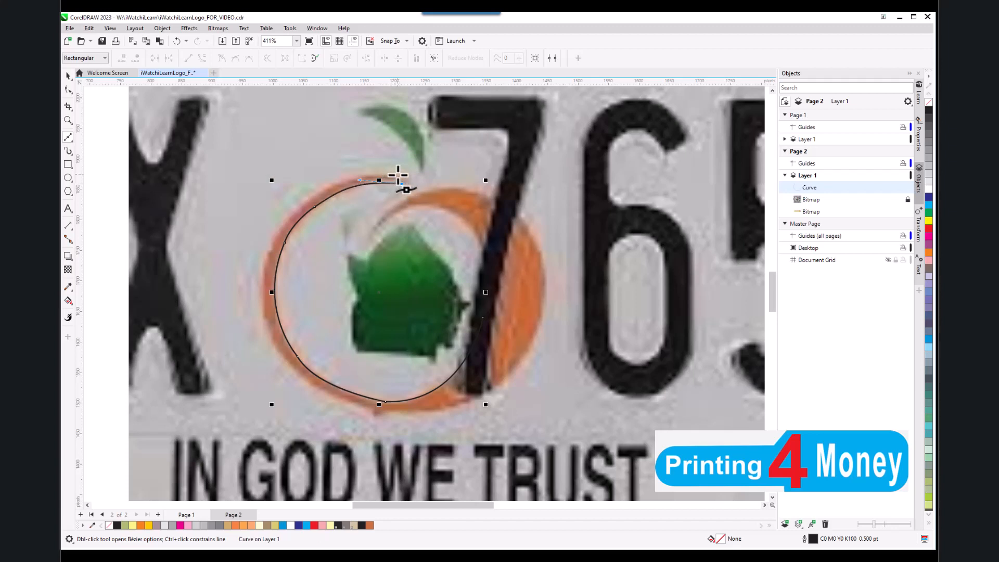
mouse_move(398, 175)
mouse_down()
mouse_move(367, 170)
mouse_move(374, 172)
mouse_up()
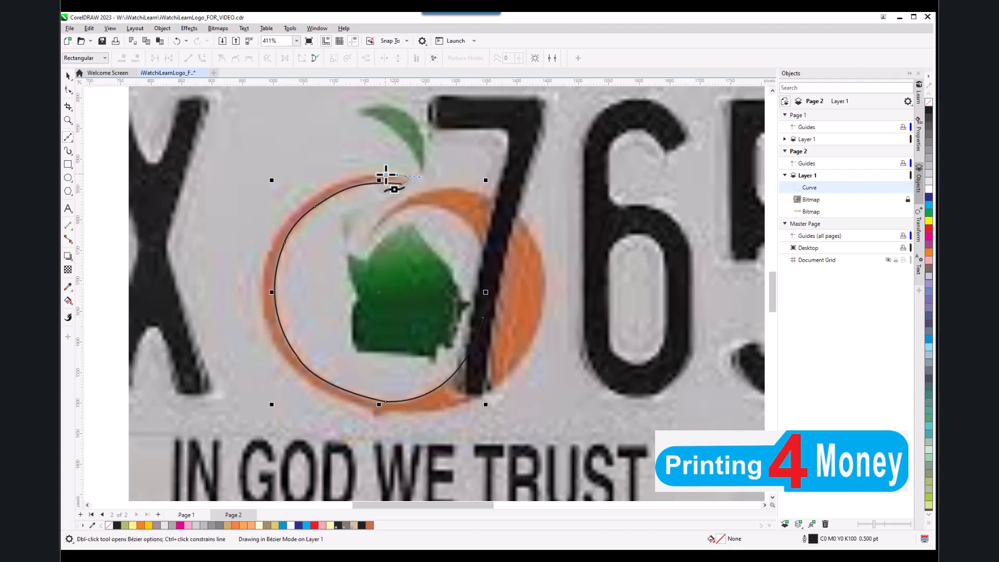
drag(395, 176, 395, 175)
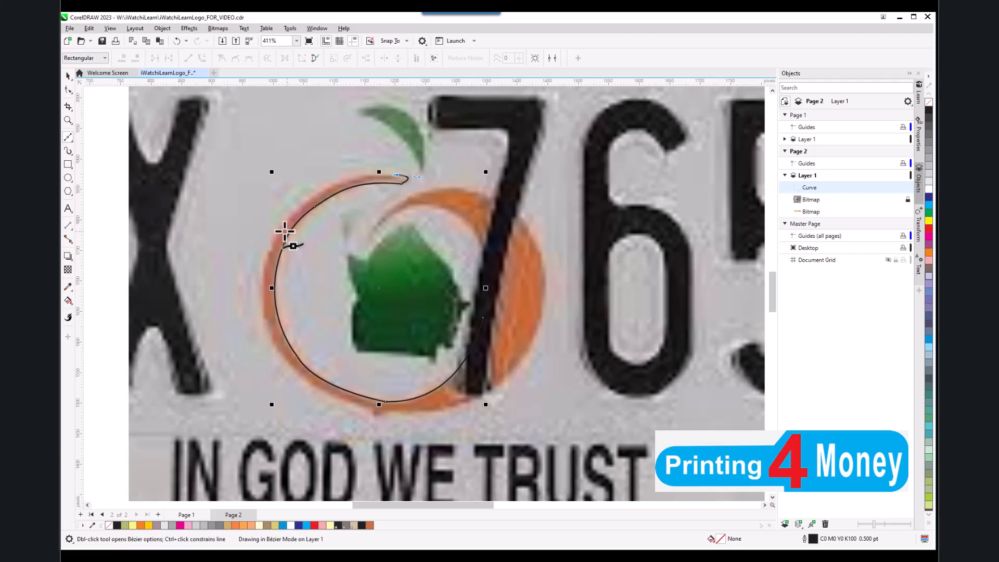
- Trace the ring's outer edge from the end tip down the left side to the lower left, using cusp nodes
mouse_move(281, 223)
mouse_down()
mouse_move(263, 279)
mouse_move(246, 268)
mouse_move(238, 282)
mouse_move(281, 223)
mouse_up()
key(c)
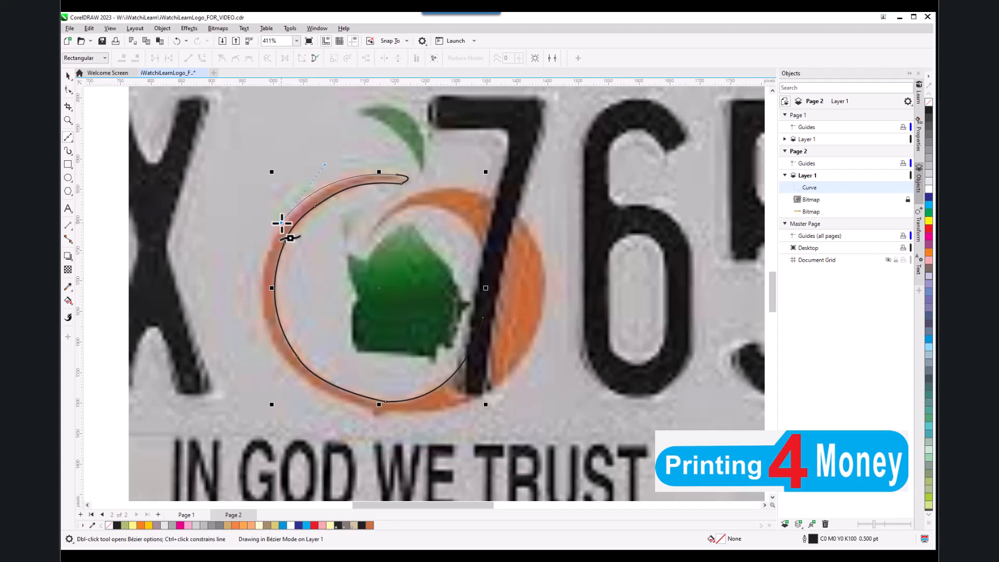
mouse_move(269, 334)
mouse_down()
mouse_move(297, 396)
mouse_move(270, 336)
mouse_up()
key(c)
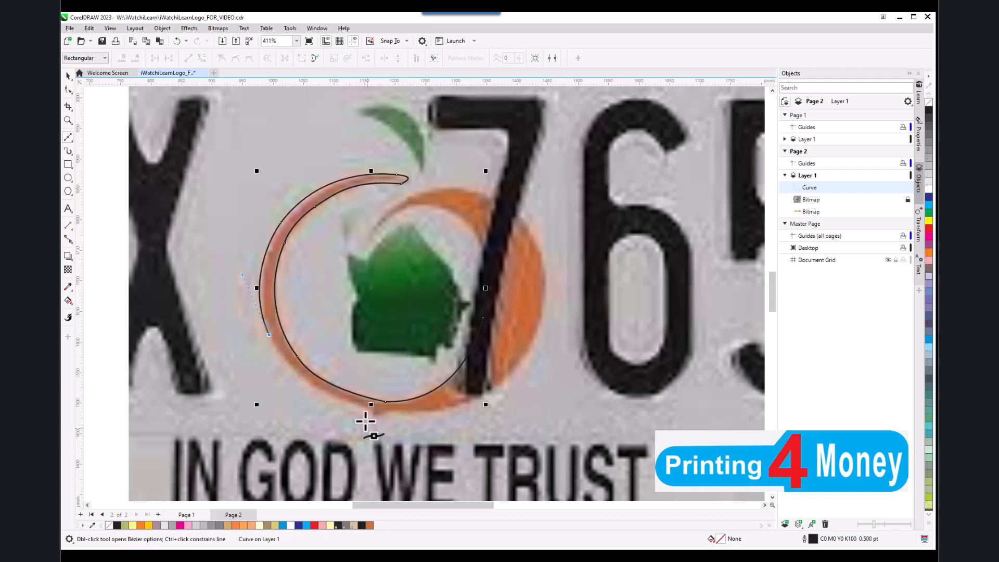
mouse_move(367, 411)
mouse_down()
mouse_move(439, 415)
mouse_move(327, 398)
mouse_up()
- Continue the outer edge along the peach's bottom and up its right side to the upper part of the black 7
drag(469, 400, 544, 367)
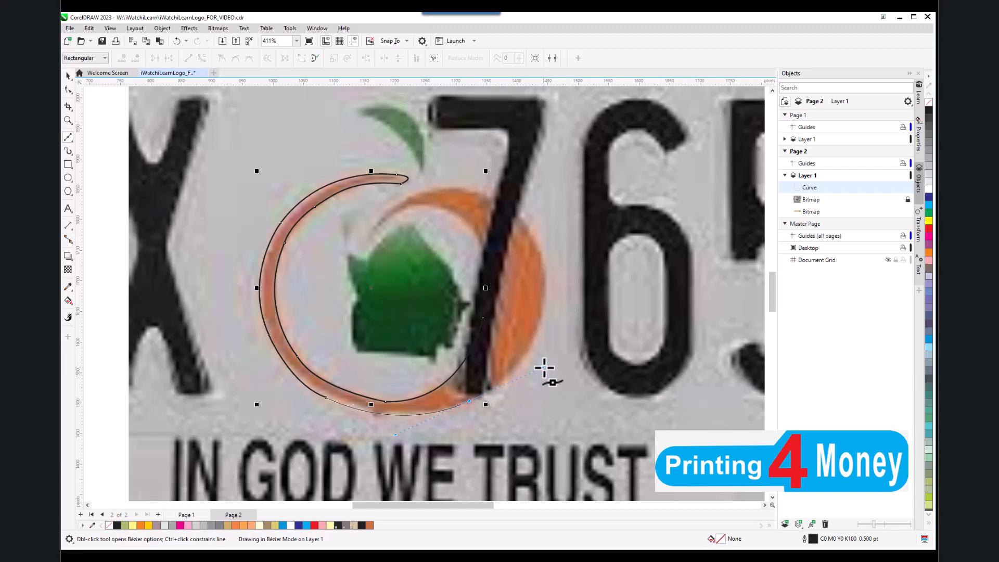
drag(544, 367, 471, 401)
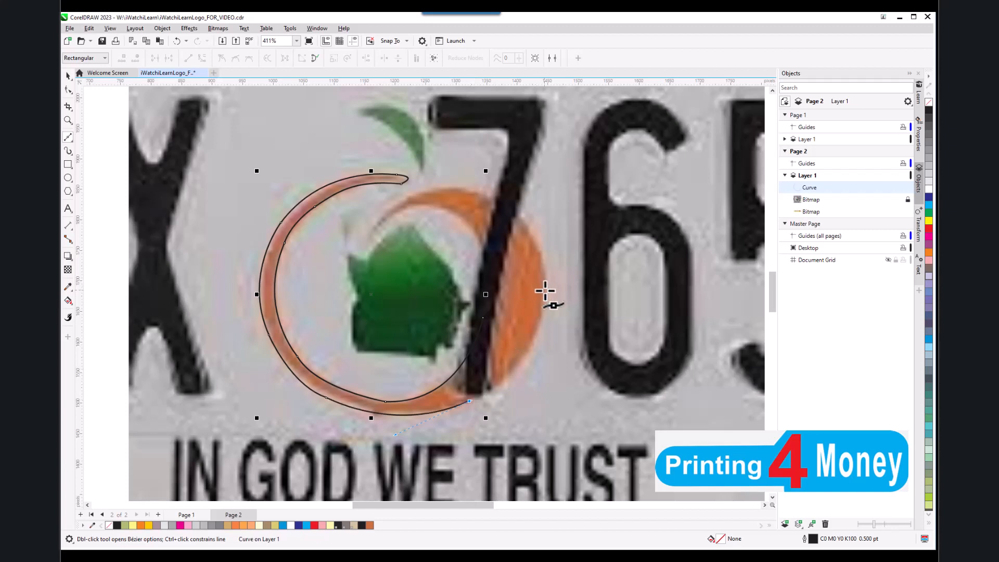
mouse_move(544, 288)
mouse_down()
mouse_move(554, 194)
mouse_move(543, 288)
mouse_up()
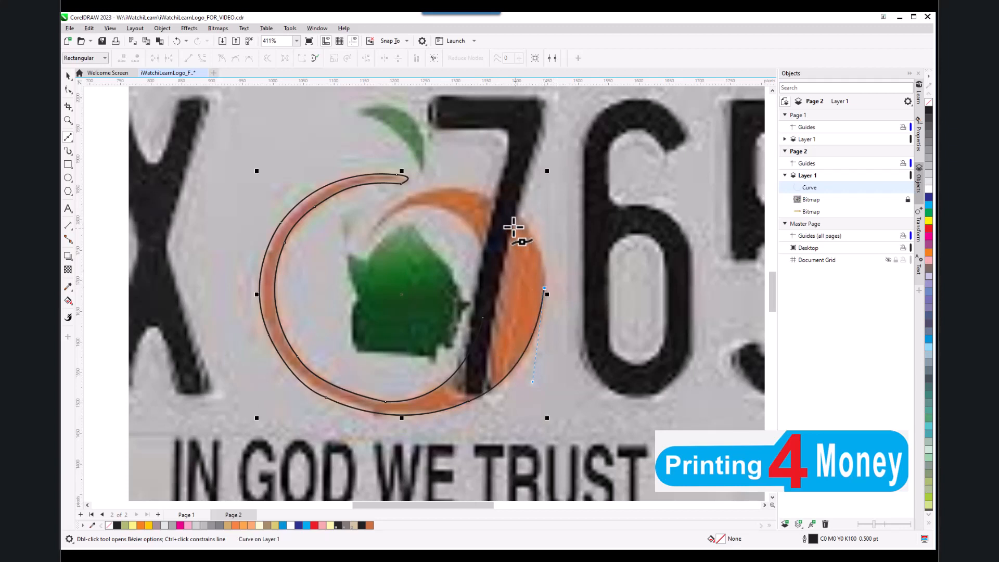
drag(486, 196, 415, 160)
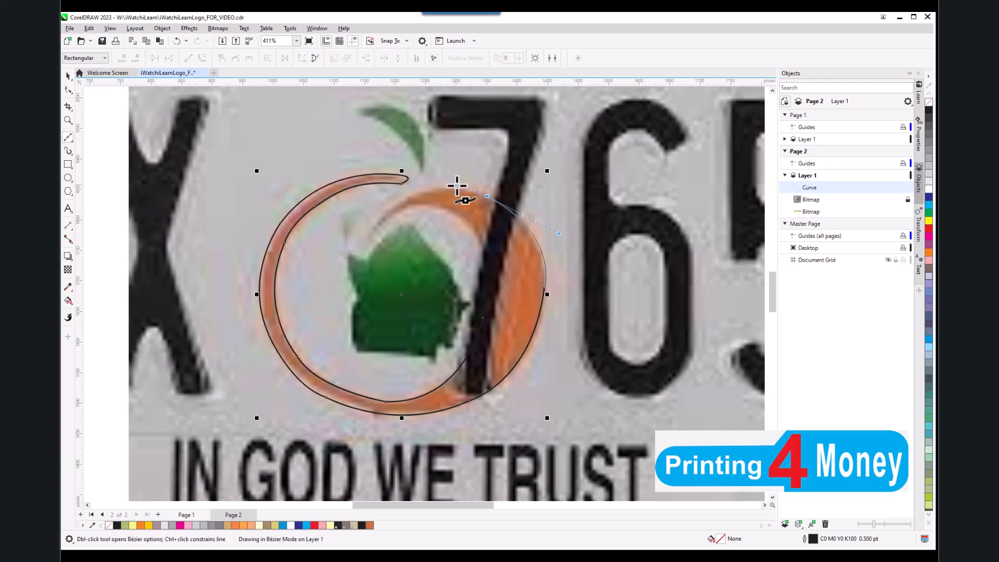
double_click(487, 198)
- Trace the peach's top edge to the rounded inner tip, follow the inner edge behind the black 7, and finish at the starting node
mouse_move(378, 221)
mouse_down()
mouse_move(319, 278)
mouse_move(377, 222)
mouse_move(411, 216)
mouse_move(381, 226)
mouse_up()
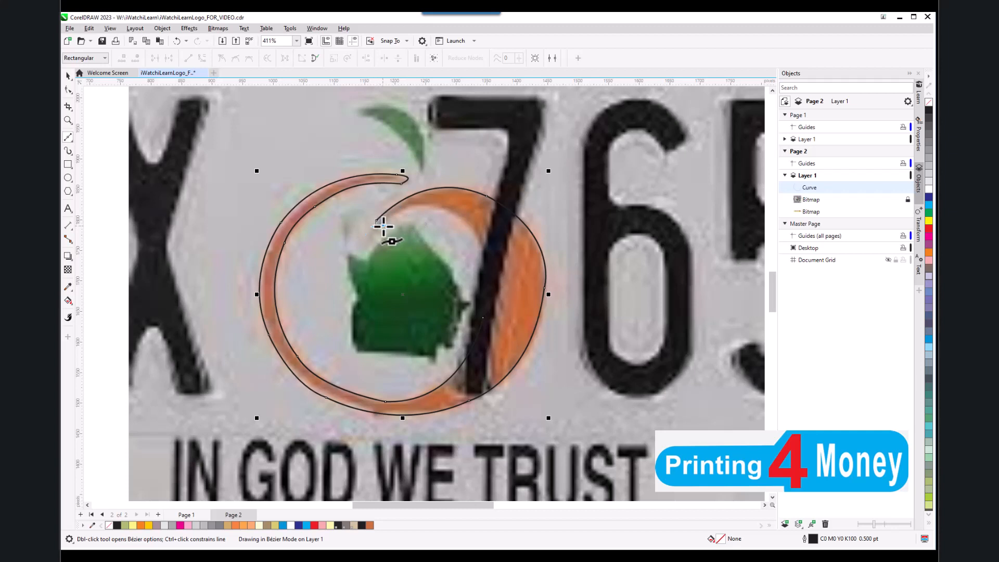
mouse_move(437, 205)
mouse_down()
mouse_move(475, 215)
mouse_move(437, 205)
mouse_up()
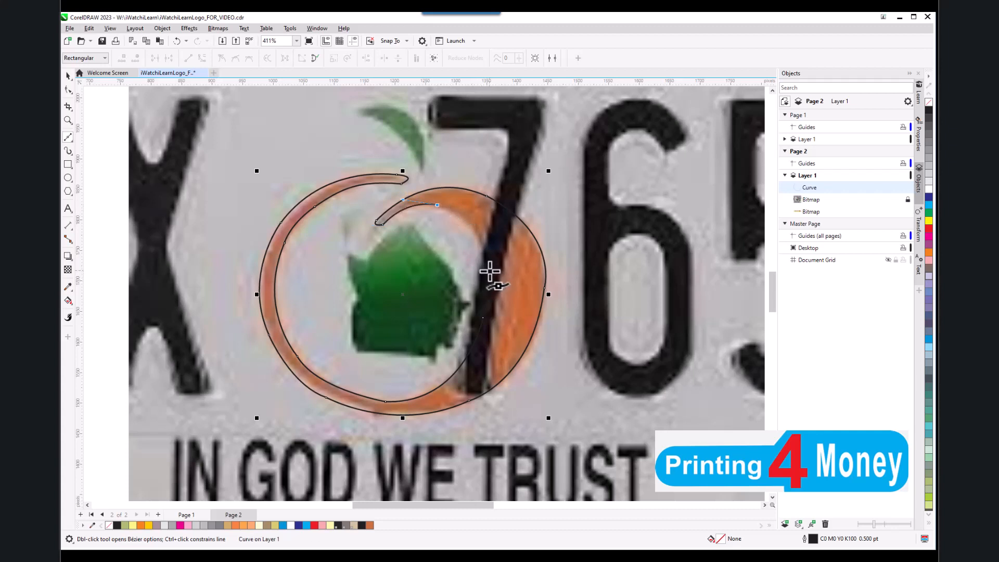
mouse_move(492, 270)
mouse_down()
mouse_move(491, 330)
mouse_move(492, 268)
mouse_up()
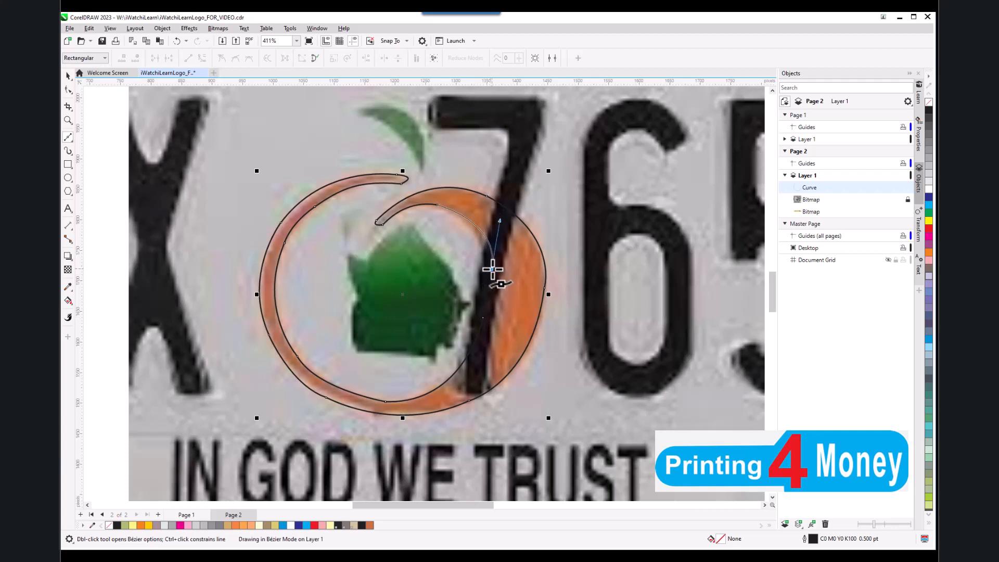
mouse_move(483, 317)
mouse_down()
mouse_move(464, 359)
mouse_move(486, 341)
mouse_move(508, 295)
mouse_up()
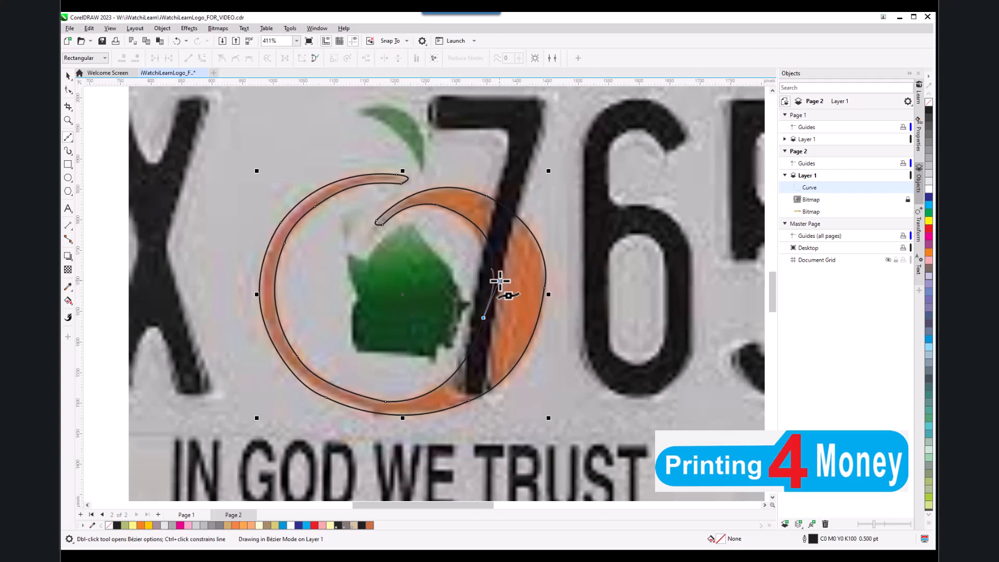
key(Escape)
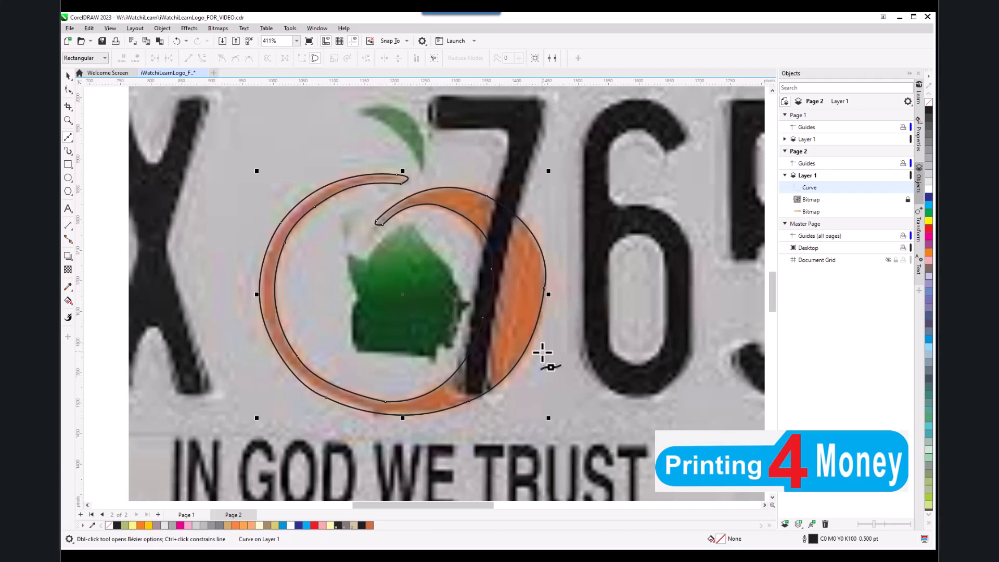
- With the Shape tool, make the inner-edge node on the black 7 symmetrical and move it slightly outward
scroll(503, 276, up, 1)
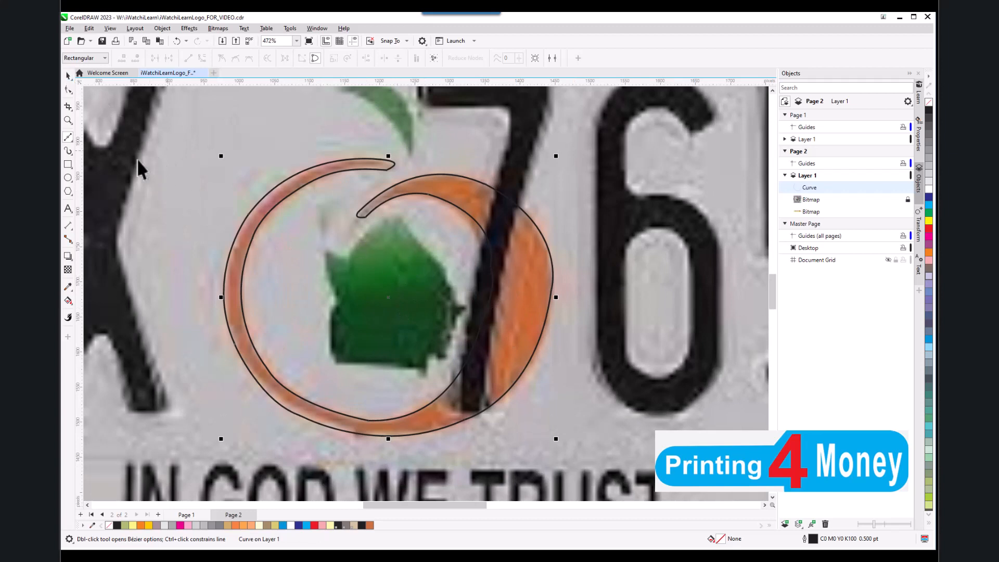
click(68, 90)
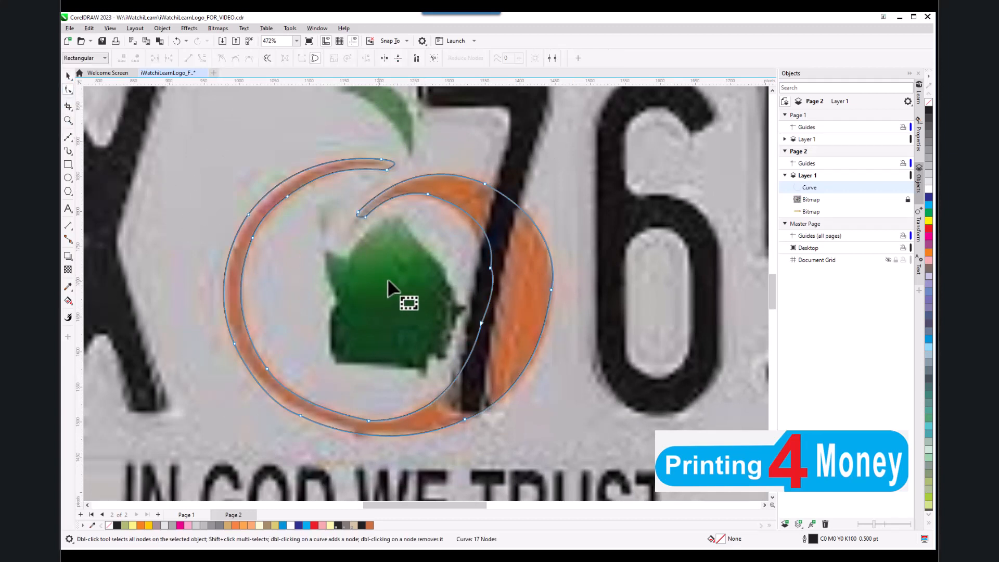
scroll(386, 280, down, 1)
scroll(482, 292, up, 2)
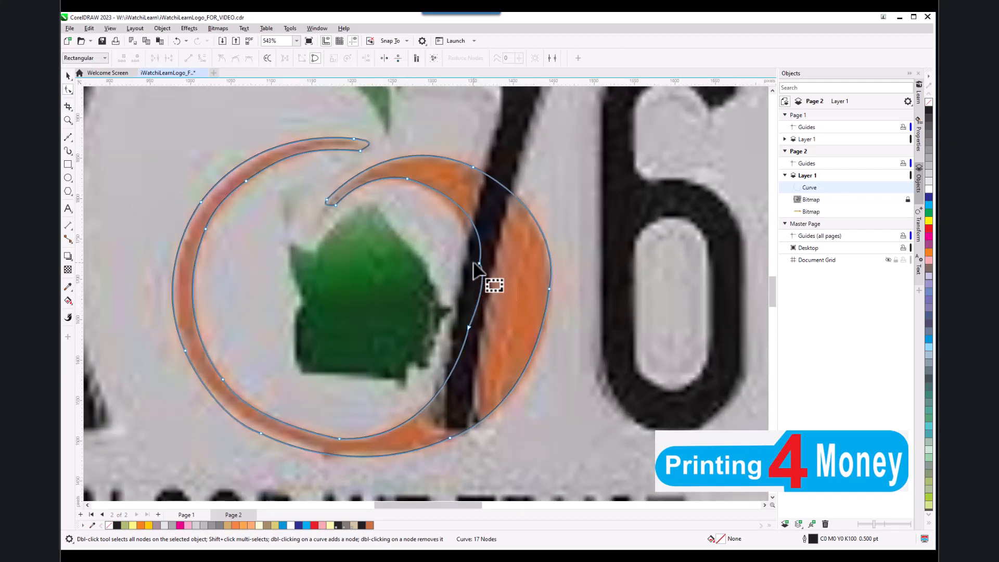
click(479, 263)
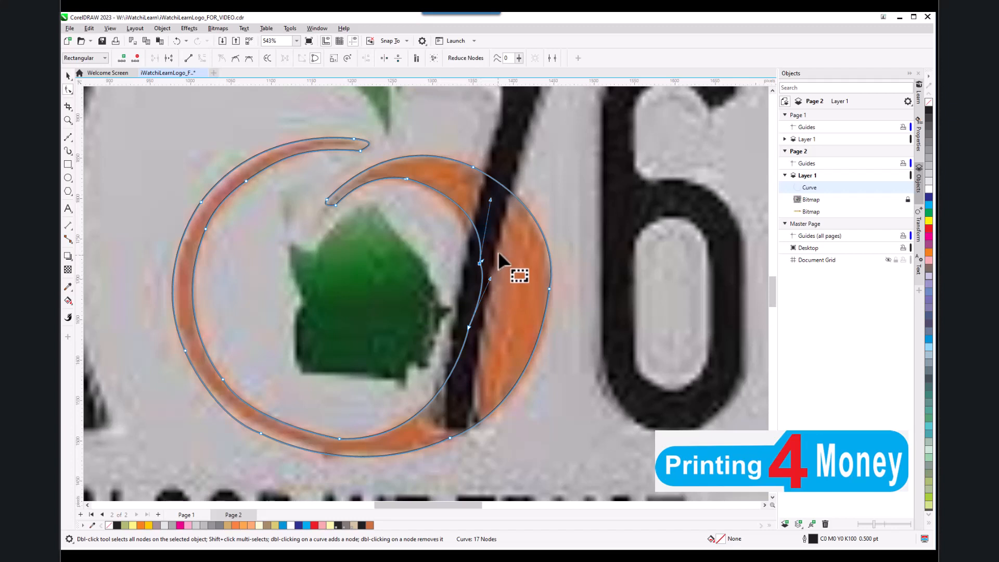
scroll(494, 279, up, 1)
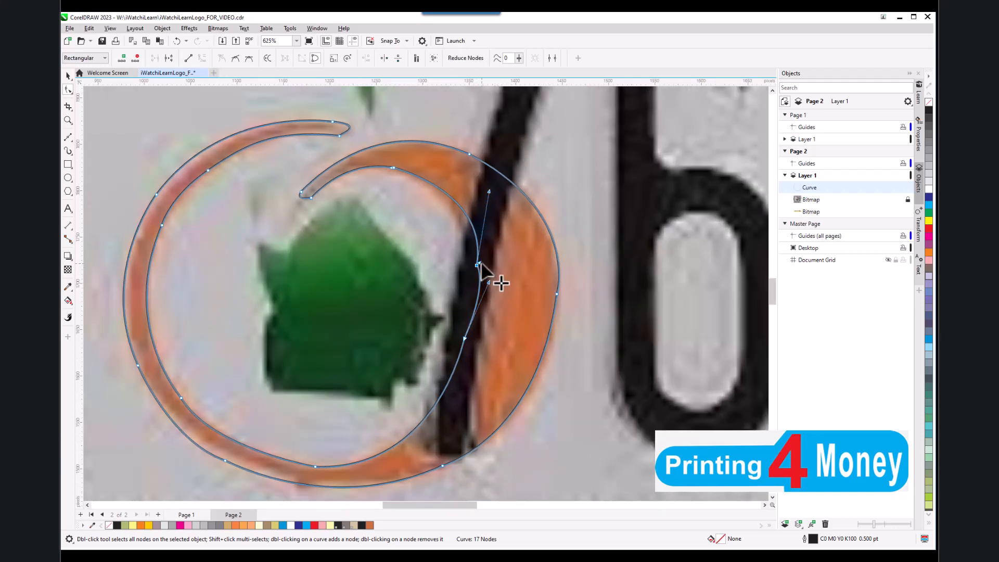
mouse_move(479, 263)
mouse_down()
mouse_move(488, 279)
mouse_move(477, 272)
mouse_move(474, 288)
mouse_move(478, 279)
mouse_up()
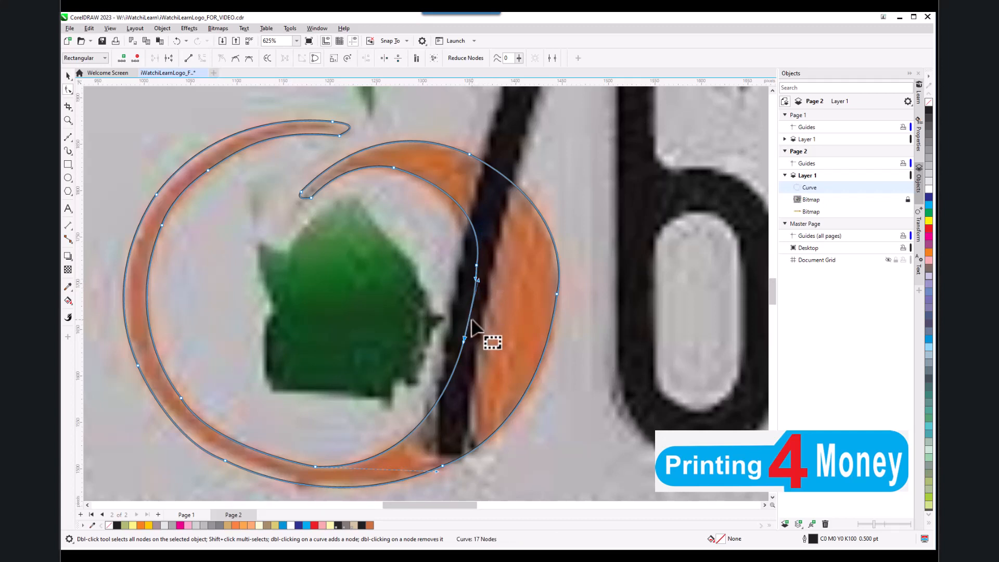
right_click(477, 266)
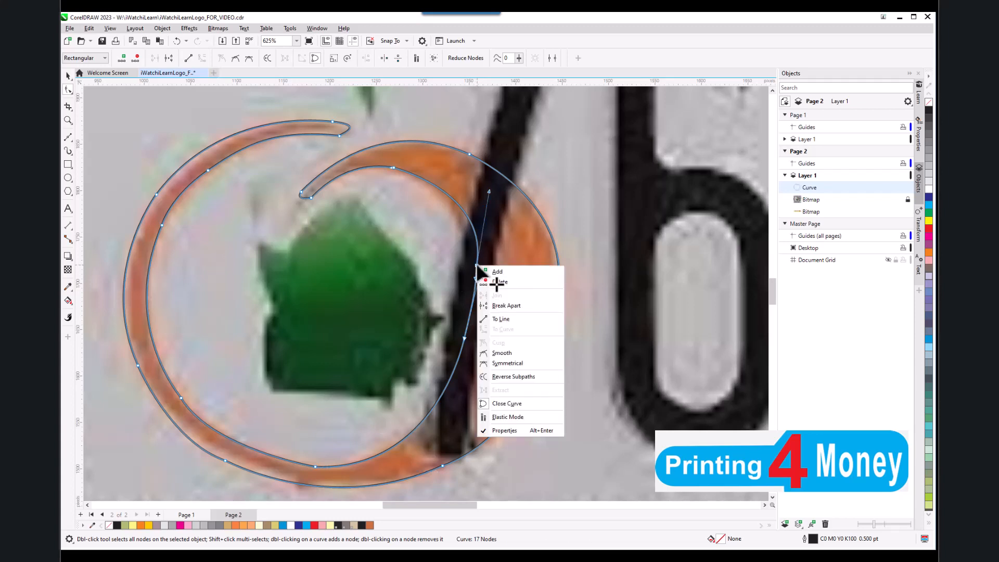
click(518, 365)
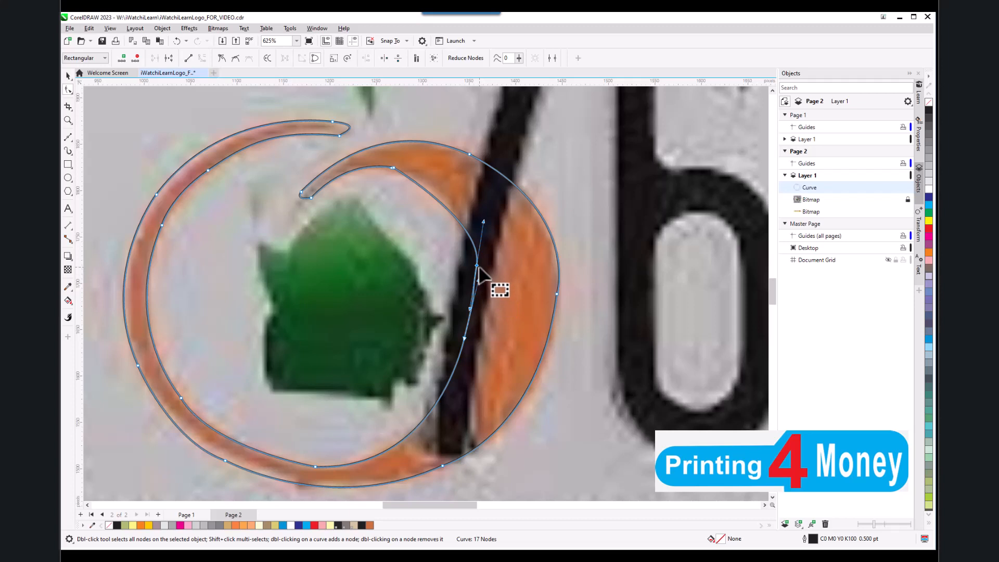
drag(477, 266, 484, 259)
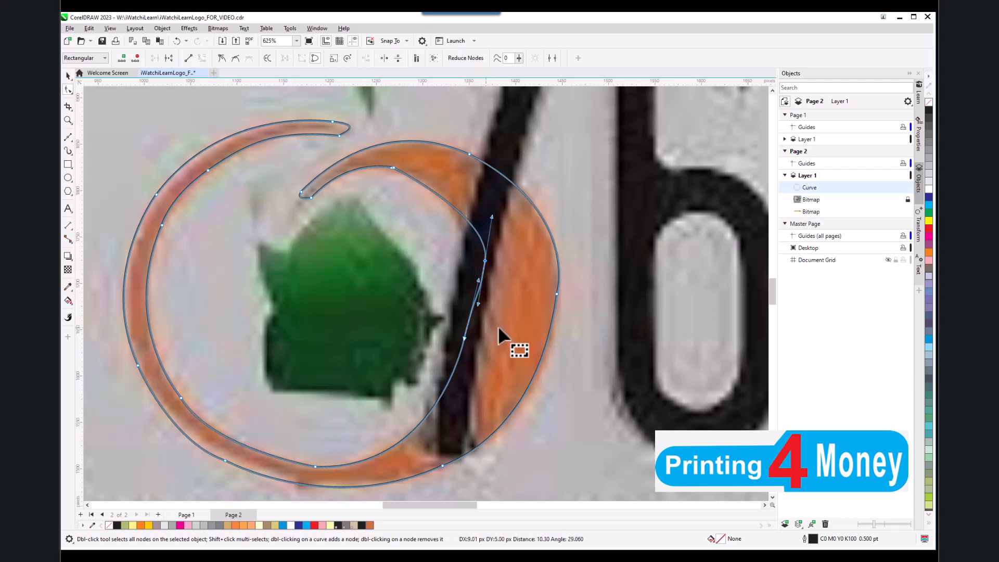
- Examine how the inner edge fits over the black 7 and at the ring's bottom node
scroll(498, 325, down, 1)
scroll(497, 325, down, 2)
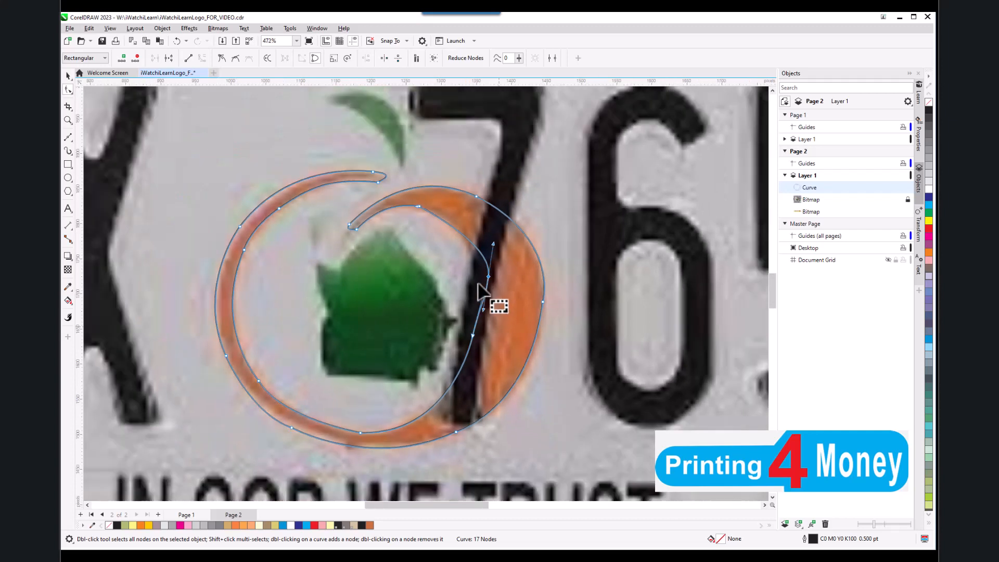
scroll(494, 266, up, 1)
scroll(493, 266, up, 1)
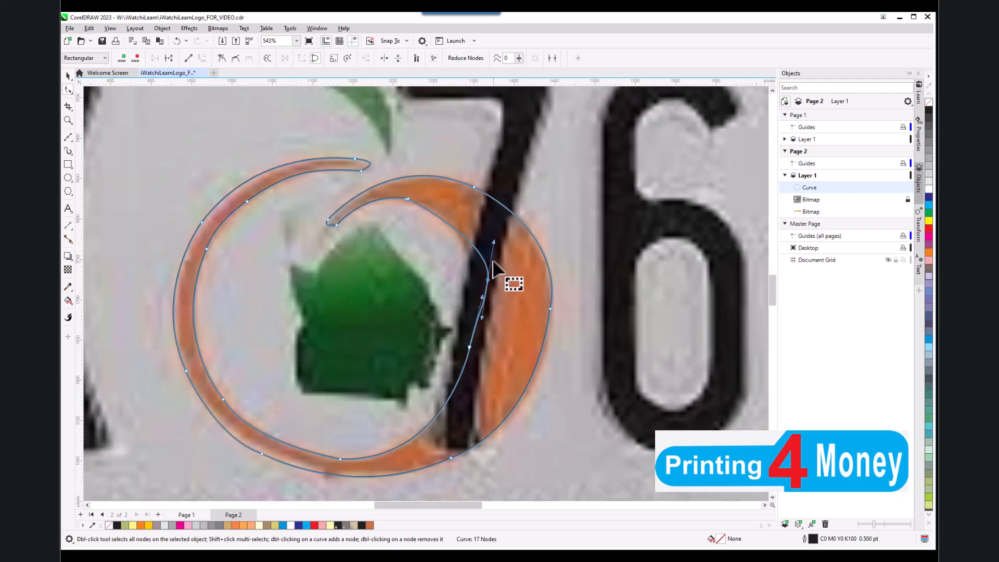
scroll(481, 277, up, 1)
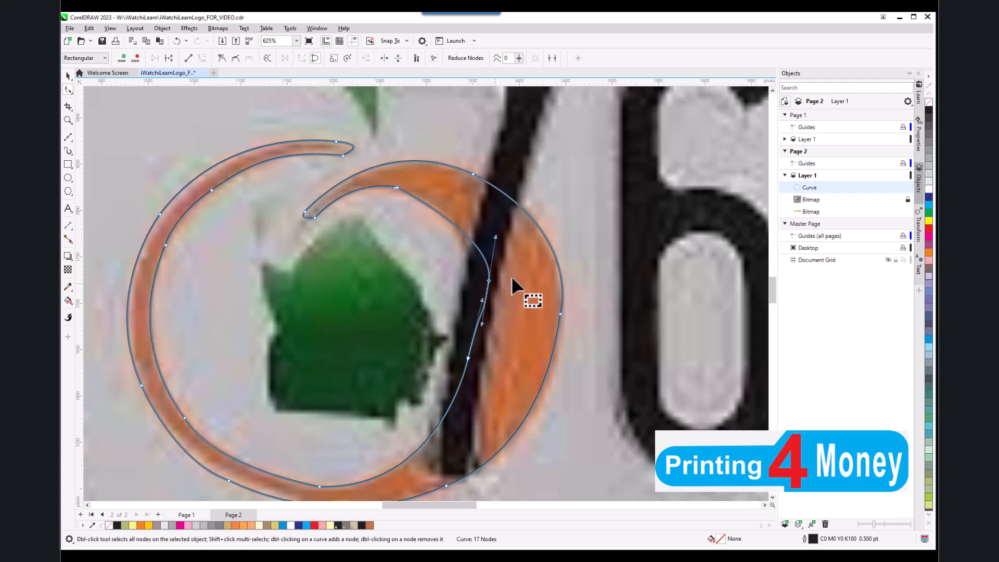
scroll(503, 283, up, 2)
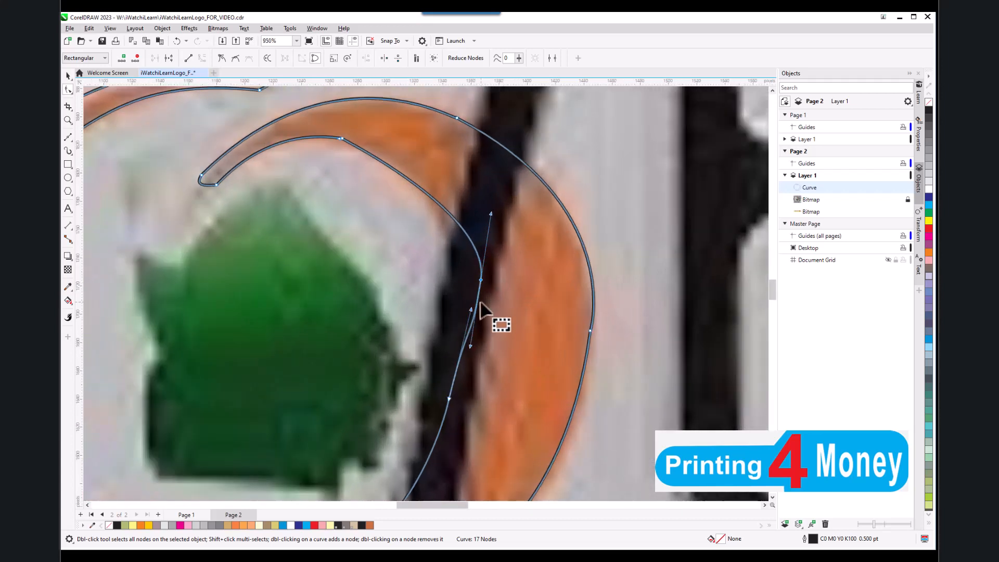
scroll(480, 307, down, 2)
scroll(481, 307, down, 2)
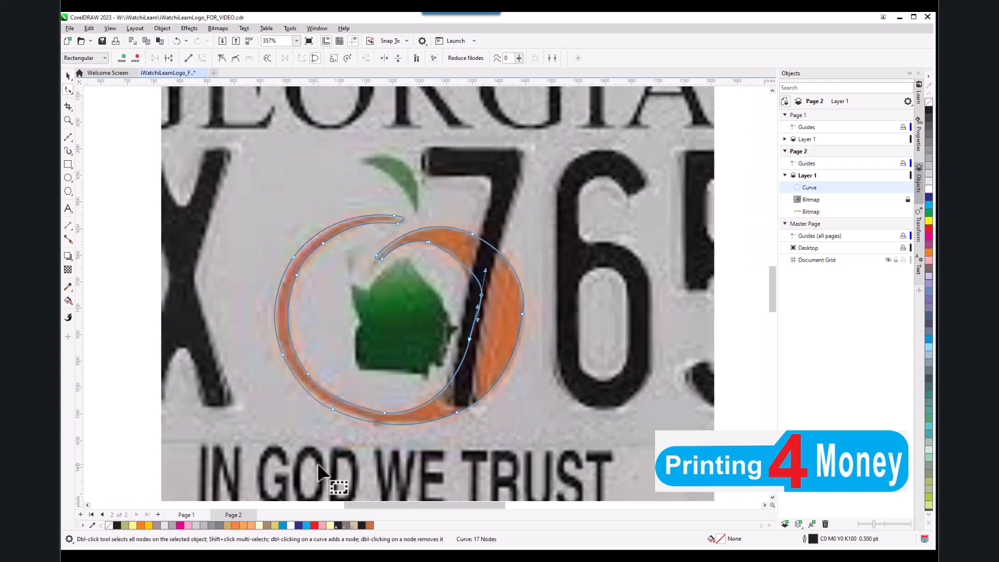
scroll(342, 417, up, 1)
scroll(442, 419, up, 2)
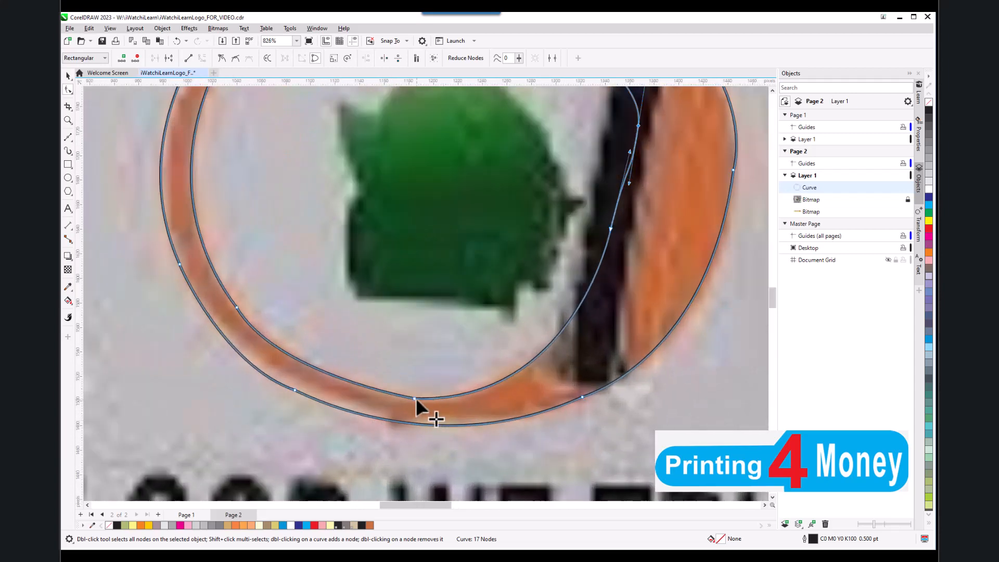
click(414, 397)
scroll(430, 364, down, 1)
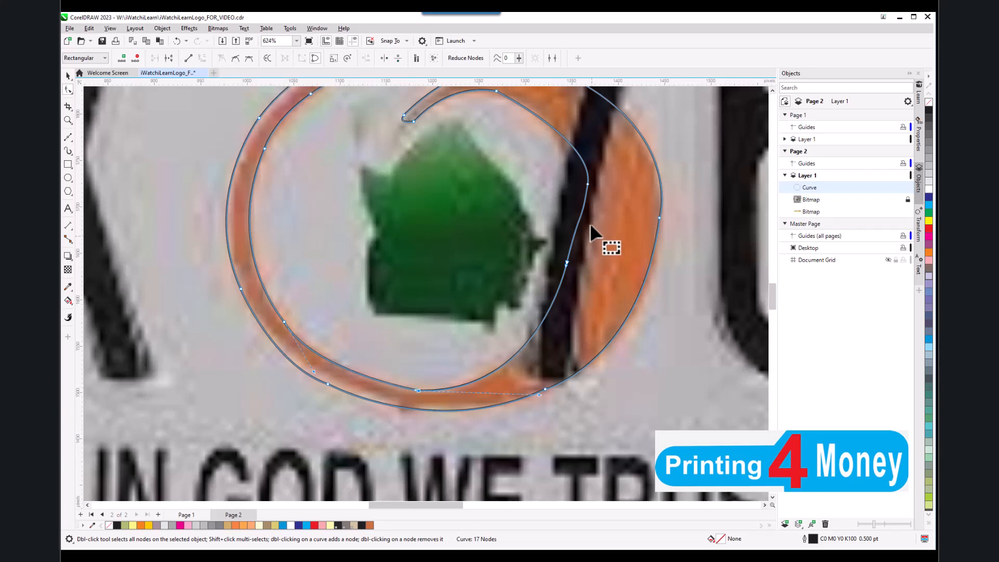
- Shorten the upper control handle of the inner edge's lower node on the black 7
click(588, 184)
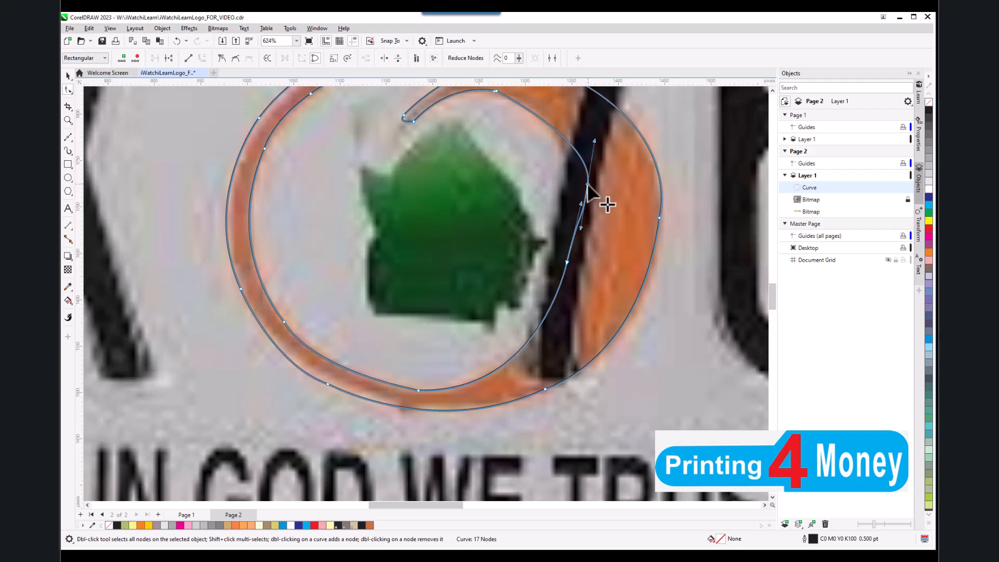
scroll(590, 191, down, 3)
scroll(595, 189, up, 2)
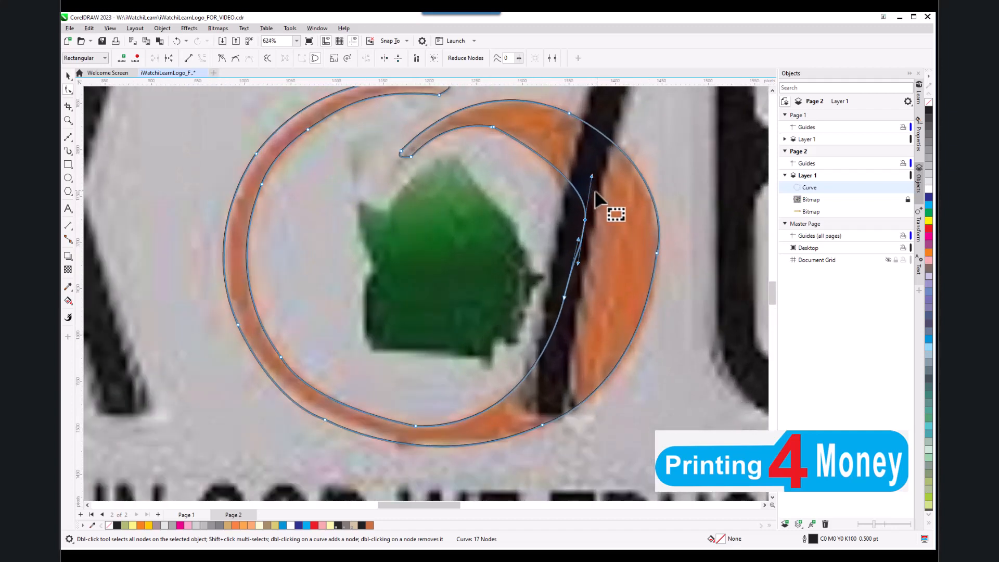
scroll(595, 188, up, 3)
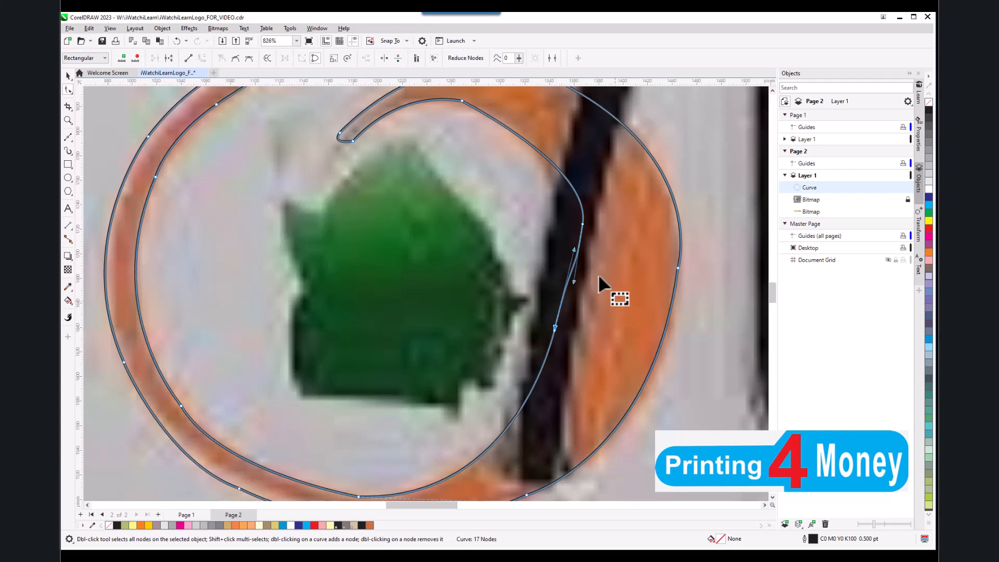
drag(573, 249, 602, 301)
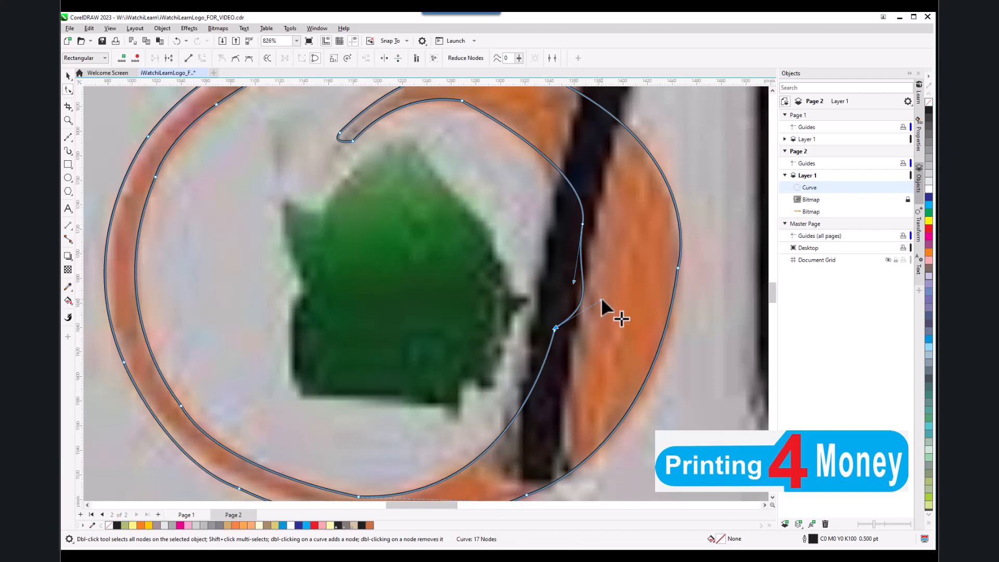
drag(601, 301, 565, 300)
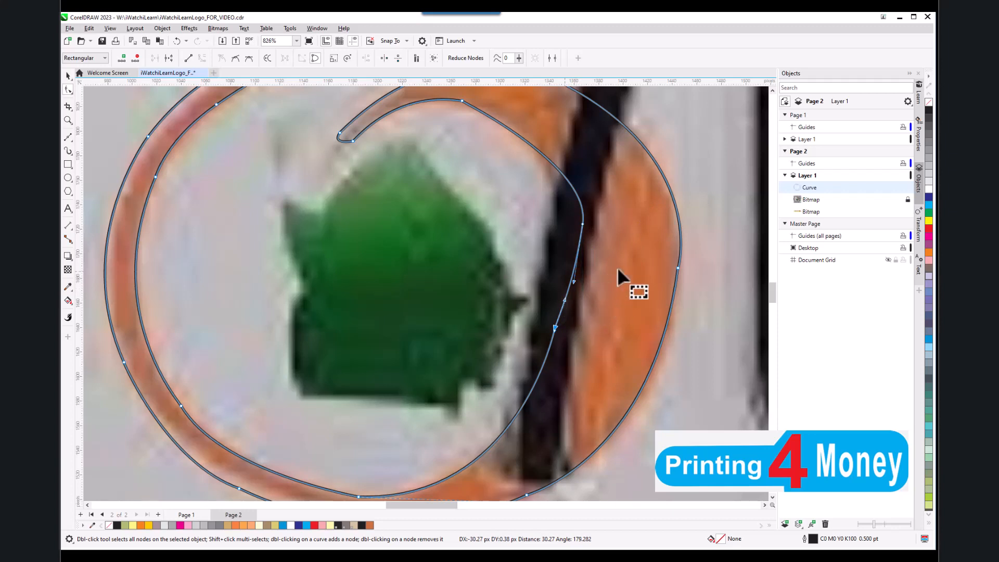
- Swing out the symmetrical handles of the inner edge's upper node on the 7, and readjust them to follow the arc
click(584, 225)
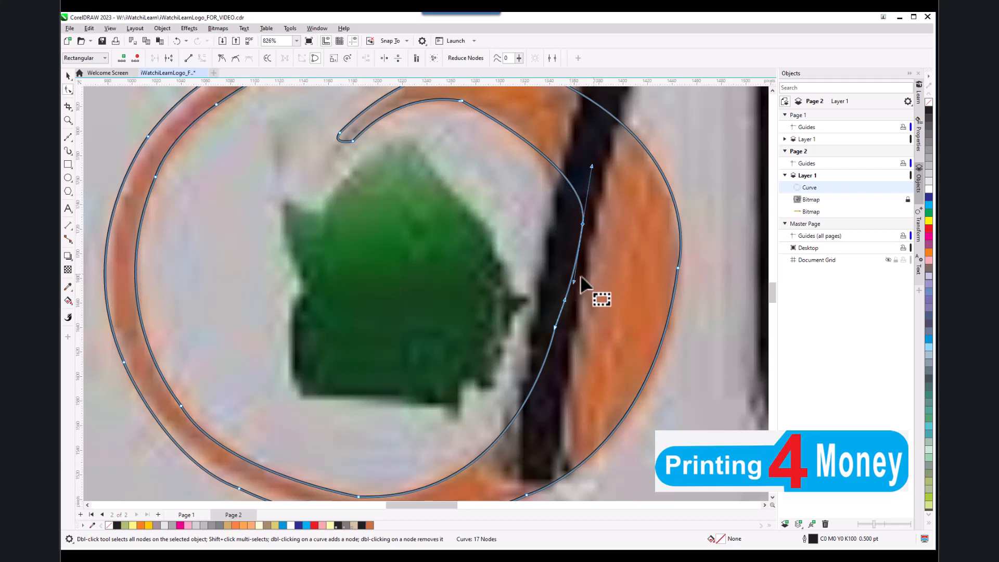
drag(573, 283, 628, 277)
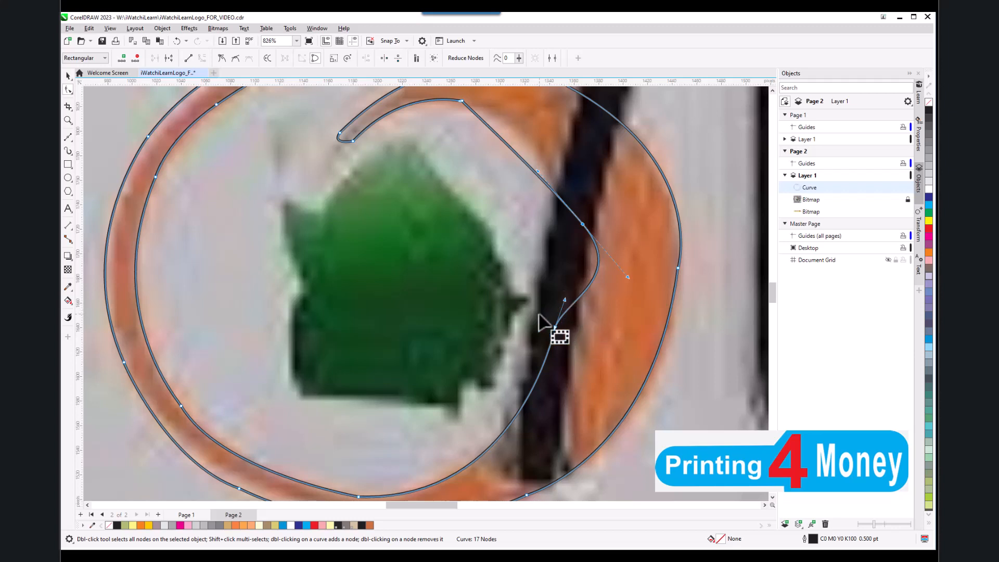
scroll(558, 329, up, 1)
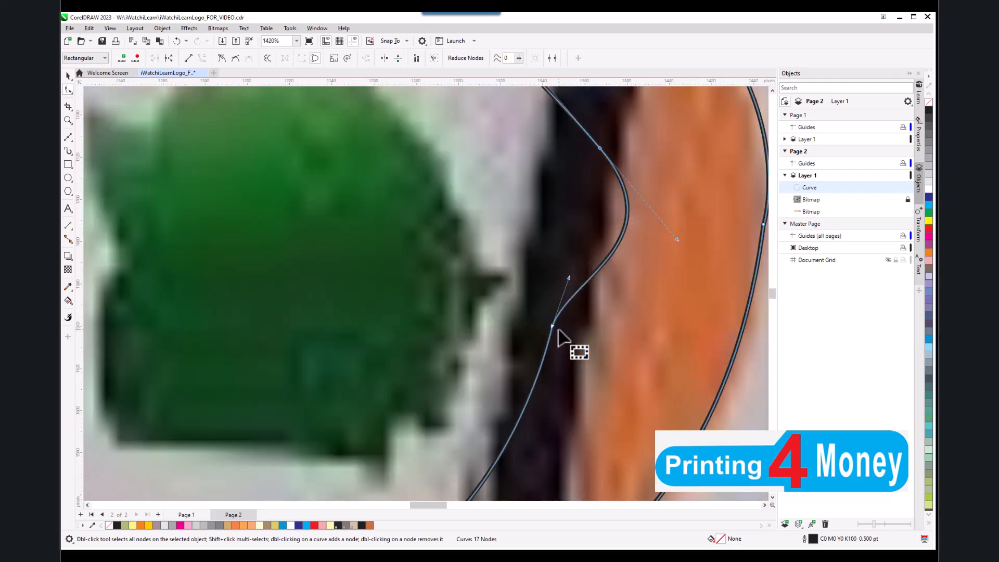
scroll(557, 330, down, 3)
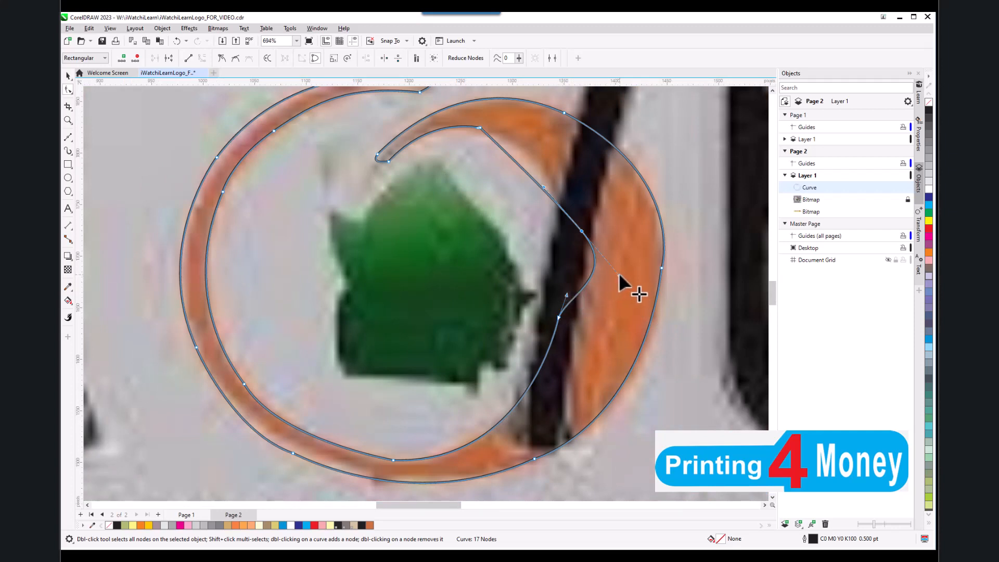
drag(619, 276, 576, 295)
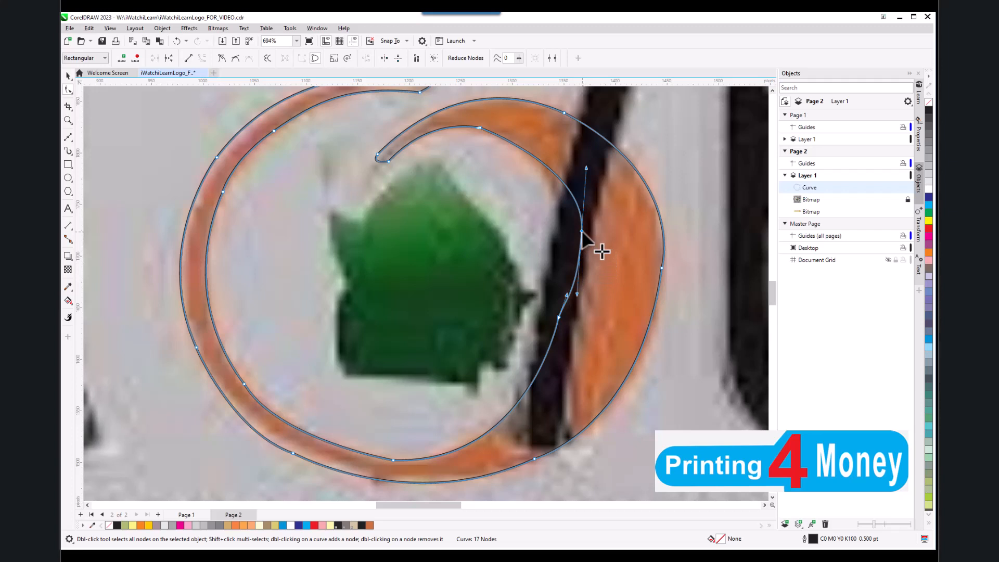
- Make the upper node on the 7 a cusp, refine its handles separately, and move the lower node outward to round the inner edge
click(221, 55)
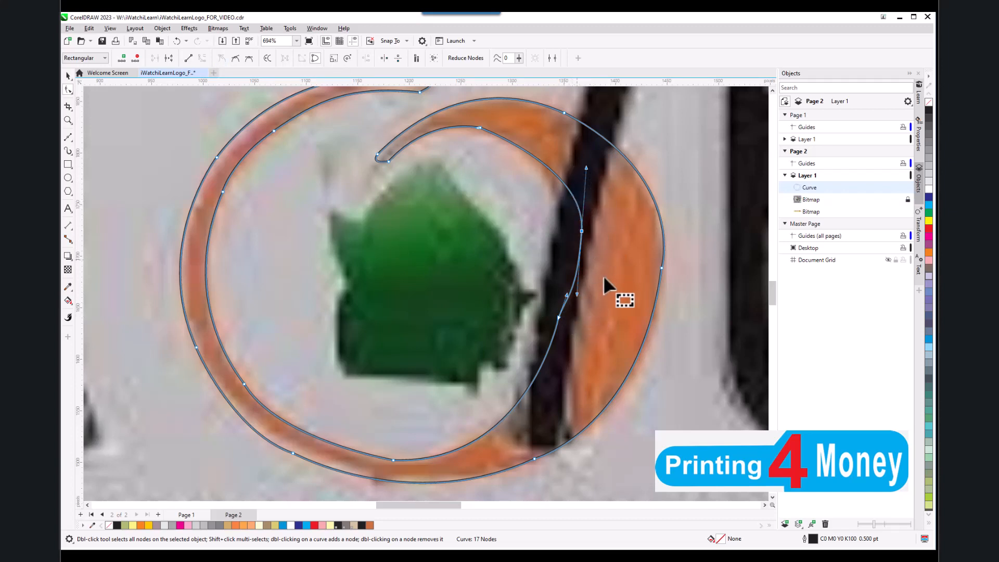
drag(577, 295, 582, 273)
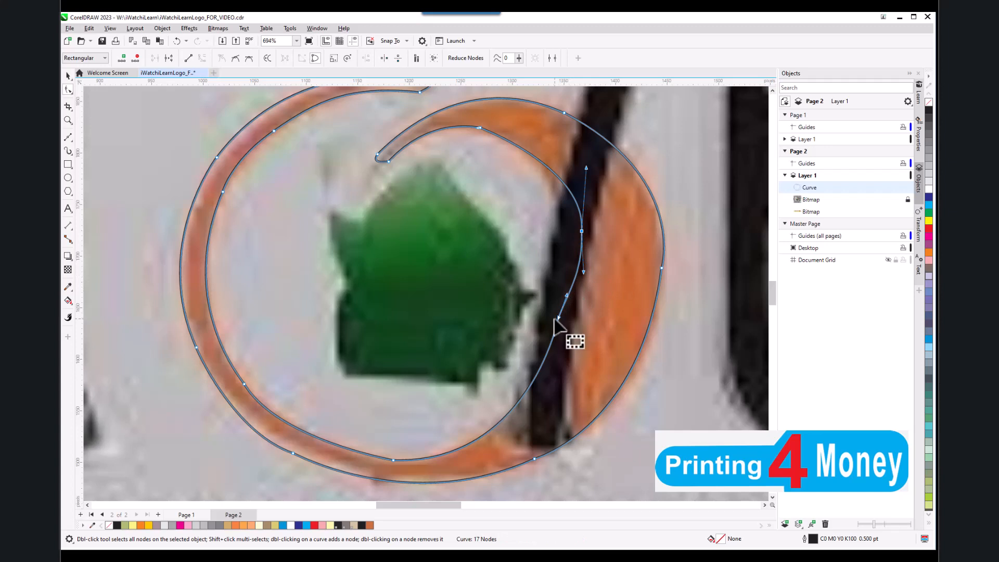
drag(558, 316, 573, 313)
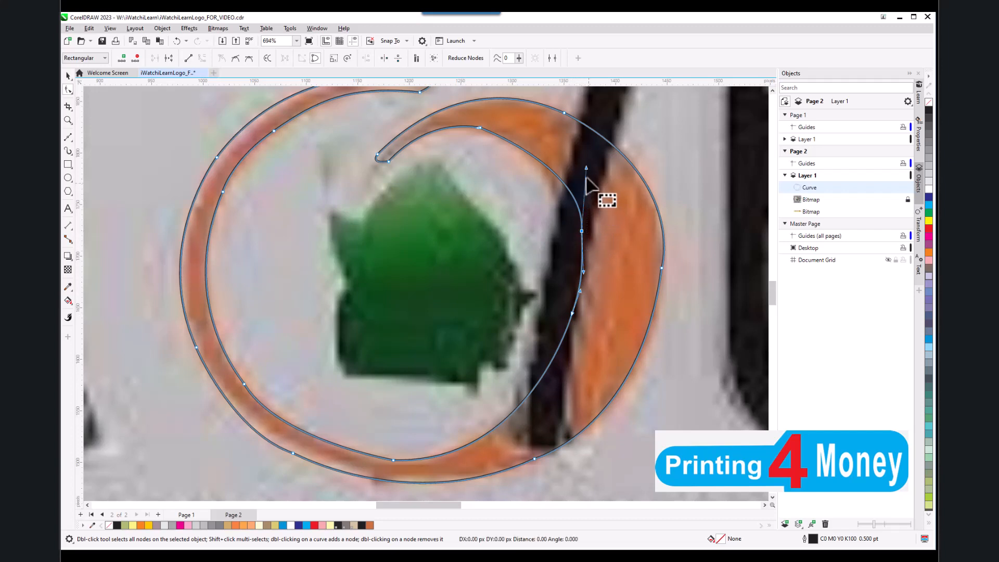
drag(585, 168, 576, 169)
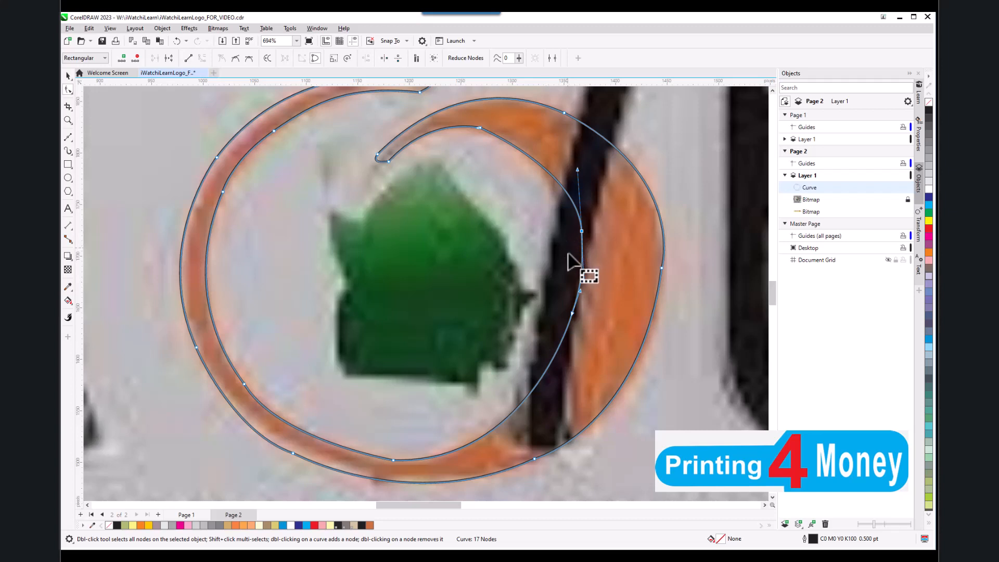
scroll(565, 287, down, 1)
scroll(568, 289, down, 1)
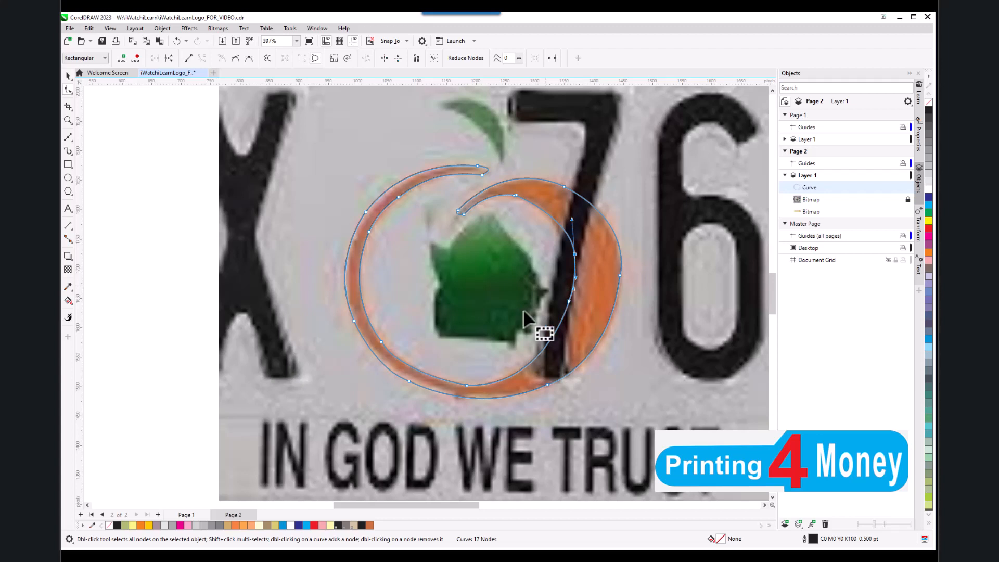
click(73, 141)
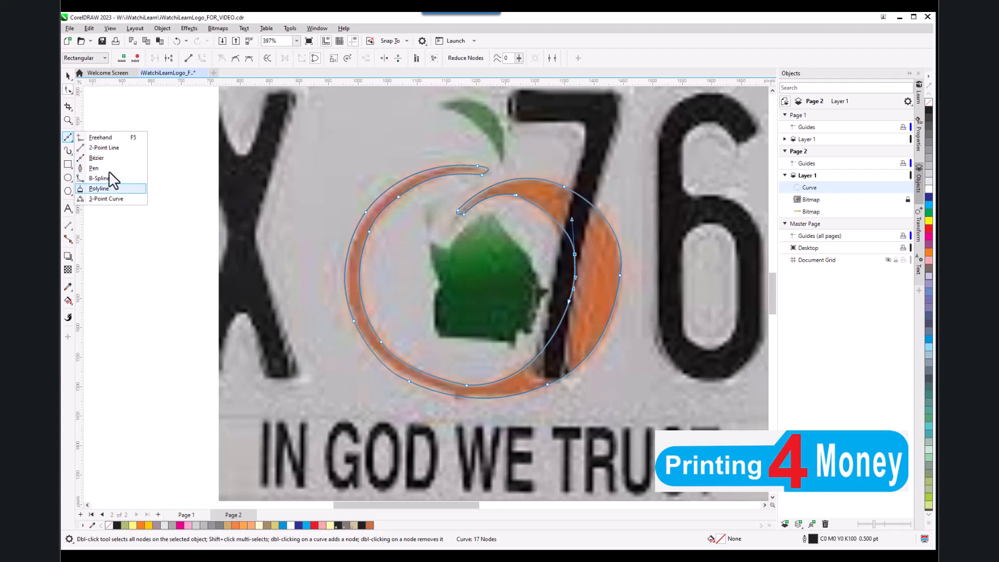
click(69, 142)
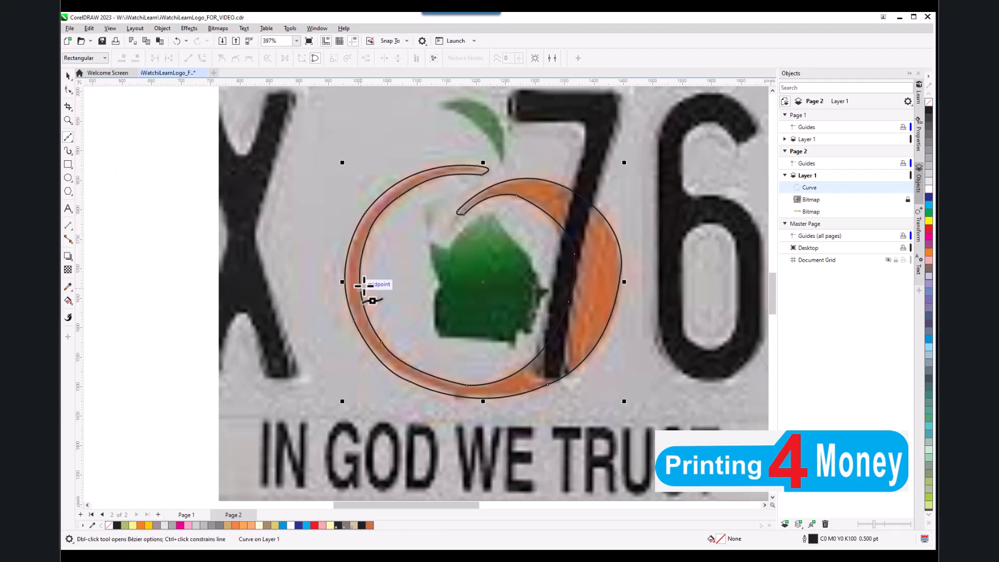
click(67, 90)
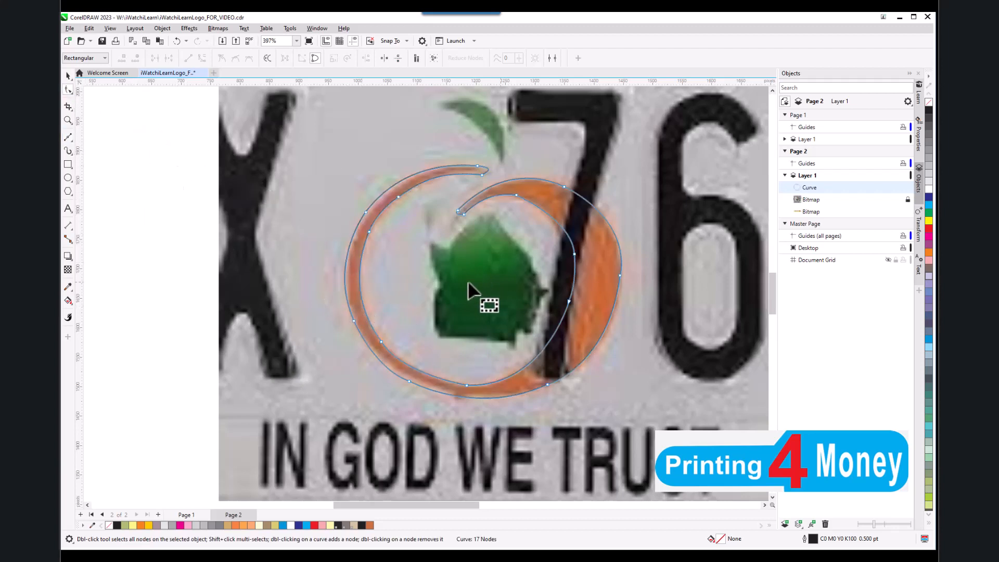
scroll(435, 254, down, 1)
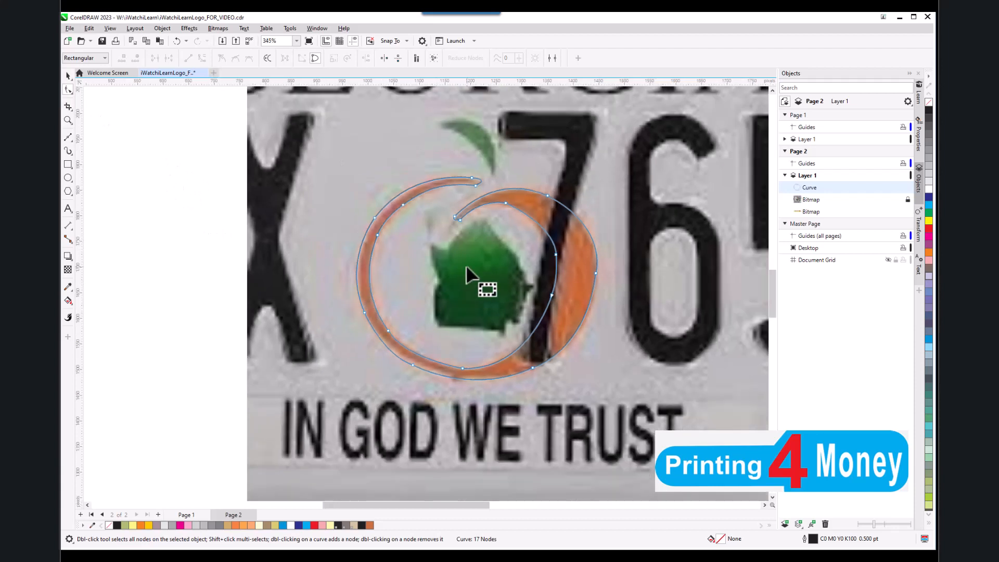
click(68, 140)
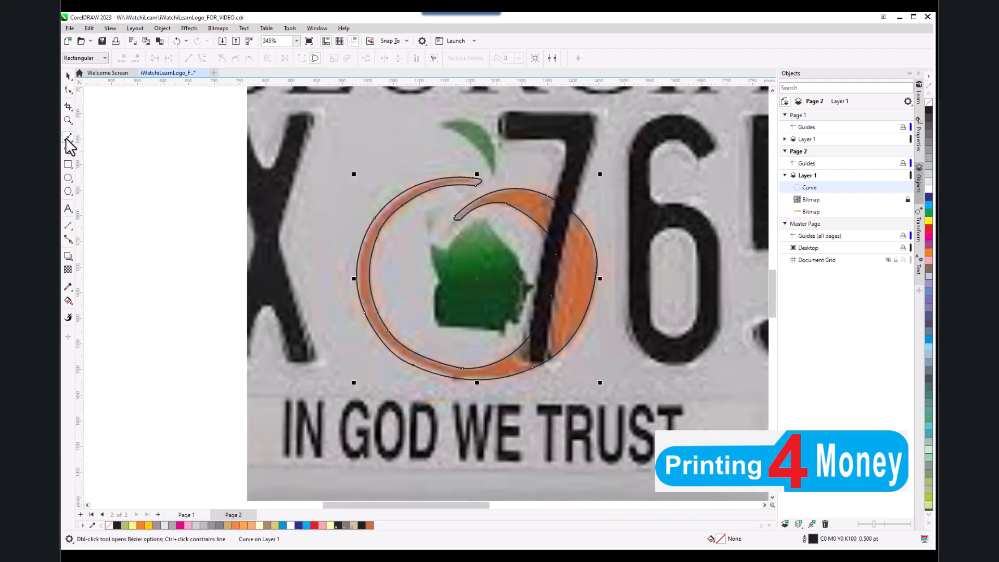
click(68, 90)
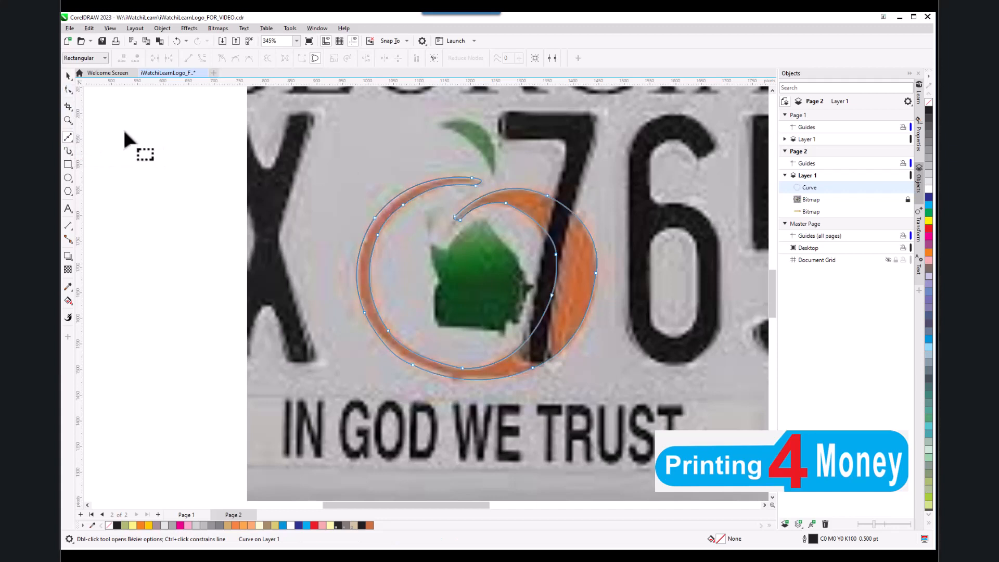
drag(315, 137, 634, 417)
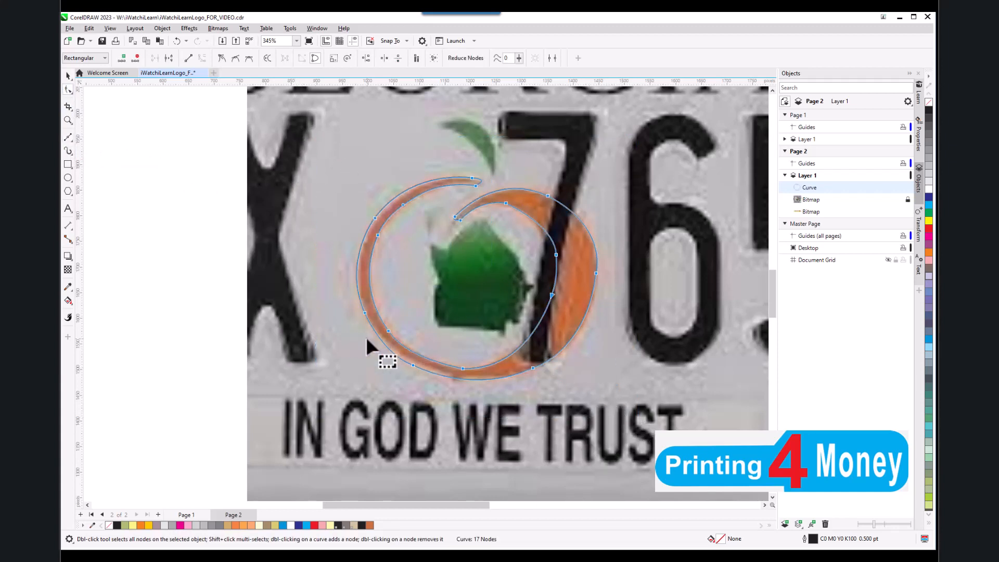
click(68, 138)
click(67, 92)
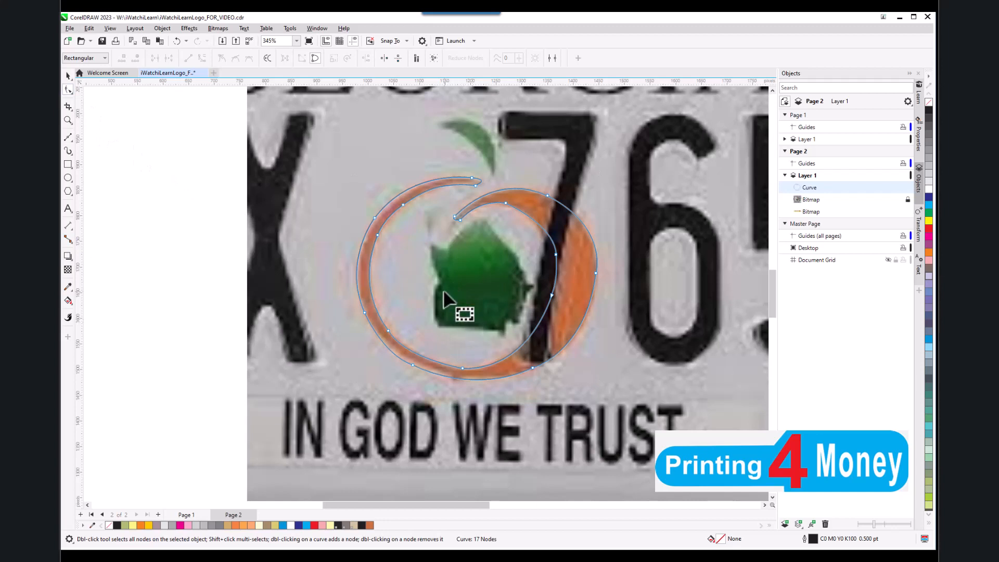
- Try moving the inner edge's bottom node up to the base of the green Georgia shape, and undo the move
scroll(443, 289, up, 1)
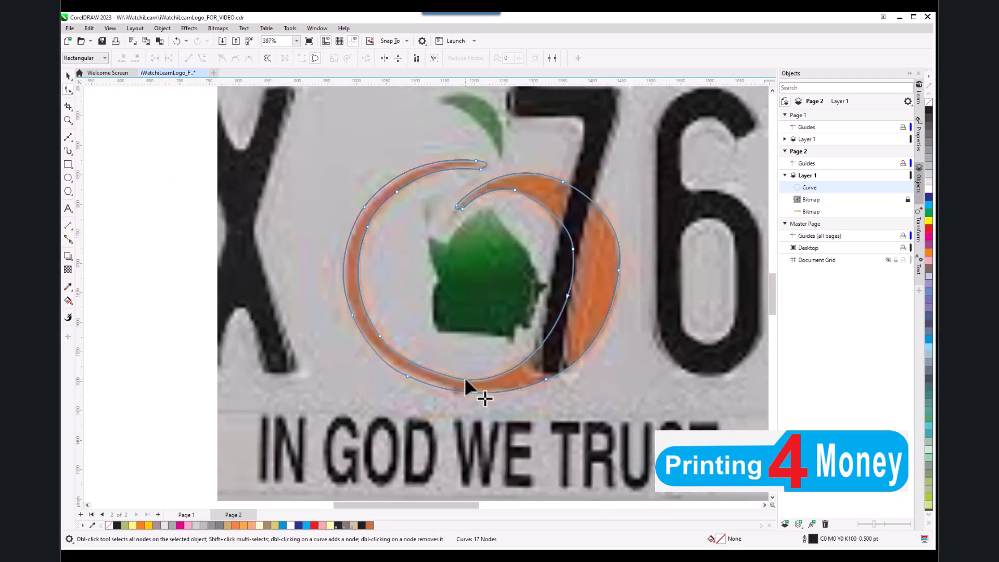
drag(464, 378, 481, 331)
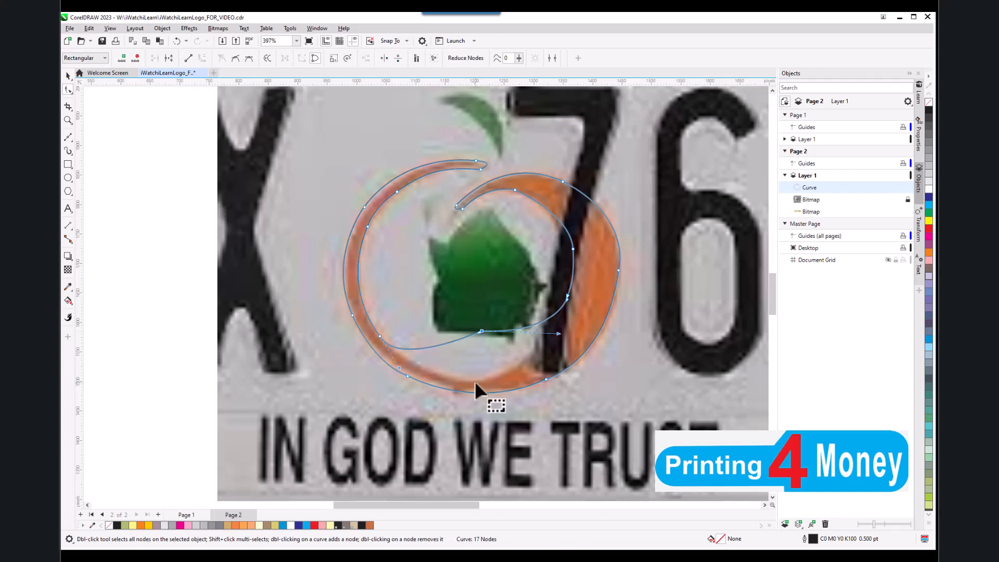
key(ctrl+z)
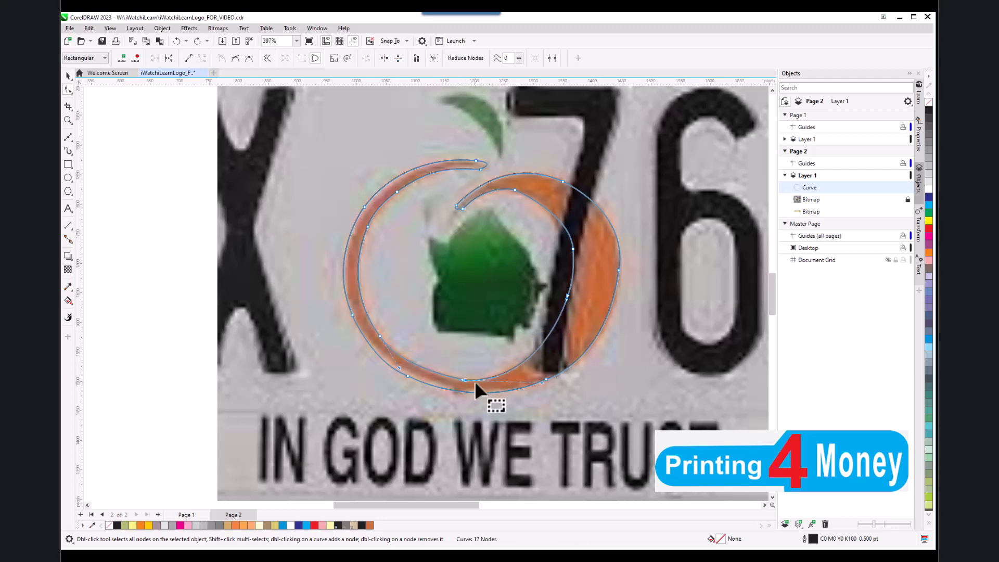
- Fill the closed ring curve with orange (C0 M60 Y100 K0) and color its outline cyan (C100 M0 Y0 K0)
scroll(453, 328, down, 3)
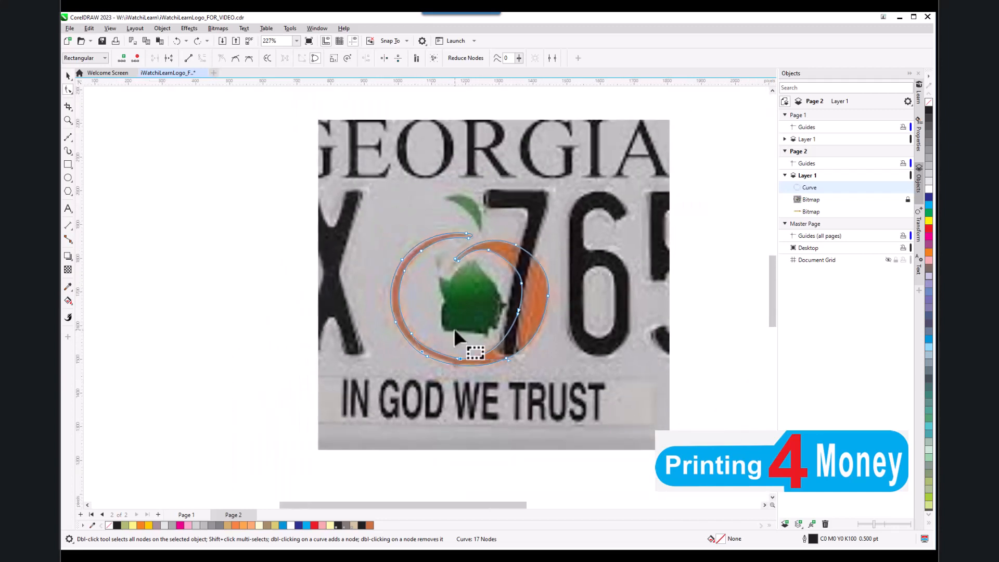
scroll(454, 327, down, 1)
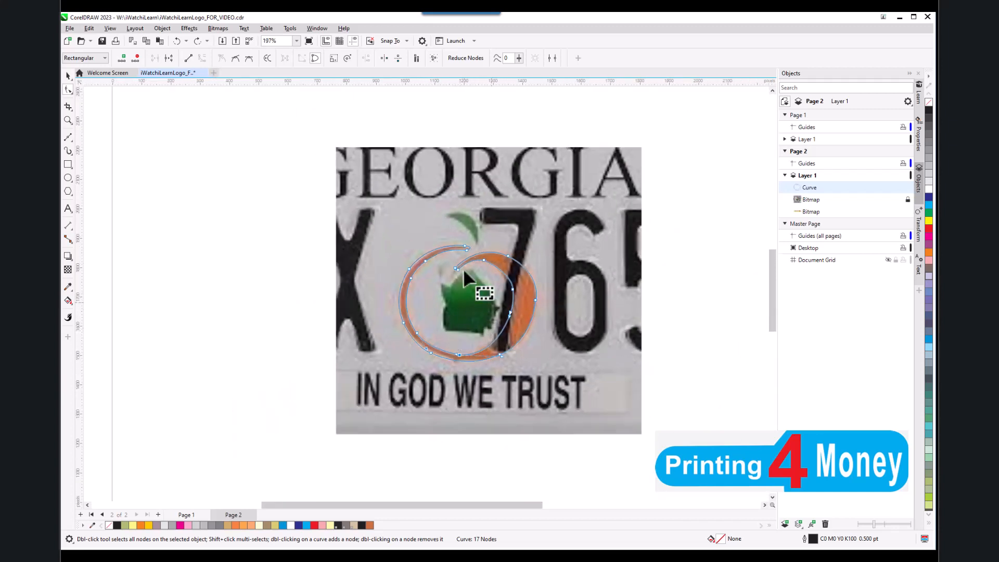
scroll(491, 262, down, 1)
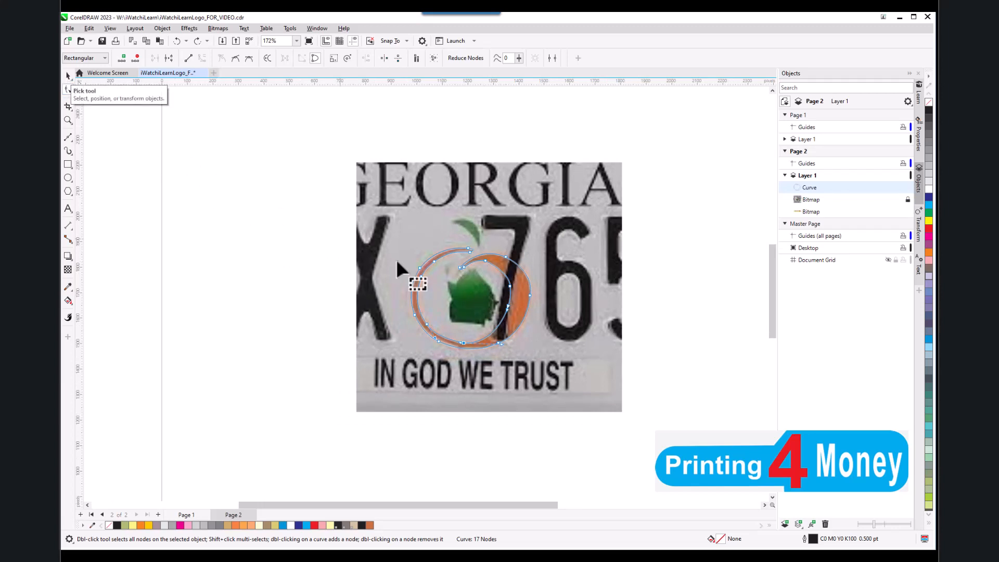
click(68, 89)
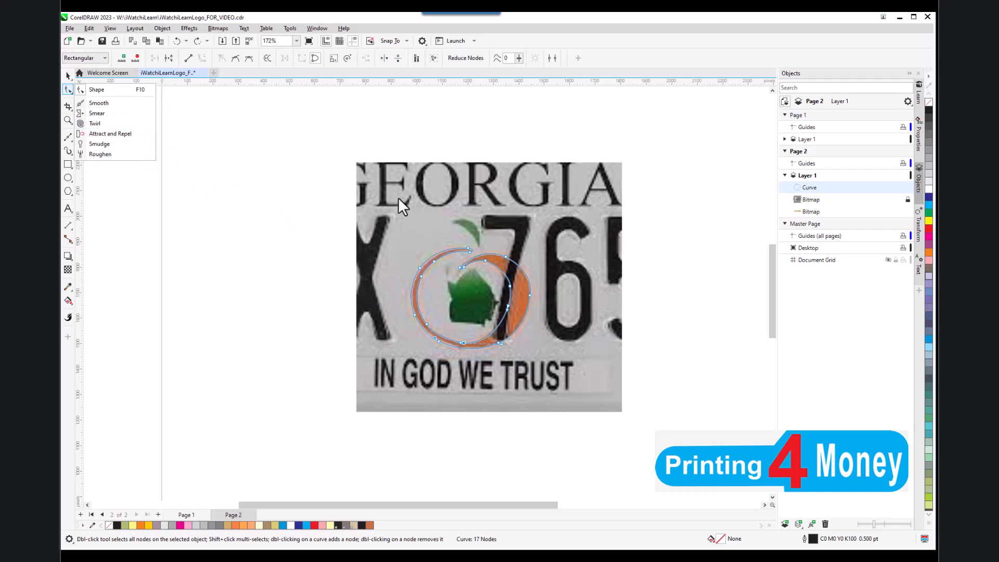
click(66, 78)
click(94, 76)
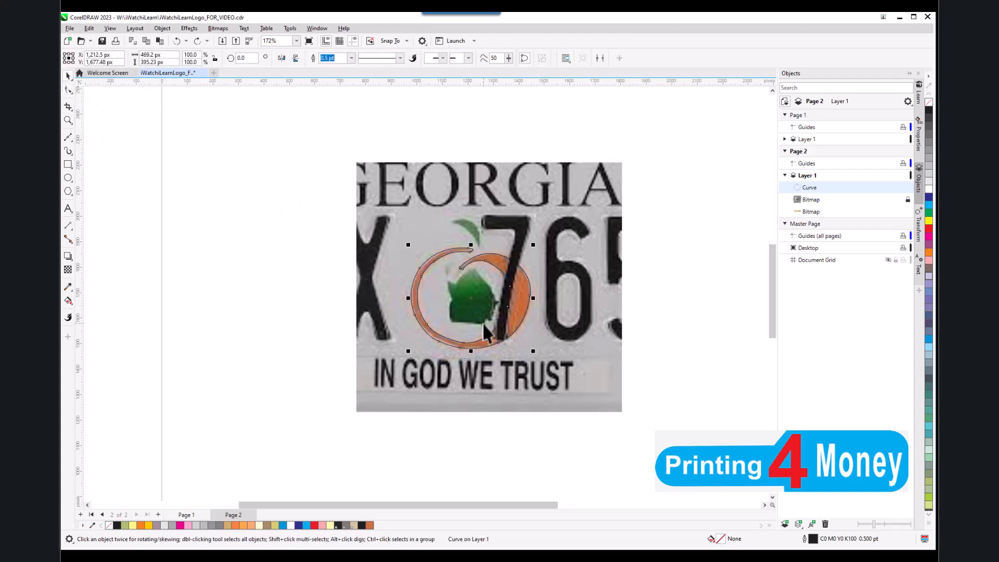
right_click(496, 265)
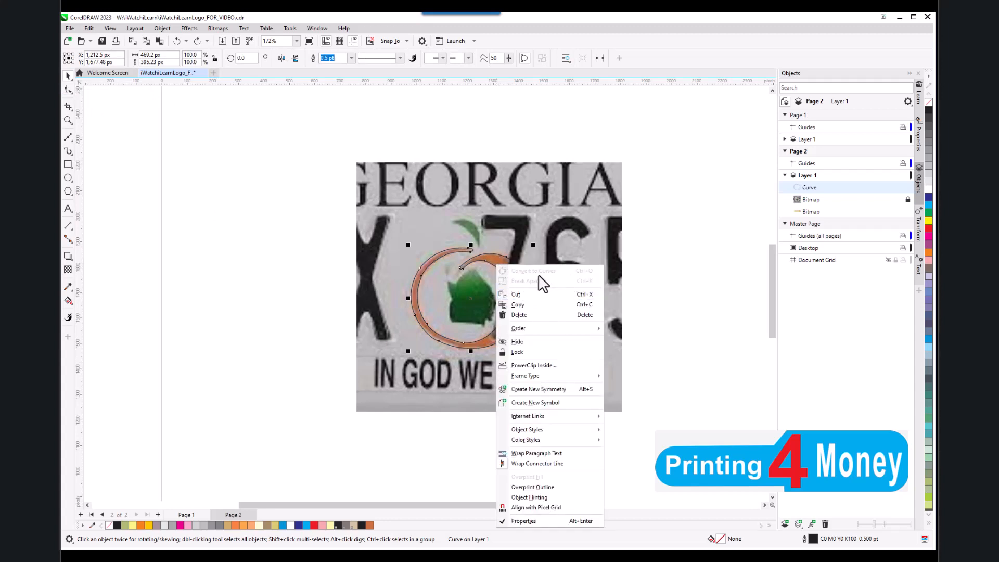
click(412, 437)
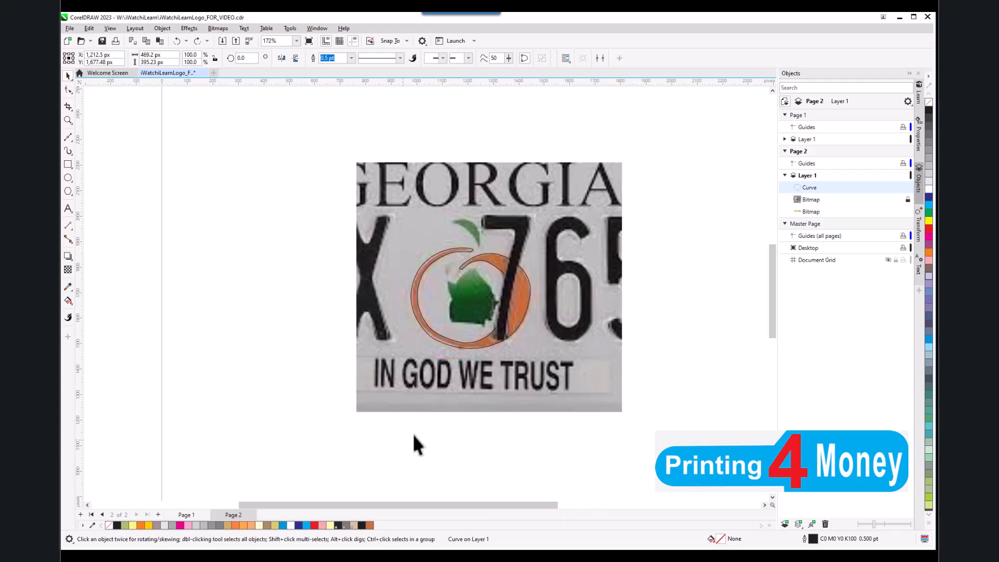
click(487, 344)
click(930, 254)
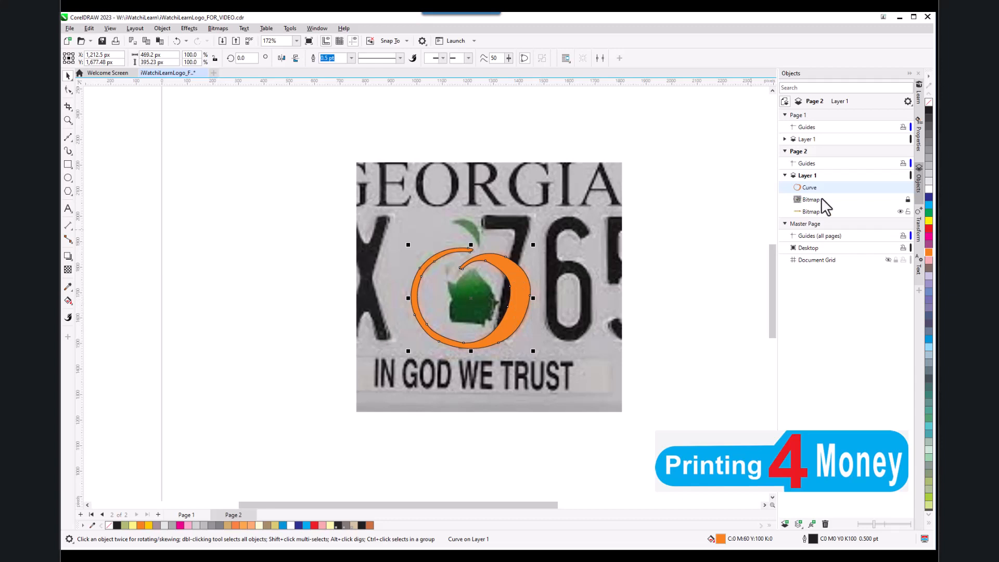
right_click(929, 205)
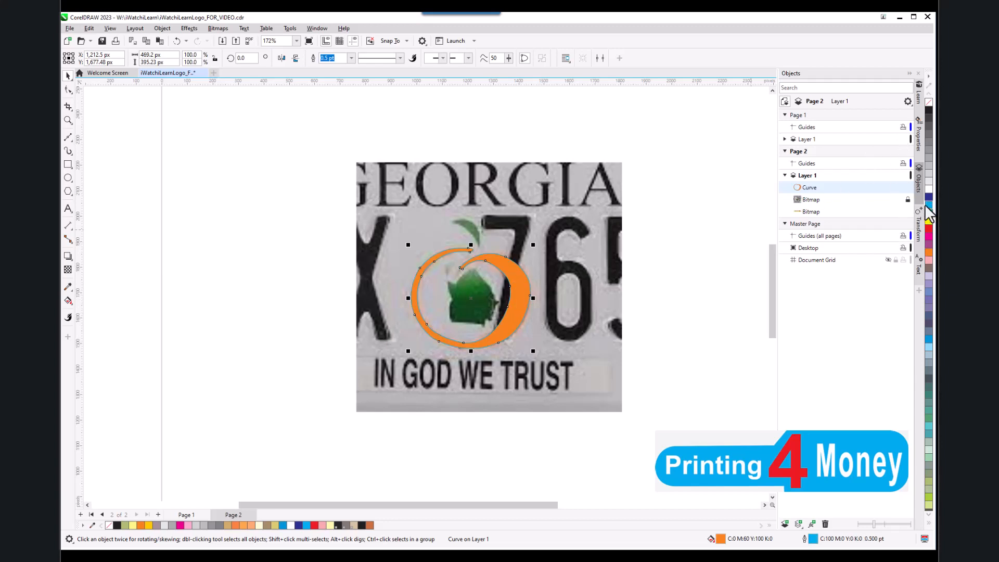
- Remove the ring curve's fill to compare it with the bitmap, and reapply the orange fill
scroll(474, 295, up, 3)
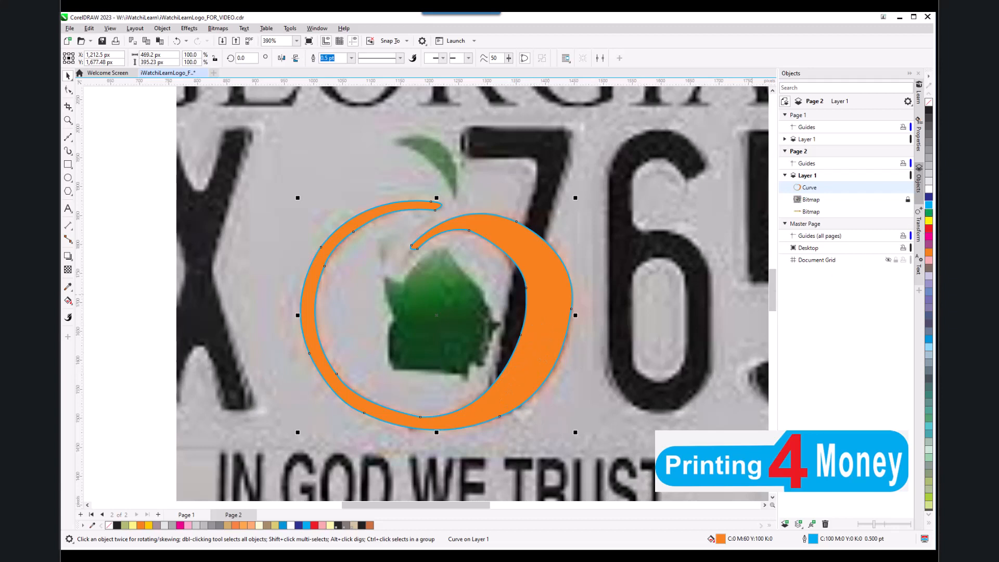
click(929, 103)
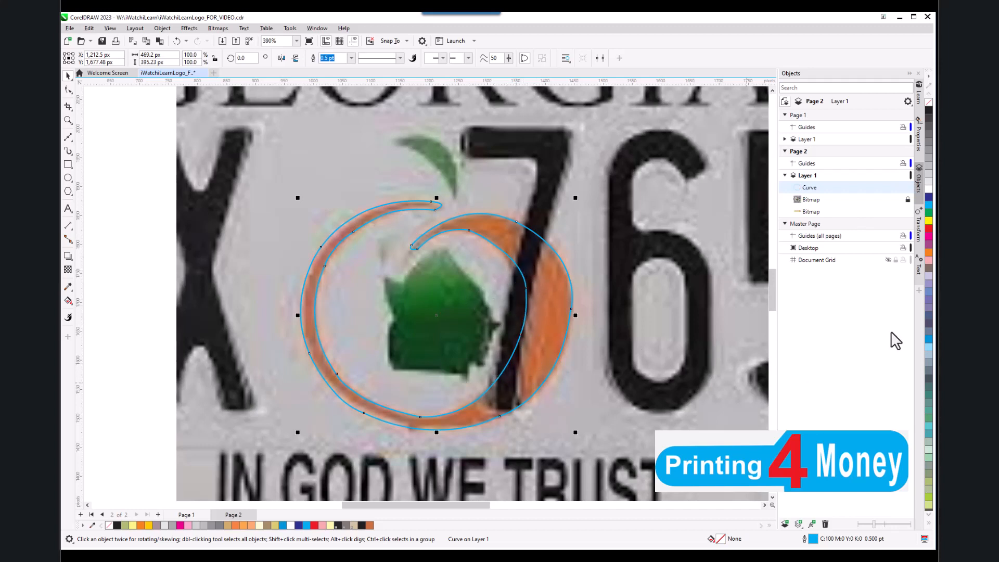
click(929, 253)
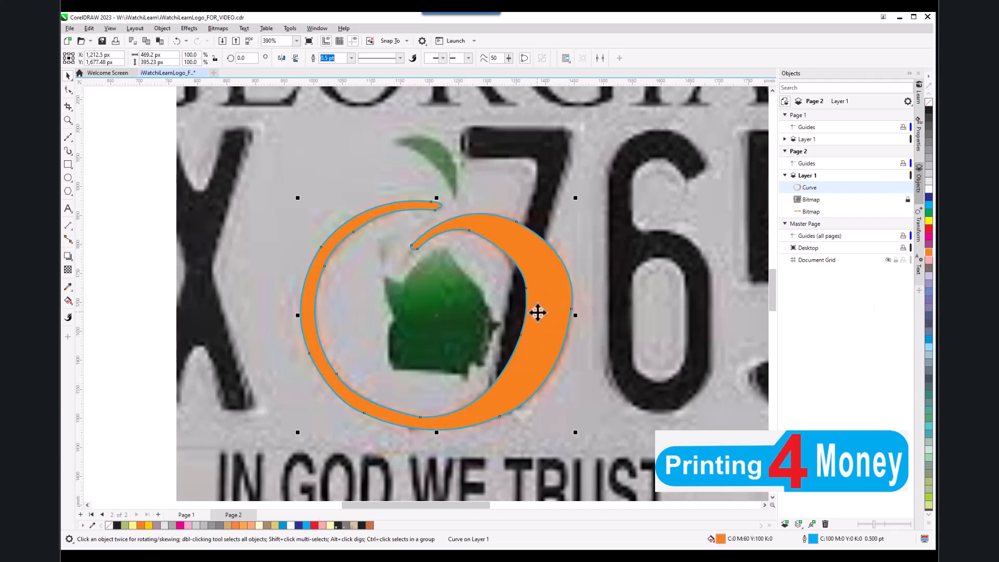
- Remove the outline from the orange ring curve and deselect it
right_click(929, 104)
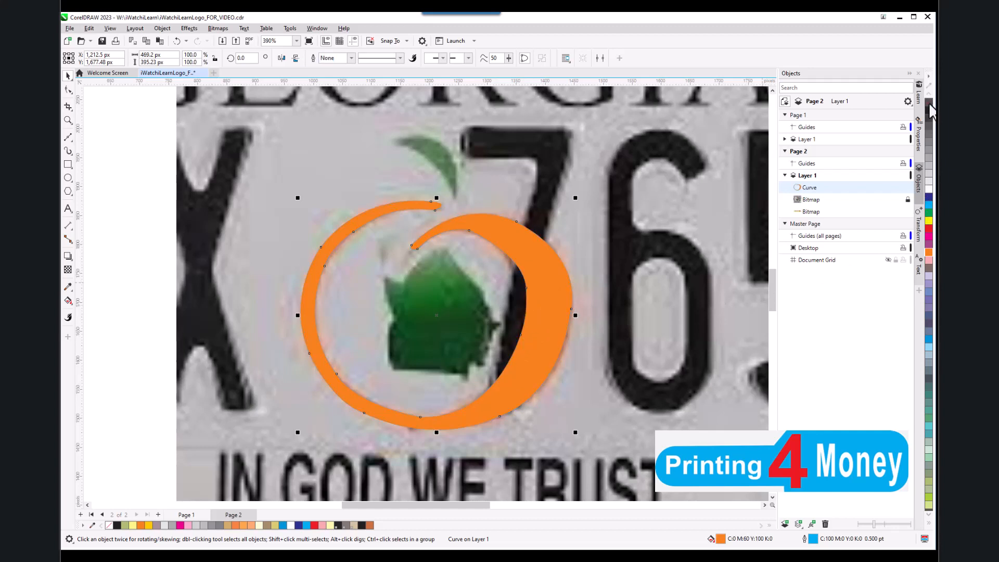
scroll(480, 265, down, 1)
scroll(477, 266, down, 4)
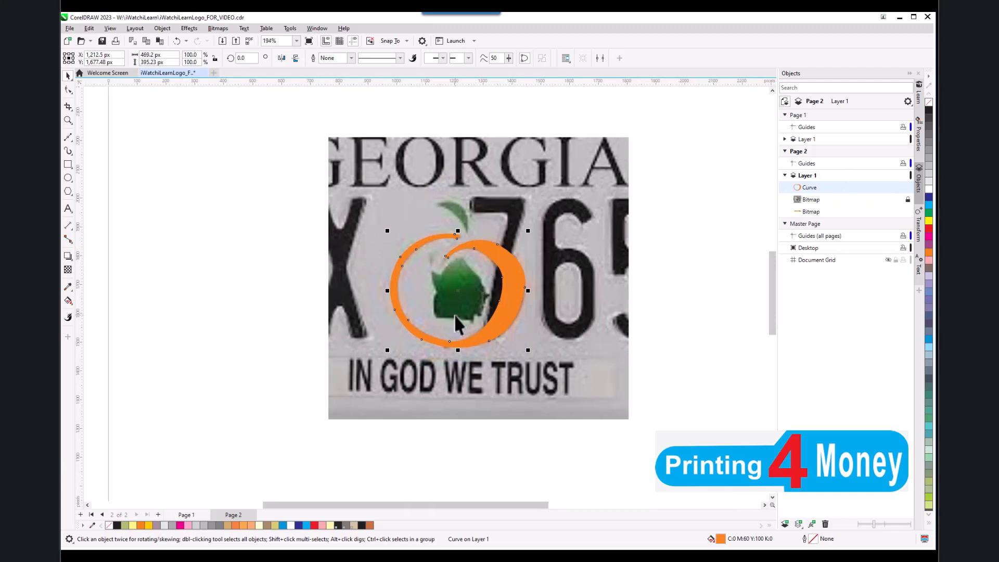
click(461, 393)
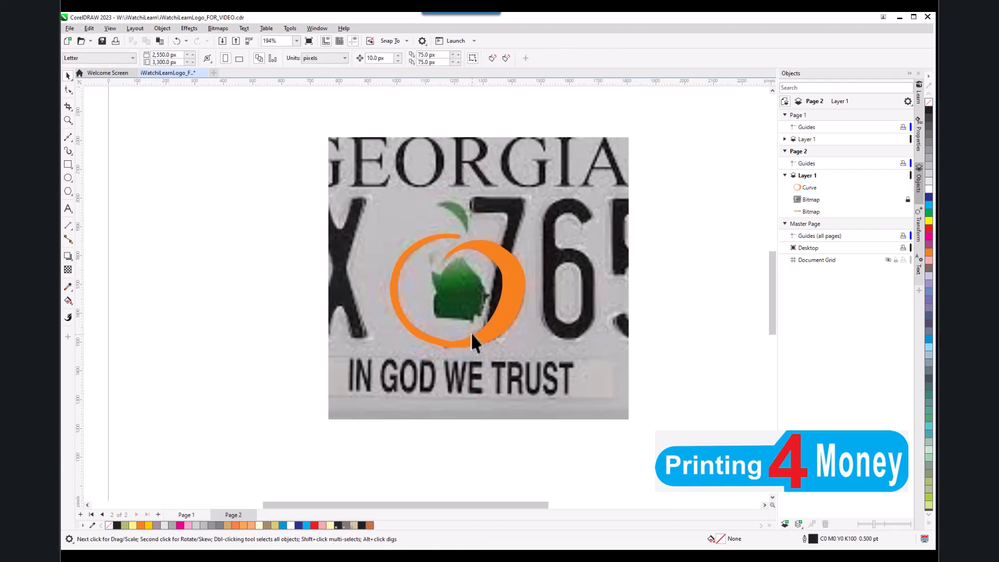
scroll(470, 333, up, 2)
scroll(469, 331, down, 3)
scroll(470, 330, down, 2)
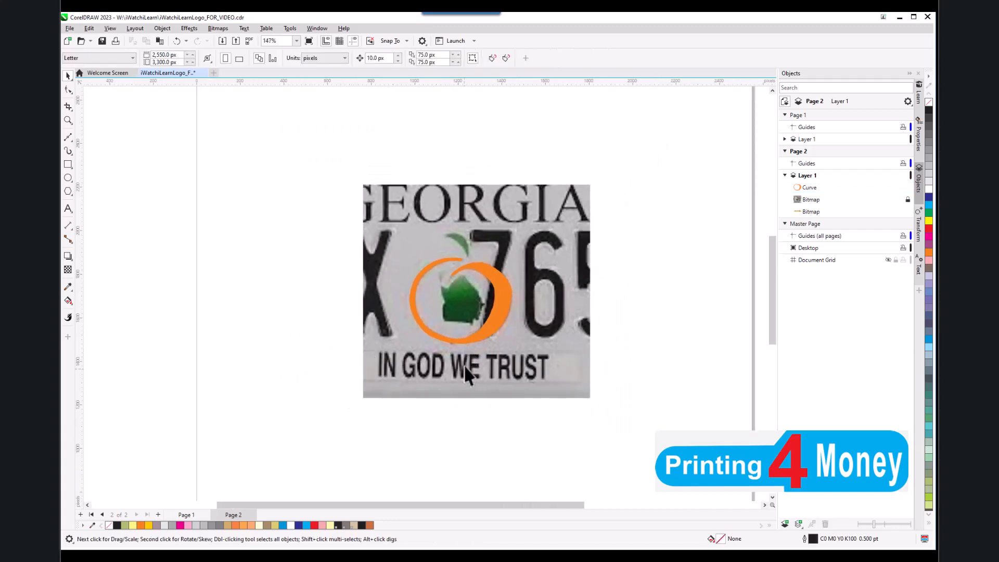
click(492, 323)
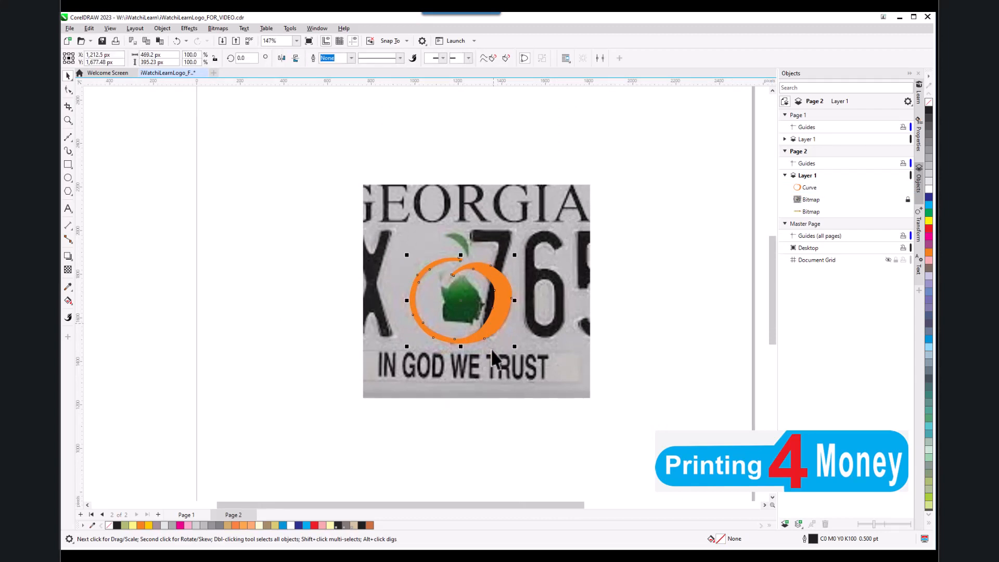
click(490, 462)
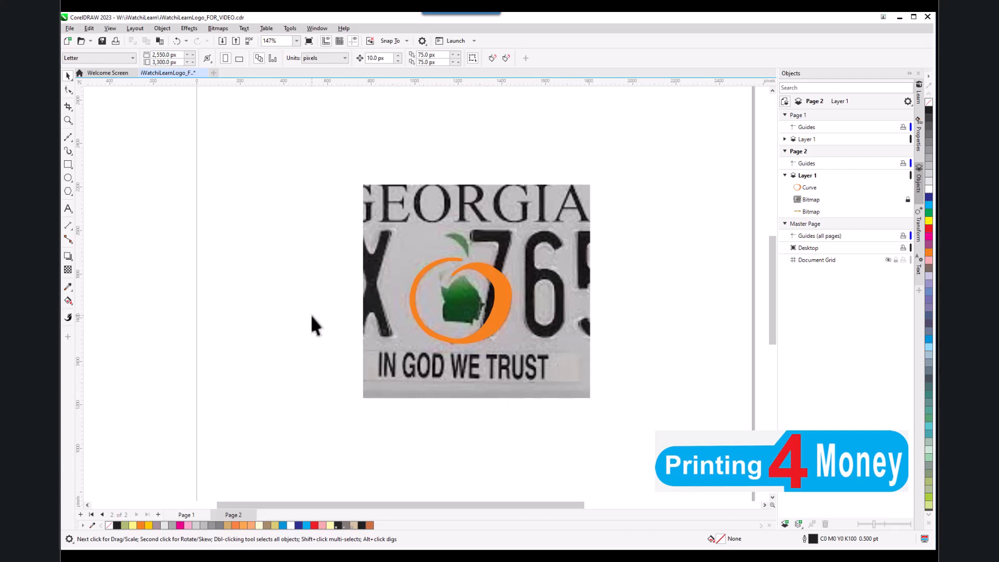
- Review the document's grid setup options, including the document, baseline and pixel grid settings
right_click(387, 59)
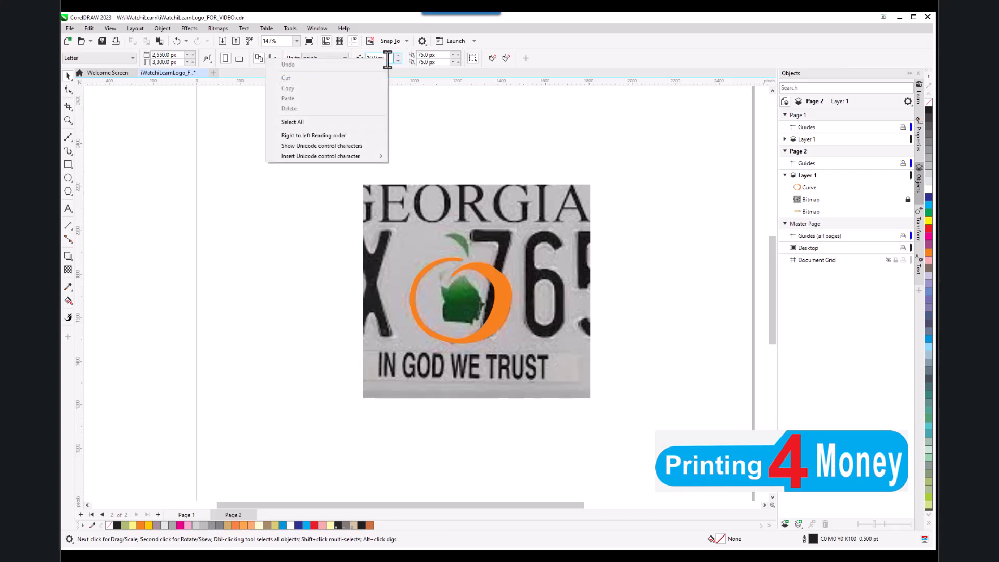
click(423, 84)
right_click(422, 85)
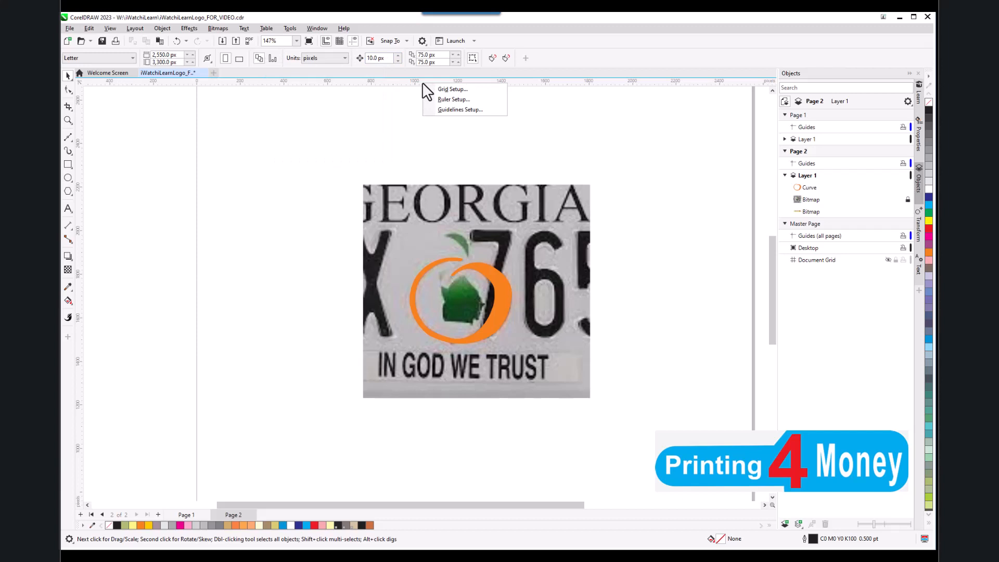
click(438, 89)
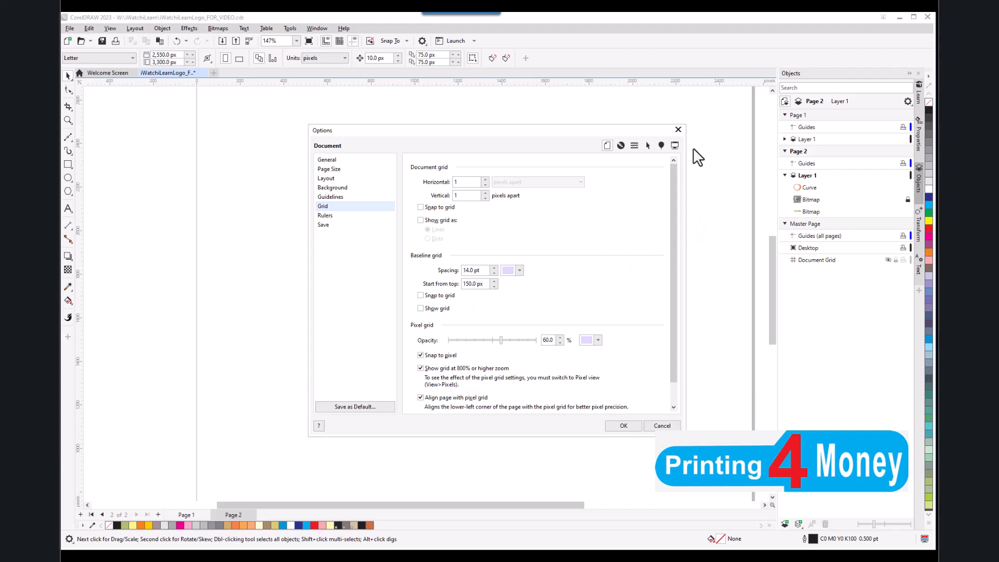
click(677, 130)
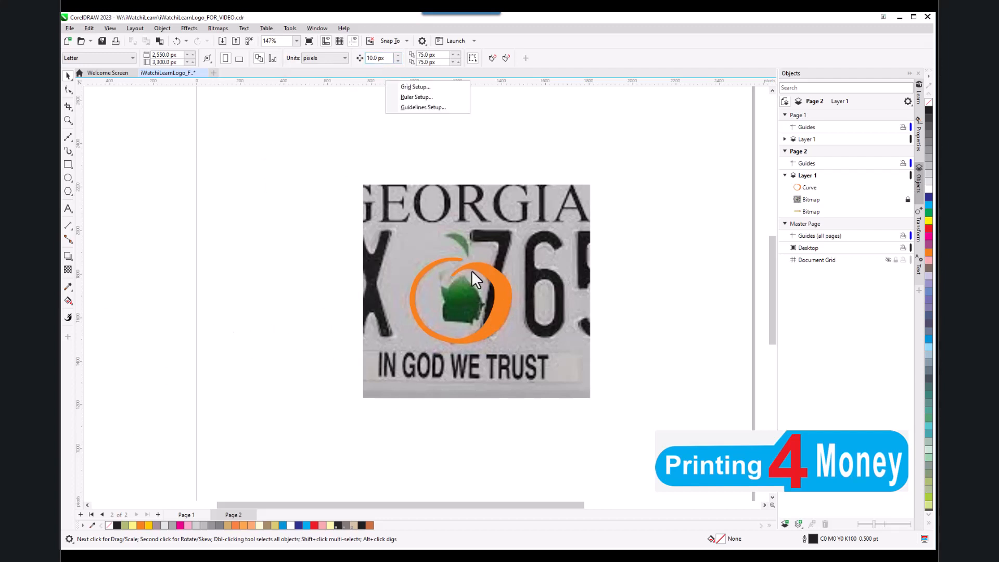
scroll(471, 270, down, 1)
scroll(485, 339, down, 1)
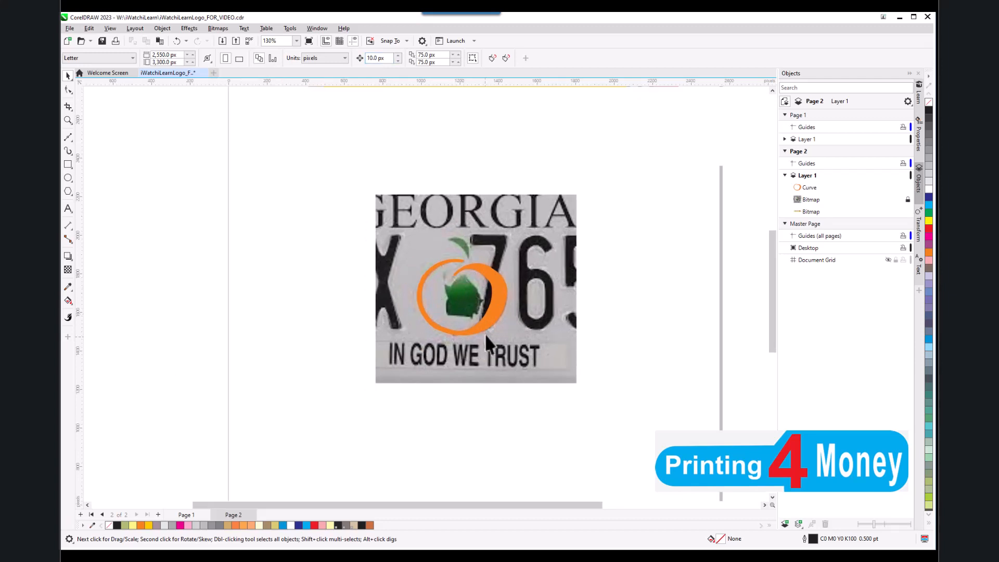
- Try moving the orange ring curve off the license plate bitmap, and undo the move
click(493, 319)
click(311, 359)
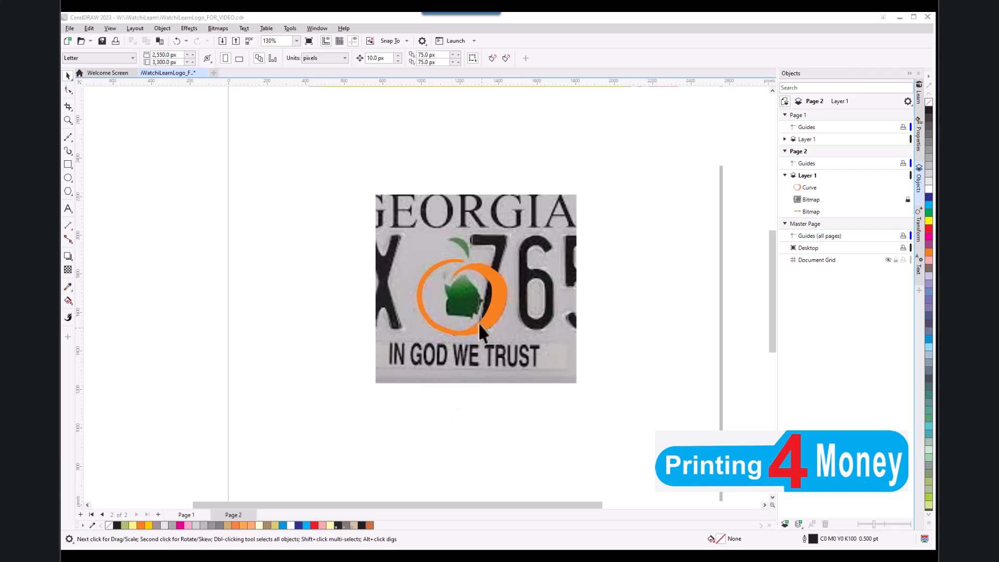
scroll(456, 302, up, 2)
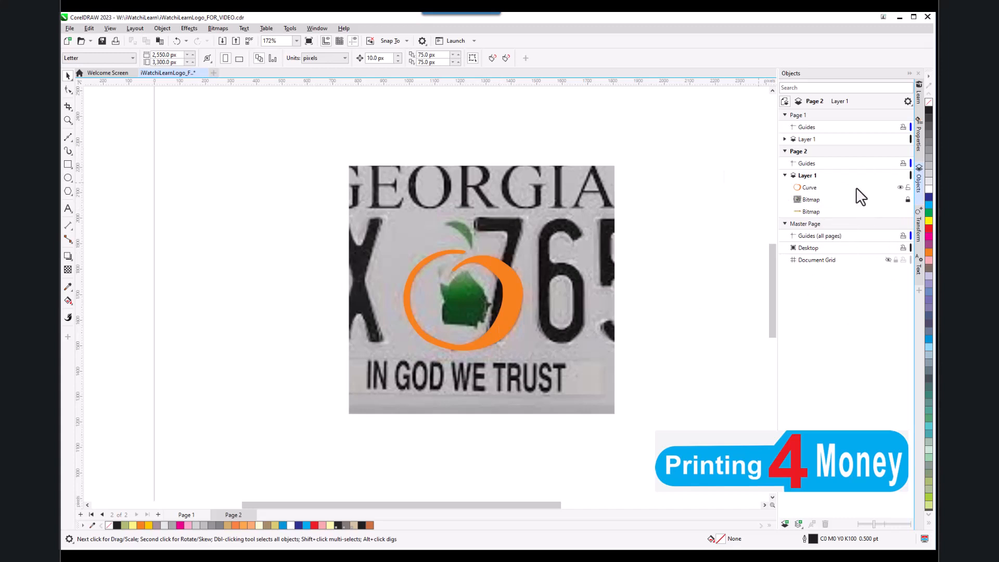
click(807, 188)
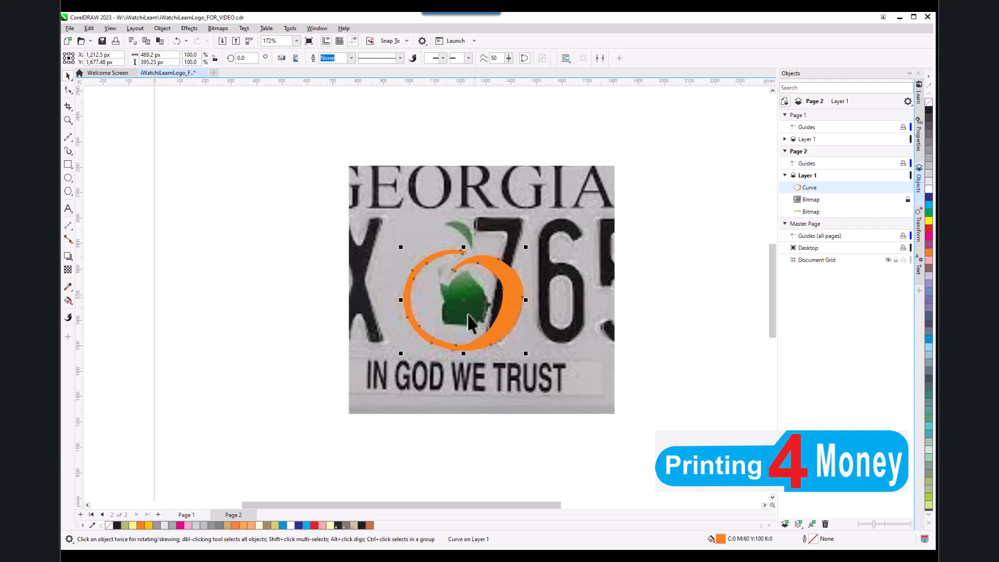
drag(463, 301, 354, 337)
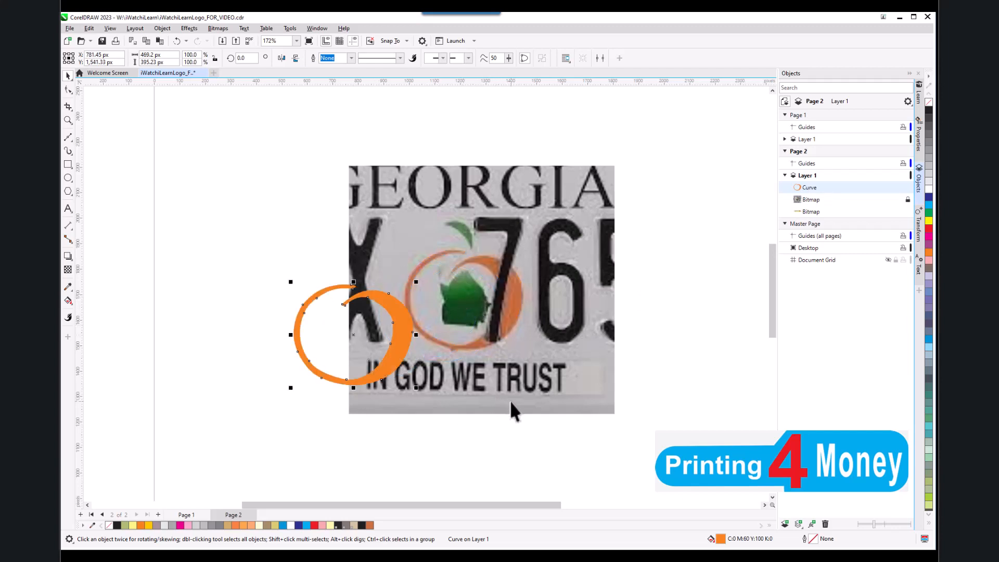
key(ctrl+z)
- Lock the orange ring curve, deselect it, and unlock it again
mouse_move(870, 186)
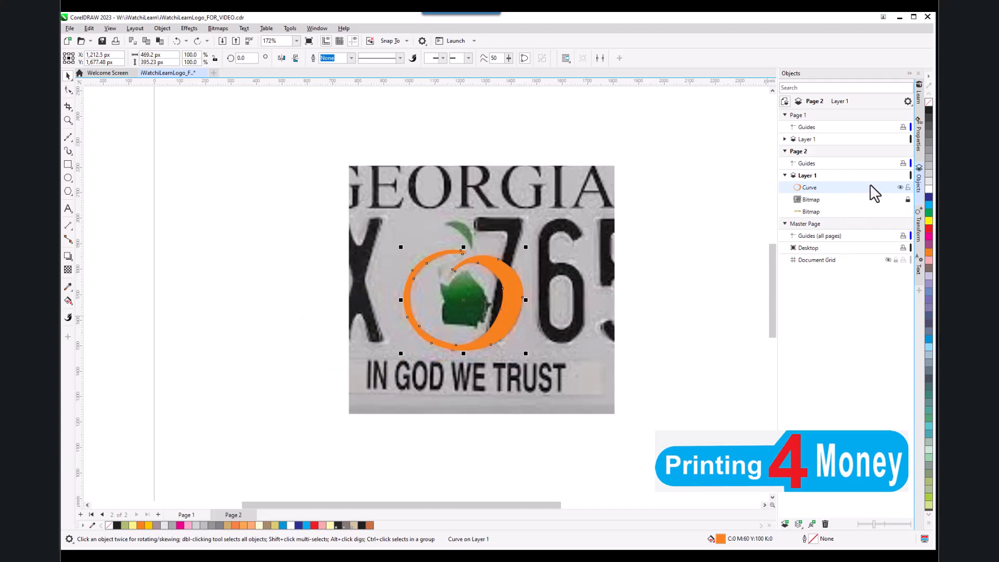
click(908, 188)
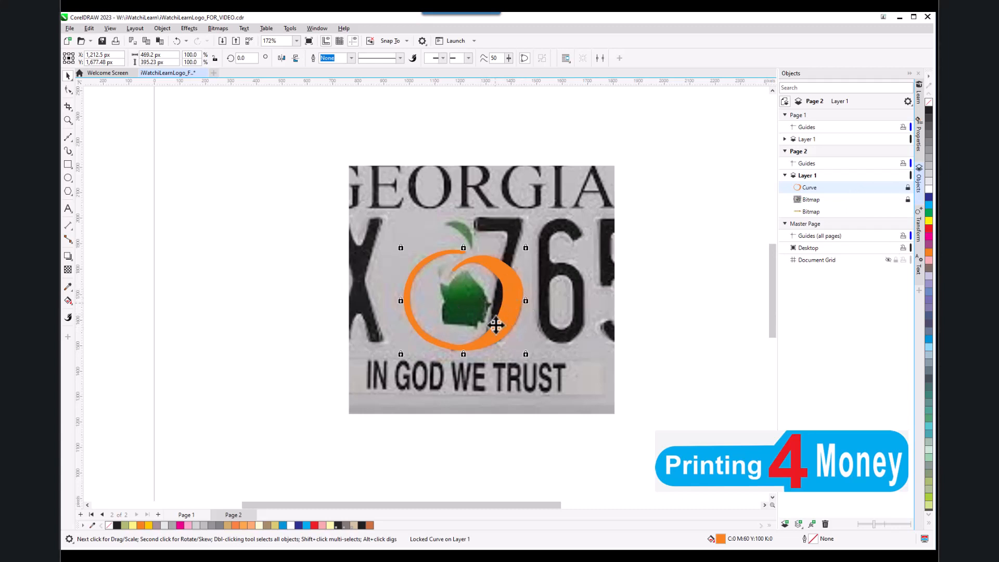
key(Escape)
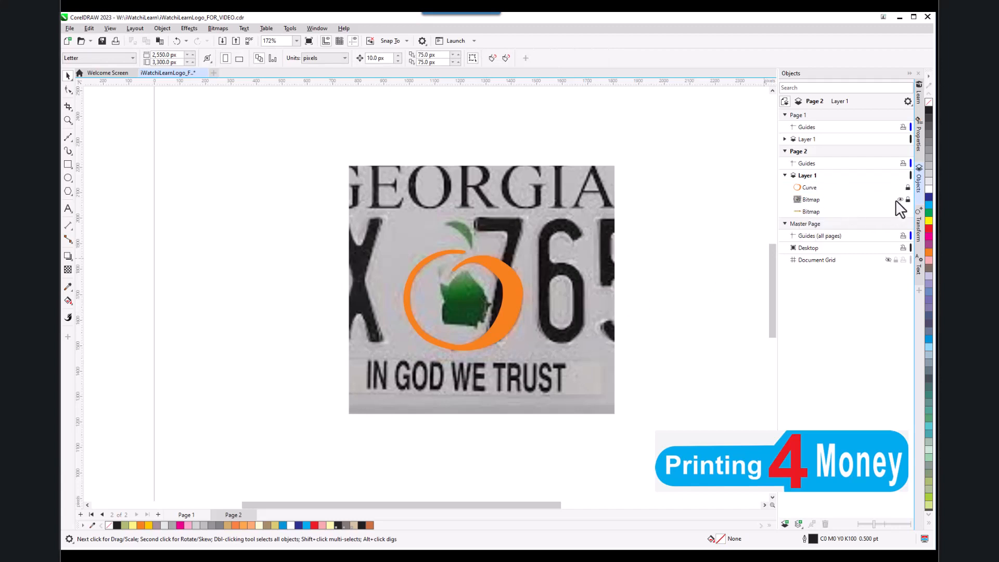
click(907, 189)
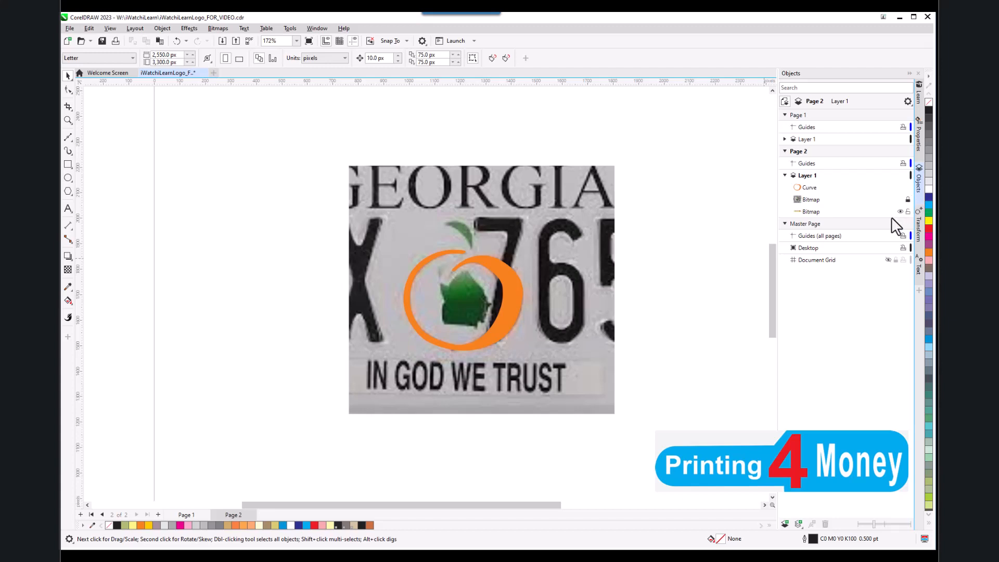
- Move the orange ring curve off the bitmap to the page's left edge and compare it with the original emblem
click(504, 327)
scroll(514, 327, down, 3)
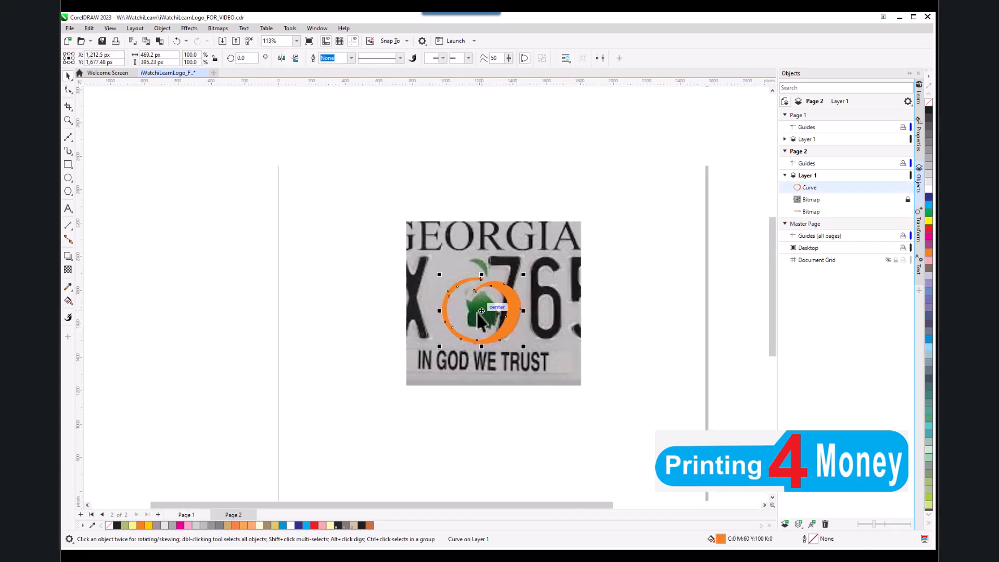
drag(467, 313, 303, 285)
click(368, 366)
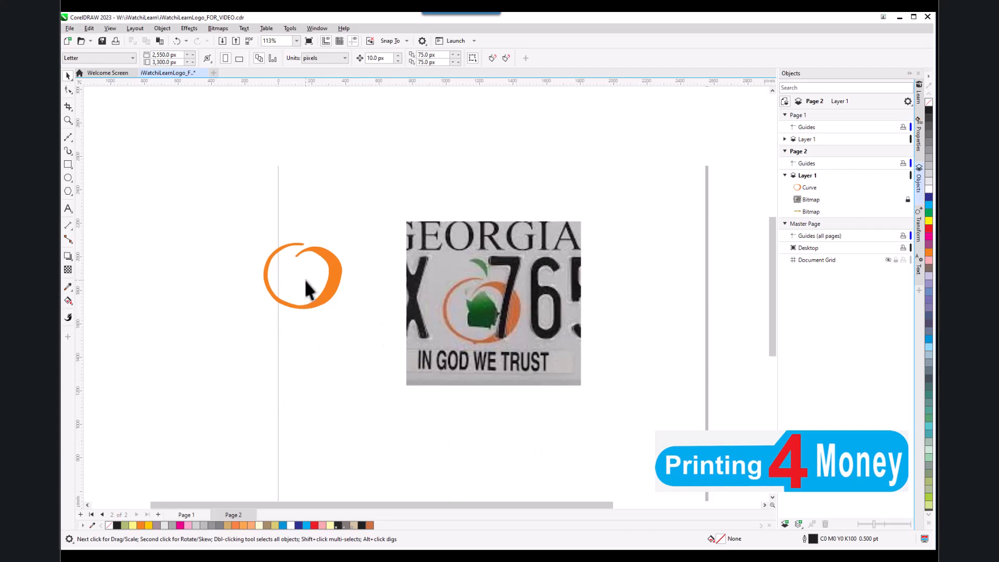
scroll(305, 275, up, 2)
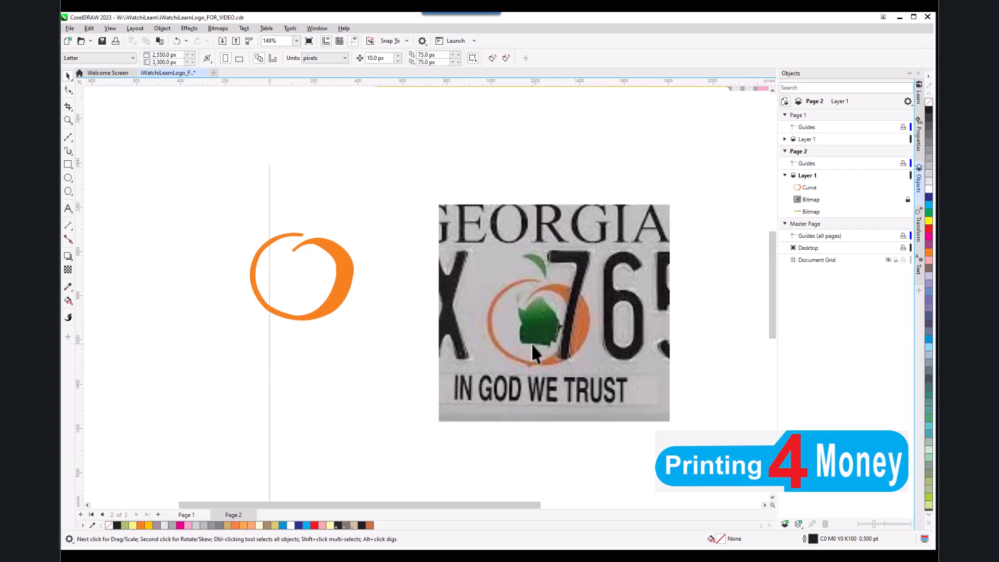
scroll(357, 345, down, 3)
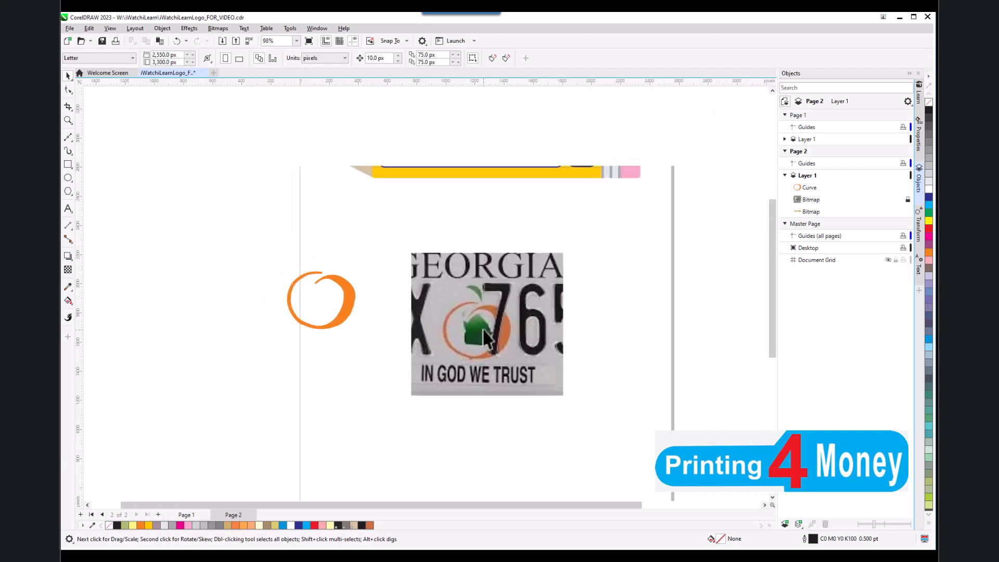
scroll(478, 329, up, 2)
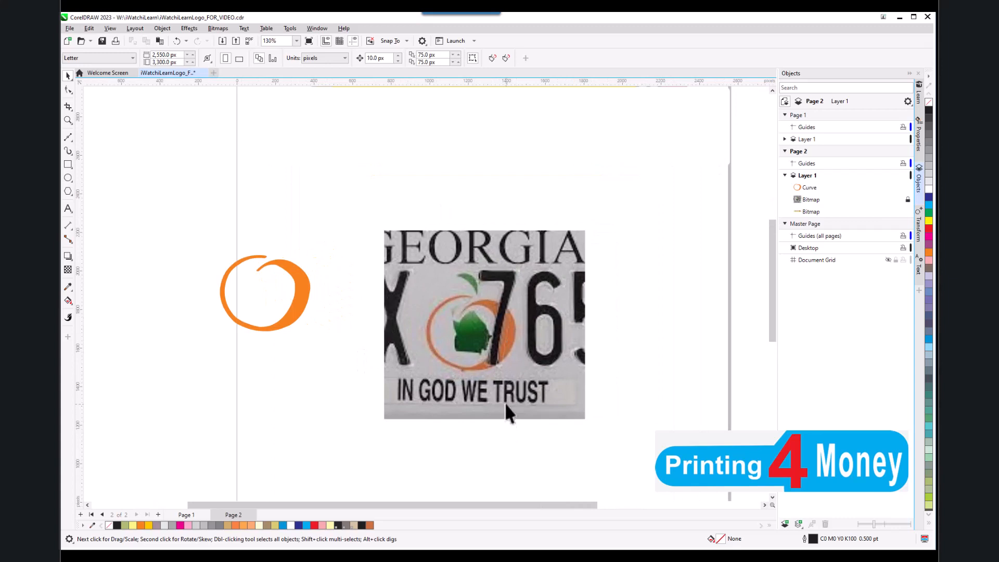
scroll(415, 352, down, 2)
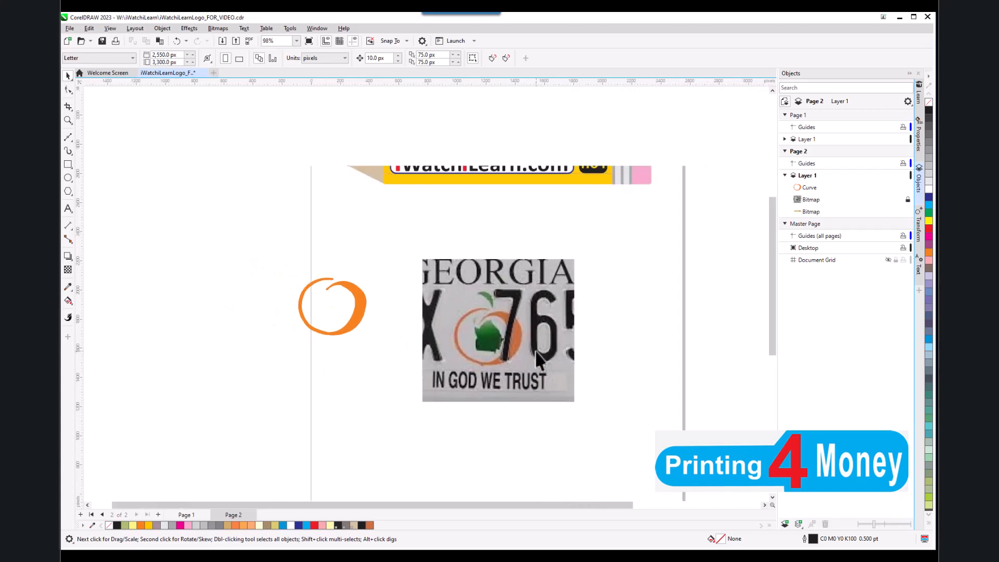
click(376, 326)
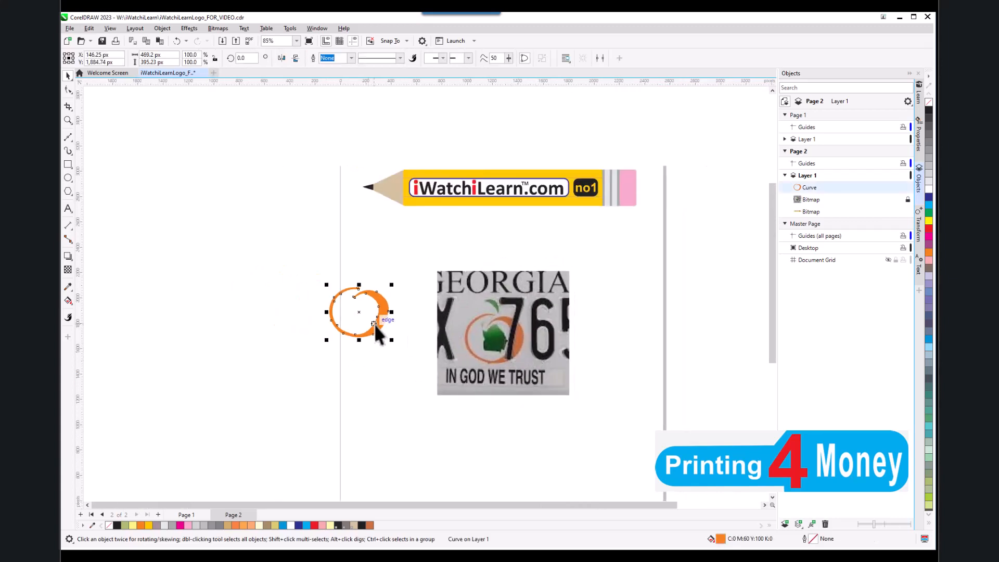
right_click(375, 326)
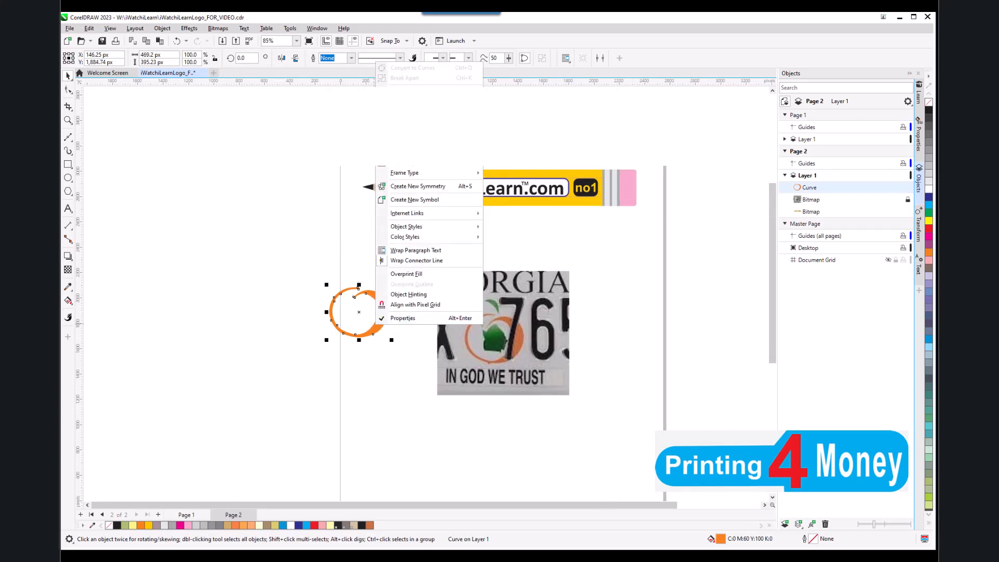
key(Escape)
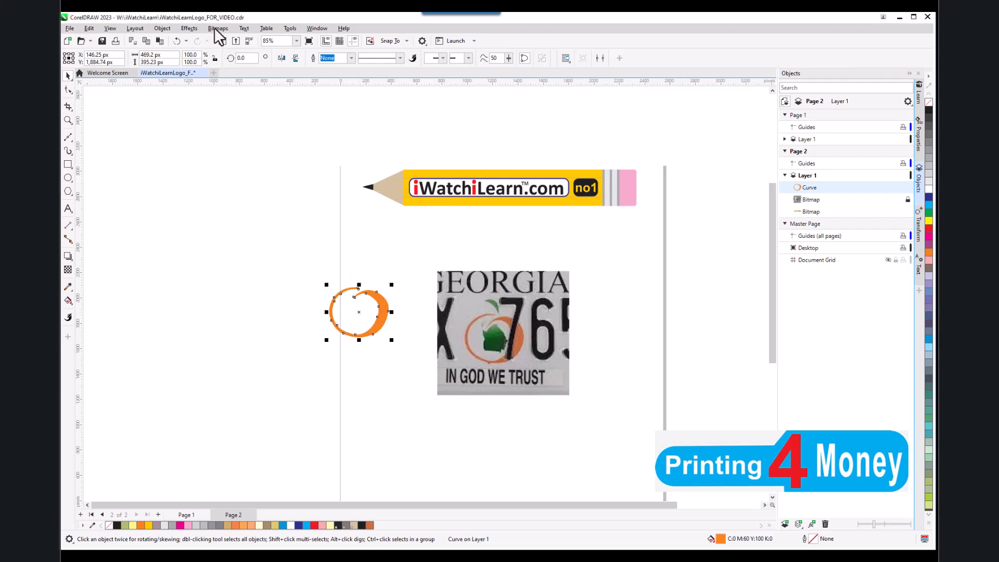
click(215, 28)
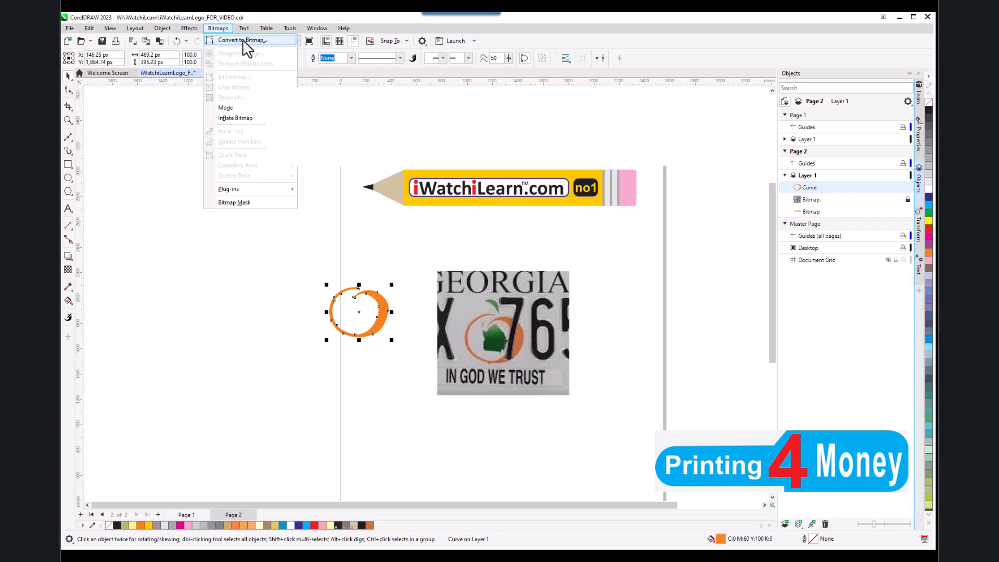
click(276, 286)
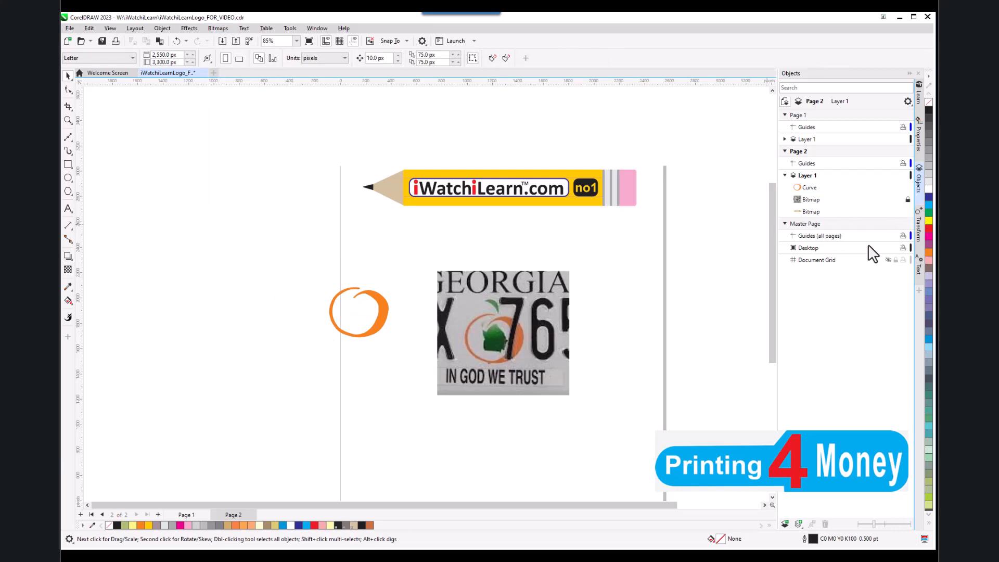
- Hide the Objects docker and show it again
click(907, 199)
click(287, 29)
mouse_move(306, 29)
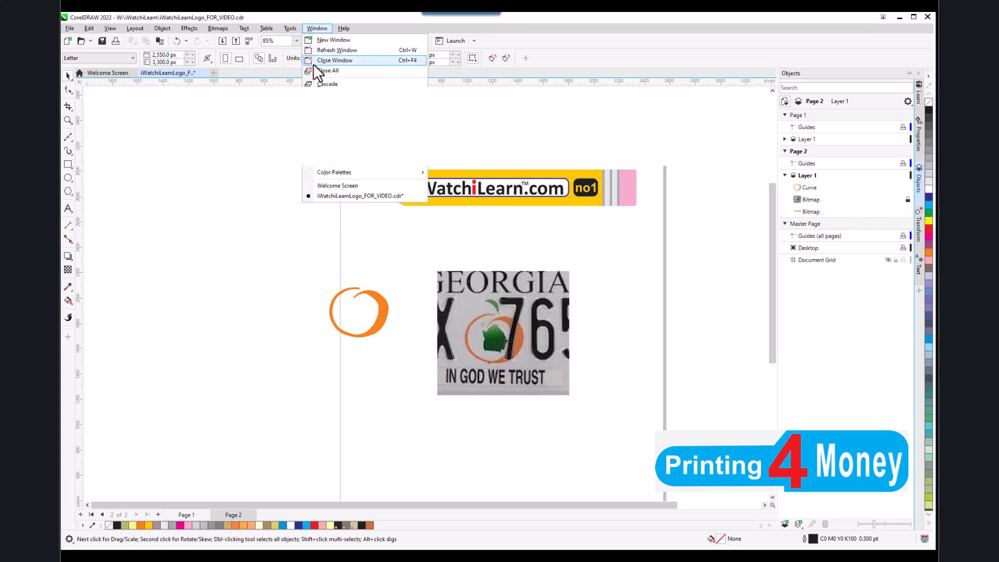
mouse_move(364, 167)
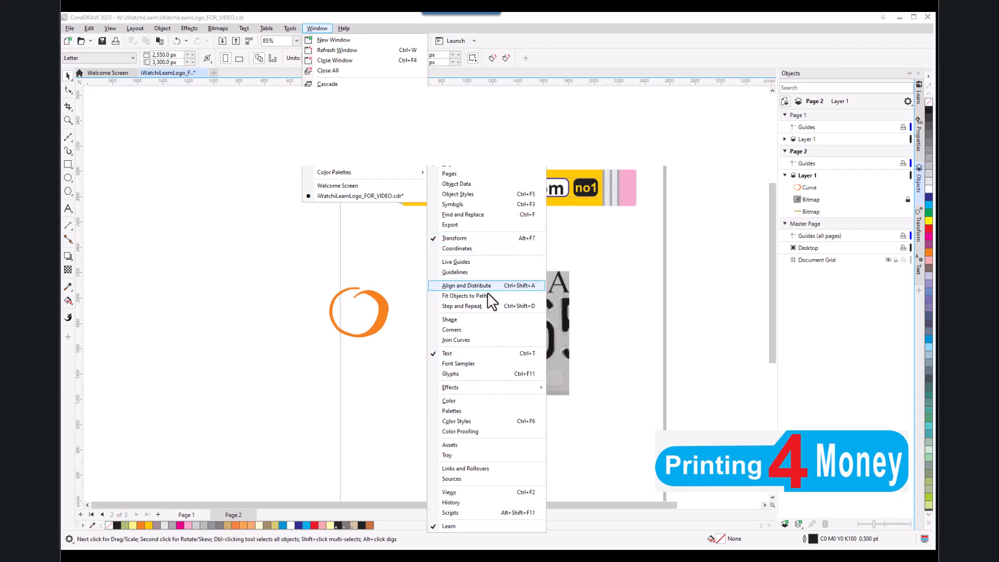
click(437, 166)
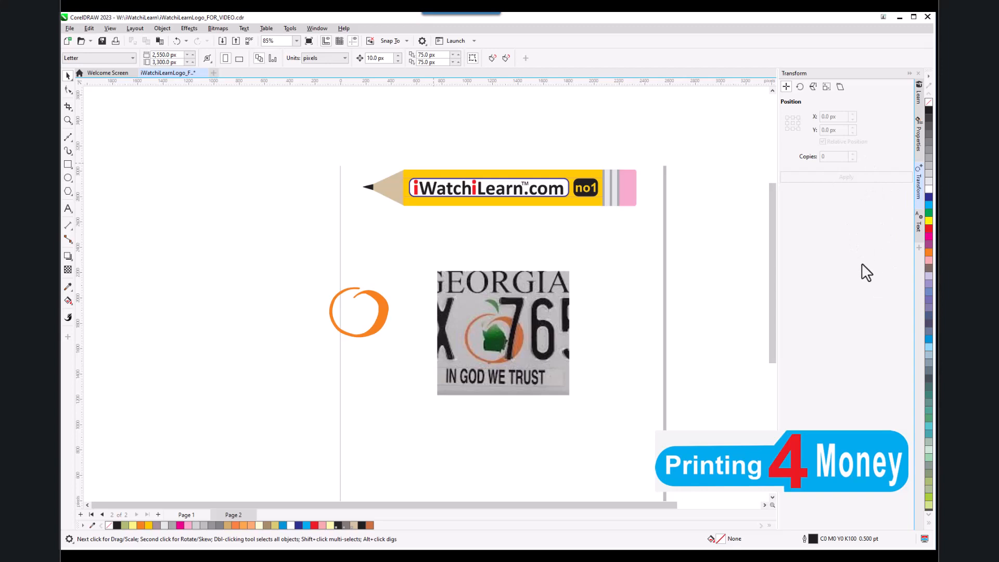
click(289, 29)
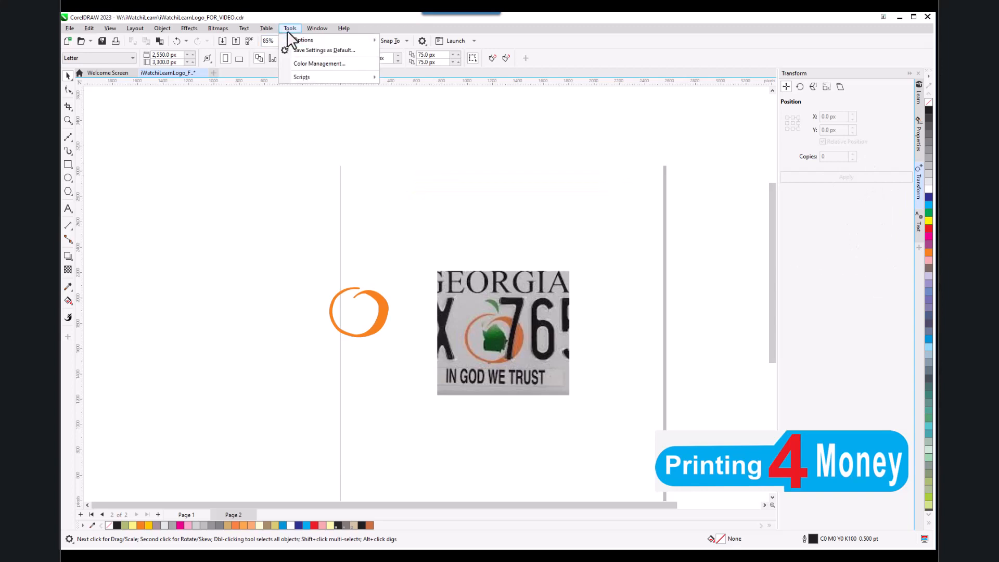
mouse_move(308, 31)
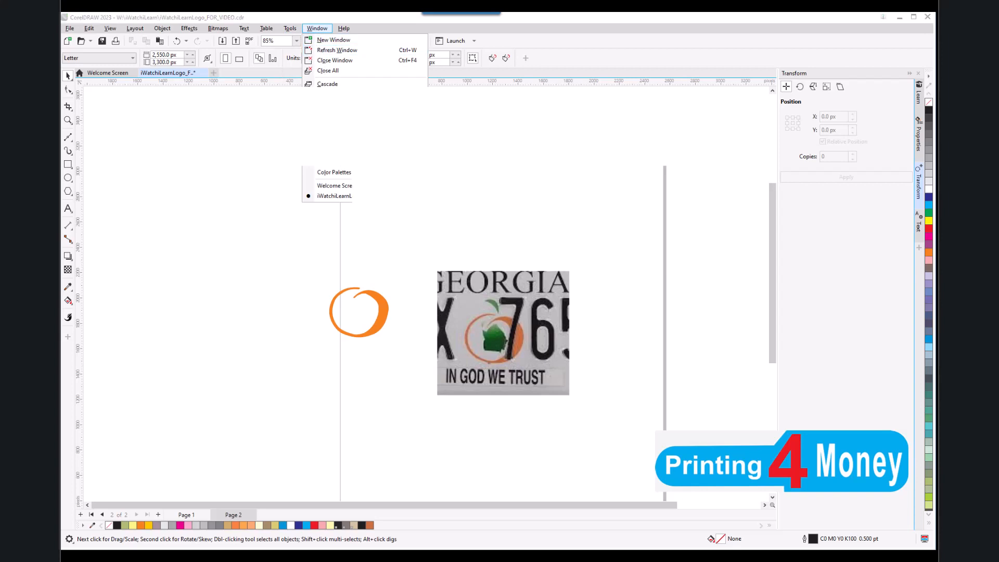
mouse_move(329, 152)
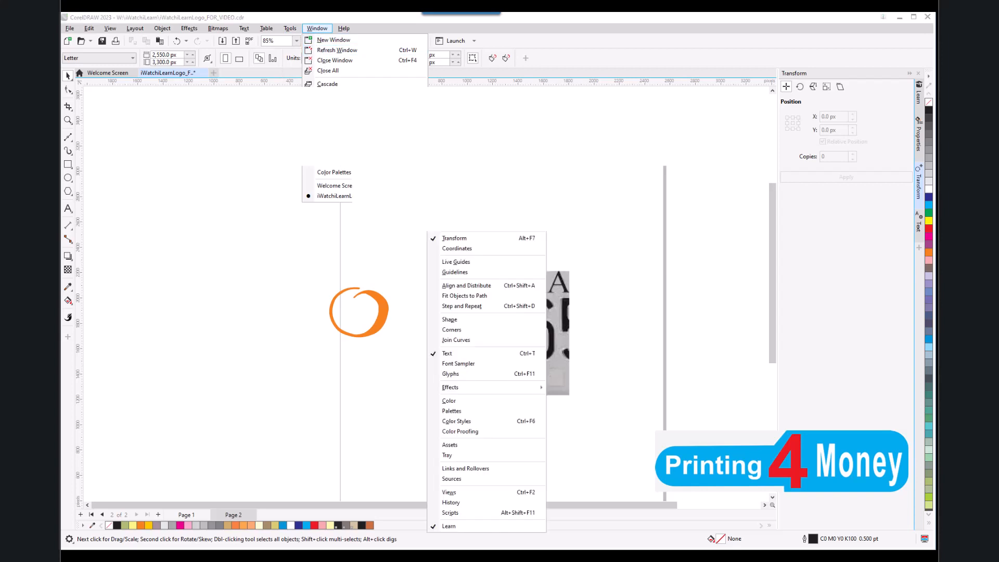
click(463, 162)
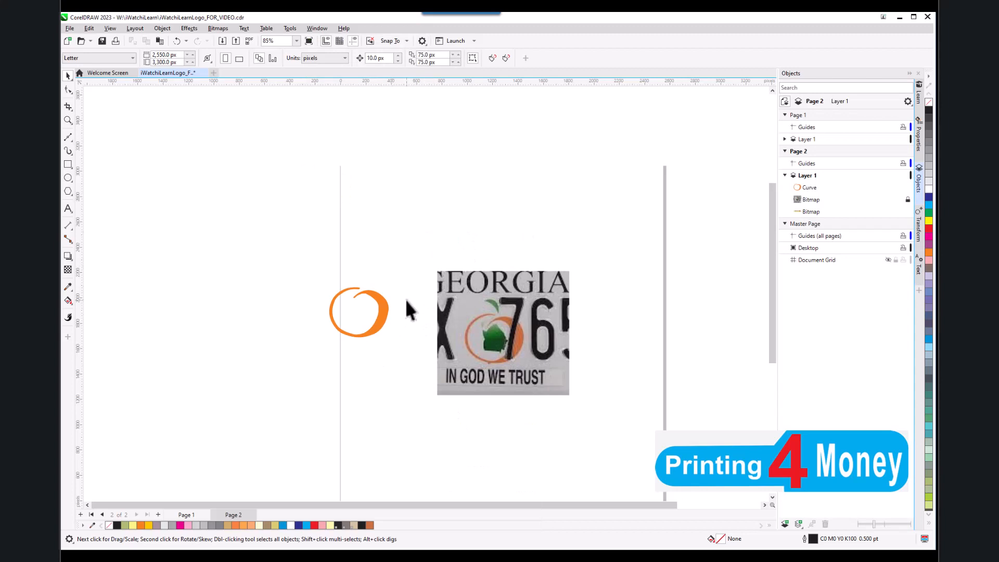
- Move the orange ring curve back over the peach emblem on the license plate bitmap and deselect it
scroll(401, 312, up, 1)
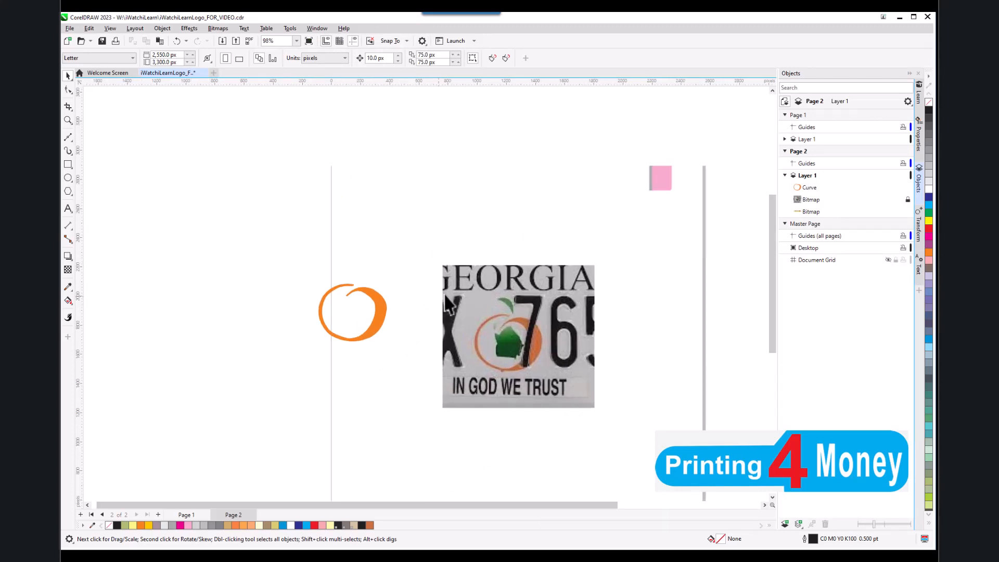
scroll(407, 258, down, 3)
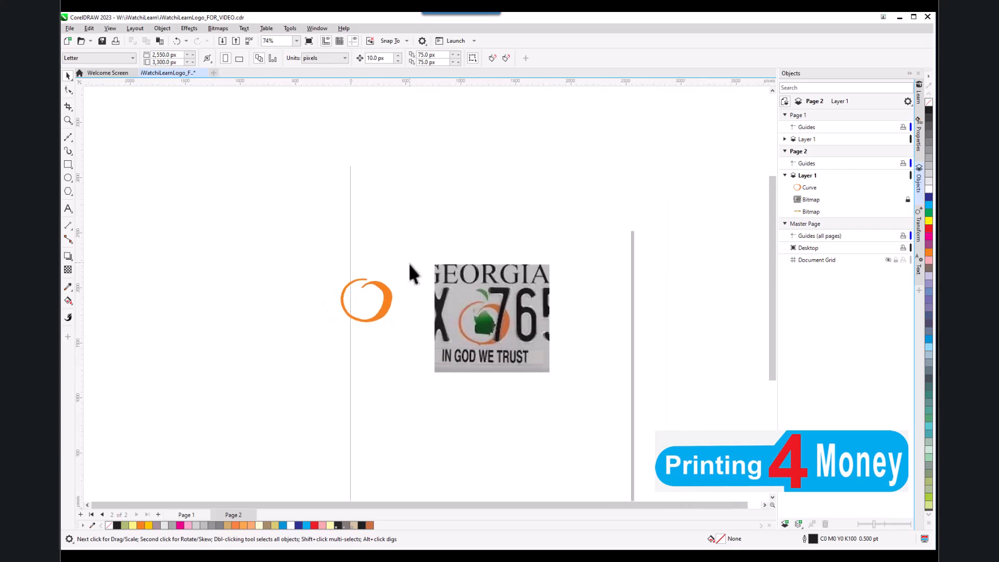
scroll(418, 304, up, 1)
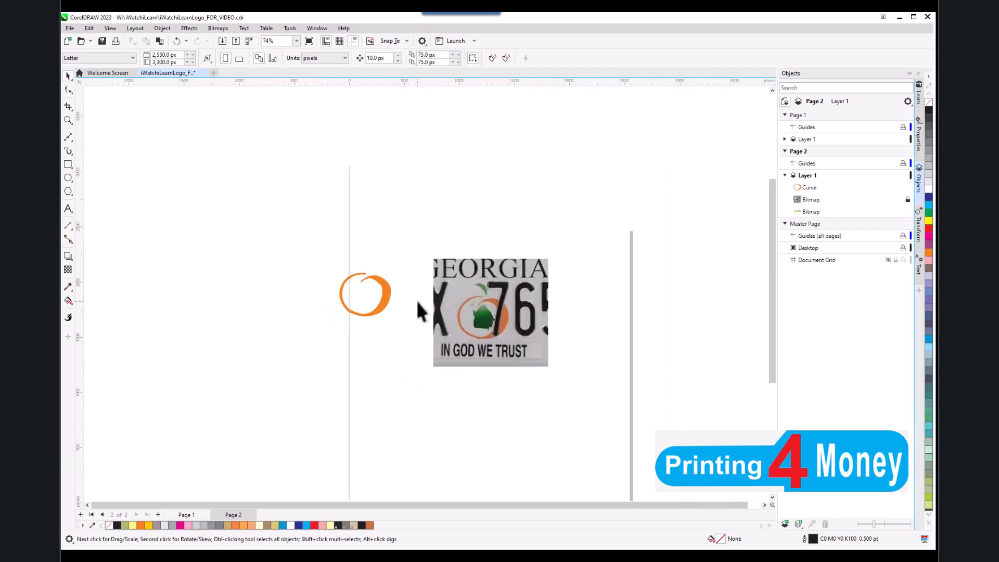
click(384, 298)
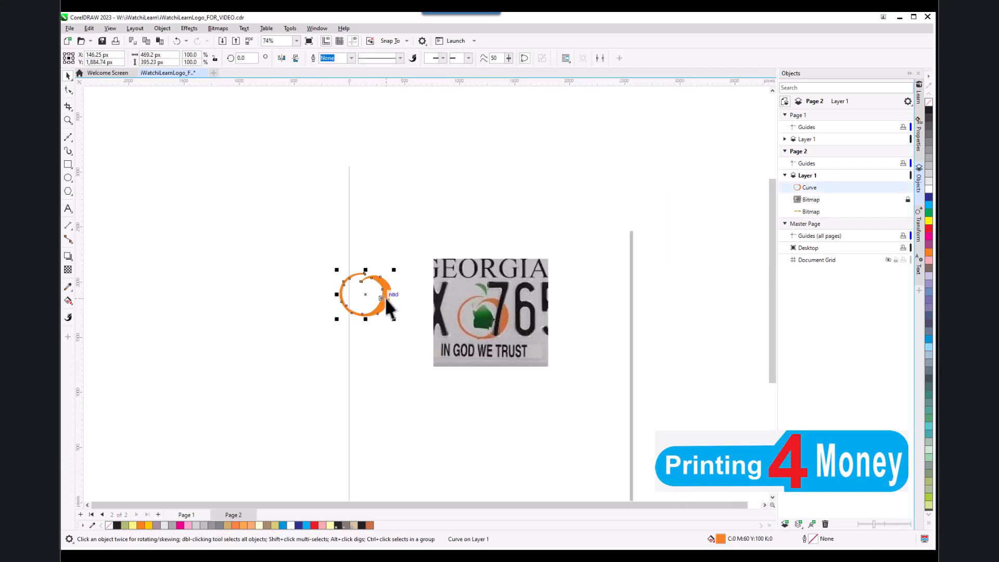
drag(385, 298, 500, 320)
scroll(495, 324, up, 5)
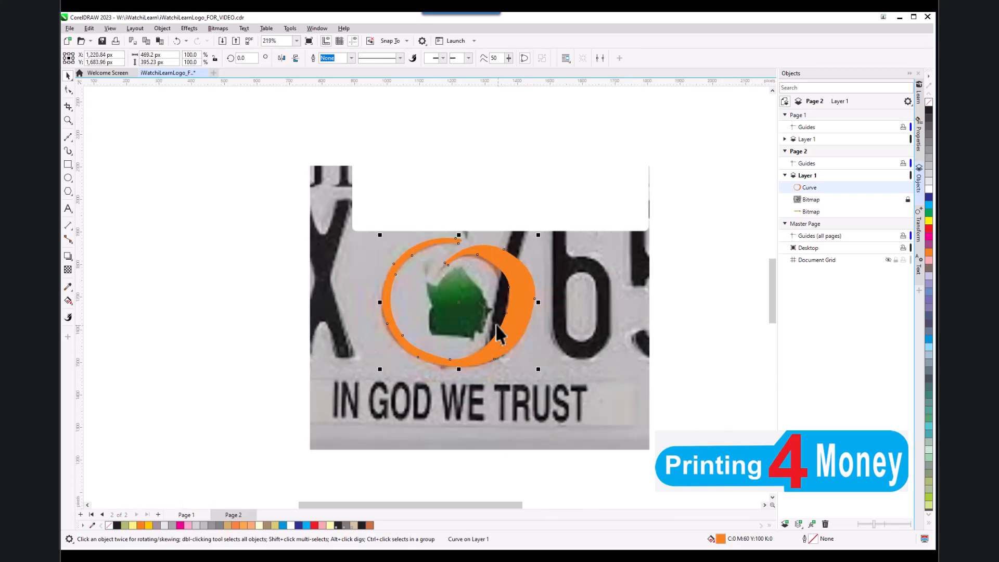
scroll(495, 324, down, 4)
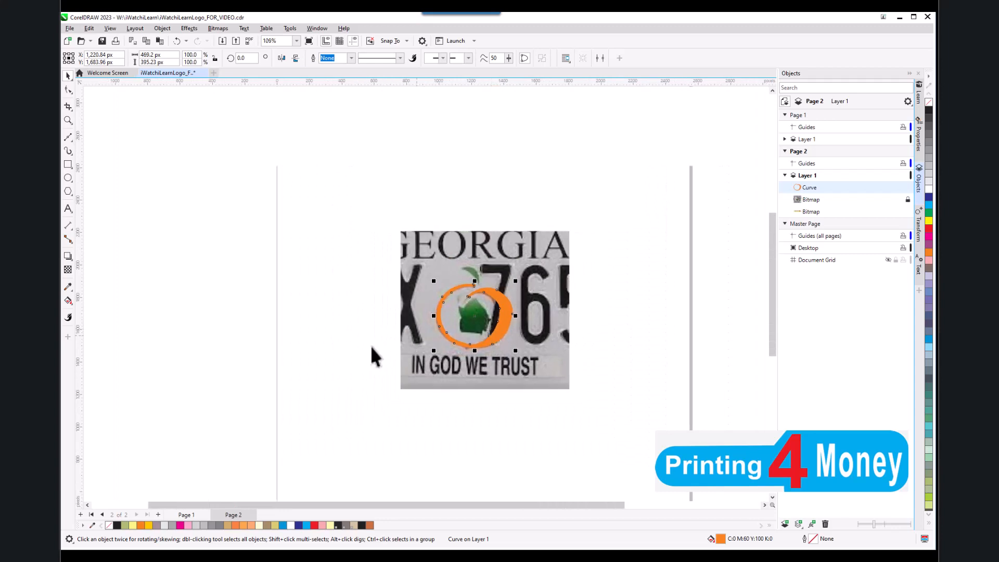
click(348, 343)
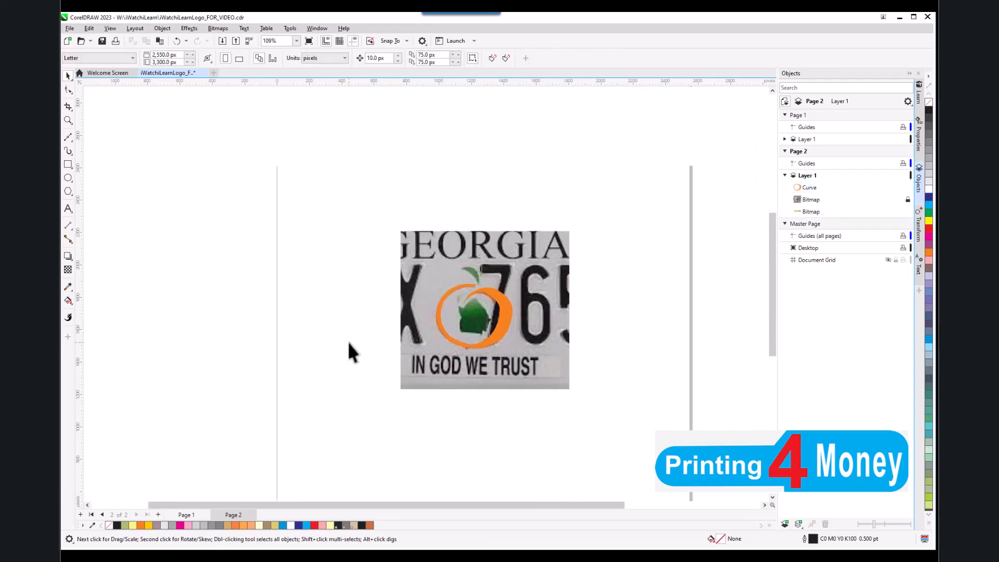
scroll(470, 326, up, 2)
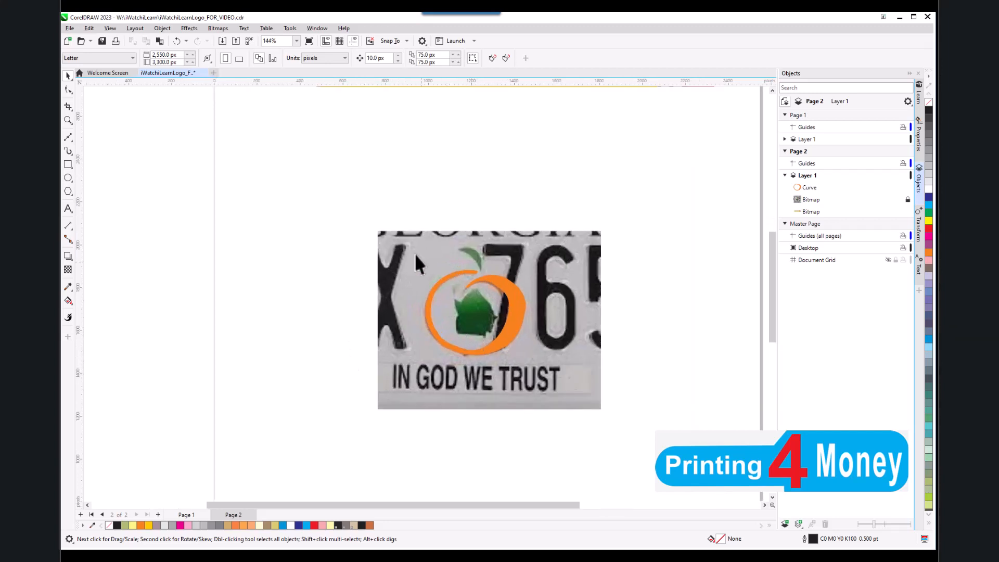
- Set the document's ruler units to inches, keeping the same units for the nudge distance
click(382, 58)
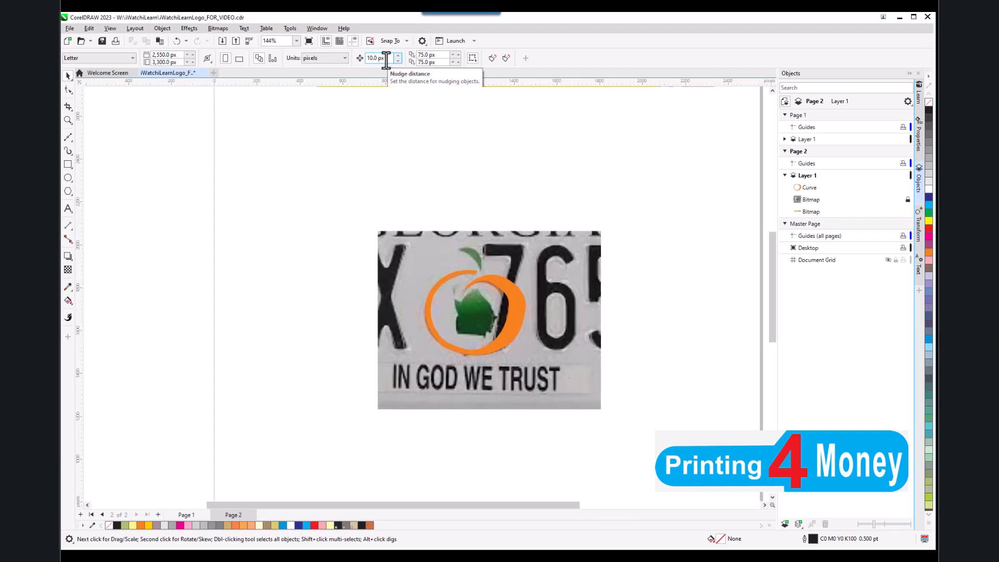
right_click(386, 59)
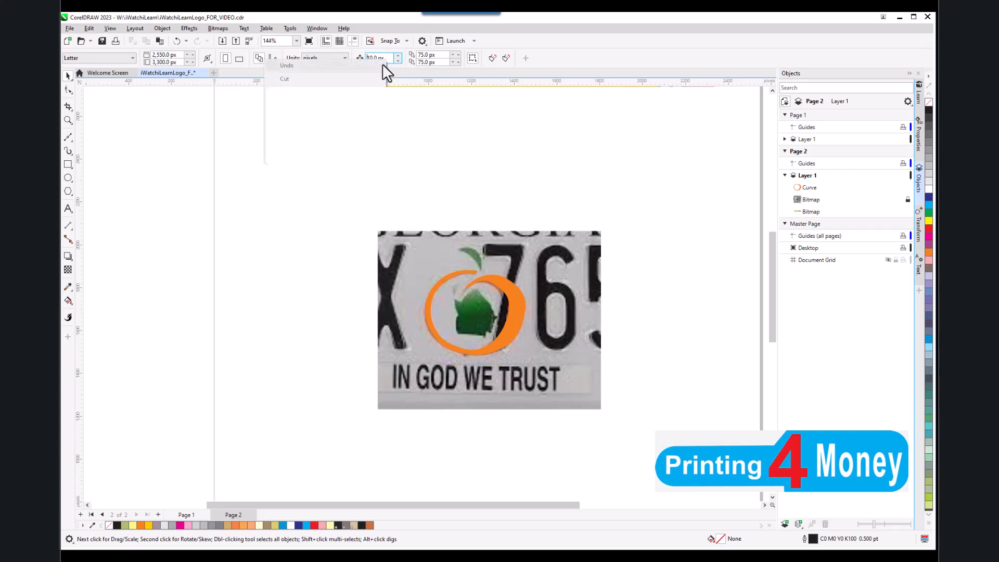
right_click(412, 81)
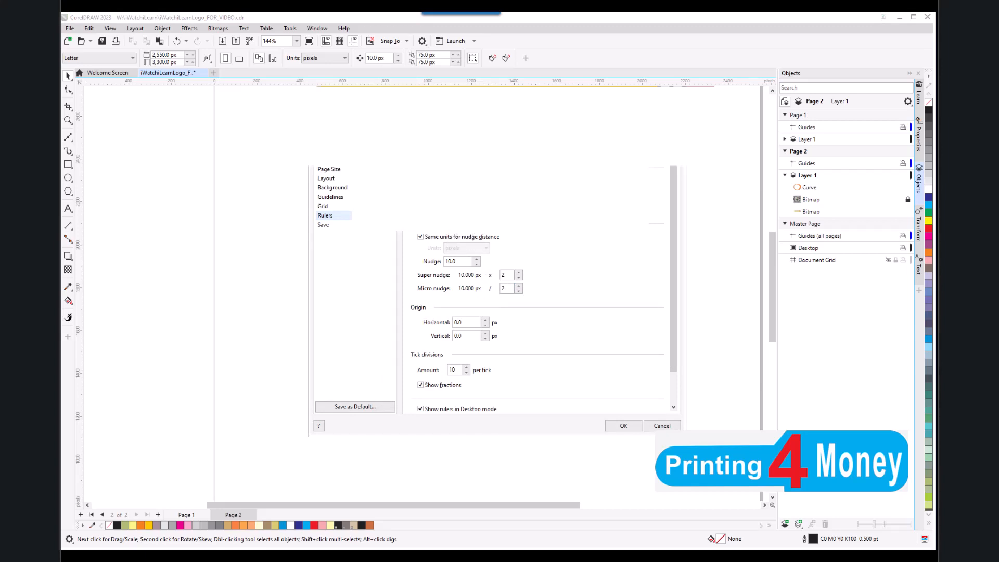
click(494, 182)
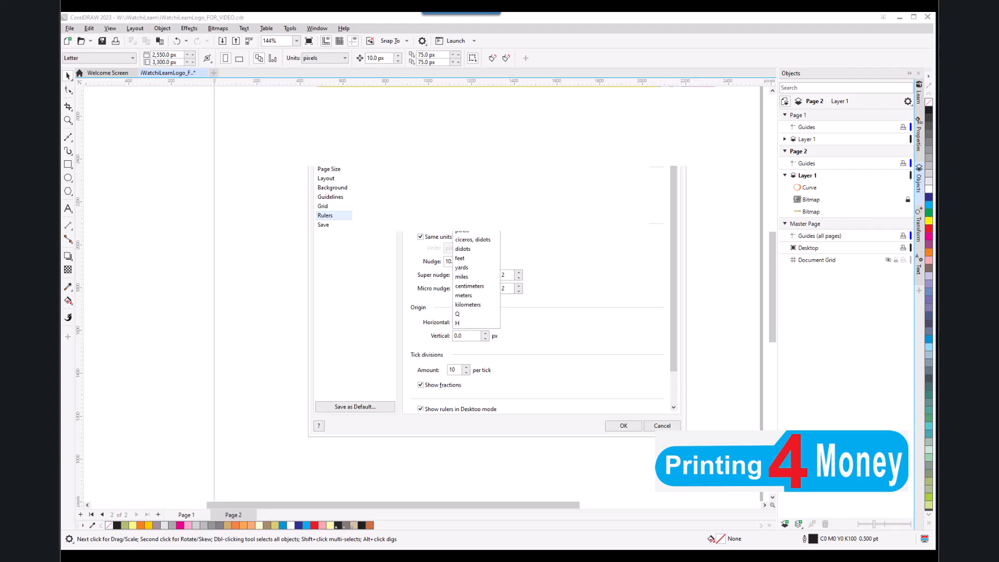
click(462, 231)
click(622, 424)
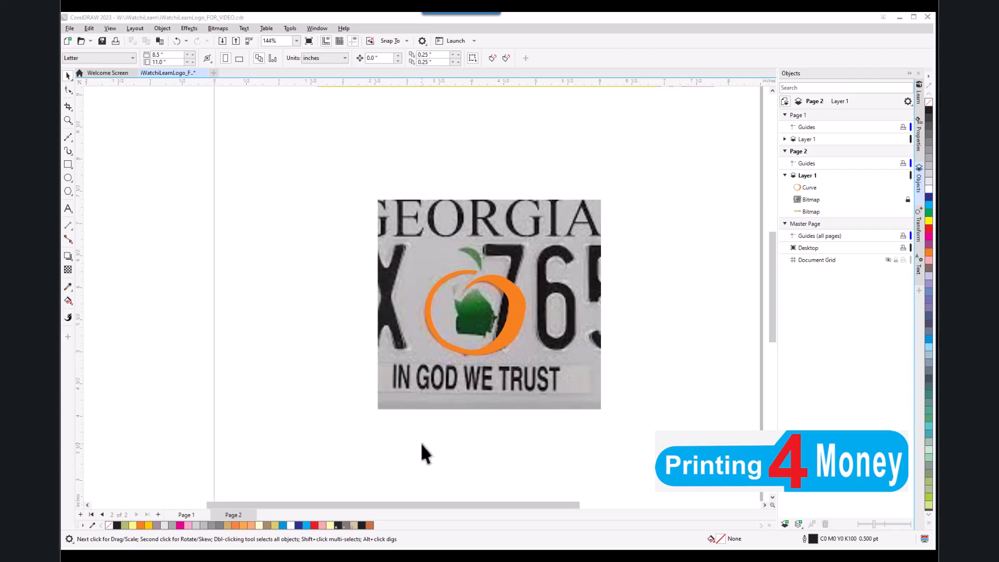
- Set the nudge distance to 0.001 inches and nudge the orange peach curve slightly left over the license plate image
scroll(498, 313, up, 1)
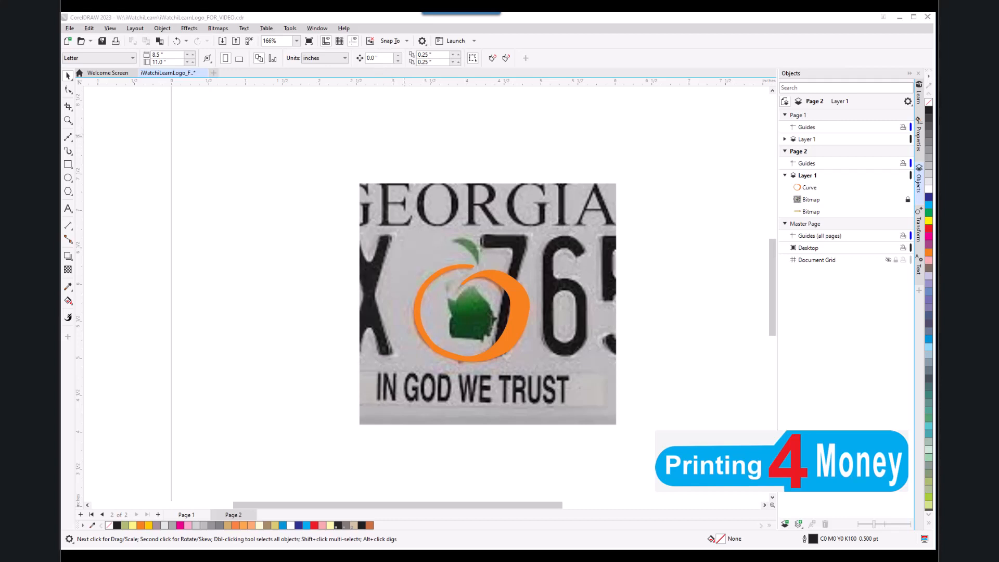
click(290, 222)
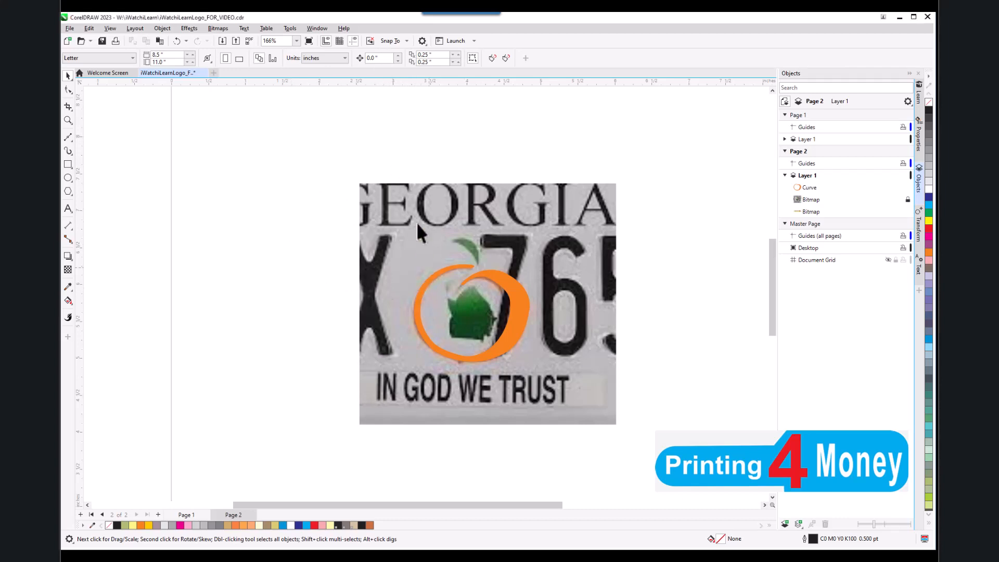
click(385, 59)
text(.001)
key(Return)
scroll(474, 359, up, 1)
click(493, 354)
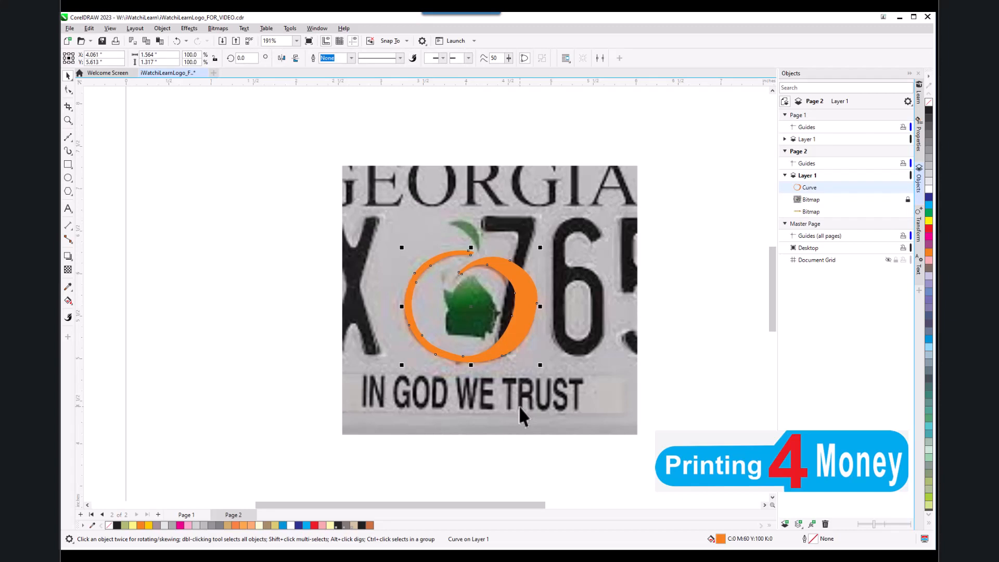
key(Left)
click(280, 301)
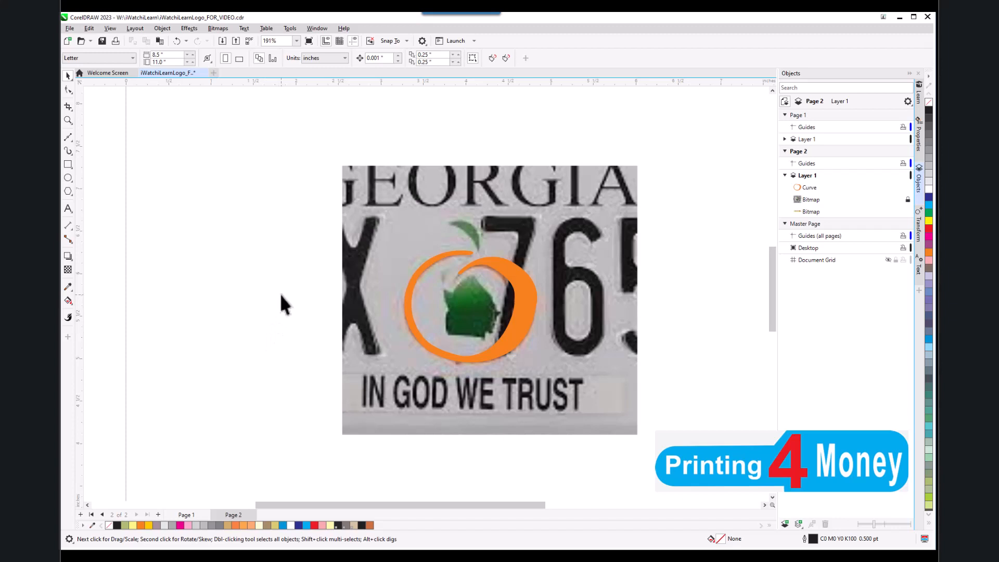
- Set the nudge distance to 0.01 inches and nudge the orange curve one step right and one step back left
click(388, 58)
text(.01)
key(Return)
click(519, 331)
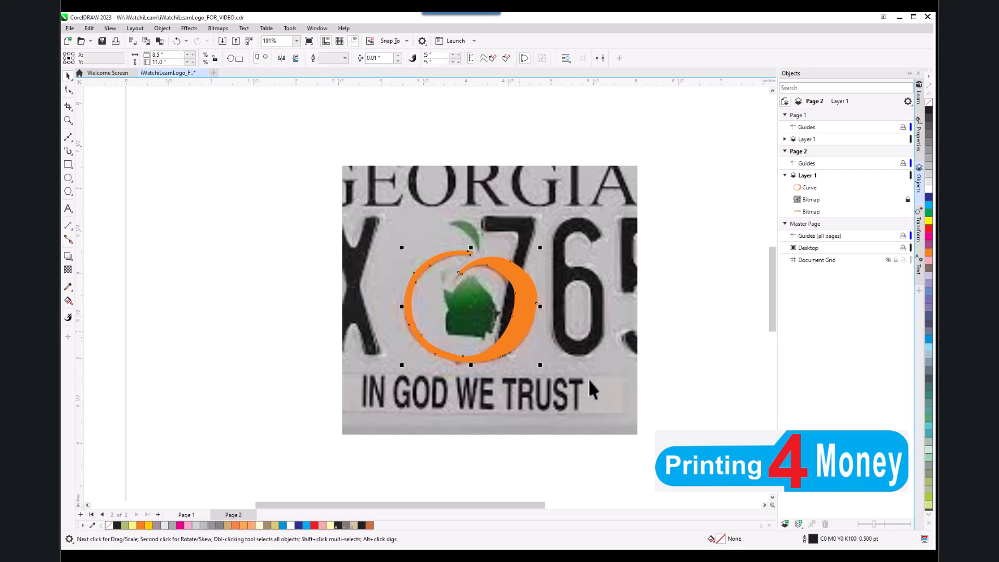
key(Right)
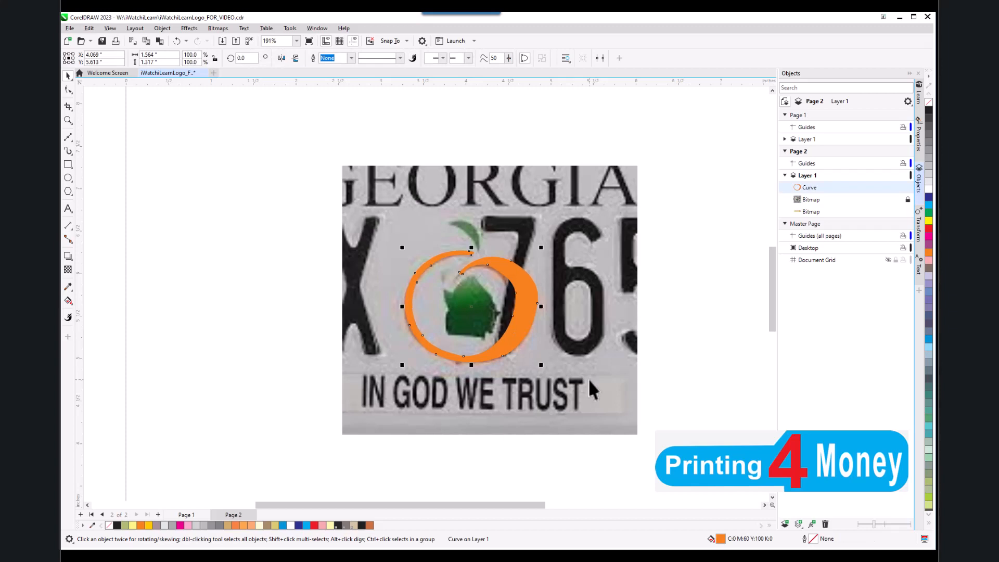
key(Left)
click(218, 284)
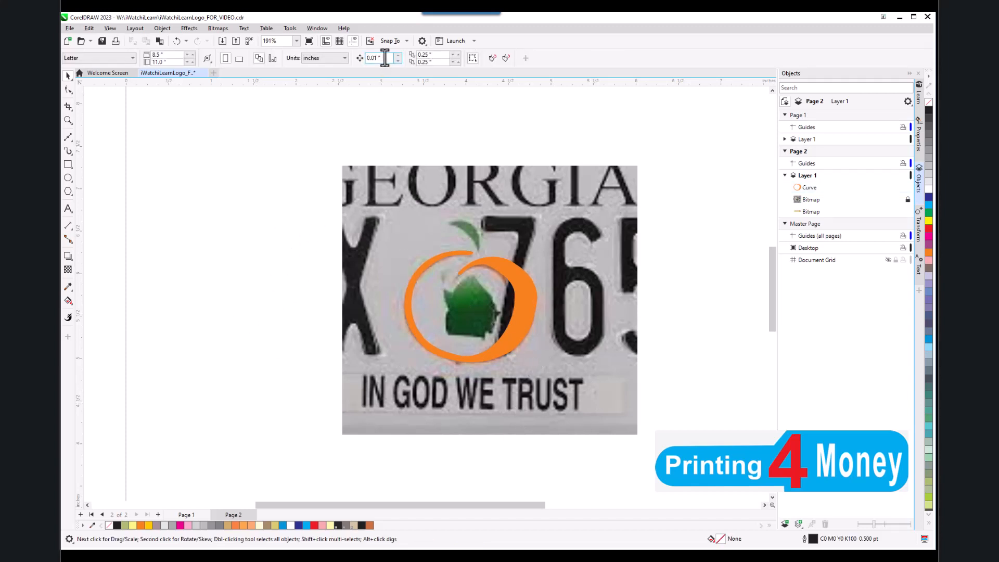
- Set the nudge distance to 0.25 inches and nudge the orange curve two steps right and two steps back left
drag(391, 57, 355, 61)
text(.25)
key(Return)
click(508, 347)
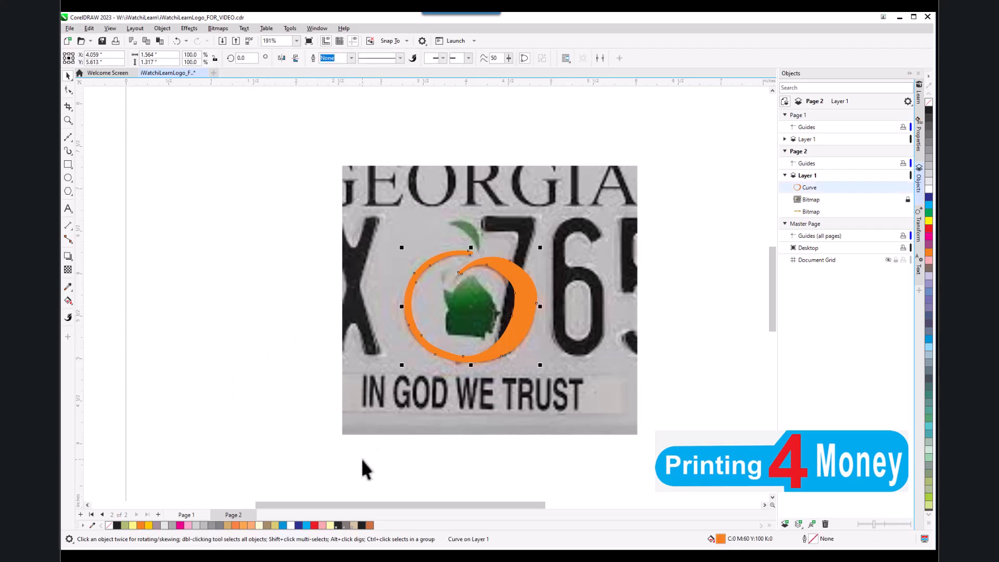
key(Right)
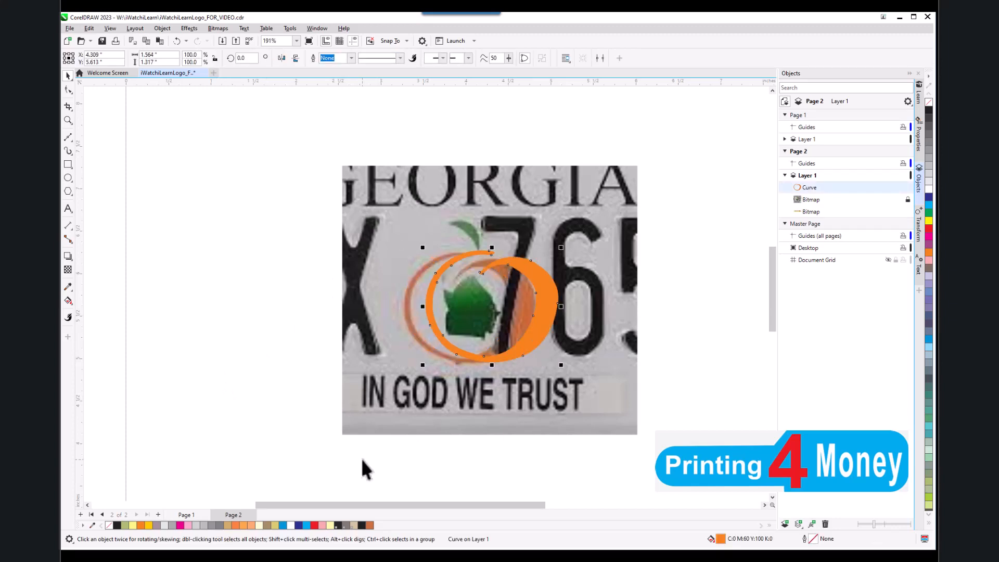
key(Right)
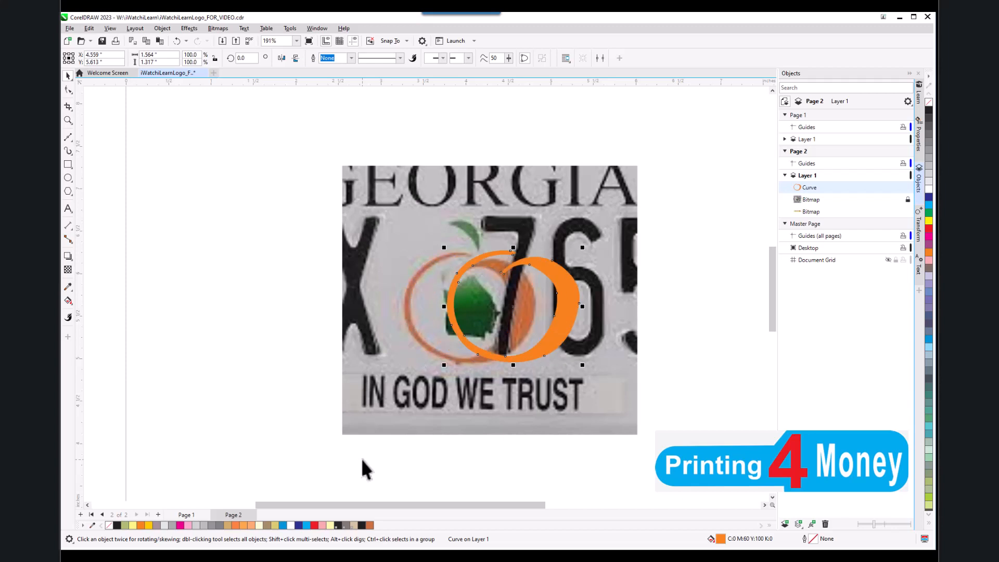
key(Left)
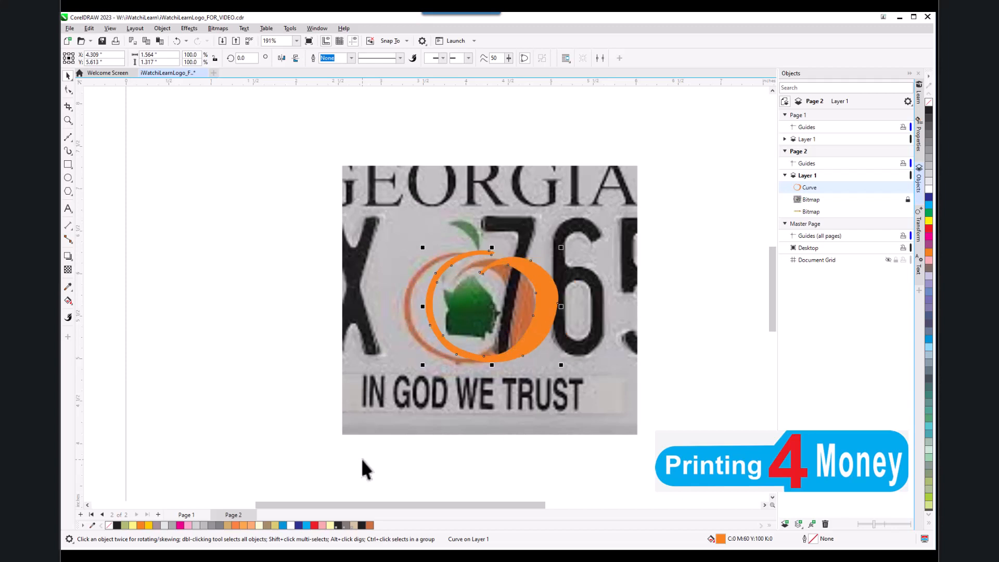
key(Left)
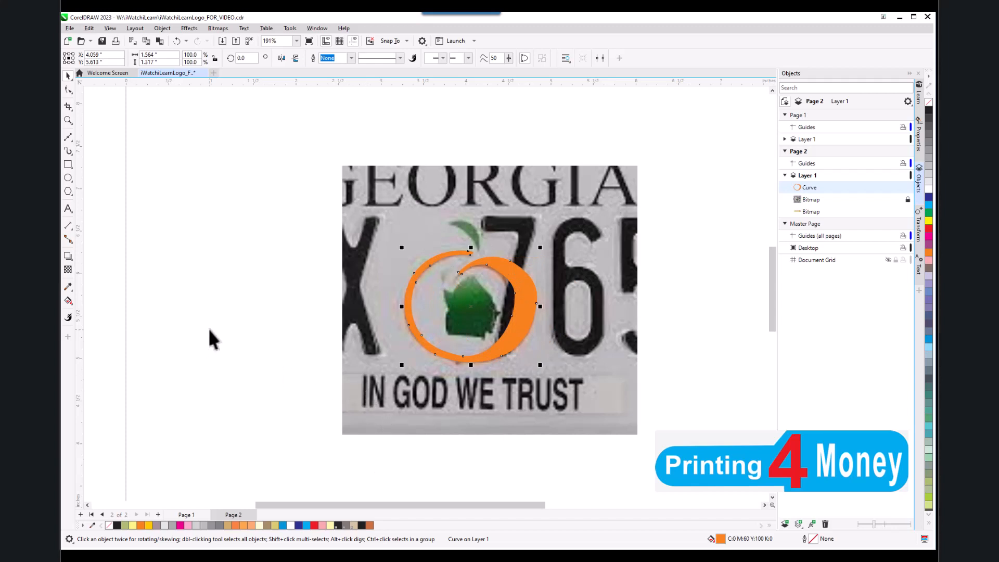
click(209, 327)
- Set the nudge distance to 5 inches and nudge the orange curve right once to uncover the peach on the license plate
double_click(373, 58)
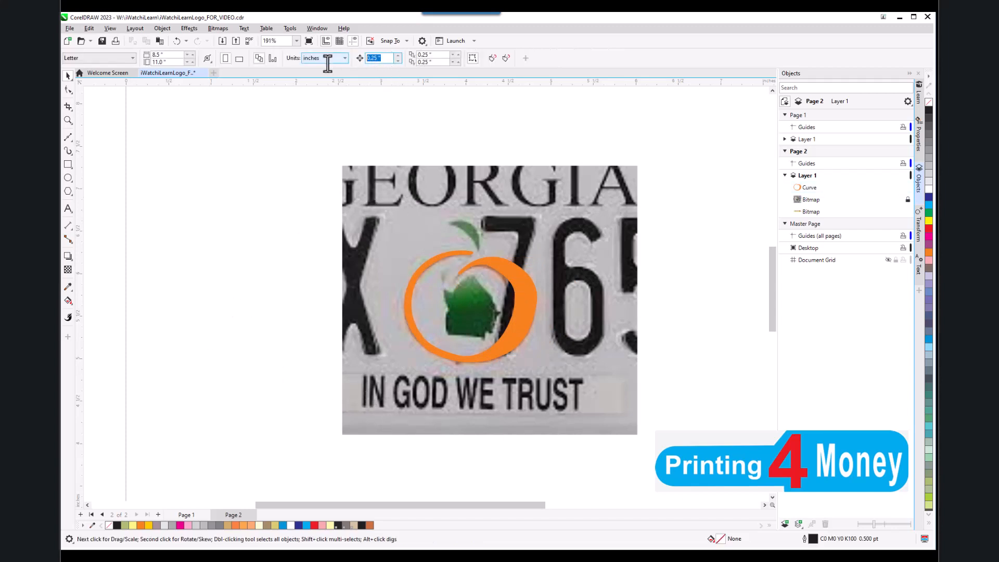
text(5)
key(Return)
scroll(281, 171, down, 3)
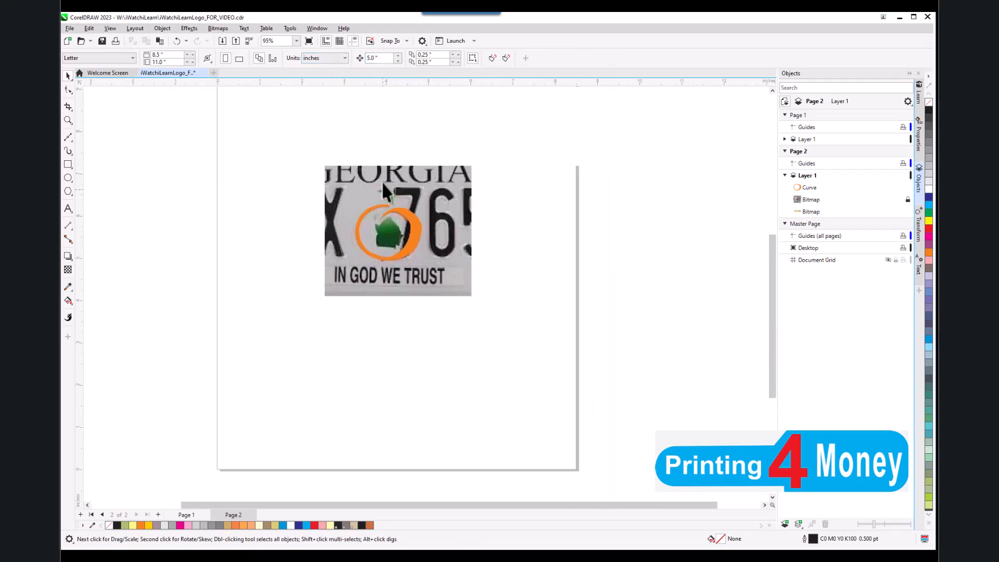
scroll(382, 189, up, 1)
click(423, 272)
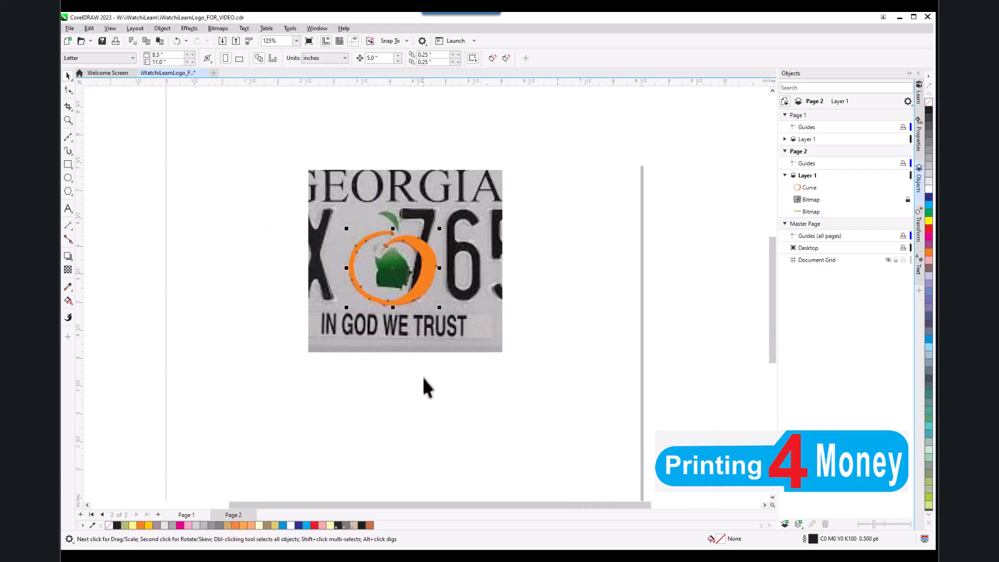
key(Right)
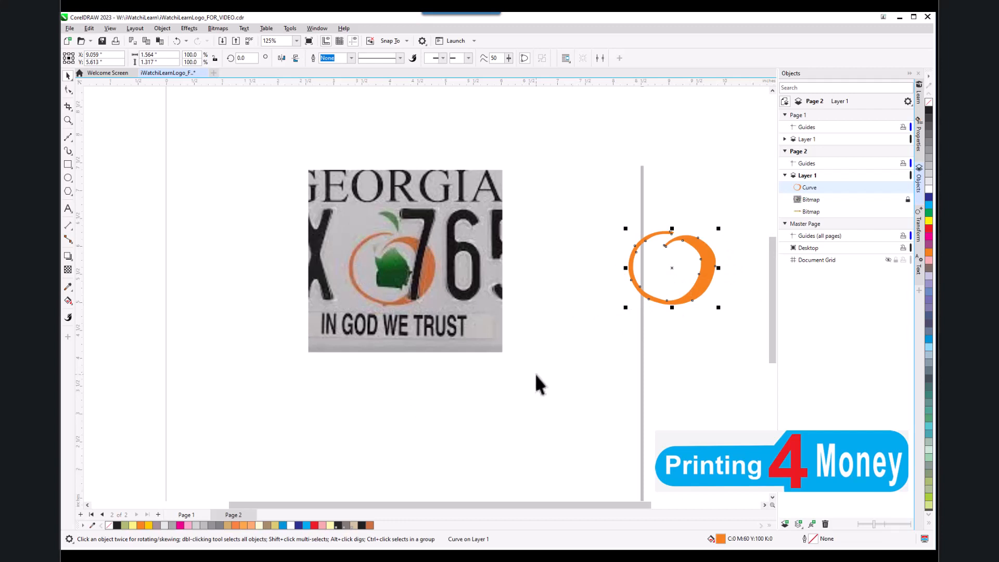
scroll(401, 253, up, 2)
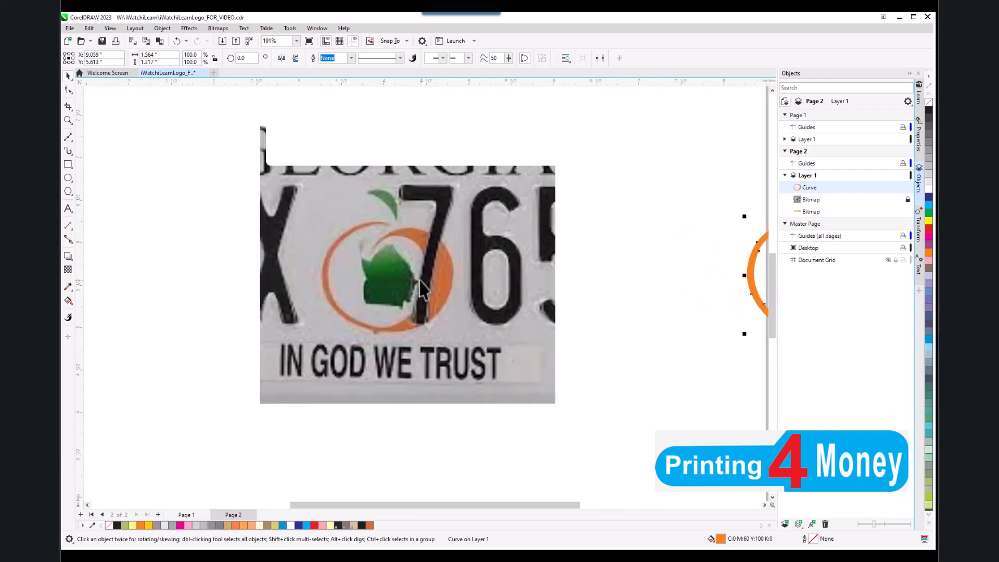
scroll(362, 254, down, 2)
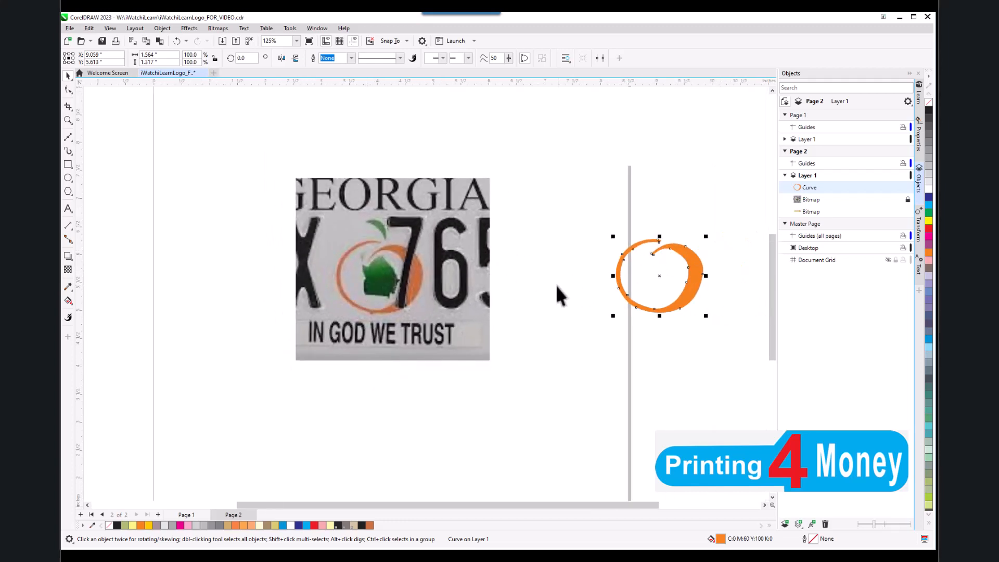
- Nudge the orange curve 5 inches left, back over the peach on the license plate
click(503, 428)
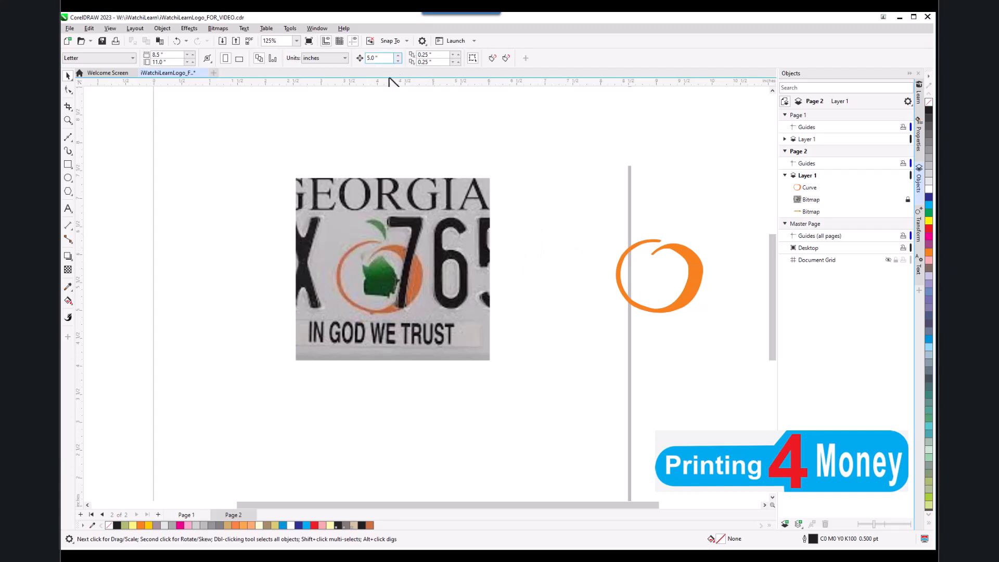
click(685, 299)
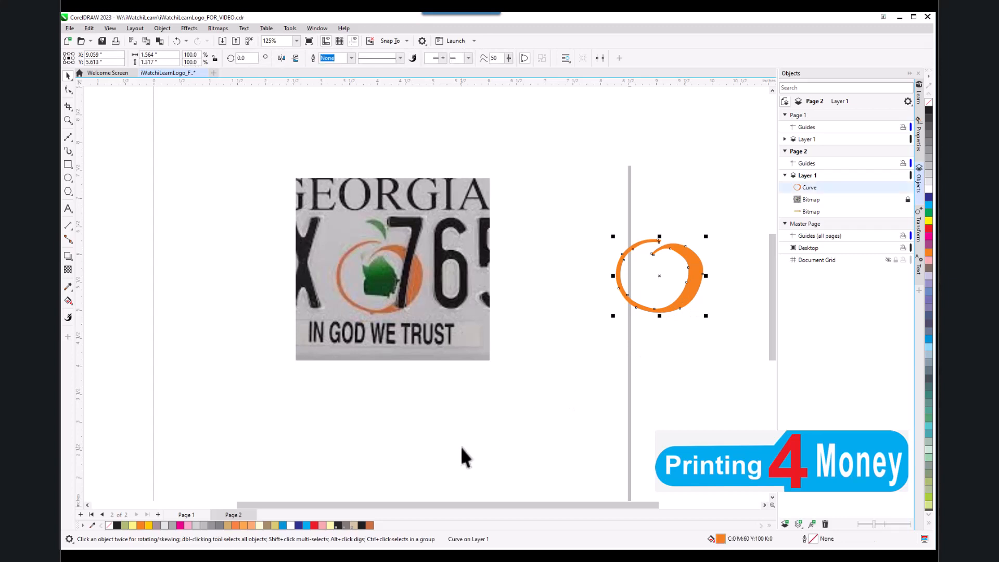
key(Left)
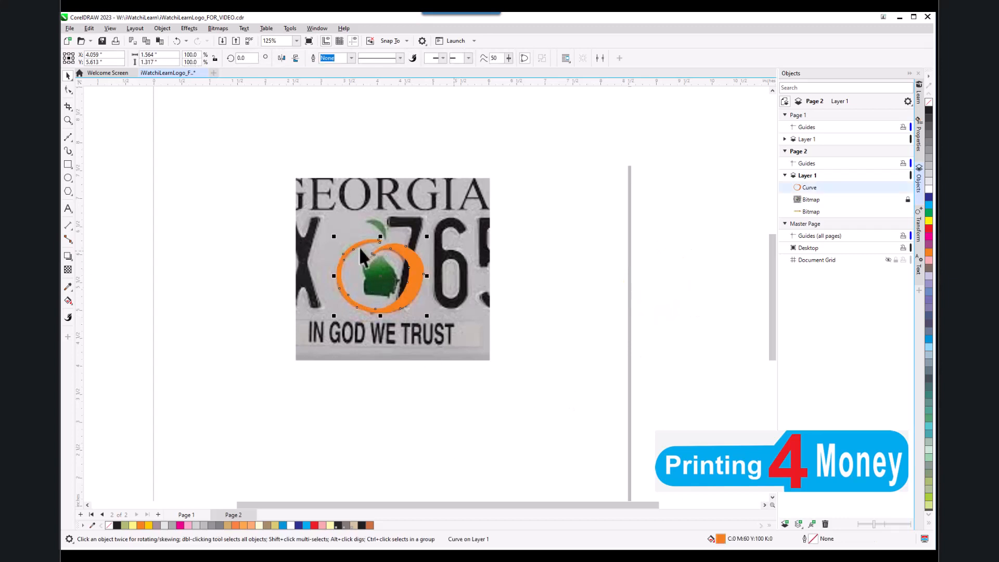
scroll(356, 249, up, 2)
scroll(353, 270, up, 1)
scroll(354, 288, down, 1)
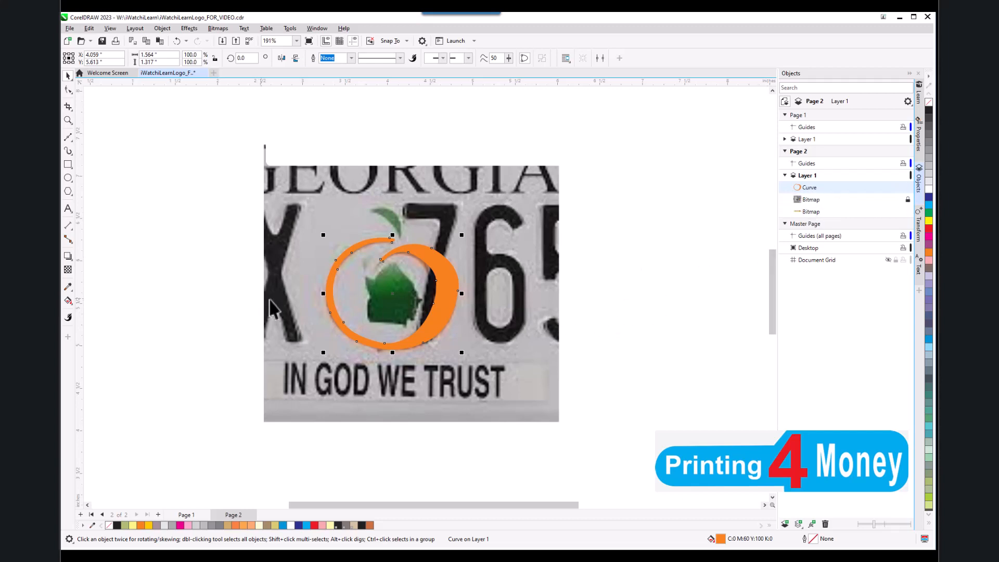
scroll(270, 309, down, 4)
scroll(416, 260, down, 1)
scroll(383, 302, up, 2)
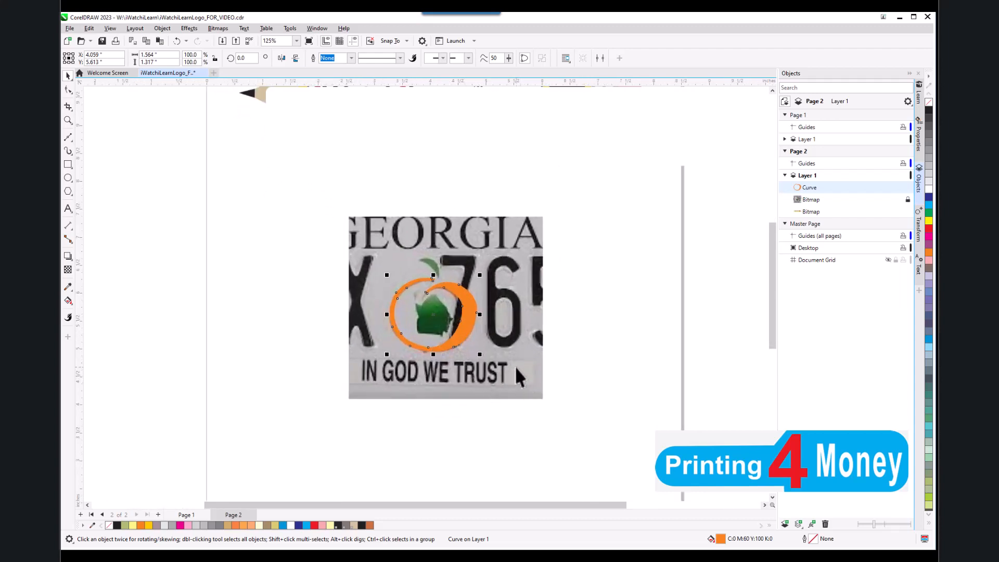
- Unlock the license plate bitmap and open it for editing in Corel PHOTO-PAINT
key(Escape)
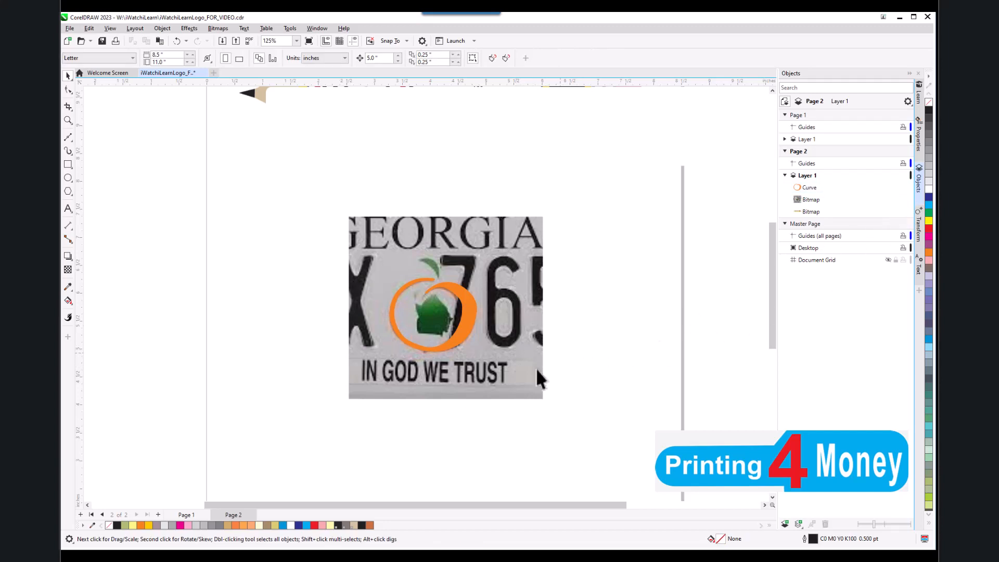
click(483, 379)
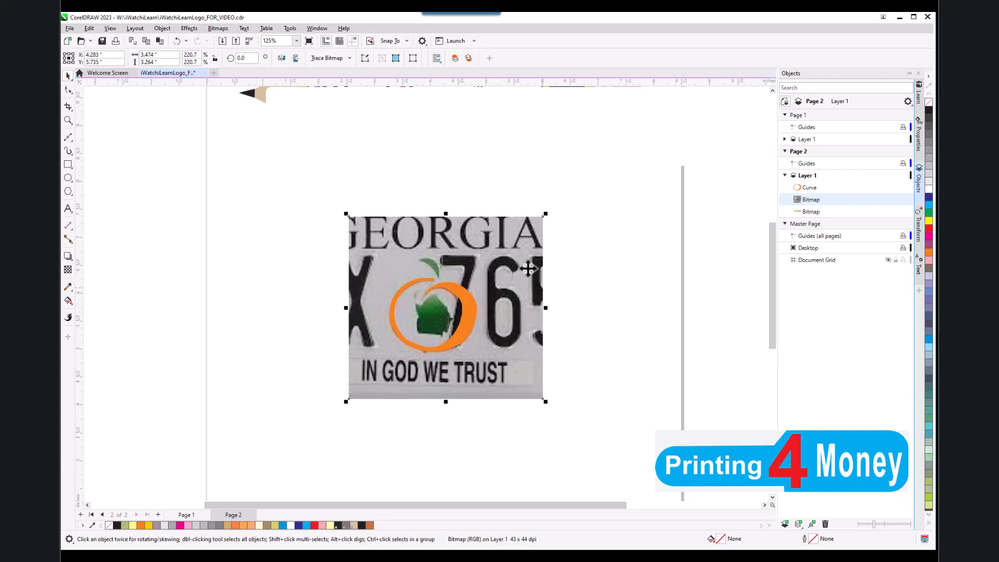
right_click(494, 263)
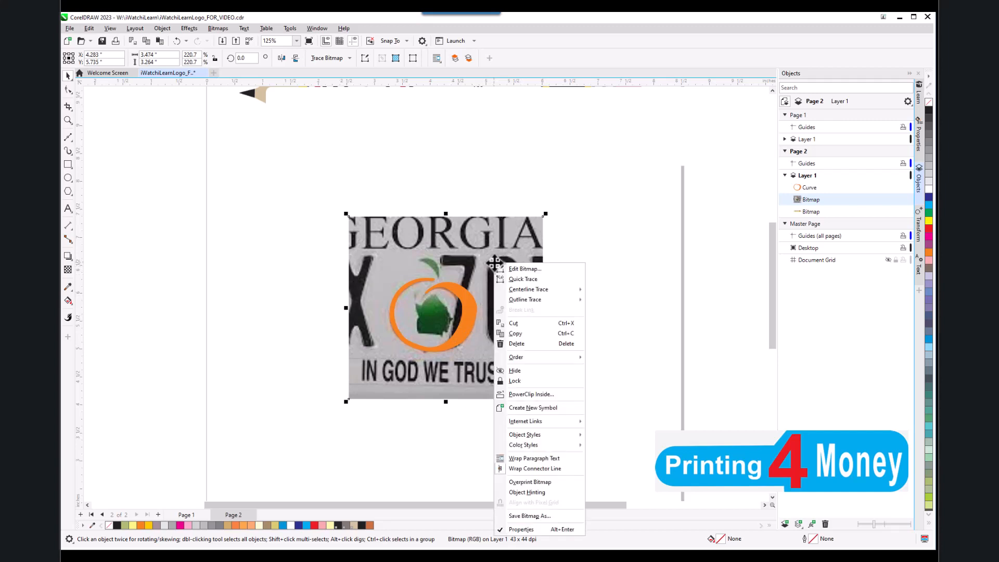
click(522, 270)
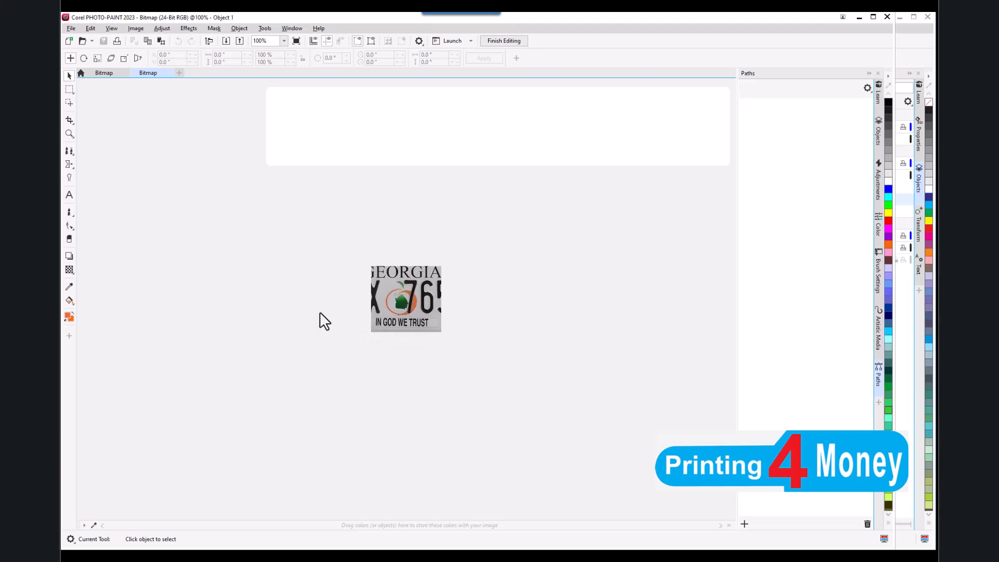
- Examine the peach and the black digit overlapping it in the license plate bitmap up close
scroll(363, 299, up, 3)
scroll(386, 310, down, 1)
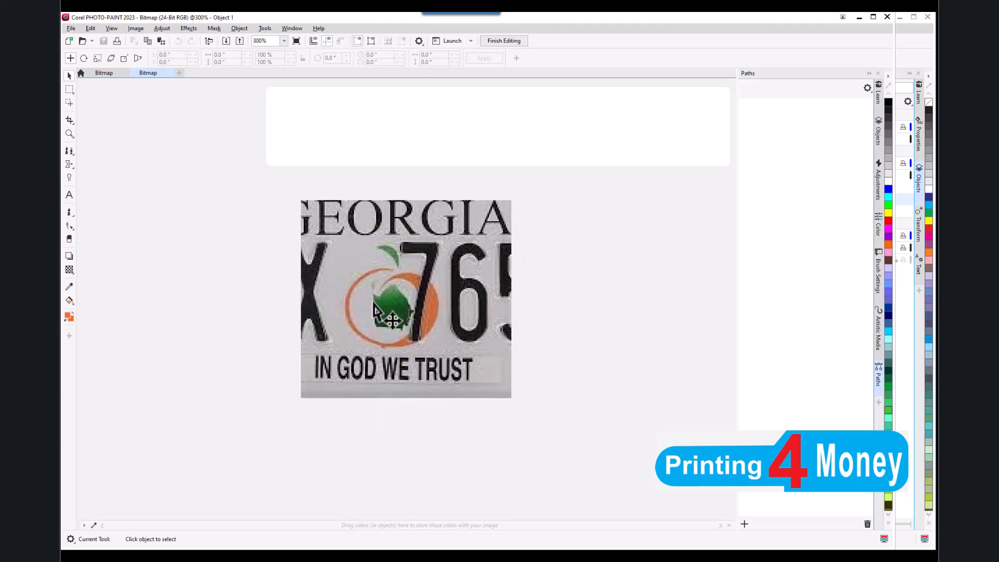
scroll(382, 288, up, 1)
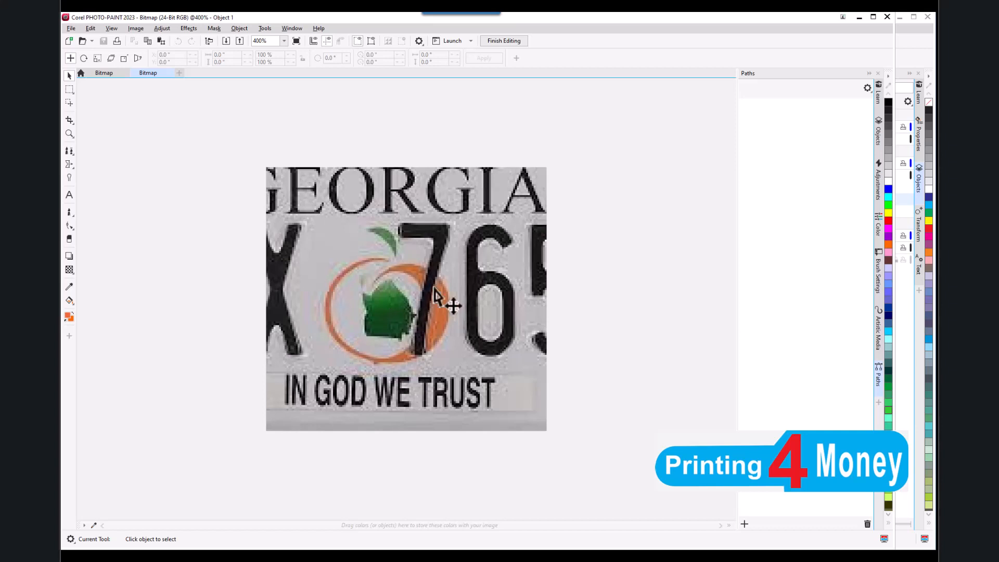
scroll(436, 296, down, 1)
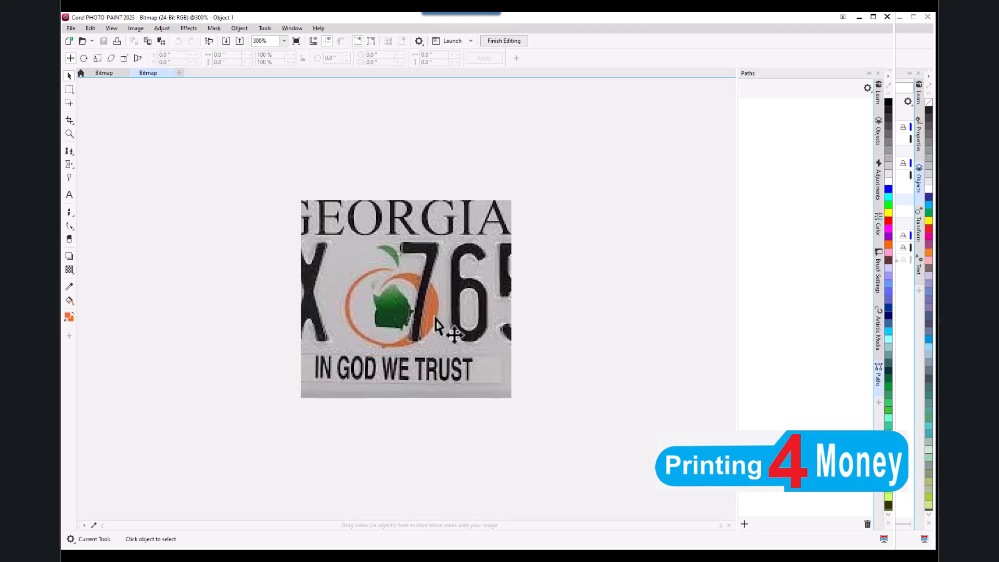
scroll(436, 325, down, 1)
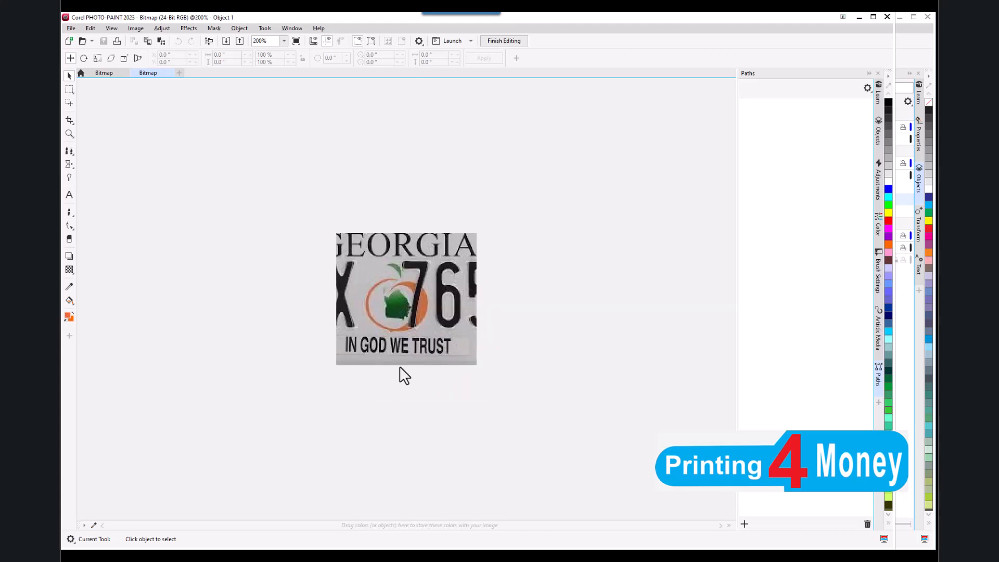
scroll(412, 306, up, 1)
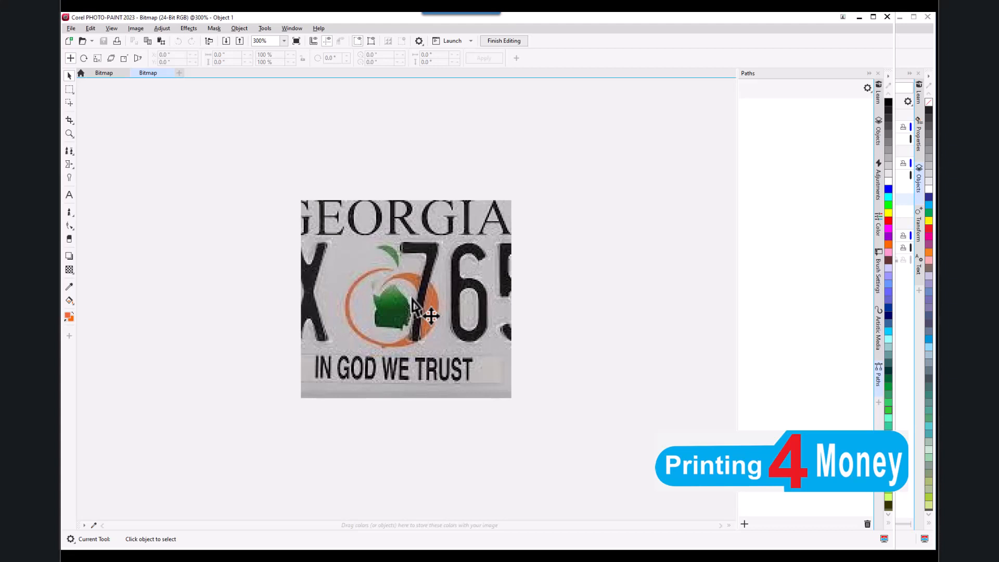
scroll(412, 299, up, 1)
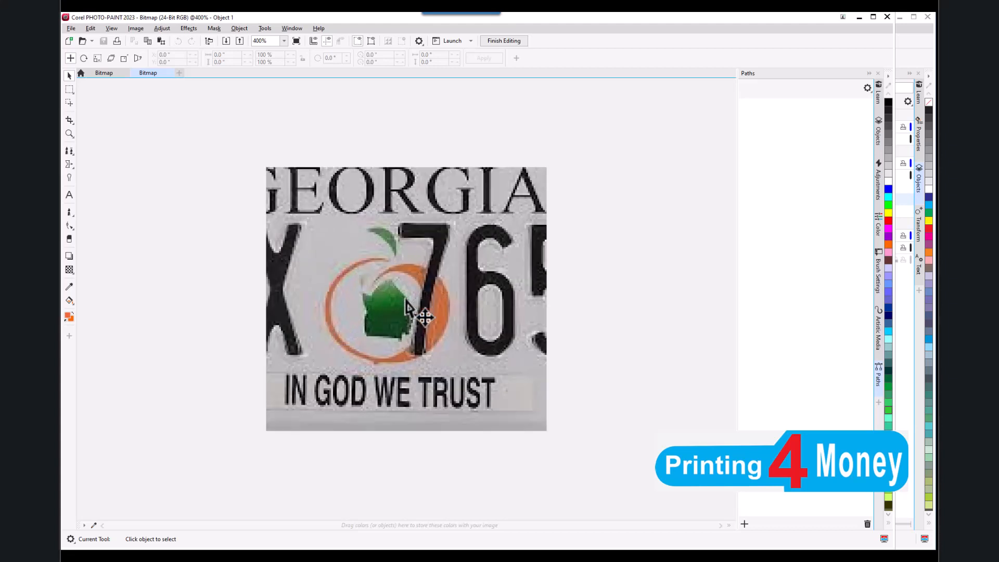
scroll(401, 318, up, 1)
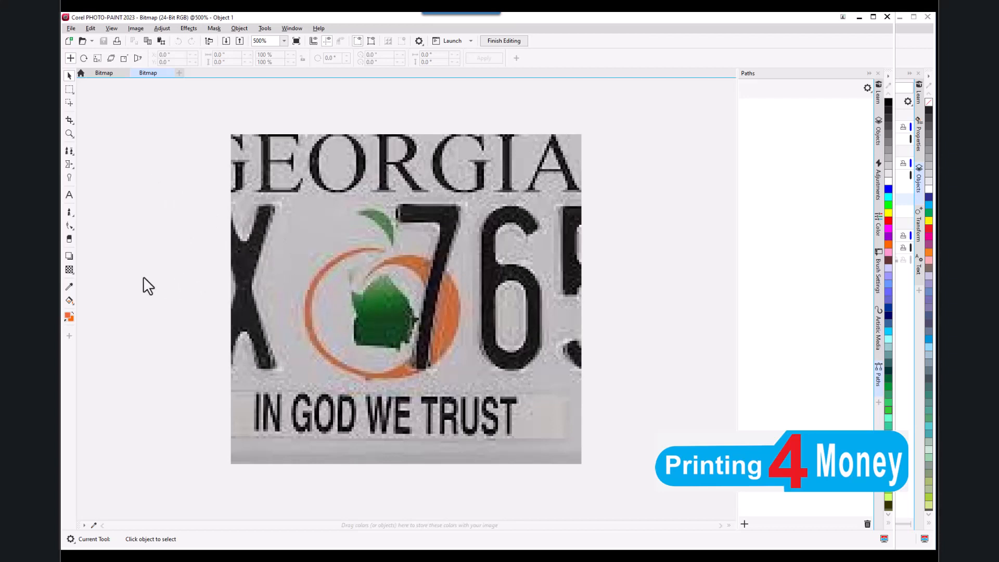
- Paint a brush mask in several short strokes over the upper part of the green Georgia shape inside the peach
click(72, 232)
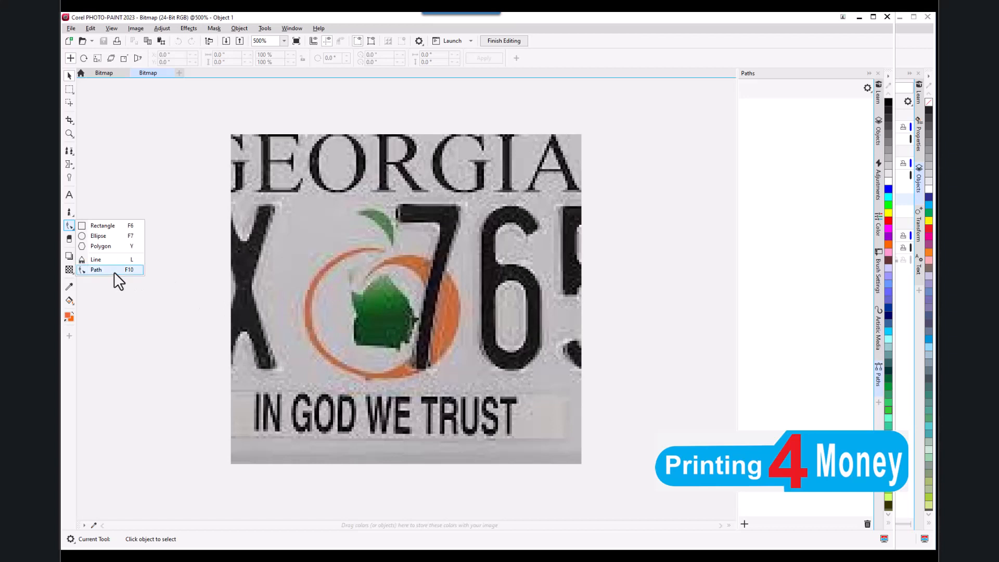
click(75, 97)
click(72, 93)
click(72, 92)
click(73, 93)
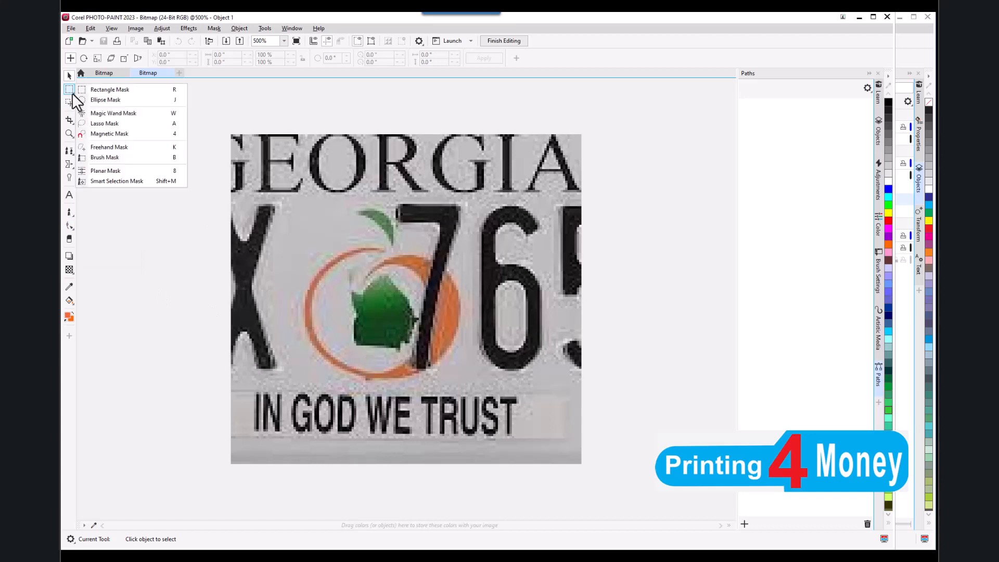
click(111, 156)
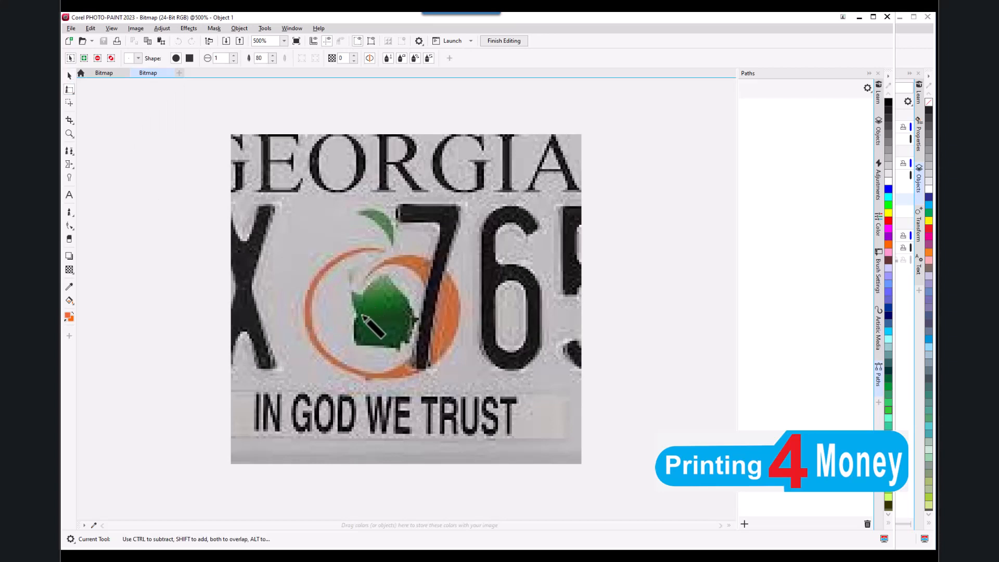
mouse_move(358, 316)
mouse_down()
mouse_move(377, 298)
mouse_move(359, 317)
mouse_move(387, 300)
mouse_move(368, 315)
mouse_move(371, 321)
mouse_up()
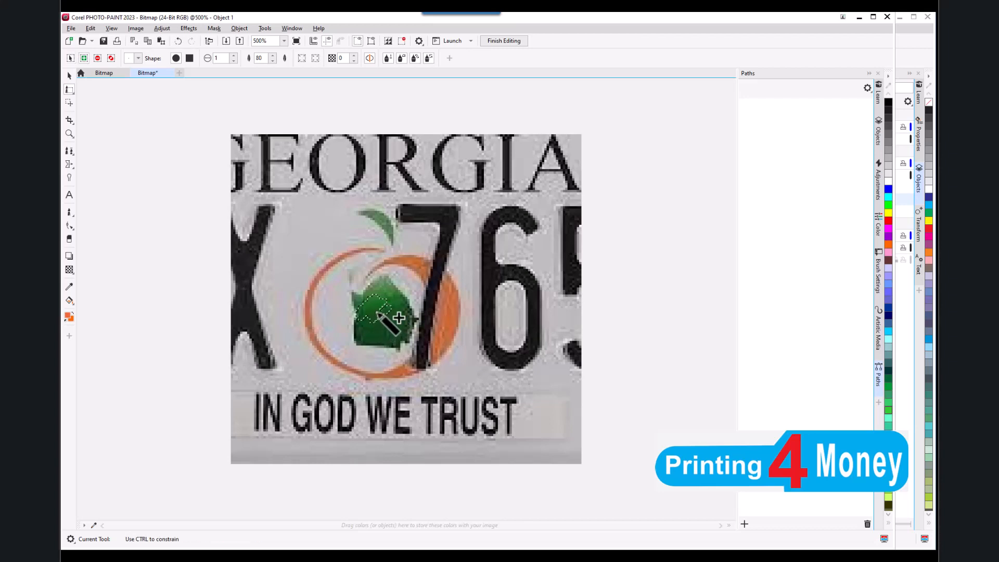
key(ctrl+z)
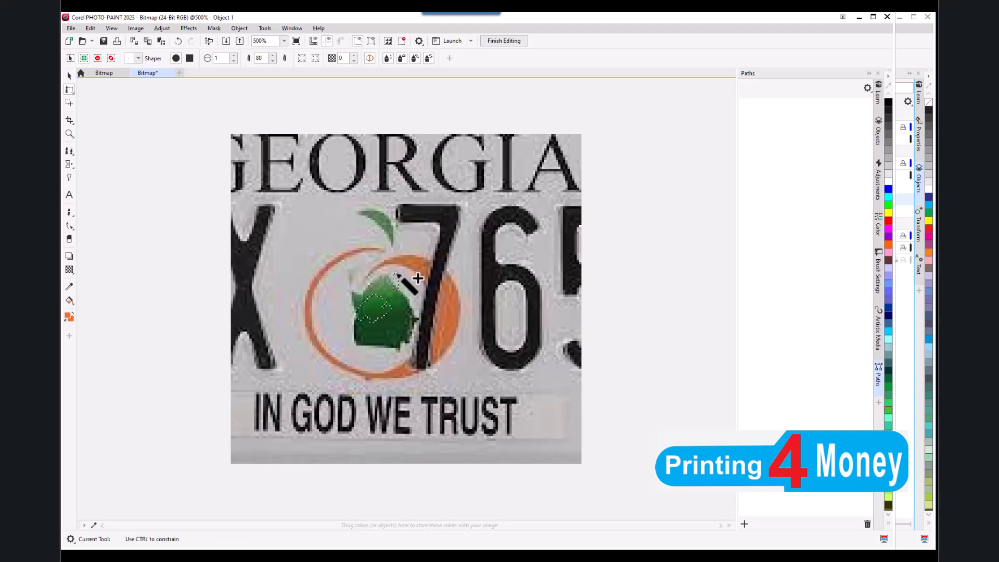
click(383, 295)
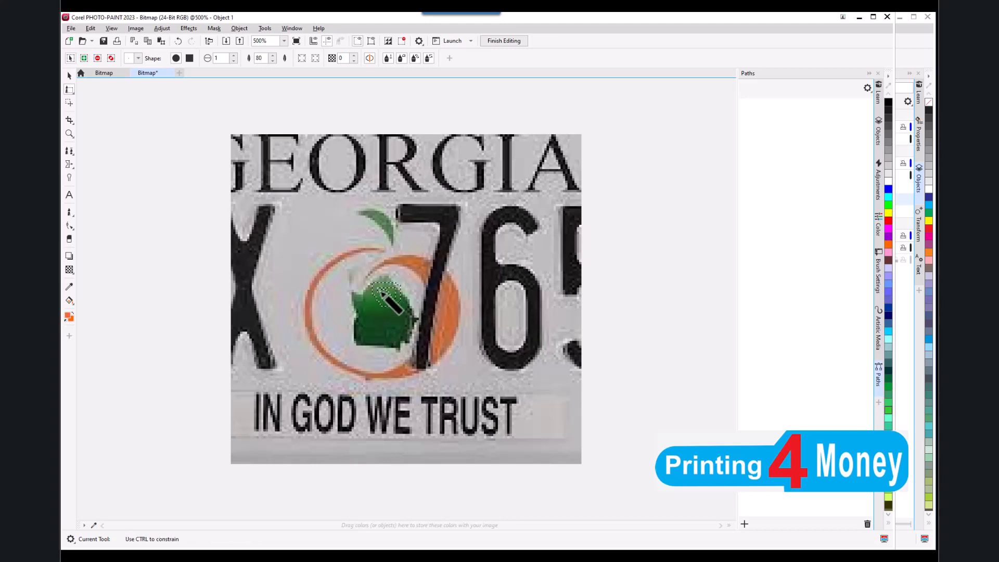
drag(373, 294, 377, 314)
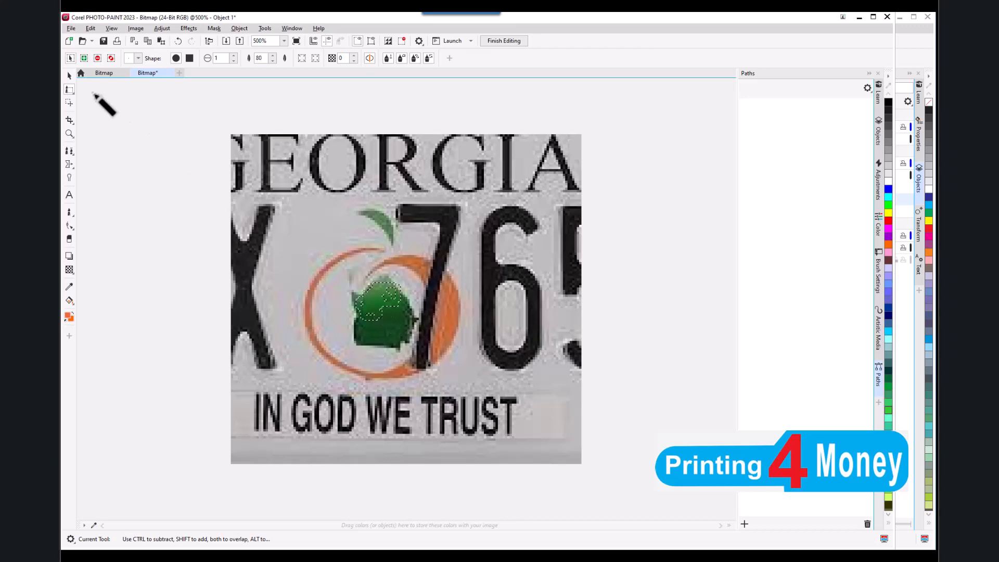
- Remove the painted brush mask from the license plate bitmap
click(69, 75)
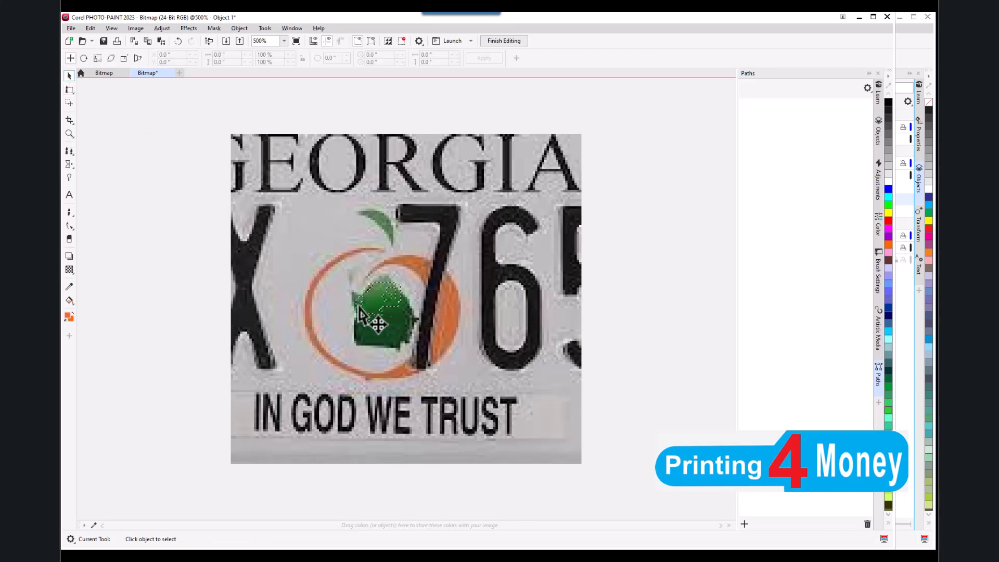
click(214, 30)
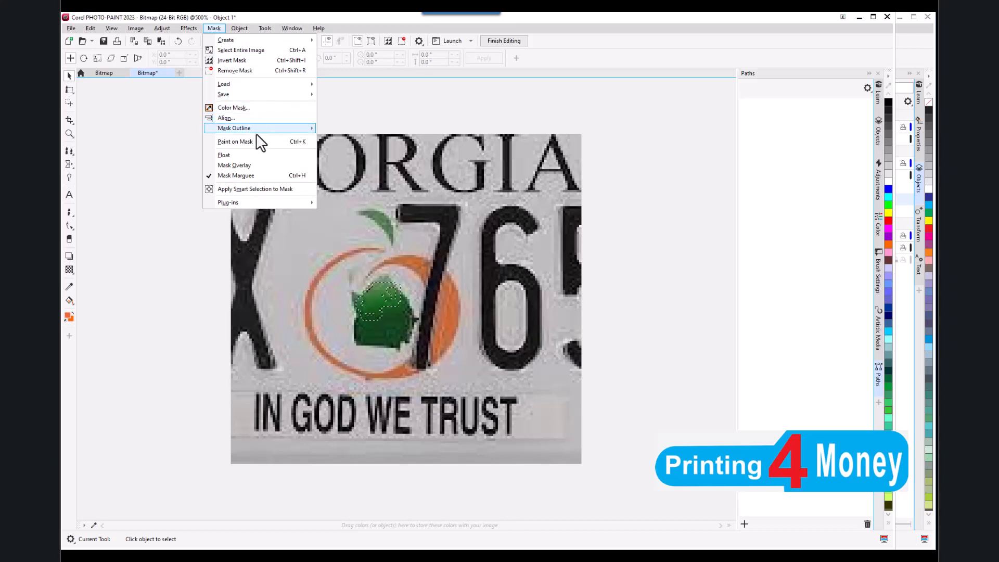
click(253, 71)
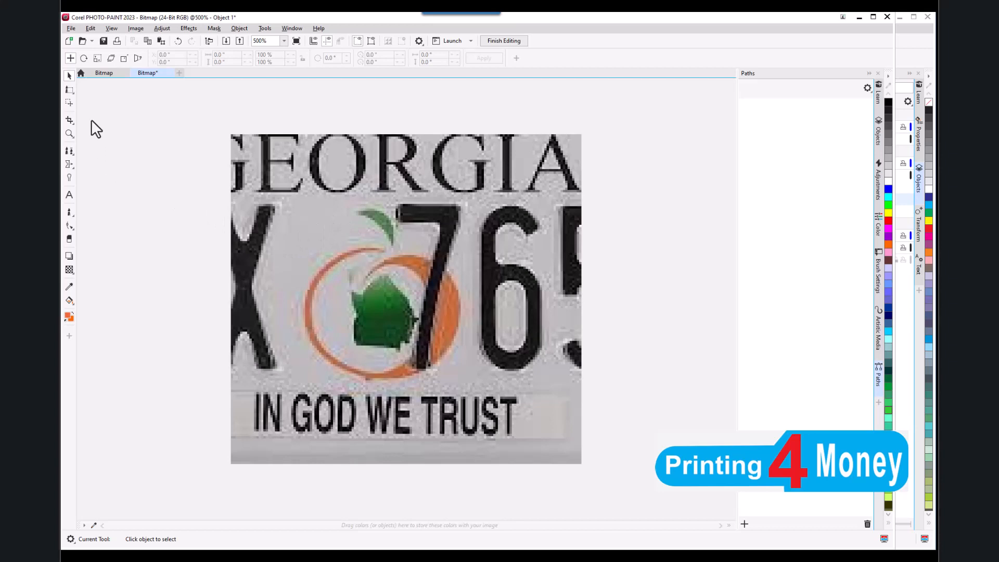
- Set the Brush Mask tool to a nib size of 9 and a feather of 0
click(70, 102)
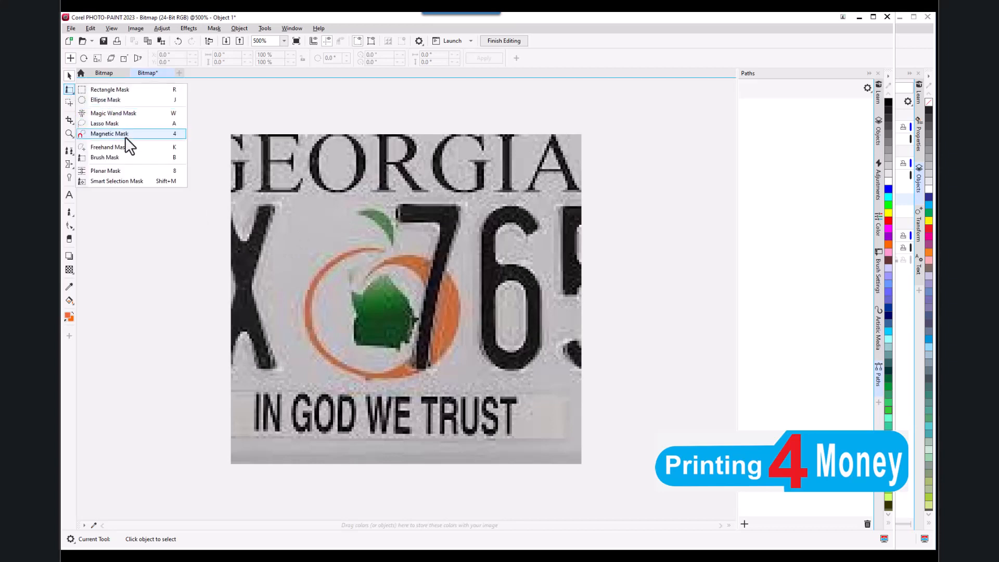
click(128, 156)
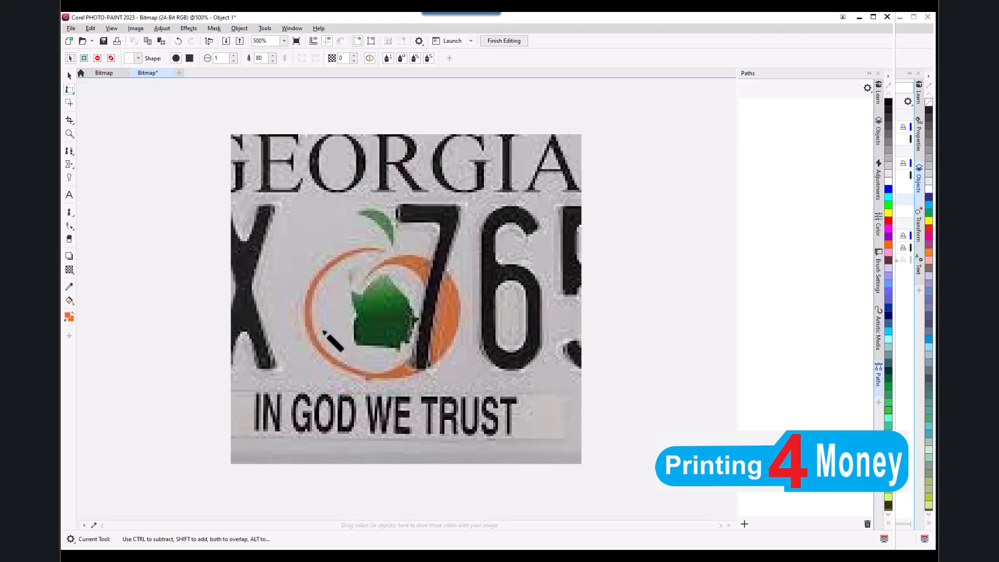
key(shift)
mouse_move(323, 331)
mouse_down()
mouse_move(352, 286)
mouse_move(353, 309)
mouse_move(323, 330)
mouse_up()
key(ctrl+z)
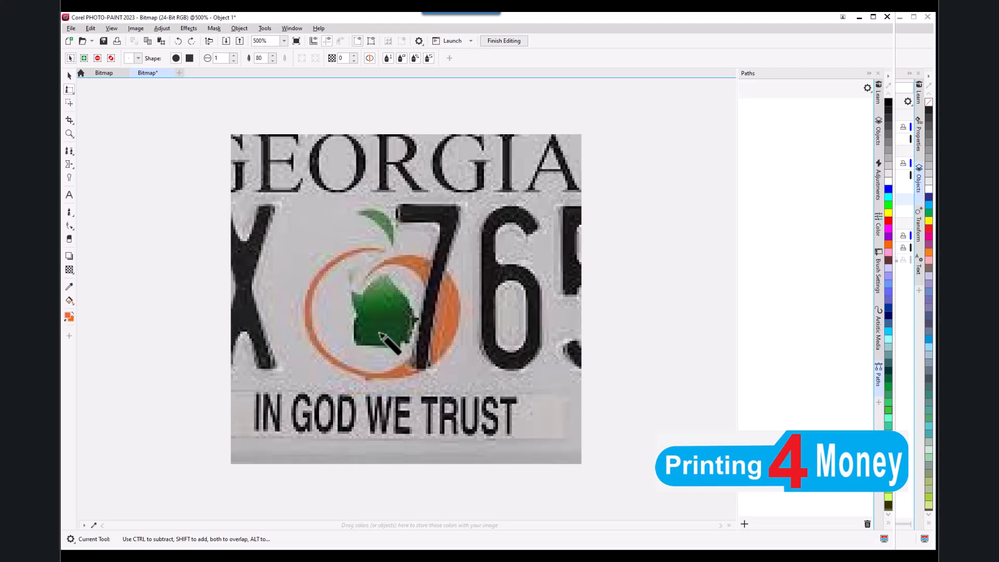
click(233, 55)
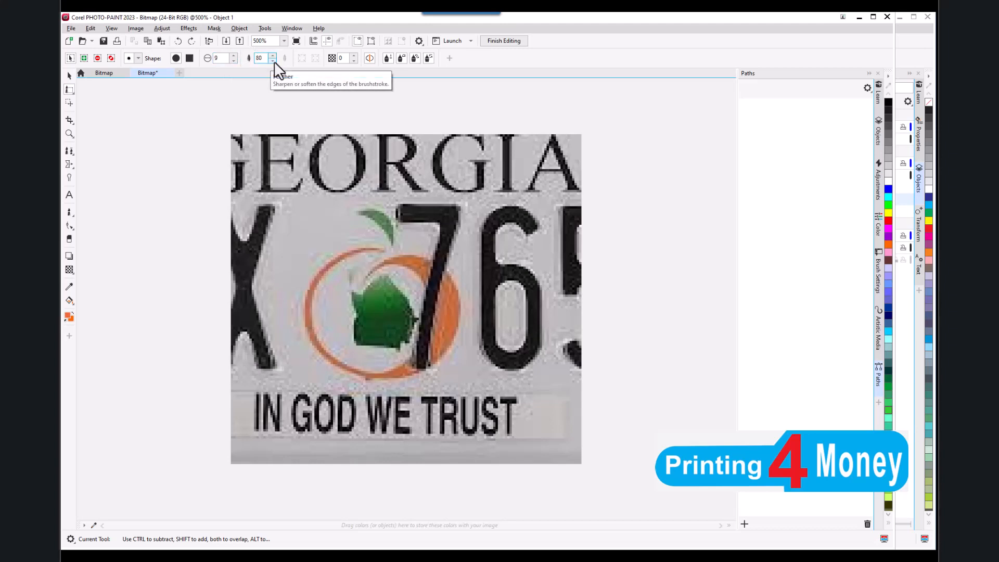
drag(275, 58, 281, 114)
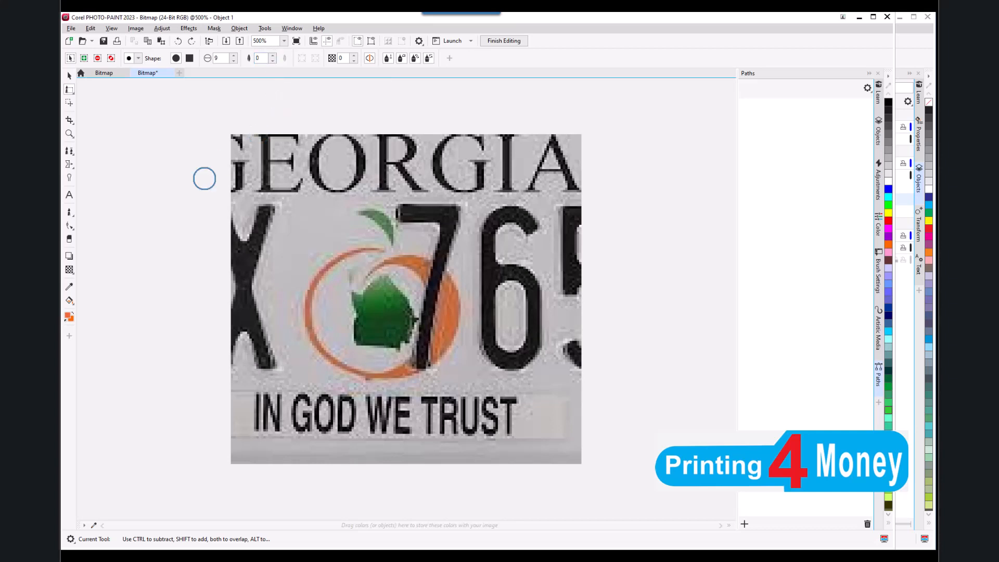
- Paint two orange Custom Art Brush strokes across the plate's X toward the leaf, one at feather 25 and one at feather 0
click(69, 212)
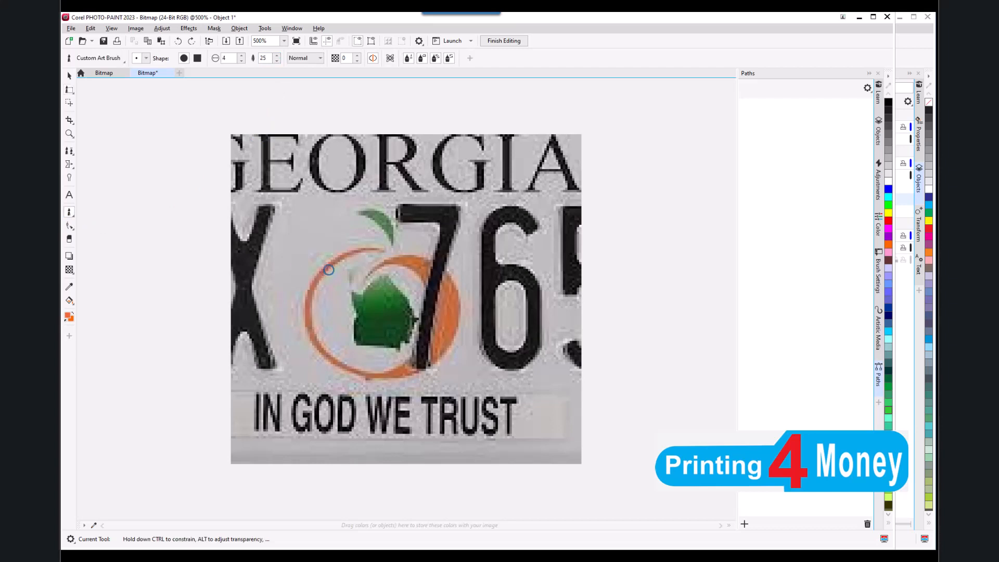
mouse_move(235, 242)
mouse_down()
mouse_move(300, 236)
mouse_move(375, 210)
mouse_up()
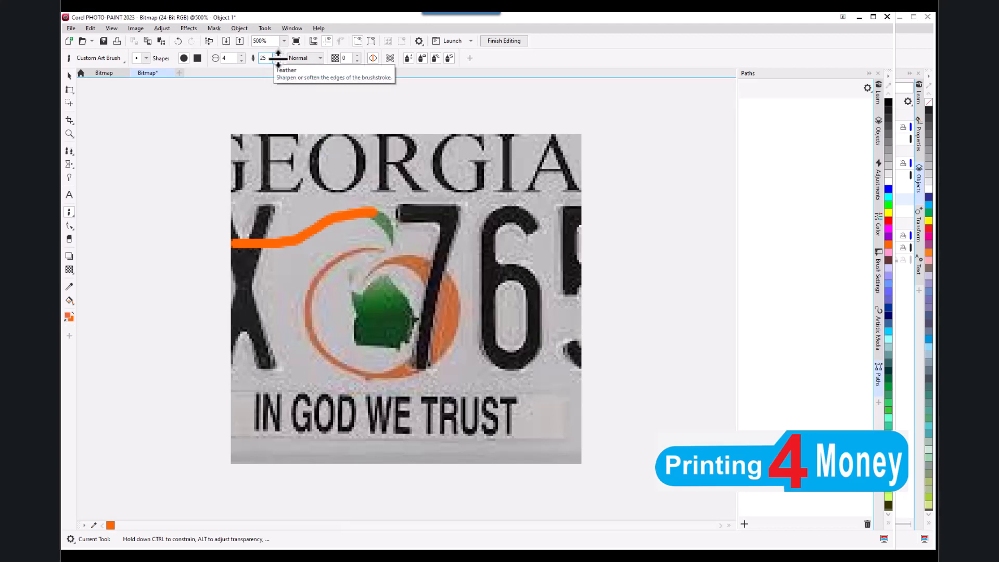
drag(279, 58, 279, 69)
mouse_move(255, 272)
mouse_down()
mouse_move(330, 239)
mouse_move(353, 240)
mouse_up()
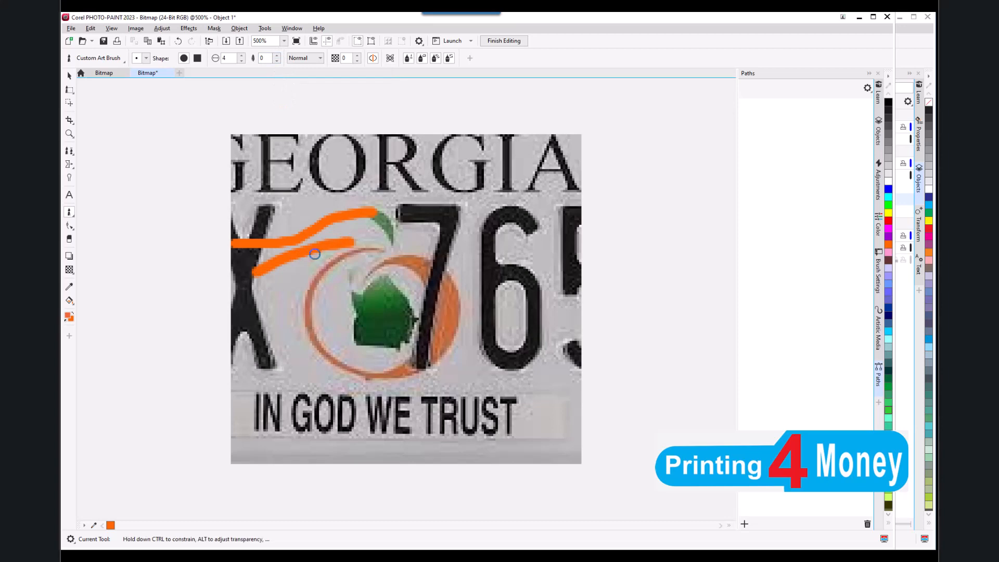
- Undo both orange brush strokes on the license plate
scroll(312, 252, up, 1)
scroll(278, 262, up, 1)
scroll(277, 262, down, 2)
key(ctrl+z)
key(ctrl+z)
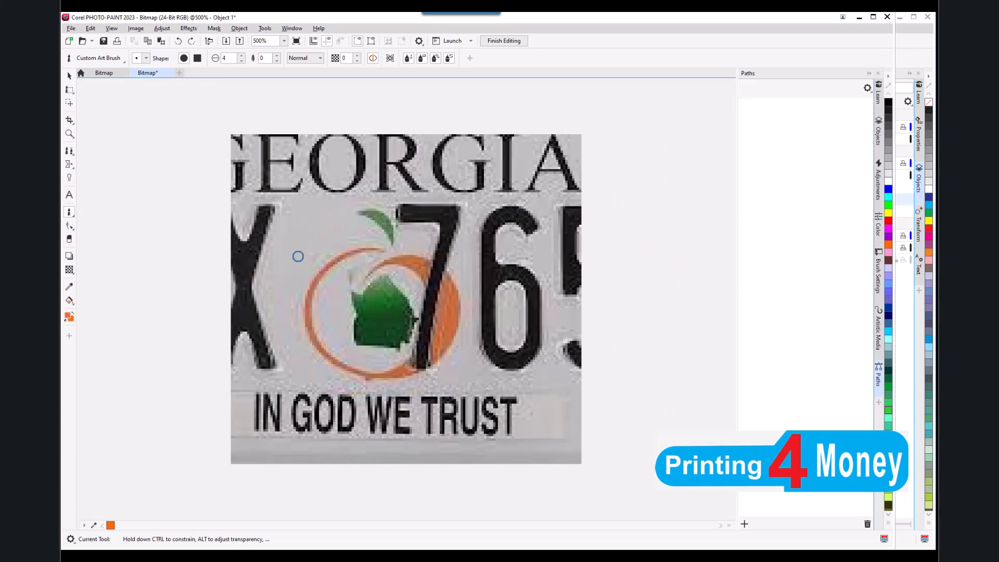
- Paint a brush mask over the middle and lower part of the green Georgia shape
scroll(382, 297, up, 3)
scroll(359, 295, down, 2)
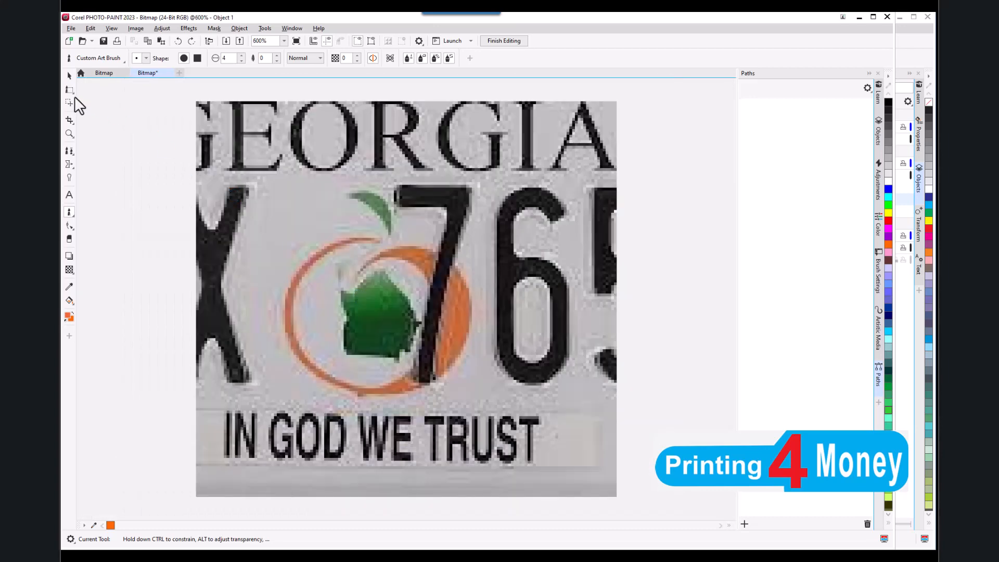
click(73, 94)
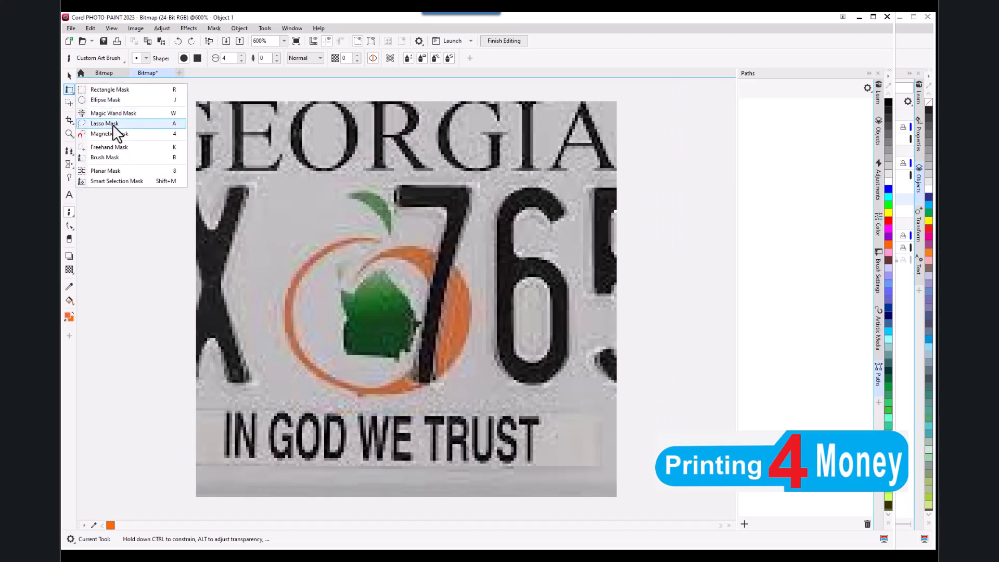
click(114, 158)
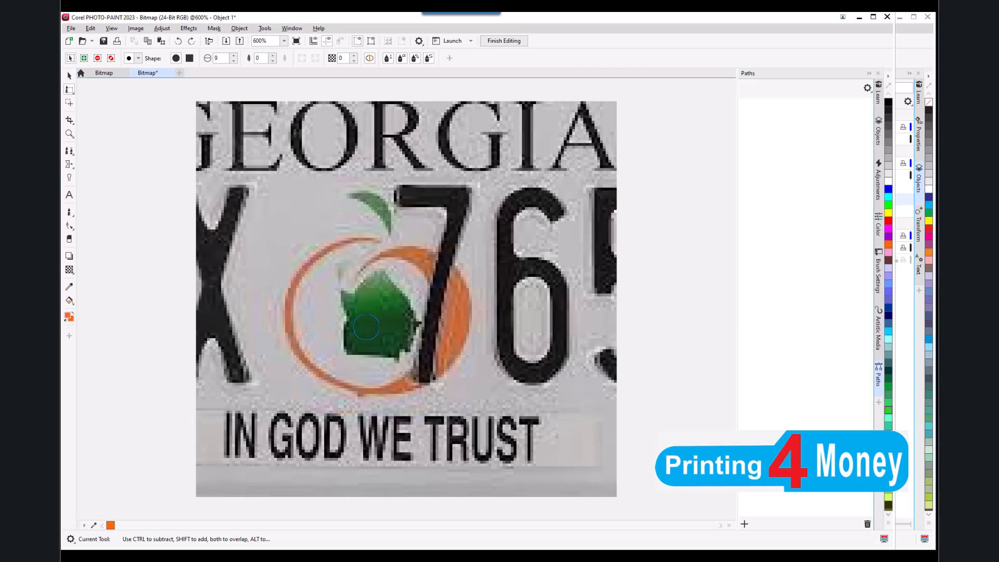
mouse_move(375, 318)
mouse_down()
mouse_move(375, 300)
mouse_move(365, 301)
mouse_move(369, 327)
mouse_up()
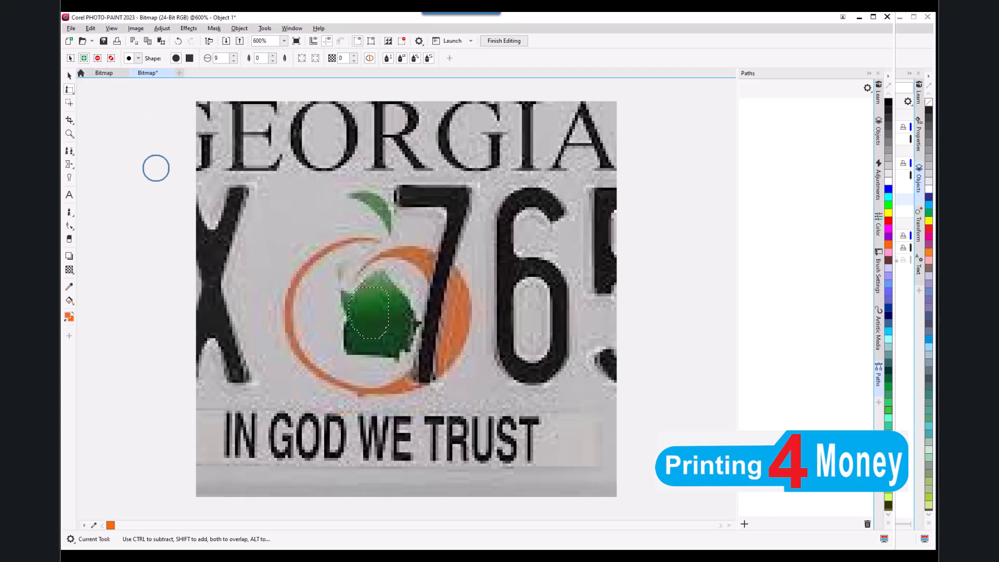
drag(385, 333, 374, 293)
- Subtract strokes along the right side of the brush mask on the green Georgia shape, and remove the mask
click(97, 59)
mouse_move(405, 316)
mouse_down()
mouse_move(423, 300)
mouse_move(401, 307)
mouse_up()
drag(408, 295, 400, 298)
drag(398, 286, 385, 285)
drag(391, 279, 385, 281)
drag(414, 328, 409, 329)
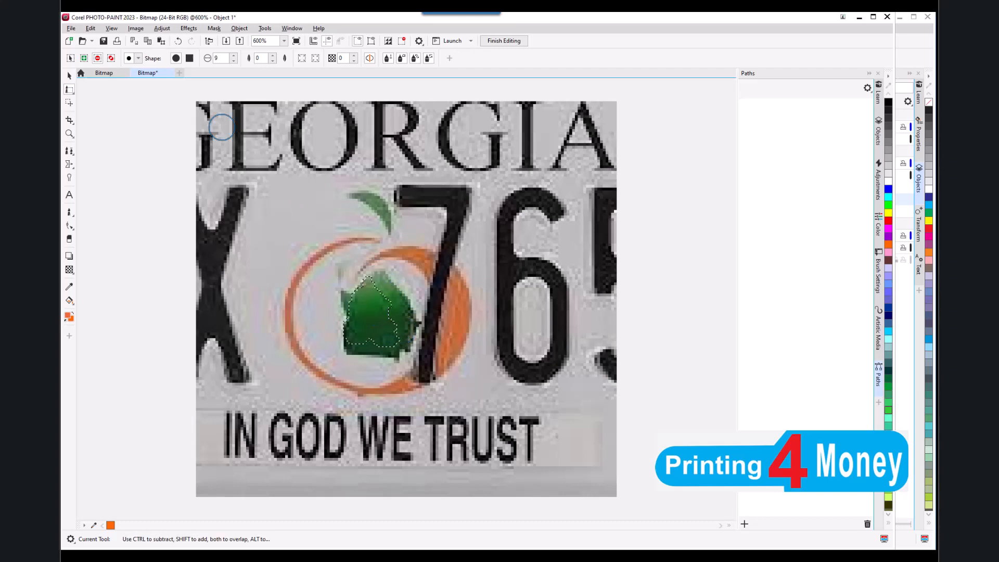
click(211, 29)
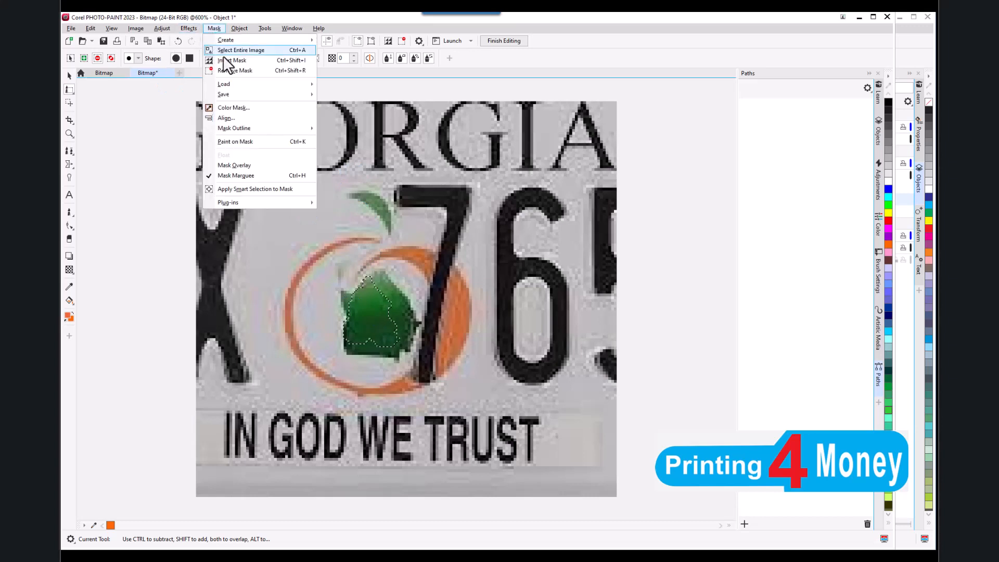
click(234, 70)
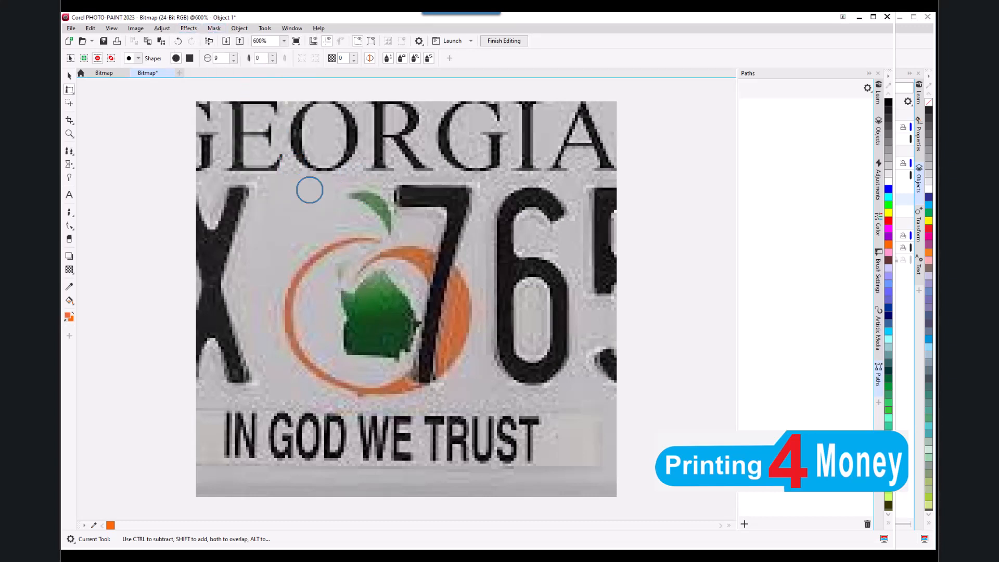
- Mask areas of the green Georgia shape by color with the Magic Wand Mask
click(71, 94)
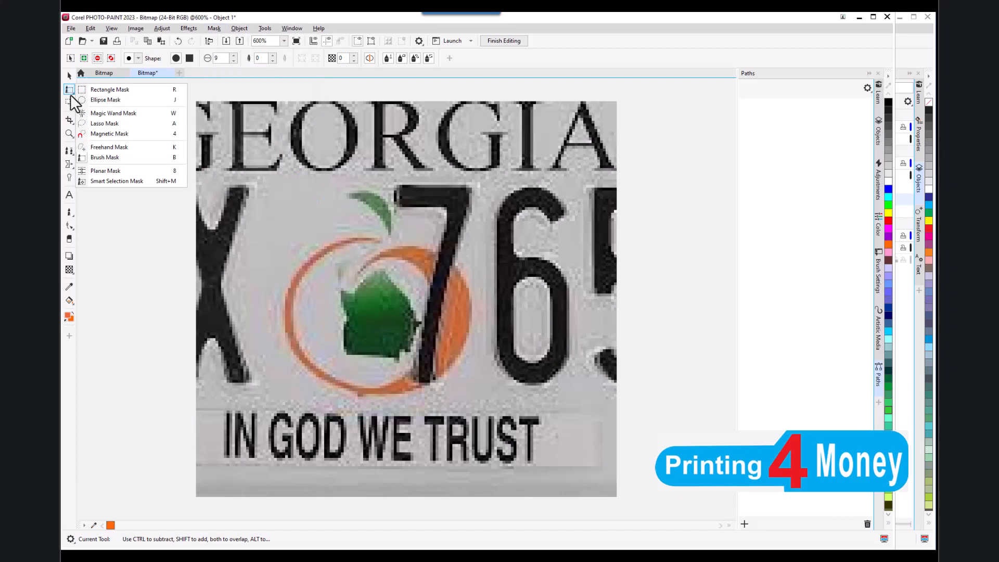
click(128, 113)
click(371, 320)
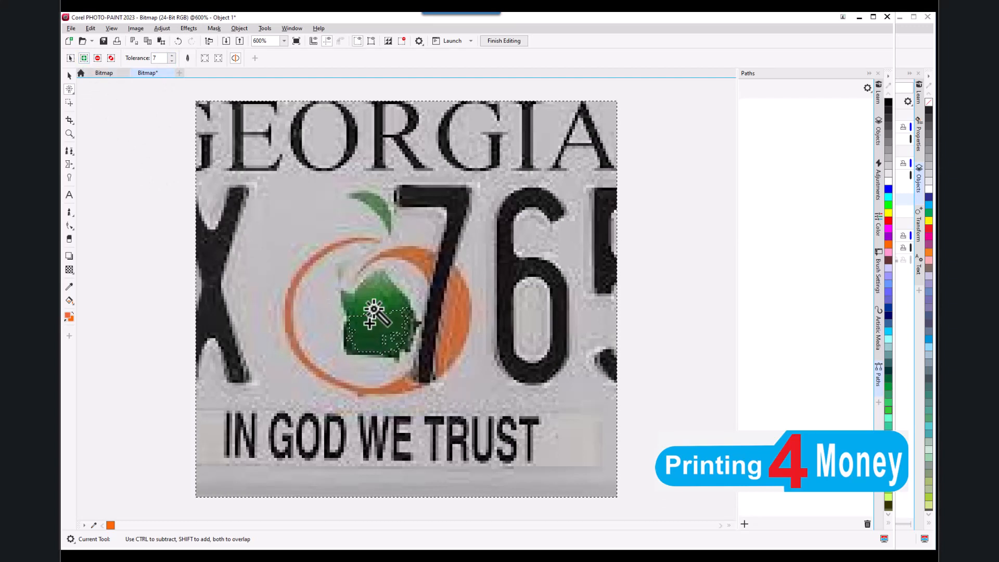
click(374, 334)
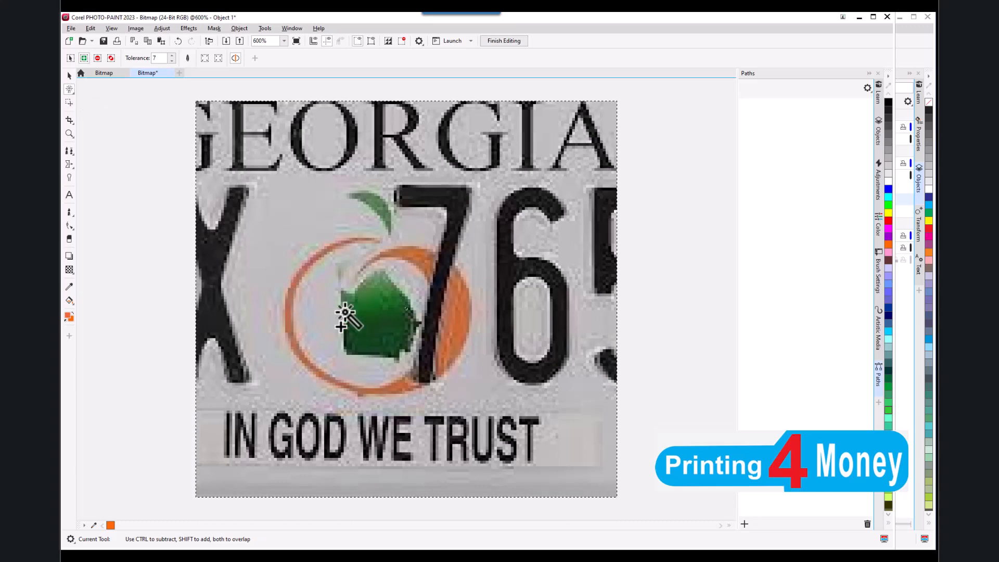
- Deselect the bitmap object and remove the Magic Wand mask
click(69, 76)
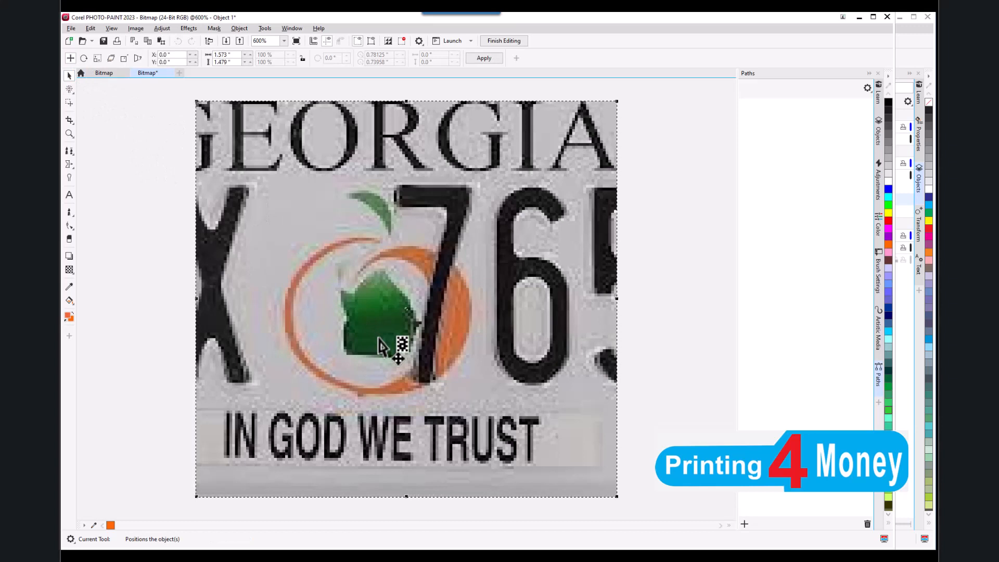
key(Escape)
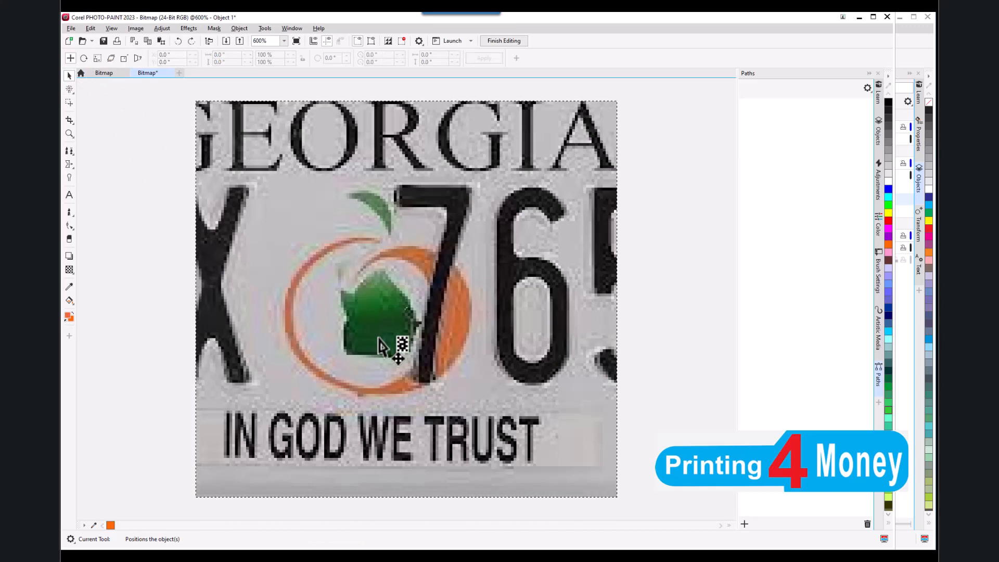
click(210, 29)
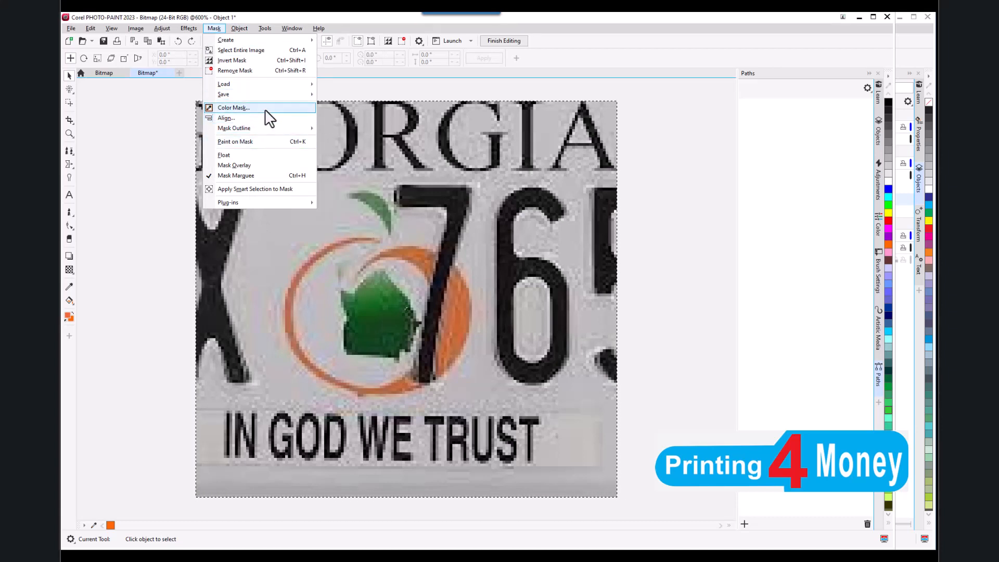
click(255, 71)
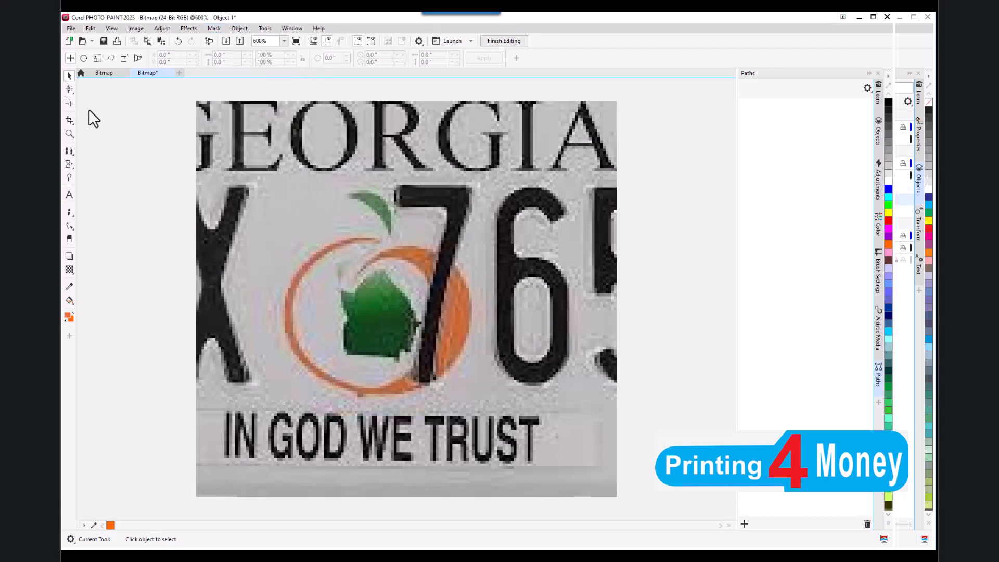
- Mask the green Georgia shape with the additive Magic Wand Mask at tolerance 7, sampling its upper and lower greens
click(70, 89)
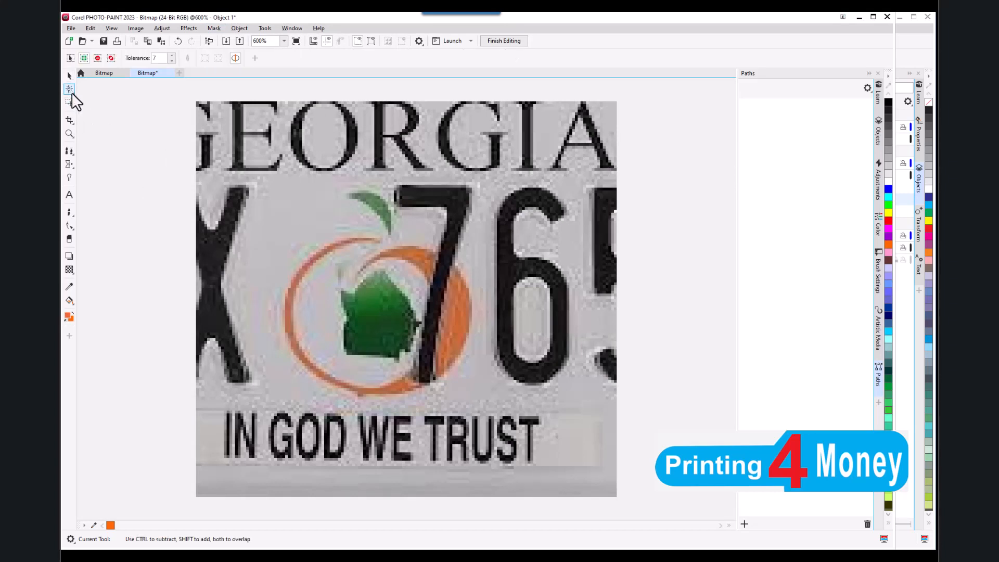
click(84, 58)
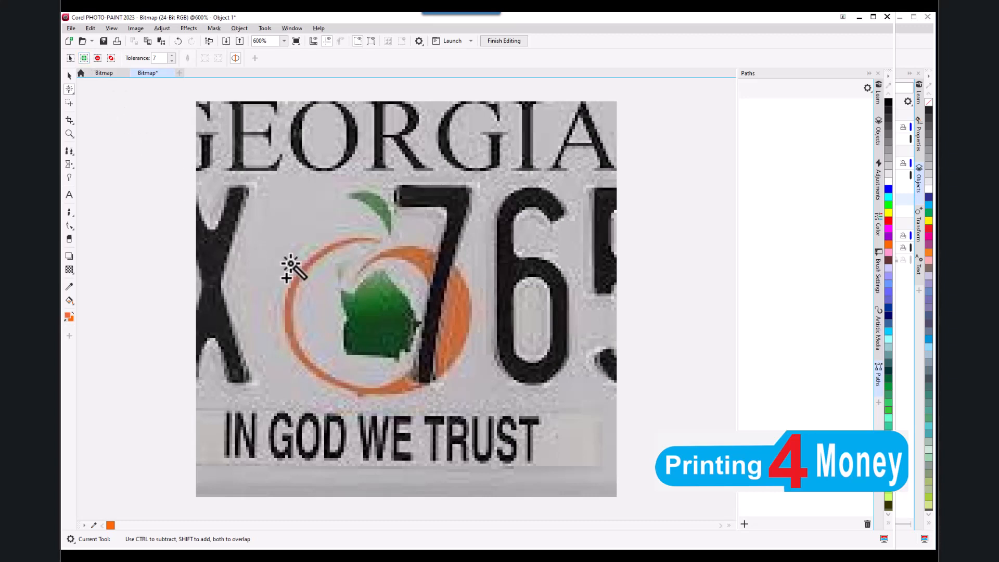
click(360, 300)
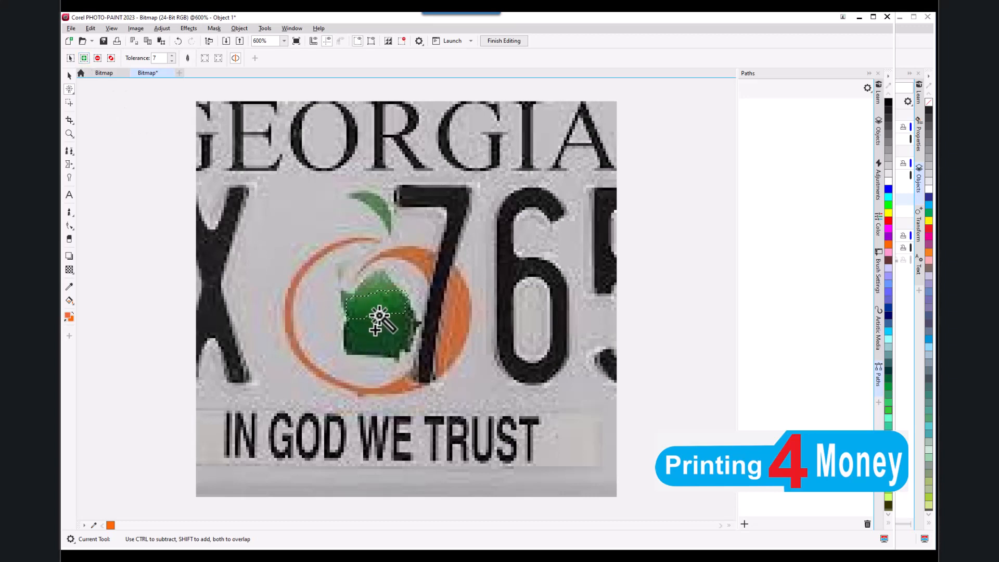
click(378, 334)
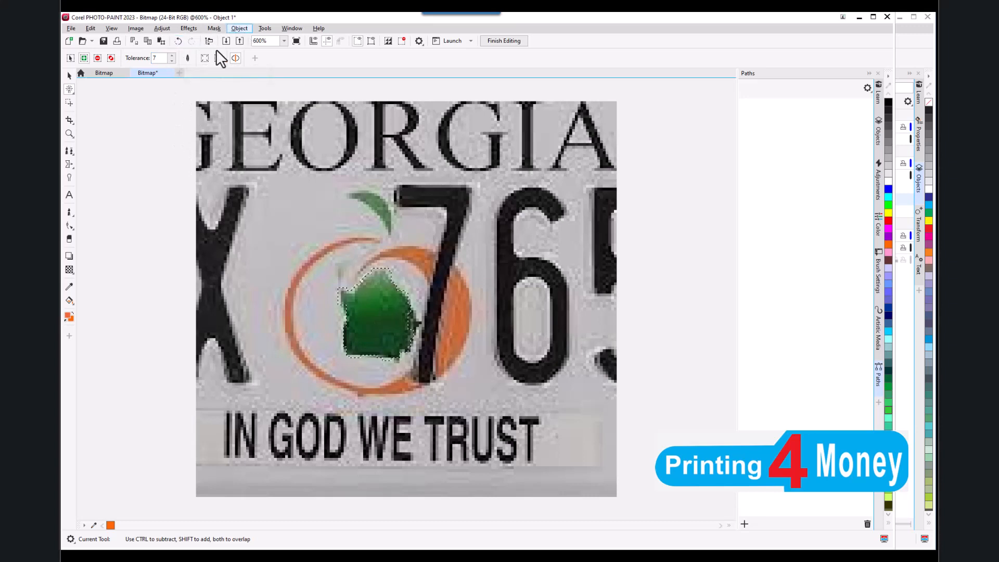
- Remove the mask and mask the green Georgia shape again with the Magic Wand at tolerance 18
click(214, 28)
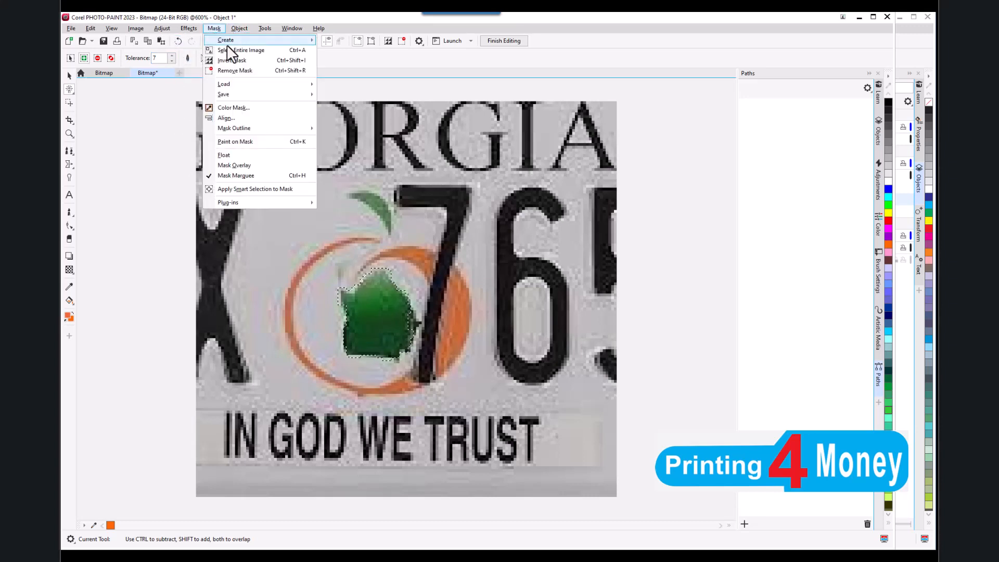
click(236, 69)
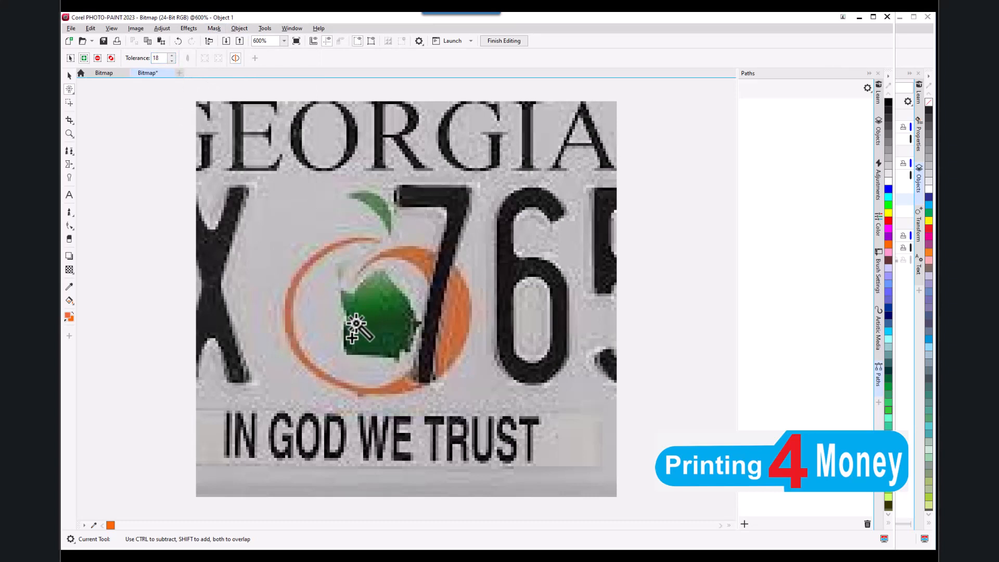
click(374, 318)
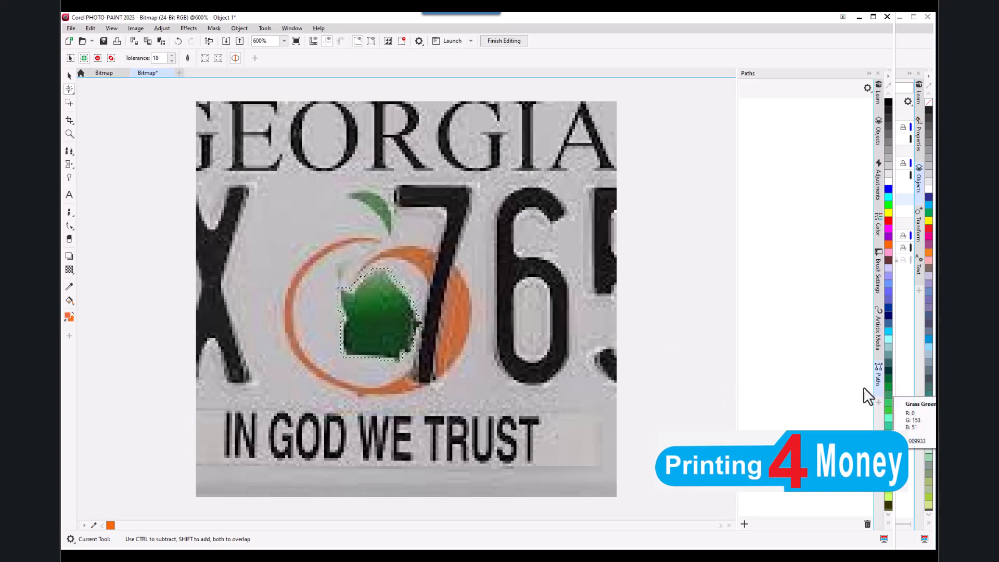
- Paint the upper part of the masked Georgia shape in Forest Green with the Paint tool
click(69, 212)
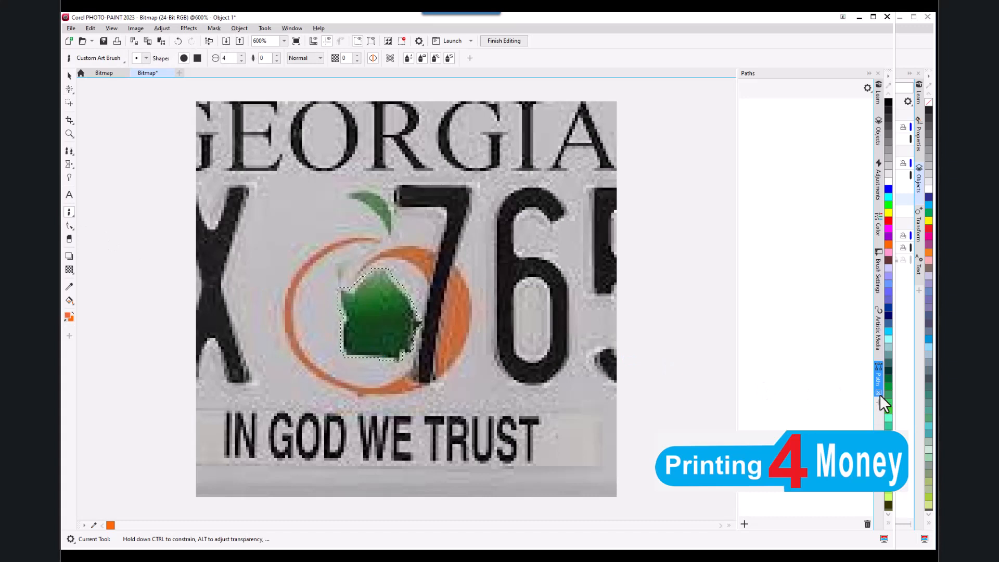
click(886, 380)
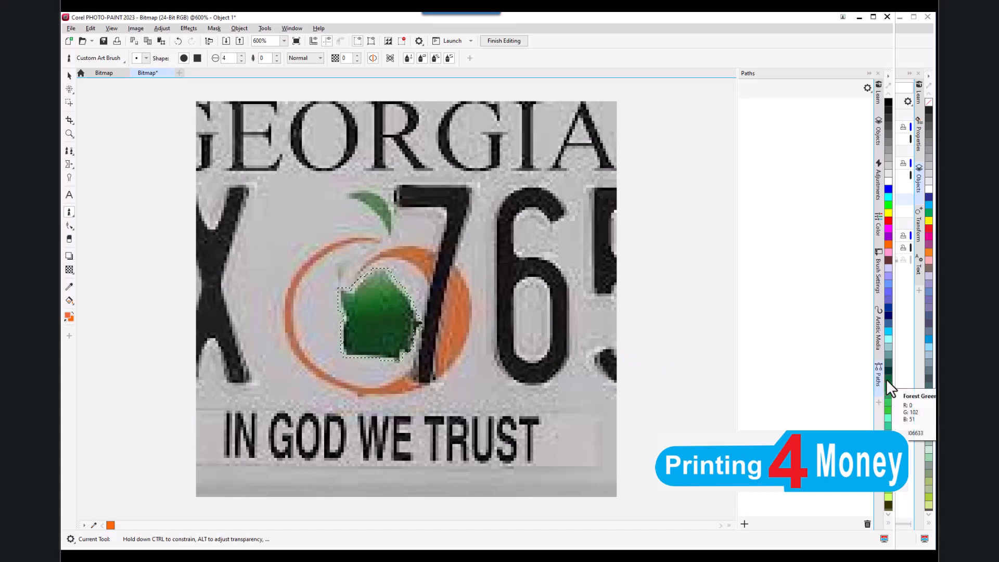
mouse_move(409, 282)
mouse_down()
mouse_move(363, 315)
mouse_move(397, 281)
mouse_move(361, 291)
mouse_up()
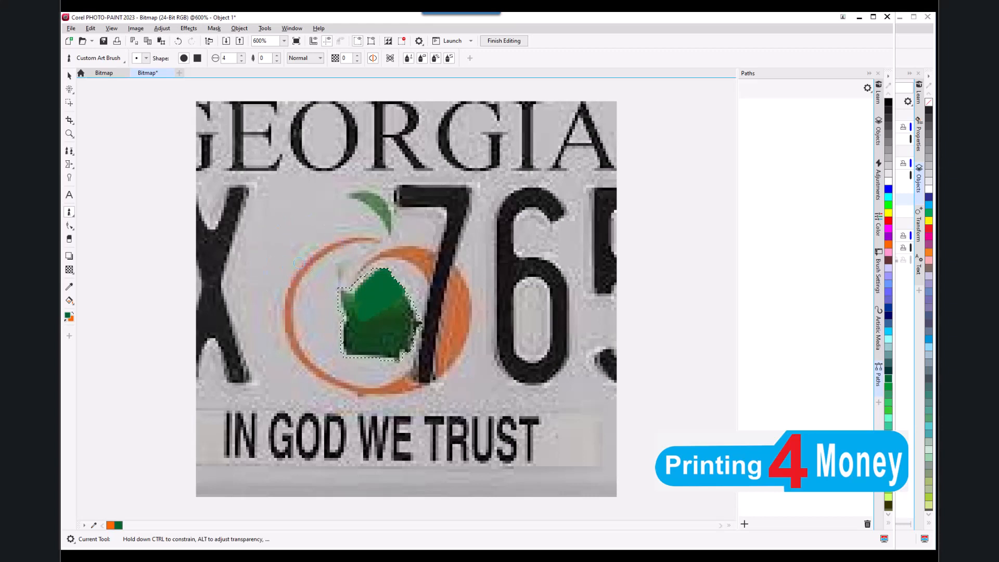
- Enlarge the brush to size 24, paint across the whole masked Georgia shape, and undo that painting
key([)
key(])
key(])
key(])
key(])
key(])
key(])
key(])
key(])
key(])
key(])
key(])
key(])
key(])
key(])
key(])
key(])
key(])
mouse_move(340, 315)
mouse_down()
mouse_move(426, 313)
mouse_move(333, 354)
mouse_move(379, 303)
mouse_up()
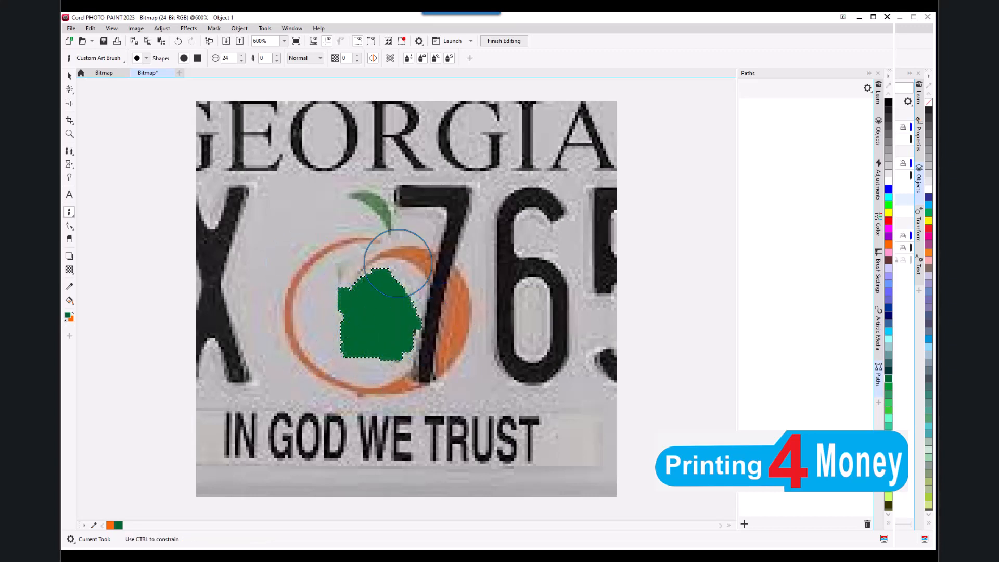
drag(415, 351, 401, 352)
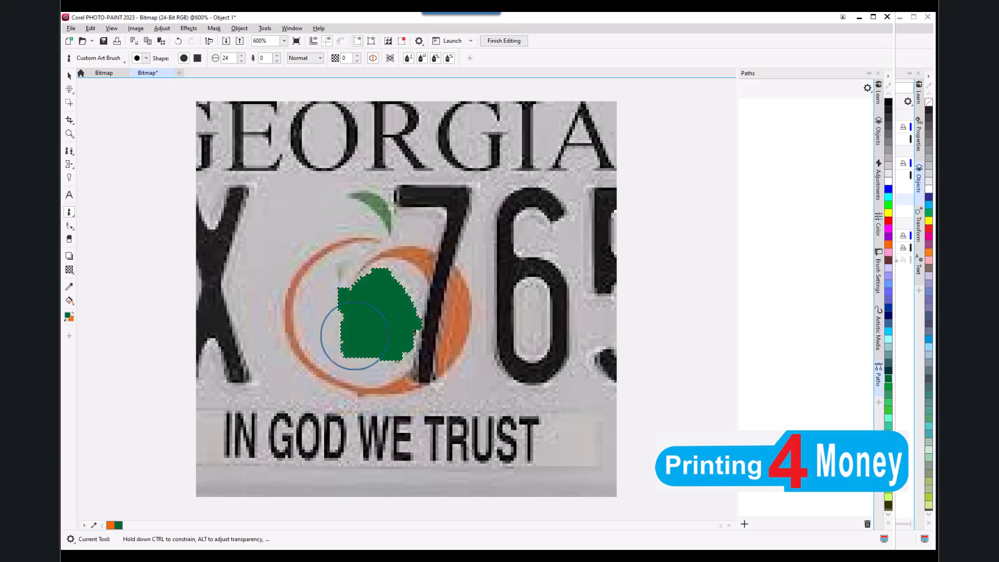
key(ctrl+z)
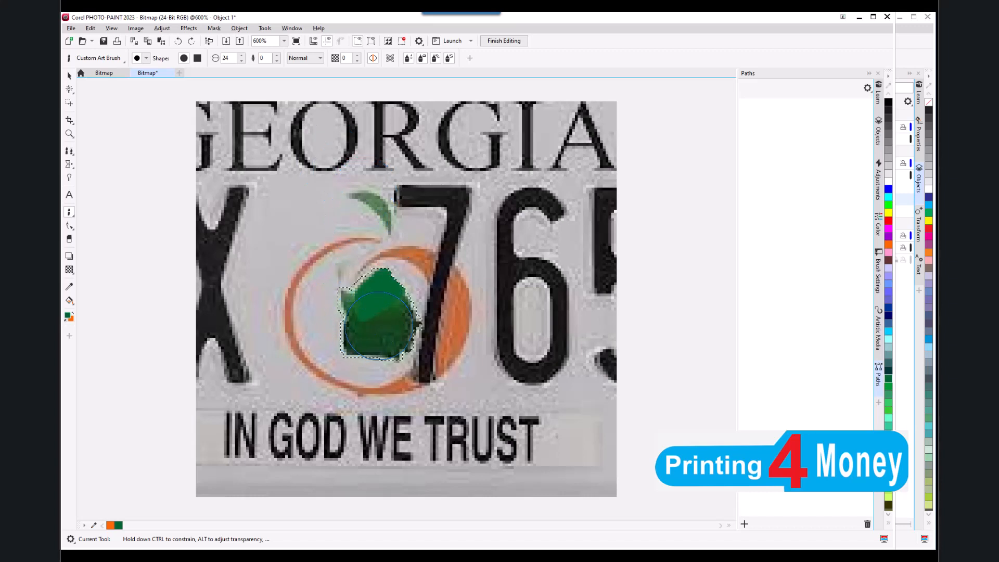
- Invert the mask and paint green over the peach around the protected Georgia shape
click(217, 30)
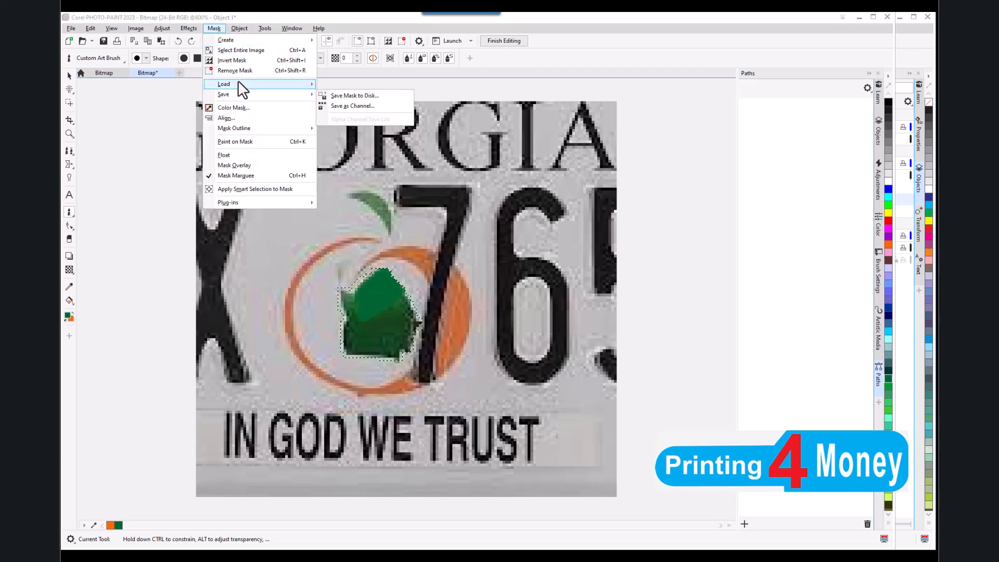
click(241, 63)
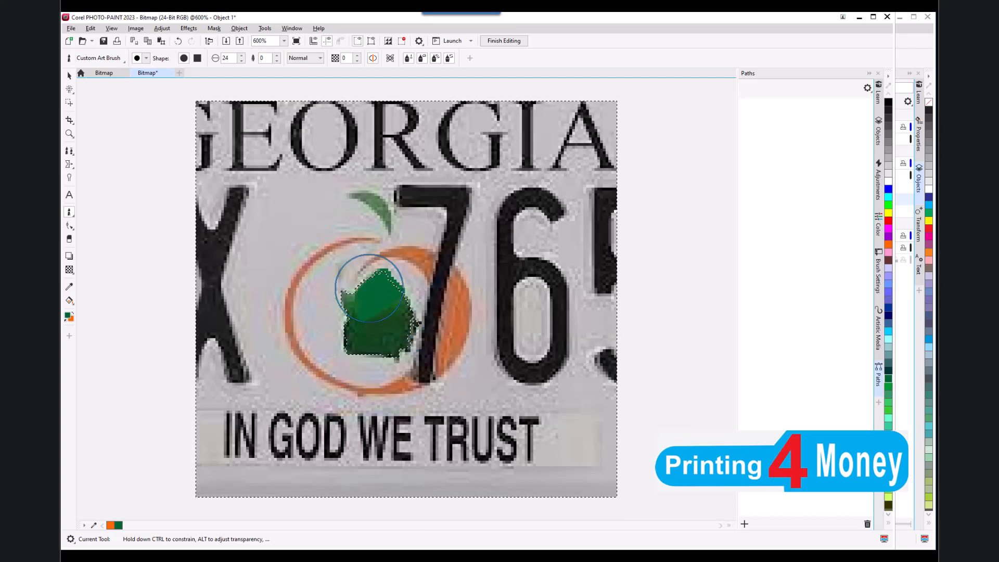
mouse_move(367, 304)
mouse_down()
mouse_move(382, 265)
mouse_move(310, 312)
mouse_move(328, 289)
mouse_move(327, 376)
mouse_move(387, 347)
mouse_up()
drag(349, 273, 330, 293)
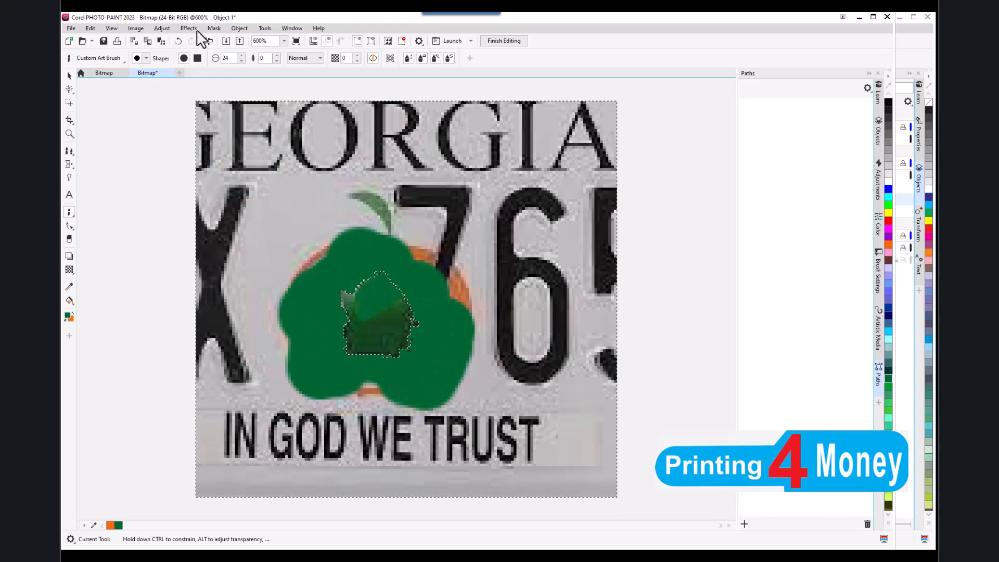
- Invert the mask back to the Georgia shape and paint white inside its lower part
click(213, 28)
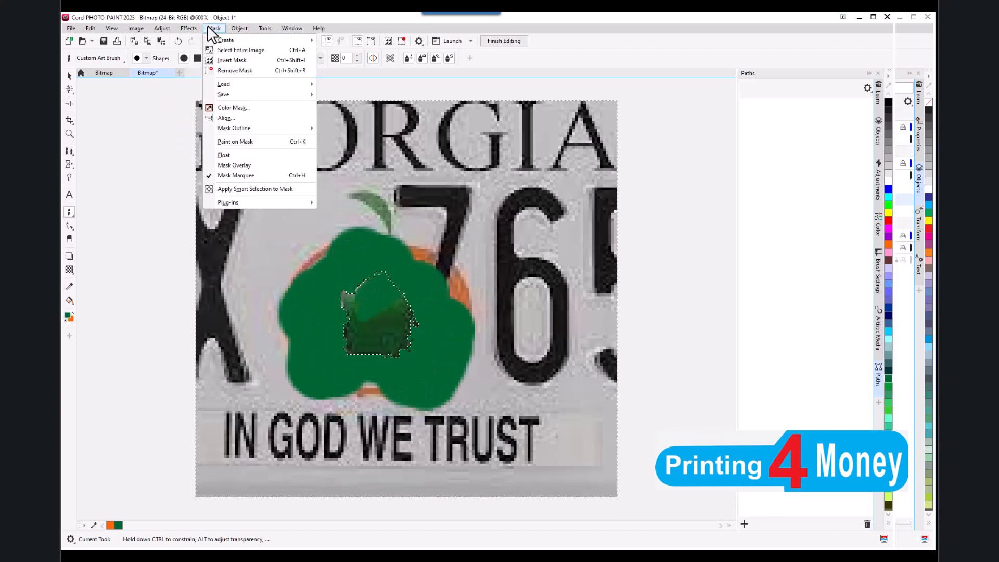
click(233, 60)
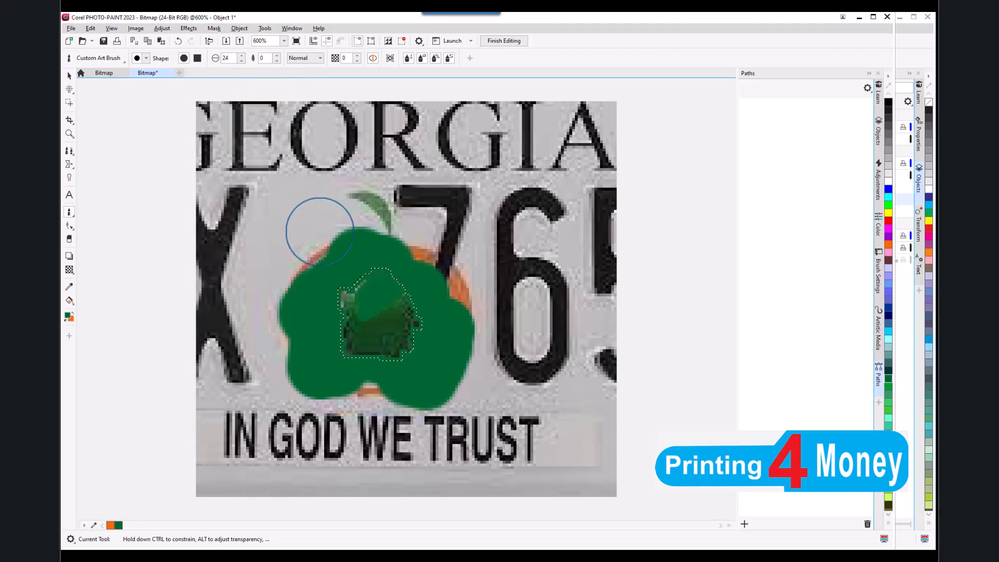
click(888, 181)
drag(470, 294, 370, 350)
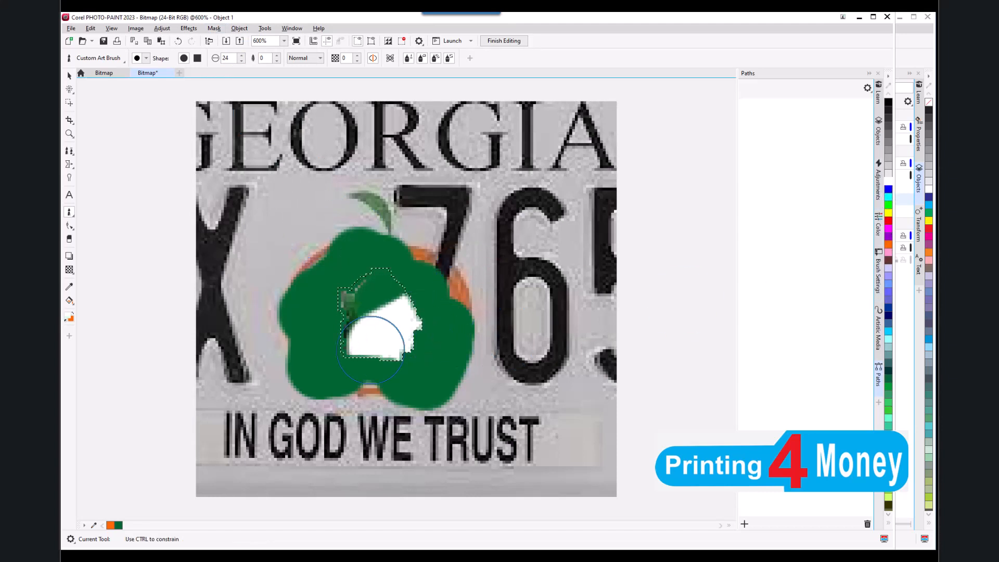
drag(374, 315, 375, 339)
- Undo the white and green painting, the mask inversions and the Magic Wand mask on the Georgia shape
key(ctrl+z)
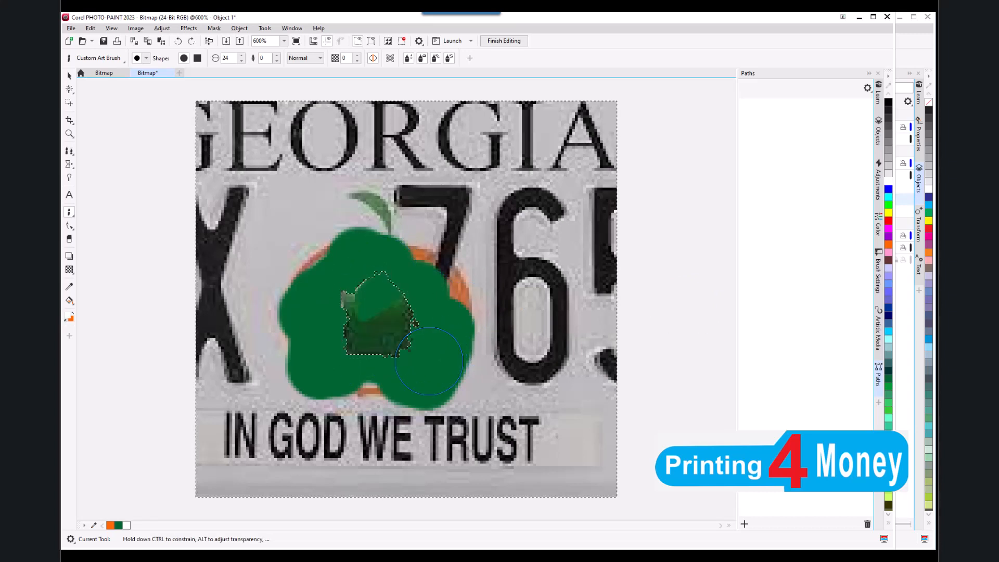
key(ctrl+z)
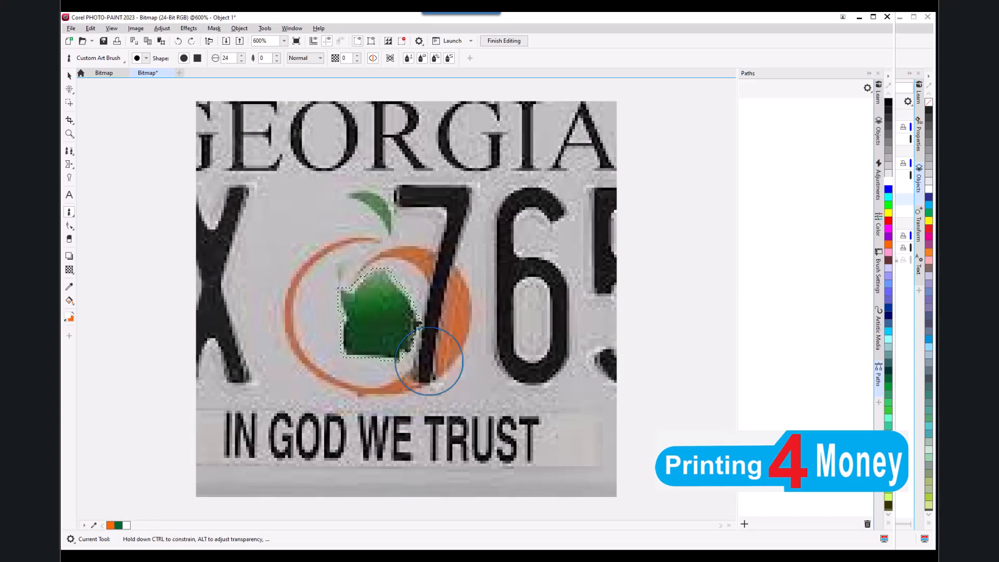
key(ctrl+z)
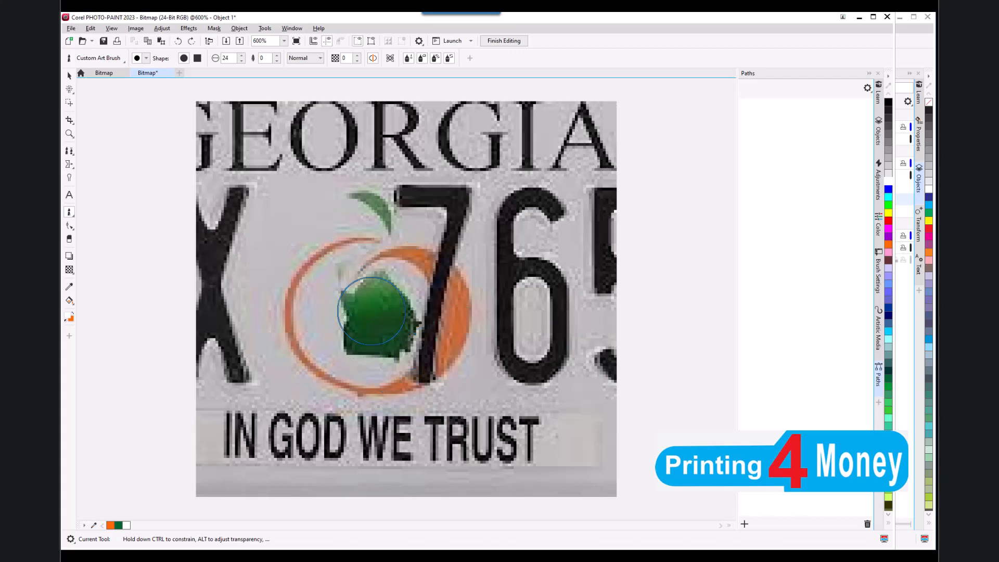
scroll(374, 343, down, 2)
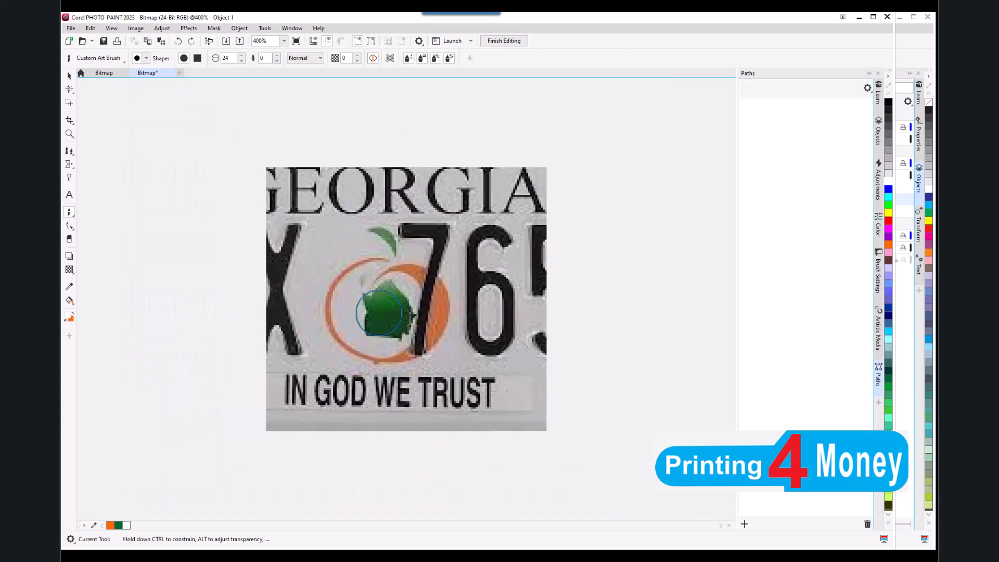
scroll(393, 342, up, 2)
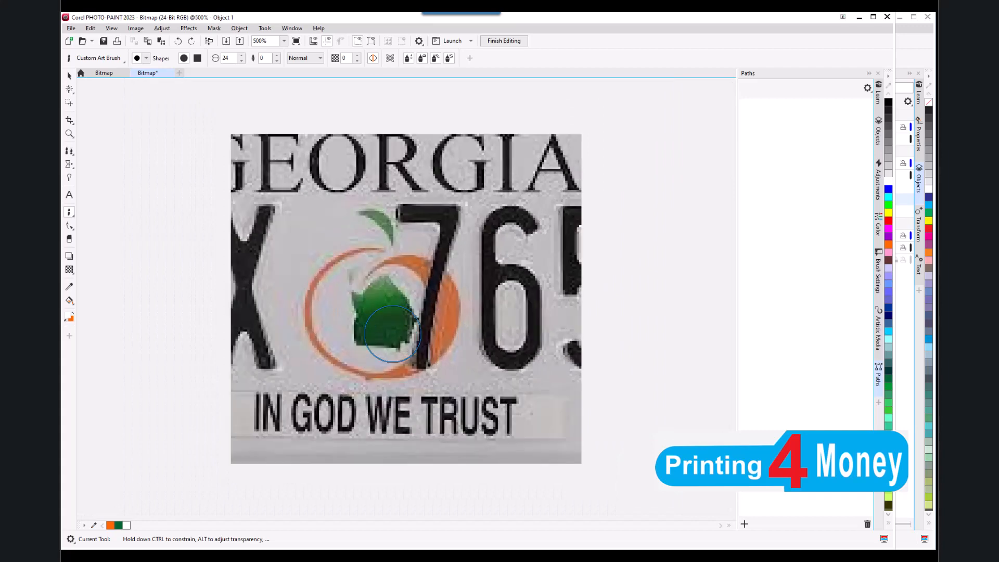
scroll(370, 358, up, 1)
scroll(380, 362, up, 1)
scroll(356, 345, down, 2)
- Collapse and reopen the Paths docker, and review the list of available dockers
click(878, 379)
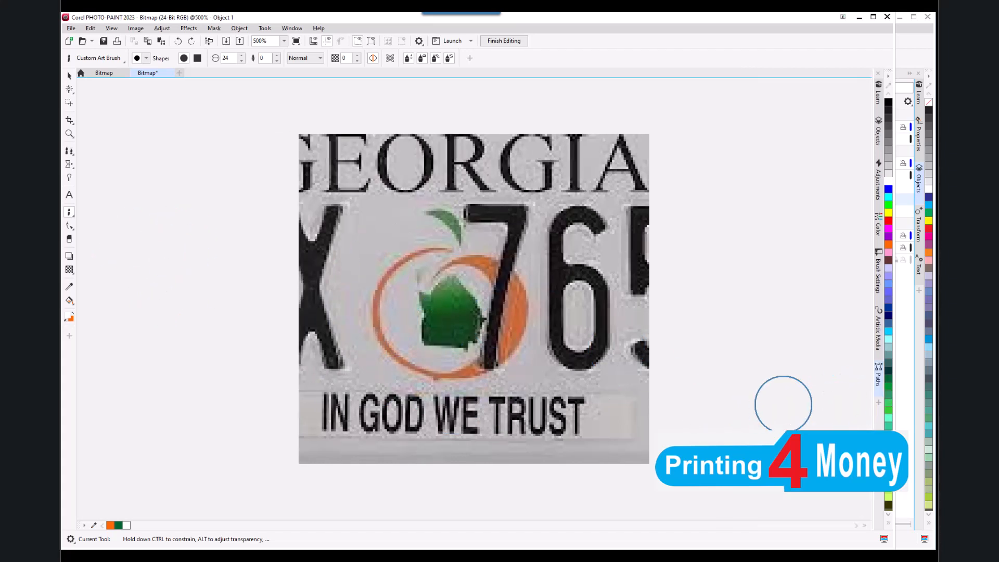
click(877, 378)
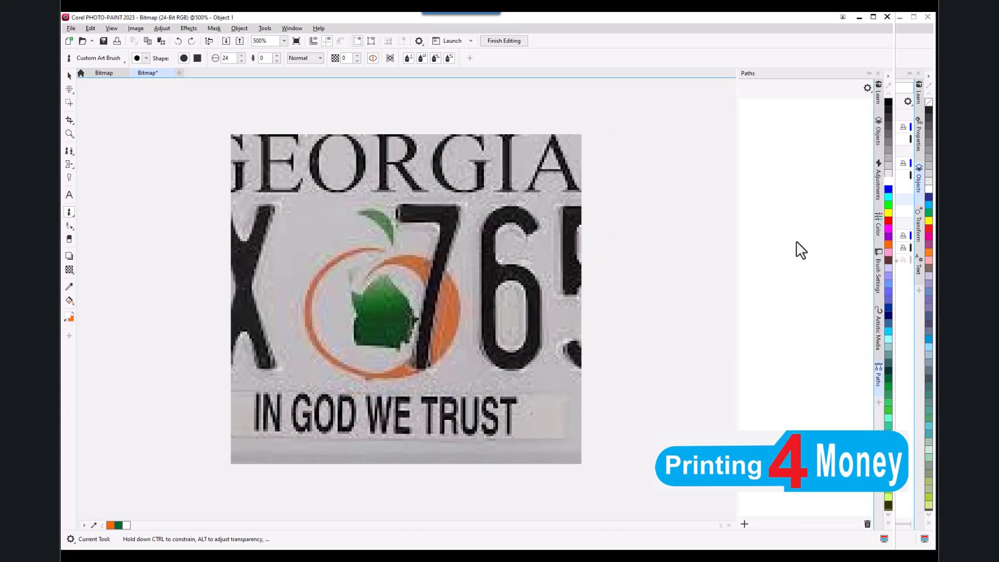
click(292, 29)
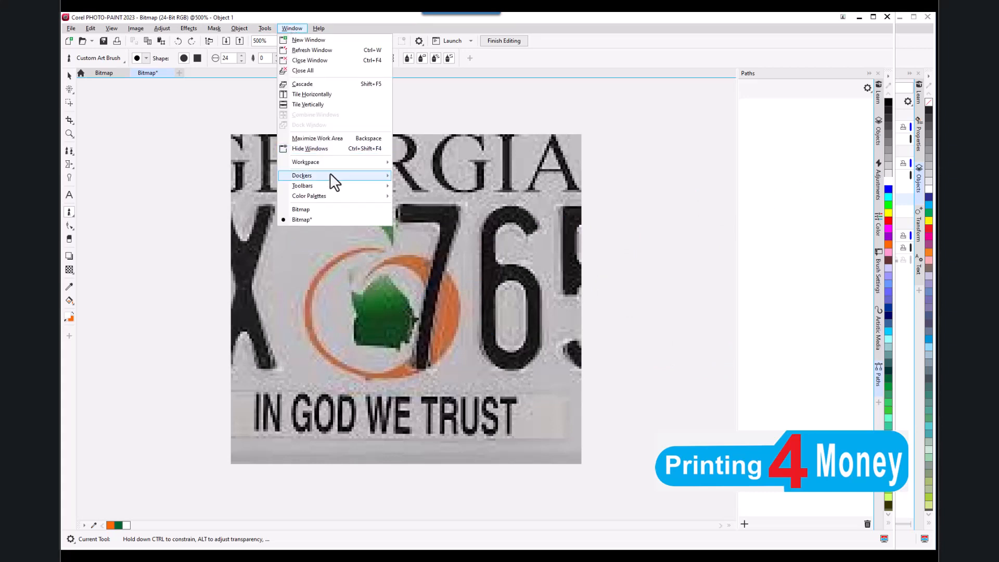
mouse_move(333, 182)
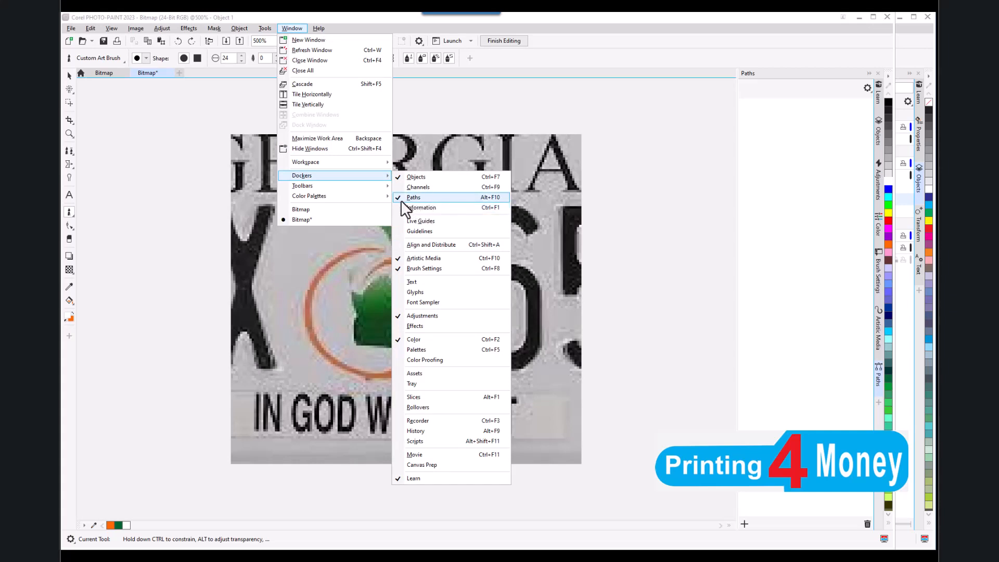
click(66, 76)
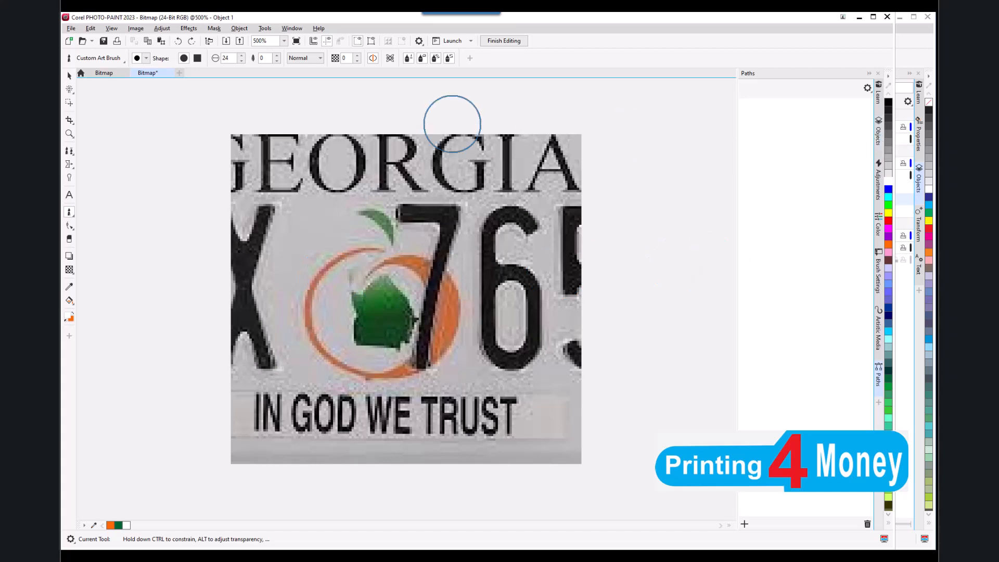
click(286, 30)
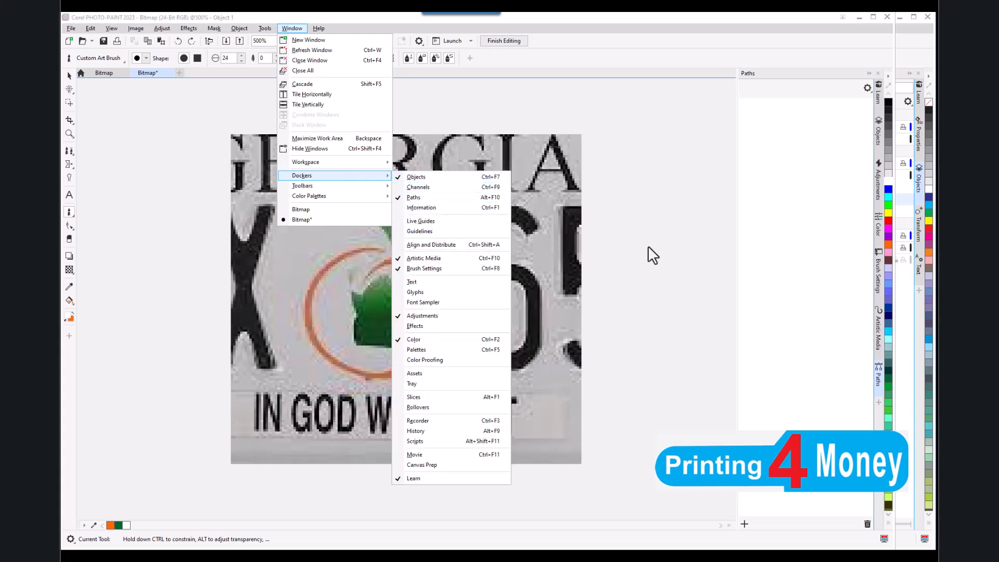
- Show the Objects docker, hide and redisplay Object 1, and lock it against editing
click(876, 139)
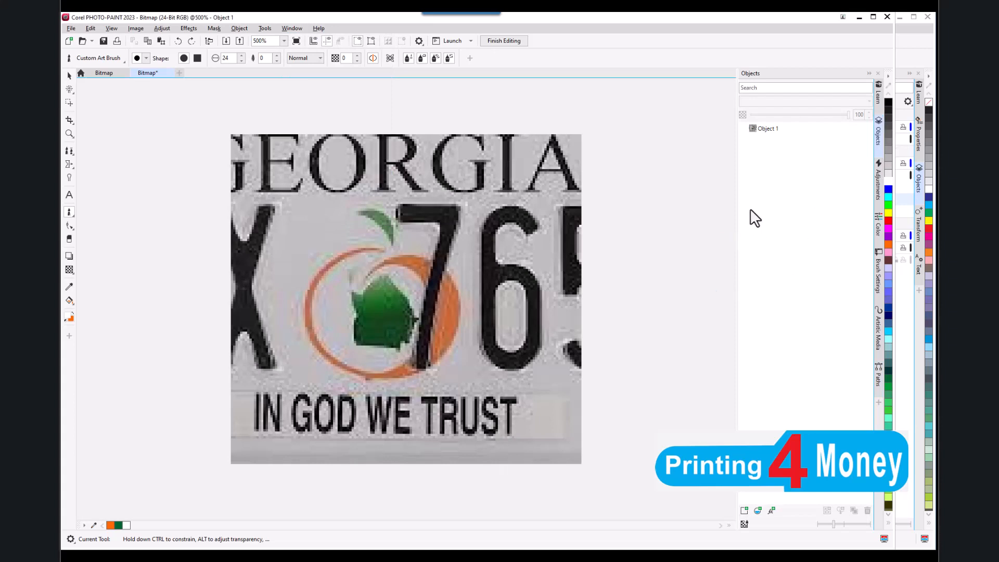
click(767, 130)
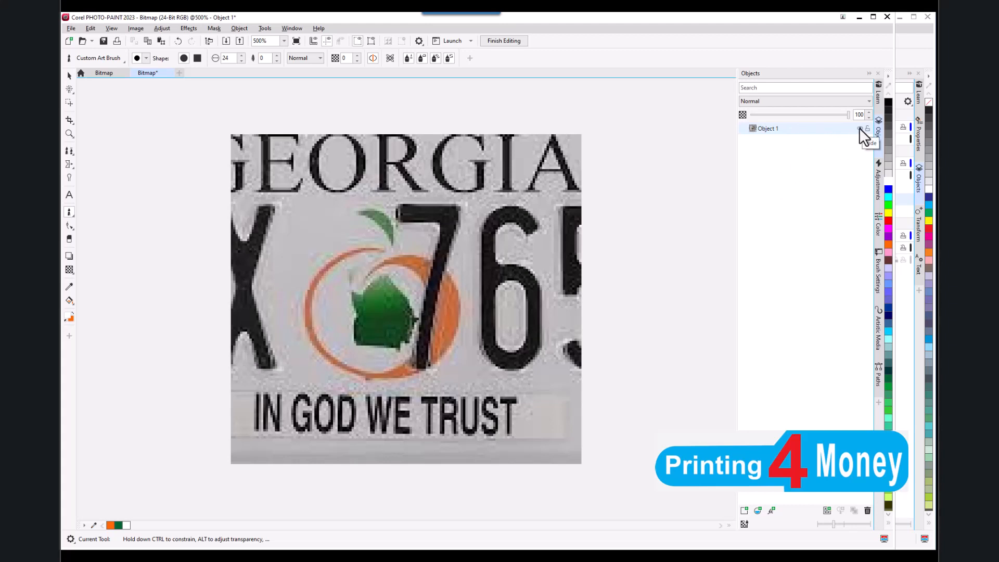
click(860, 128)
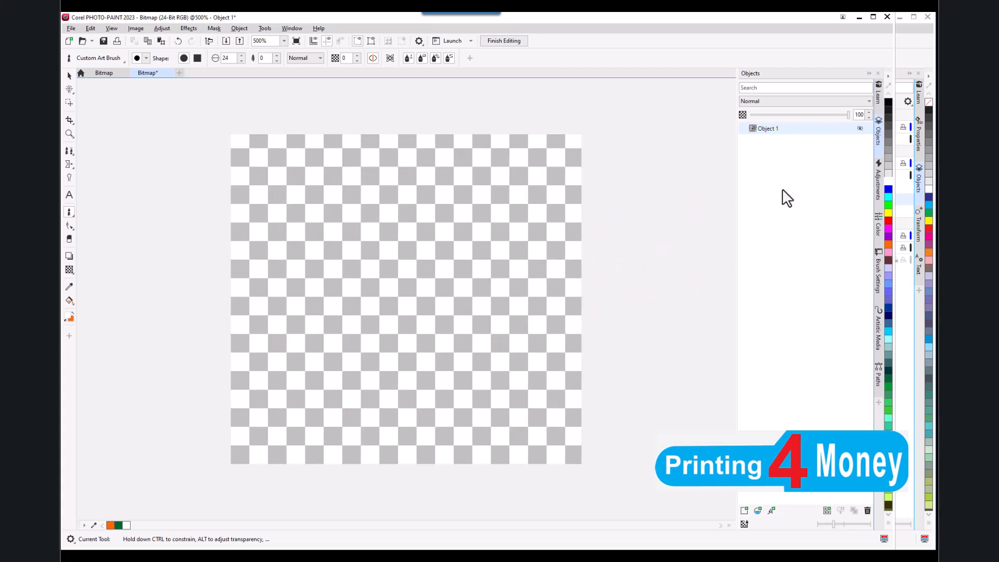
click(860, 128)
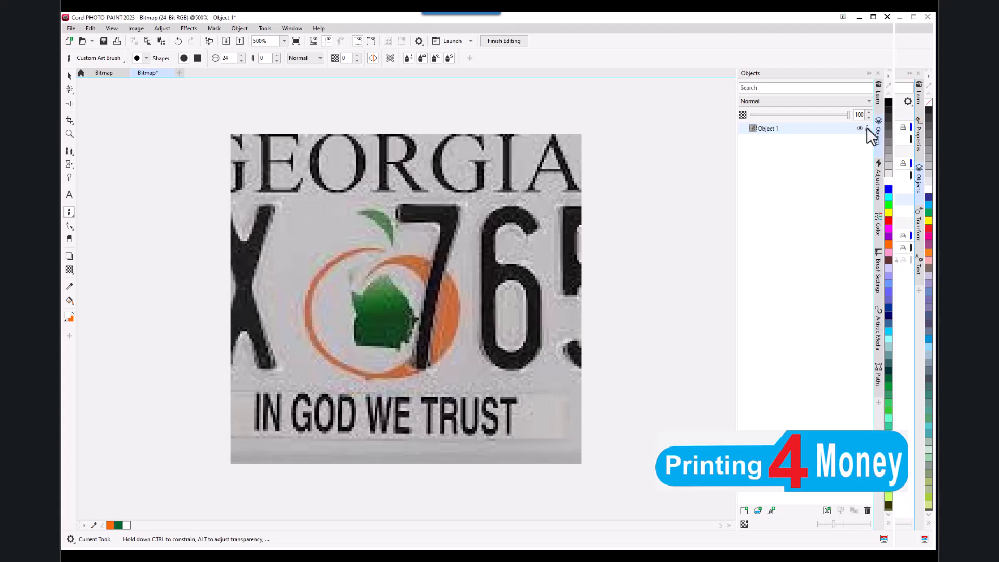
click(867, 128)
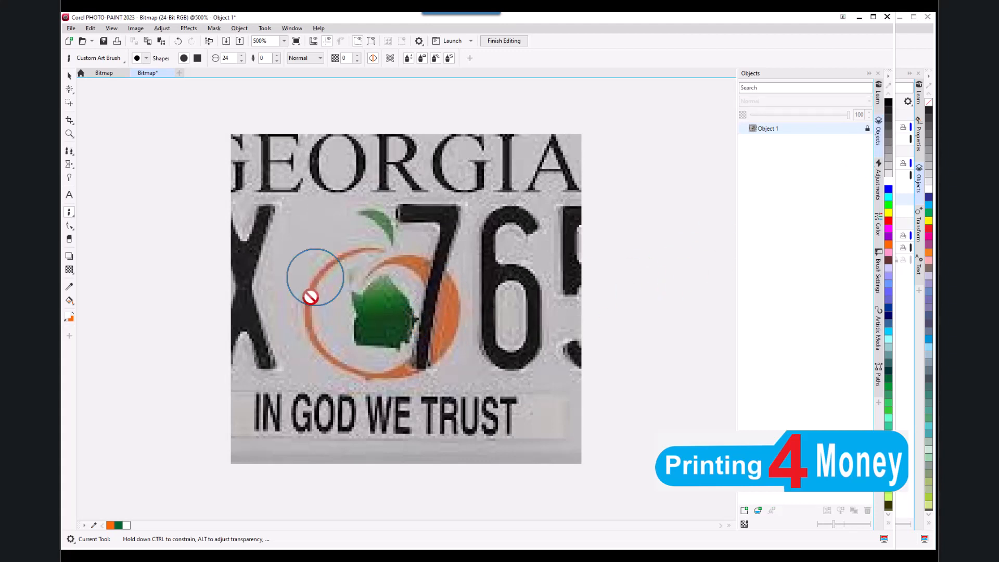
- Unlock Object 1 and shift the license plate photo slightly on the page
click(867, 128)
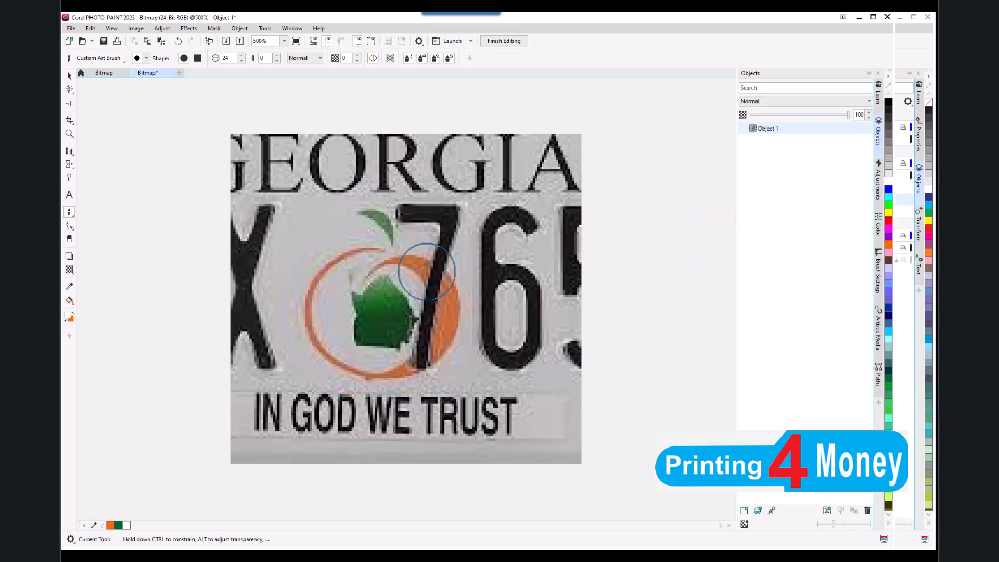
click(69, 75)
click(415, 290)
scroll(436, 278, down, 2)
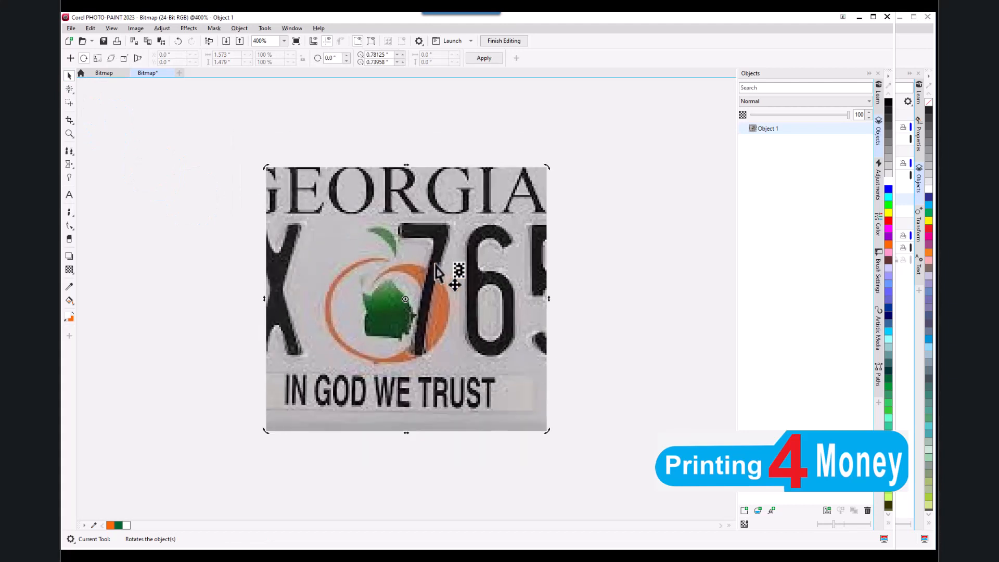
scroll(436, 278, down, 1)
mouse_move(405, 325)
mouse_down()
mouse_move(408, 289)
mouse_move(403, 326)
mouse_up()
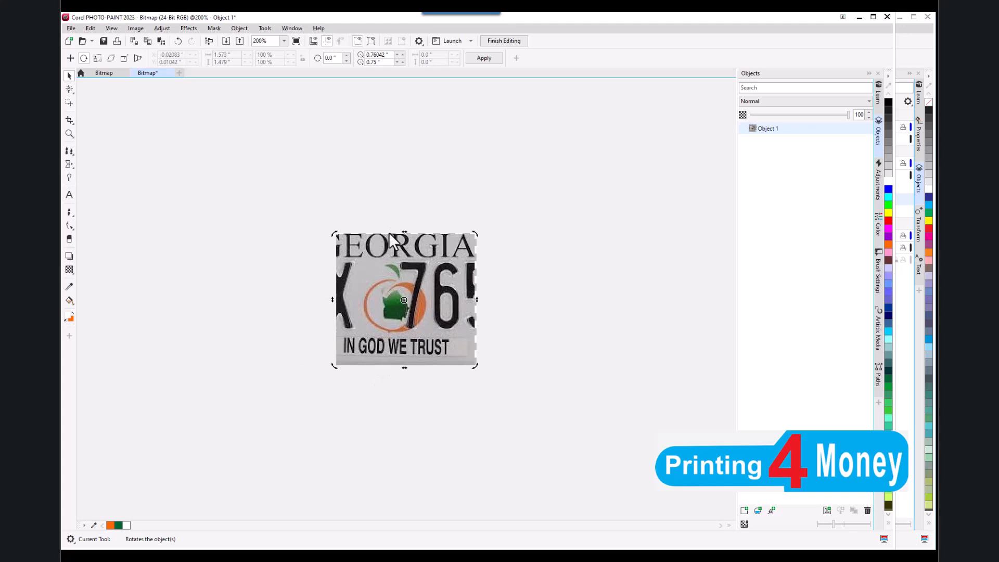
- Enlarge the paper size to 5 inches wide with the width and height locked in proportion
scroll(390, 227, down, 1)
click(106, 41)
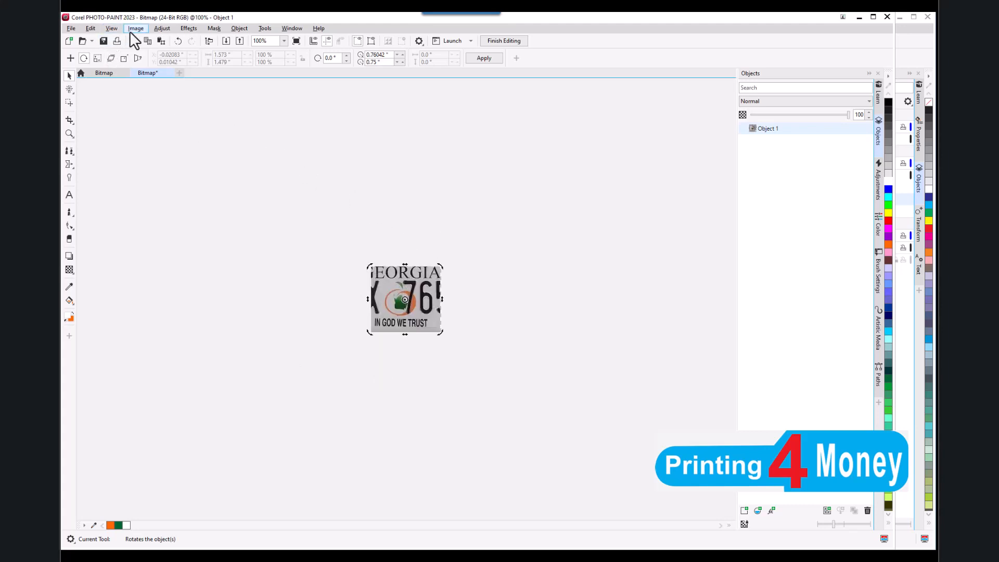
click(131, 30)
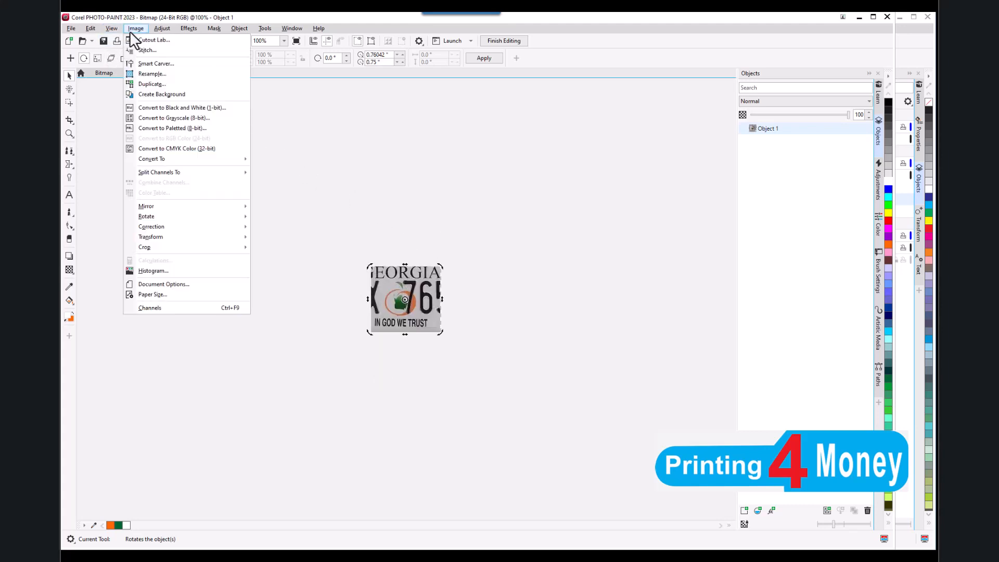
click(155, 294)
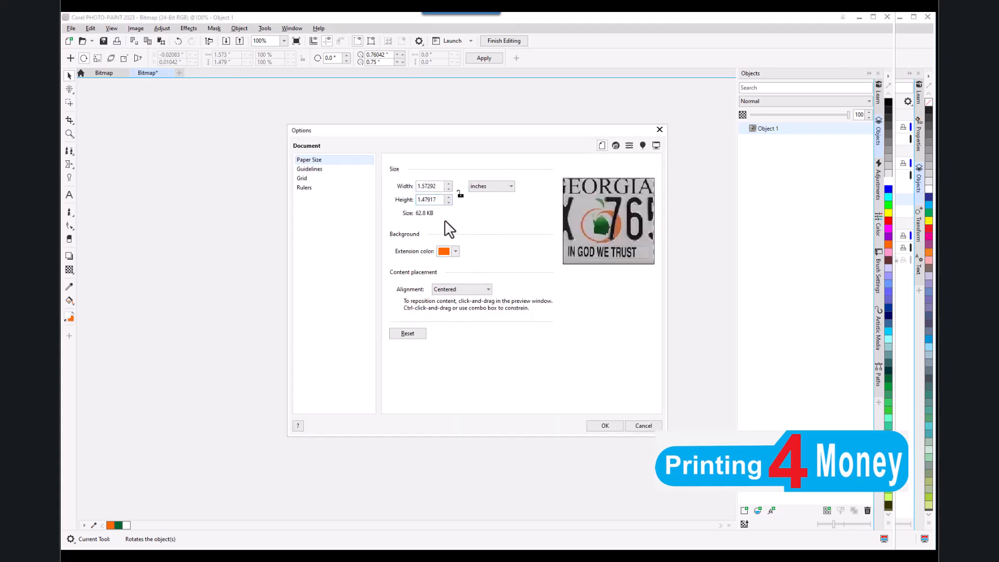
click(461, 192)
drag(441, 188, 397, 189)
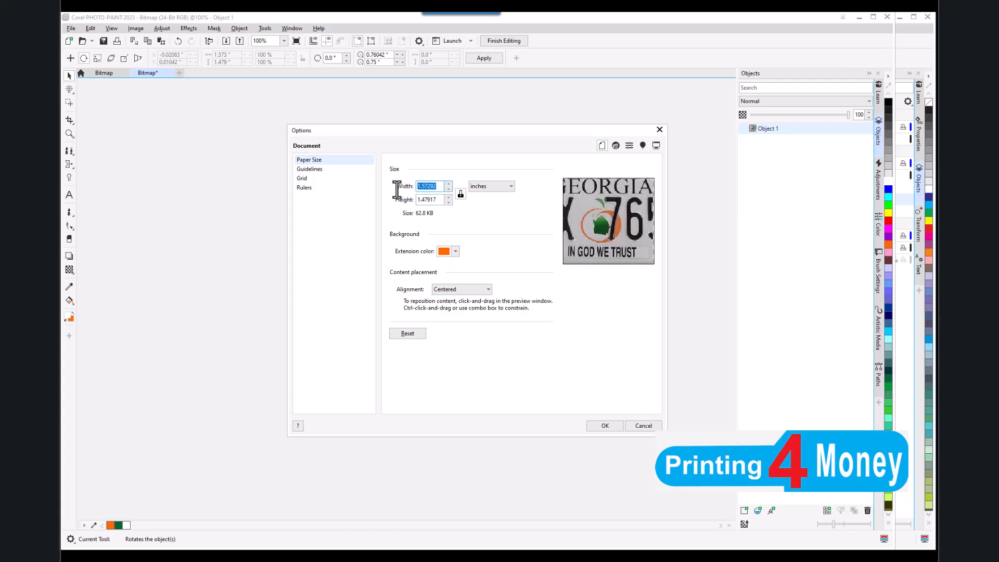
text(5)
click(606, 423)
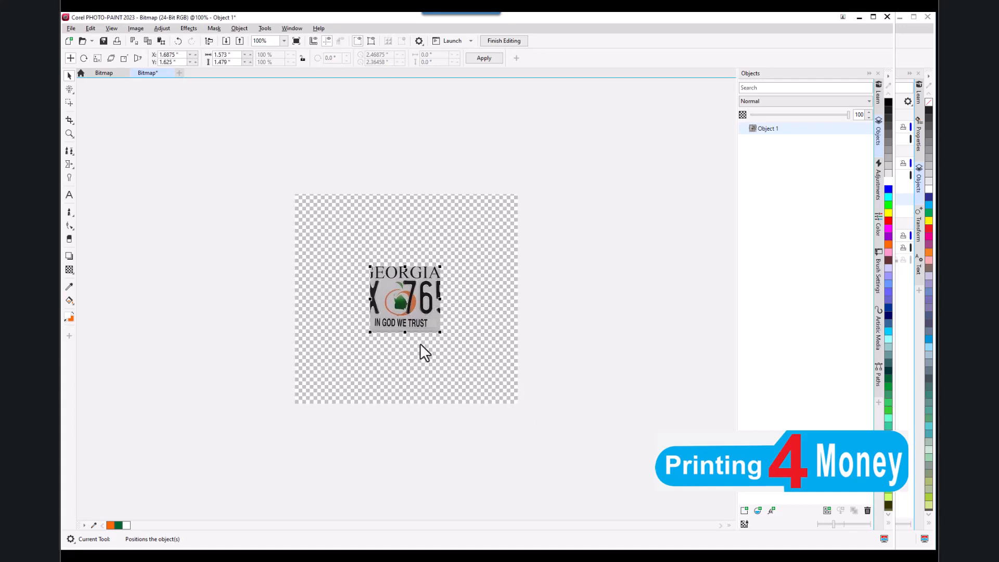
- Move the plate photo slightly up on the enlarged page, duplicate it and place the copy toward the page's upper-left area
scroll(416, 328, up, 1)
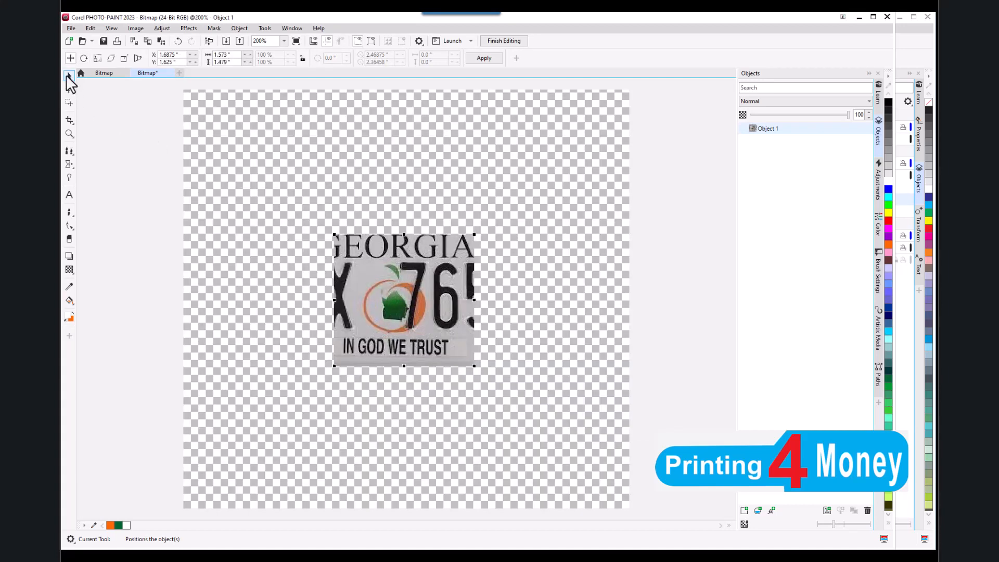
mouse_move(381, 282)
mouse_down()
mouse_move(402, 271)
mouse_move(395, 296)
mouse_move(372, 309)
mouse_move(393, 286)
mouse_move(389, 266)
mouse_up()
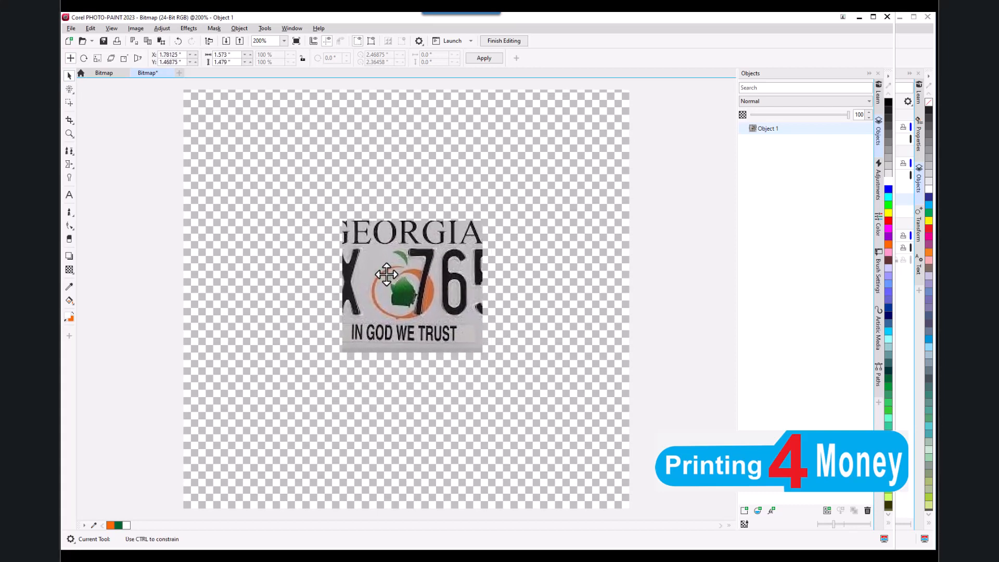
right_click(783, 130)
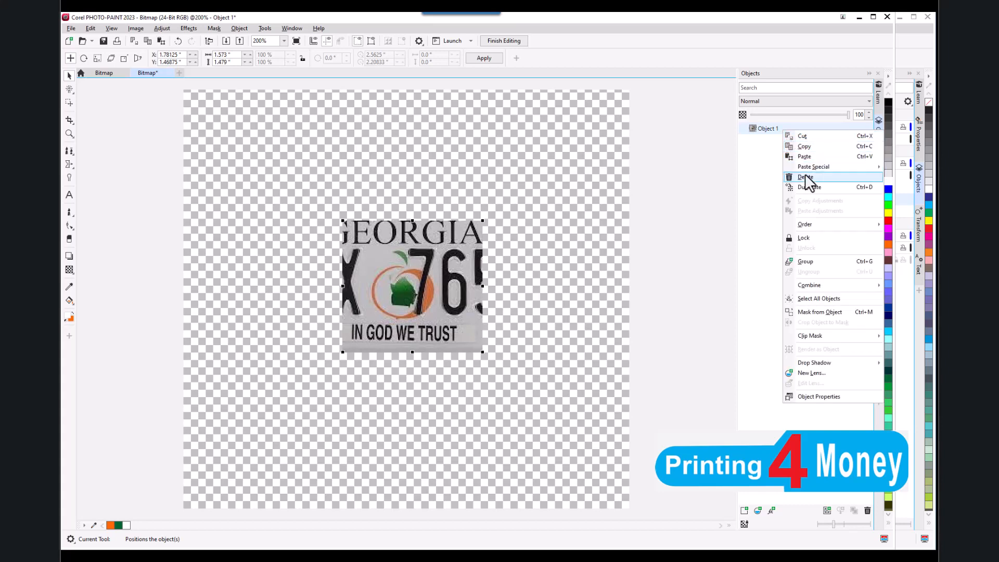
click(810, 187)
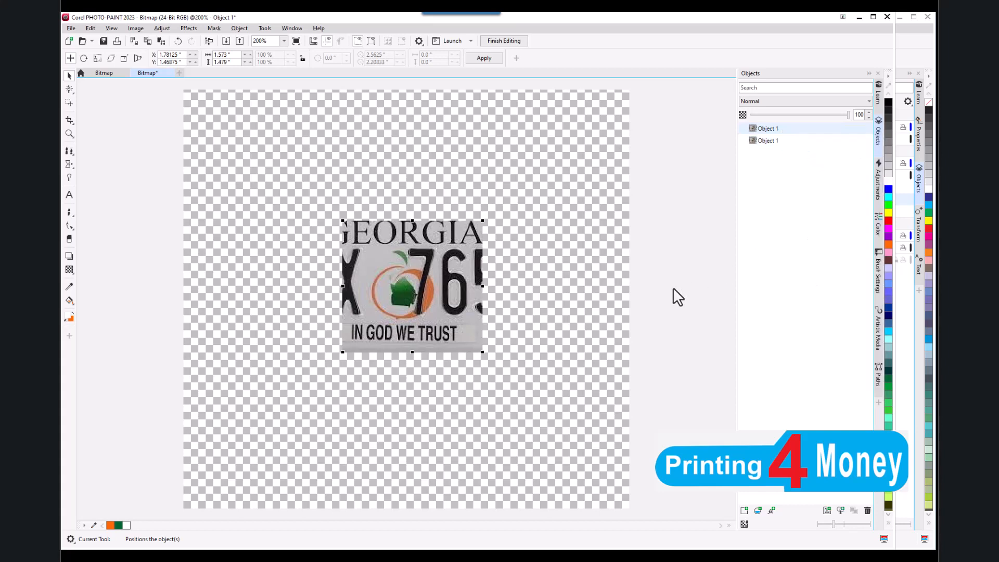
drag(404, 307, 279, 227)
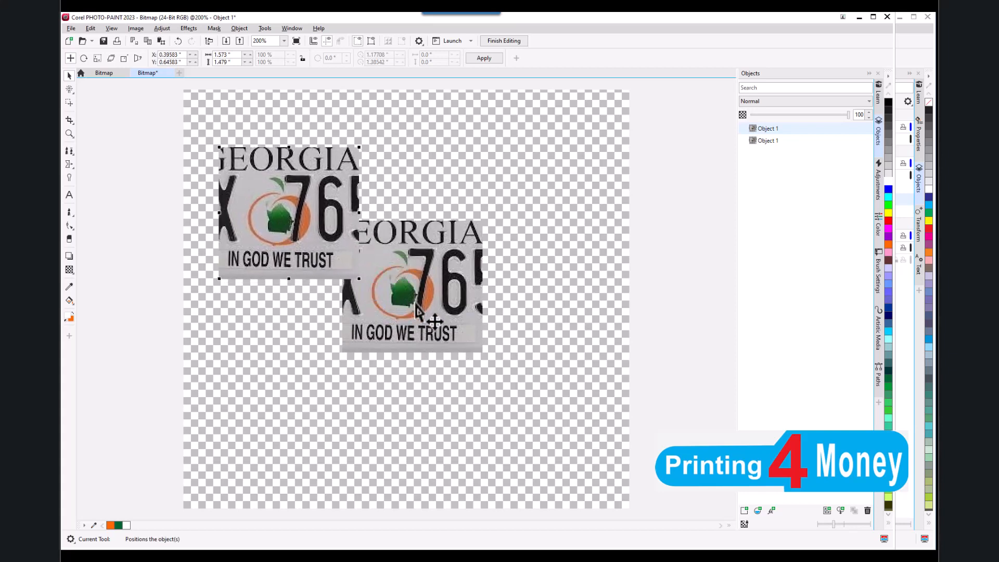
- Arrange the two plate photos one directly above the other, with the duplicate on top and a narrow gap between them
click(423, 296)
drag(423, 296, 419, 379)
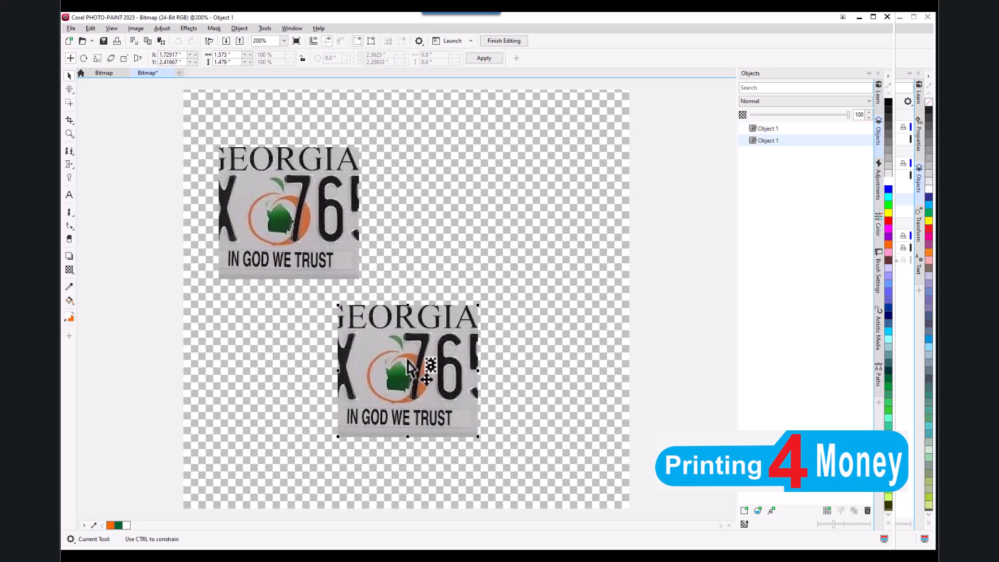
drag(311, 224, 424, 220)
click(418, 365)
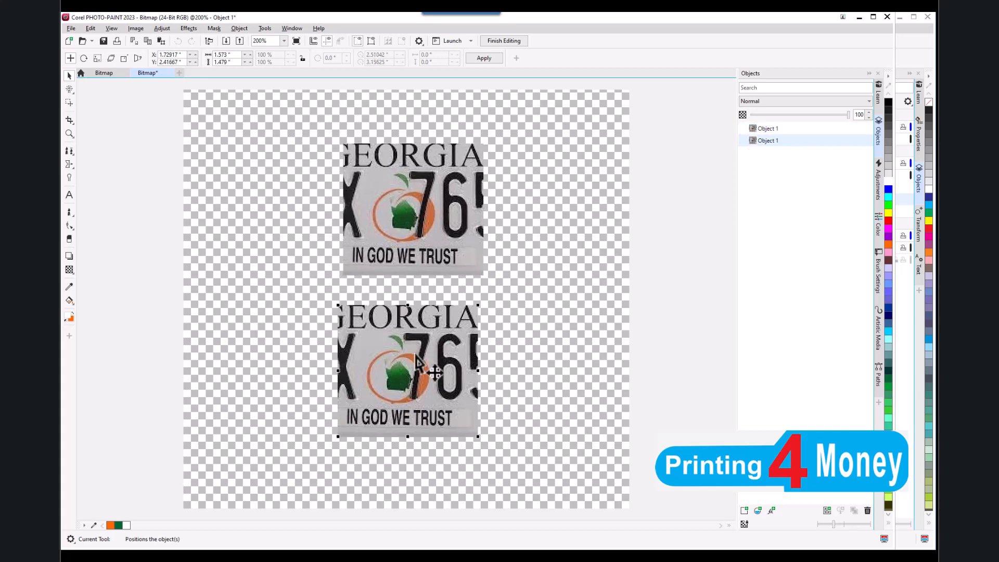
drag(429, 362, 437, 343)
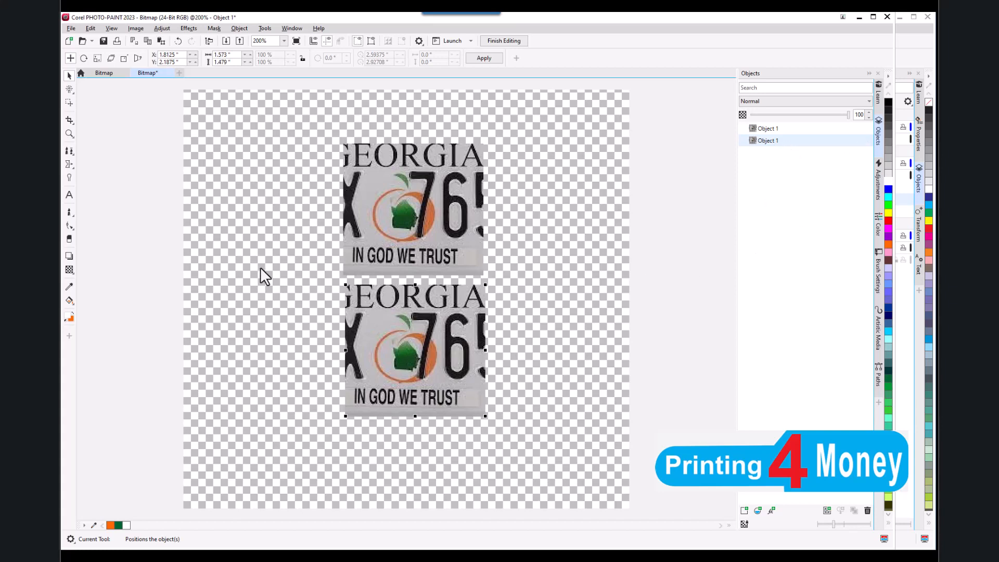
- With the lower plate photo active, try painting white over the peach on both photos and undo the painting
click(67, 213)
mouse_move(391, 349)
mouse_down()
mouse_move(411, 344)
mouse_move(395, 338)
mouse_move(437, 333)
mouse_move(394, 332)
mouse_up()
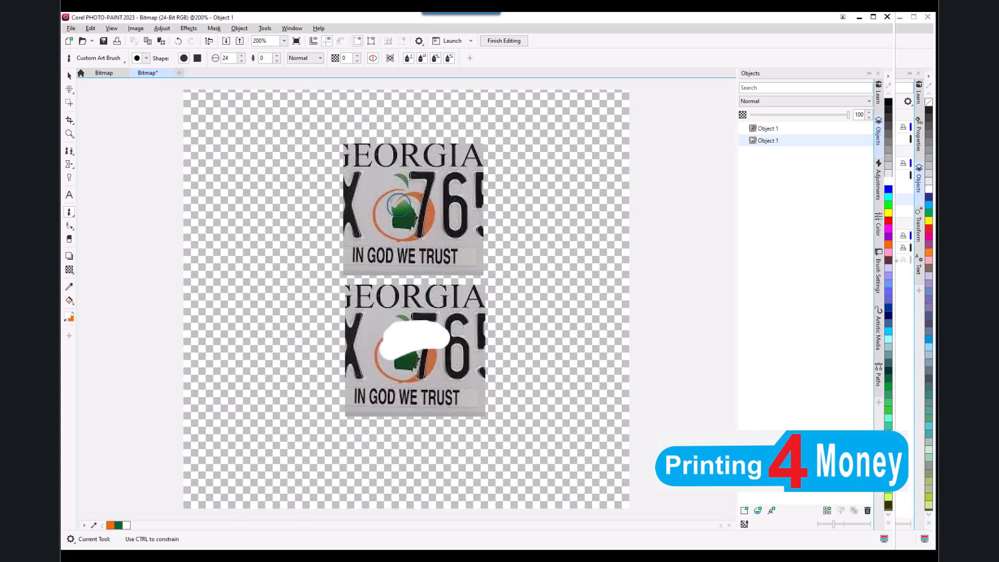
drag(414, 200, 399, 211)
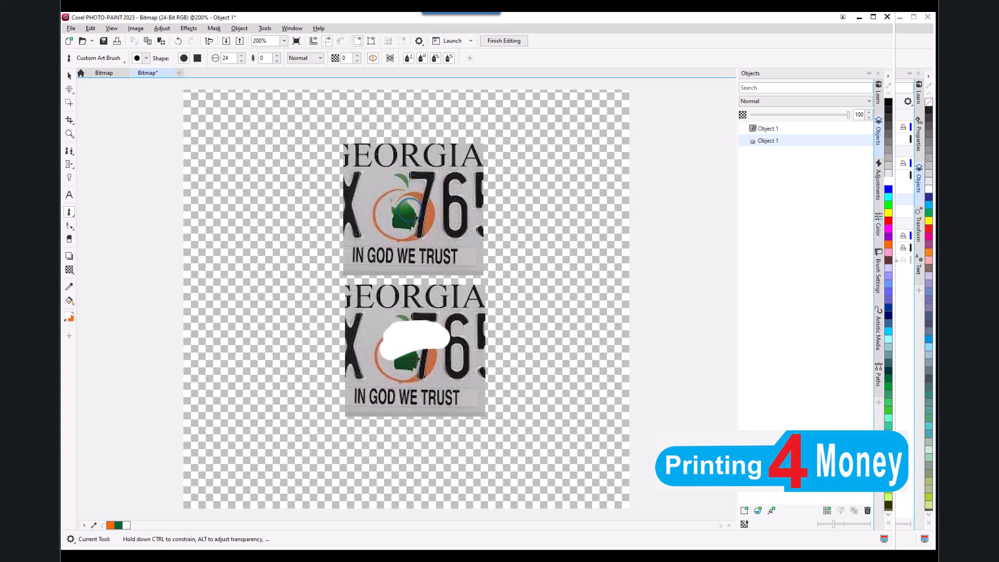
scroll(410, 211, up, 1)
scroll(412, 289, down, 2)
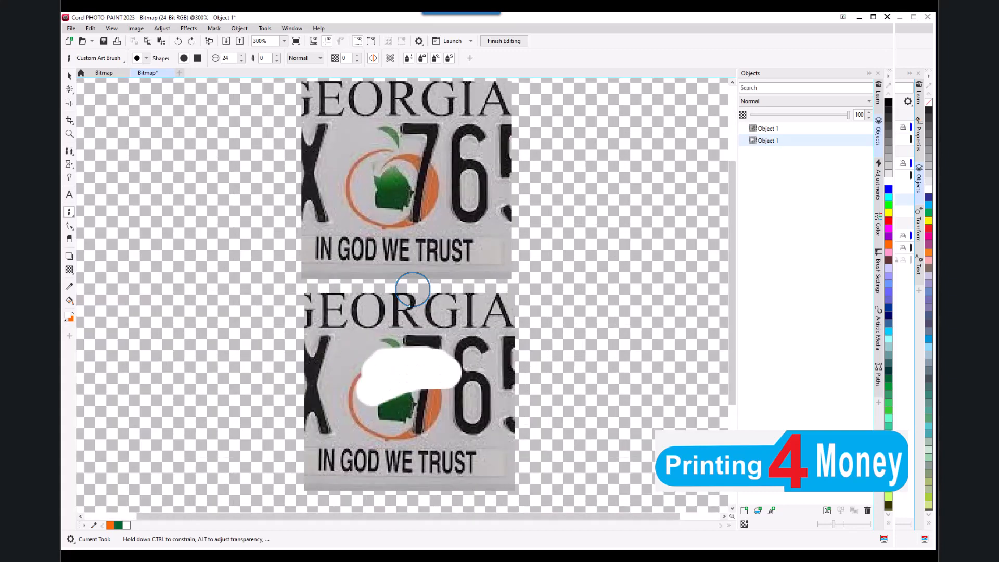
key(ctrl+z)
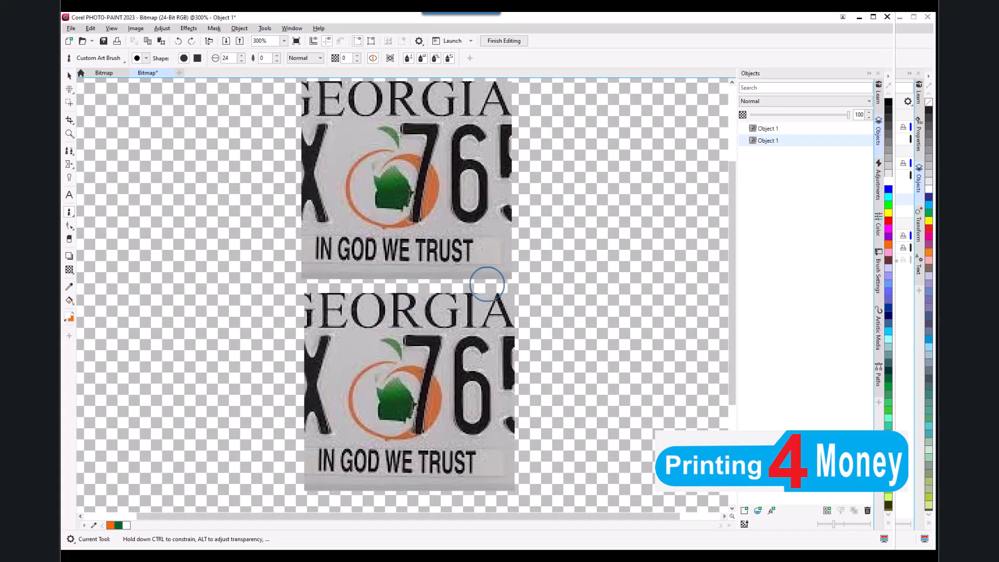
- Make the upper plate photo active, paint white over its peach and undo the stroke
click(790, 129)
mouse_move(448, 180)
mouse_down()
mouse_move(389, 171)
mouse_move(370, 186)
mouse_move(431, 184)
mouse_move(372, 195)
mouse_move(396, 202)
mouse_up()
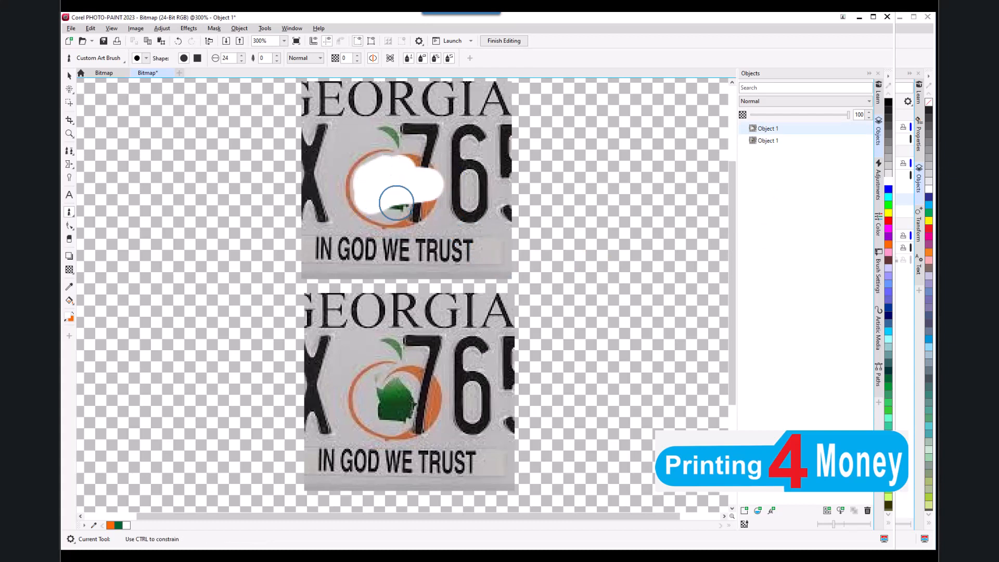
key(ctrl+z)
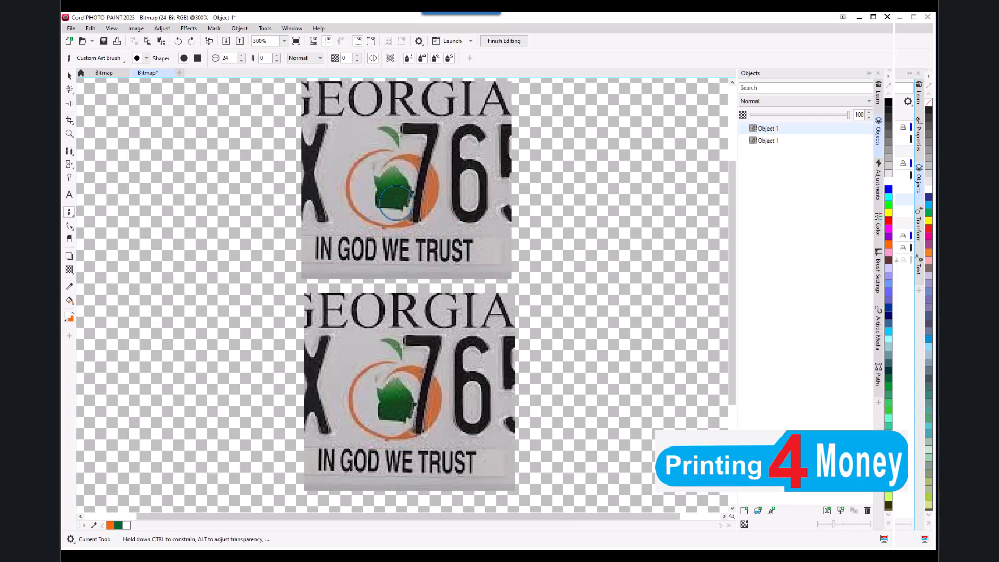
scroll(395, 339, down, 2)
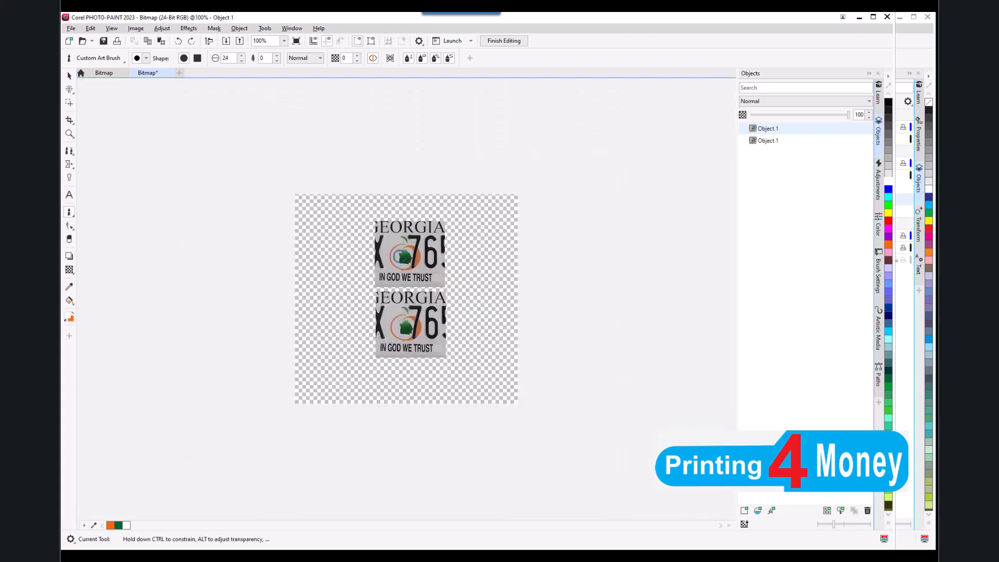
scroll(399, 263, up, 1)
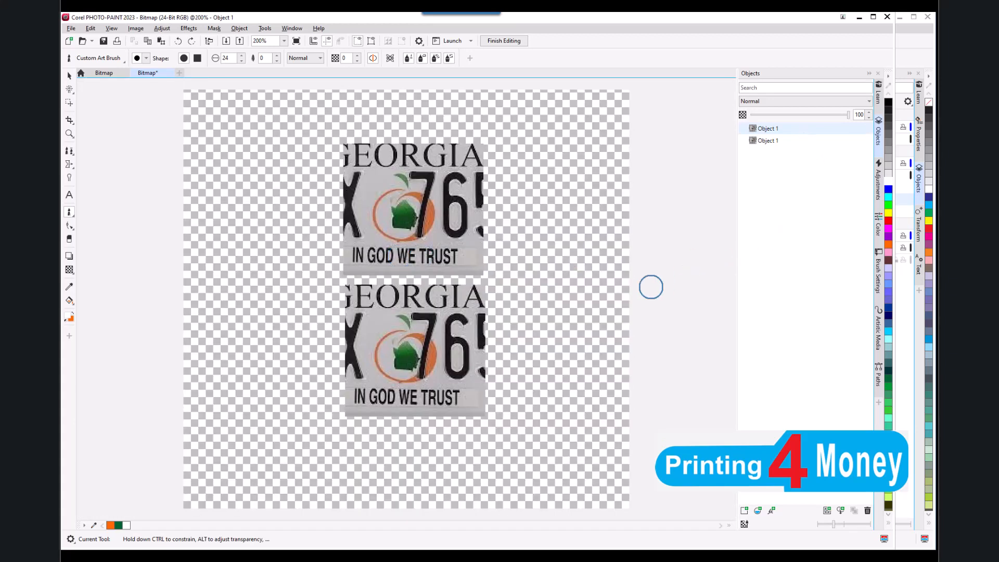
scroll(405, 280, down, 1)
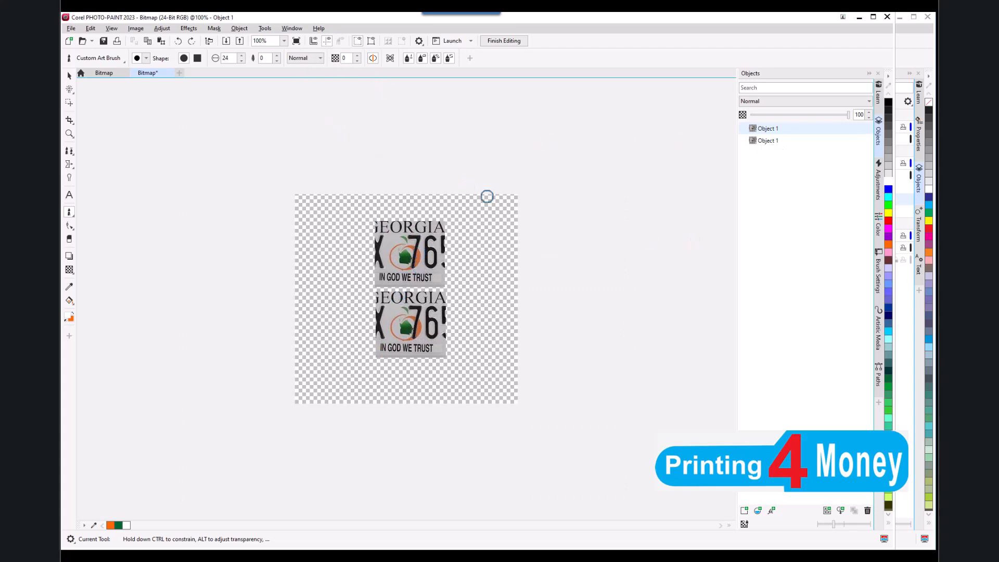
- Create a new empty object above the photos and paint a white blob about 0.76 by 0.79 inches beside the lower photo
click(774, 144)
click(768, 129)
click(239, 31)
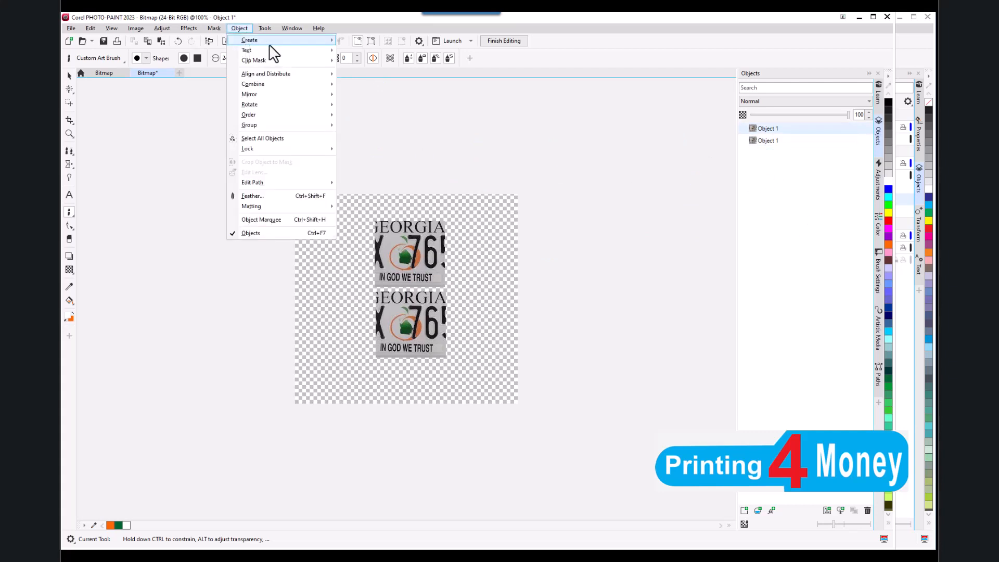
mouse_move(324, 42)
click(360, 43)
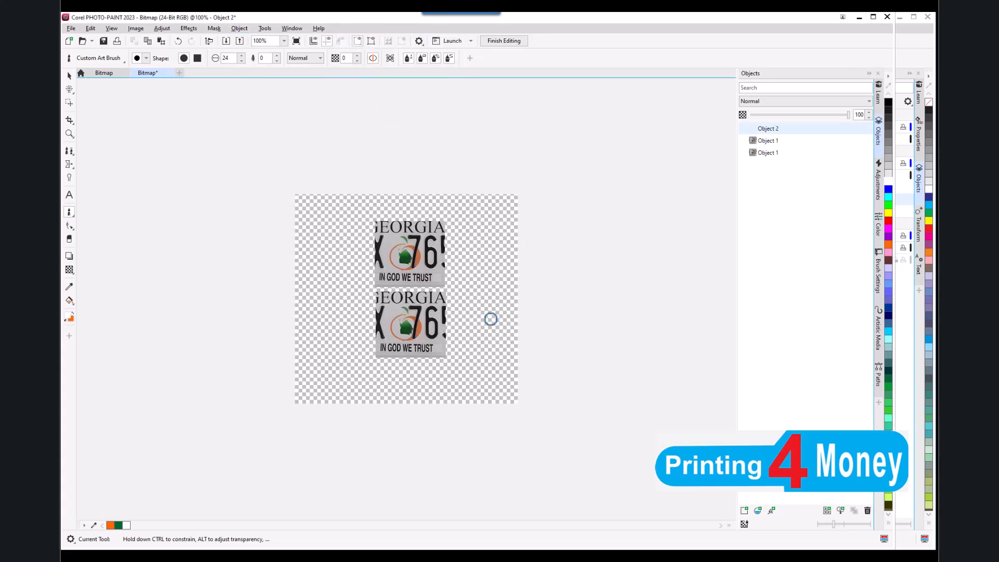
mouse_move(480, 317)
mouse_down()
mouse_move(502, 324)
mouse_move(477, 323)
mouse_up()
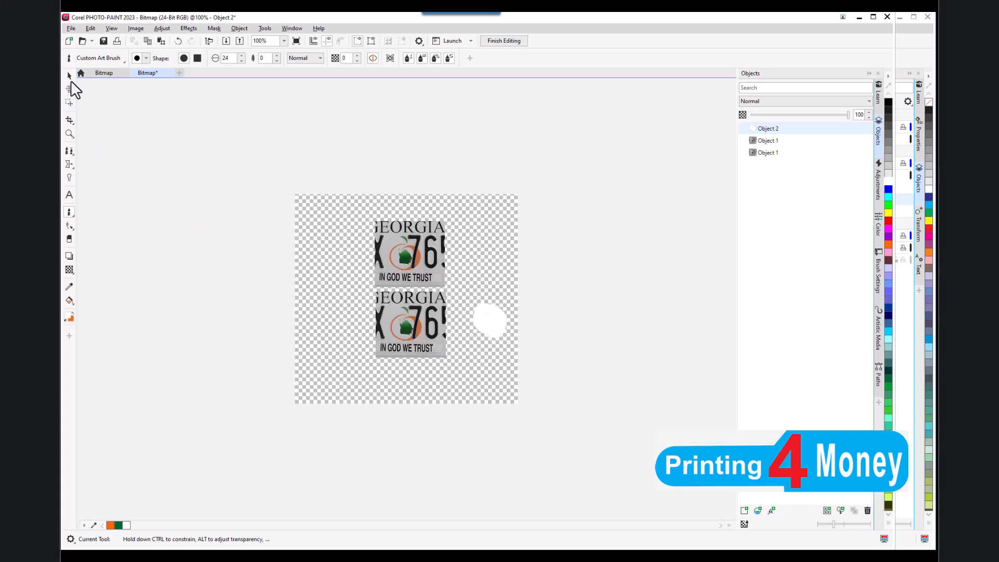
- Select the white blob, hide and redisplay Object 2, and lock it against editing
click(69, 76)
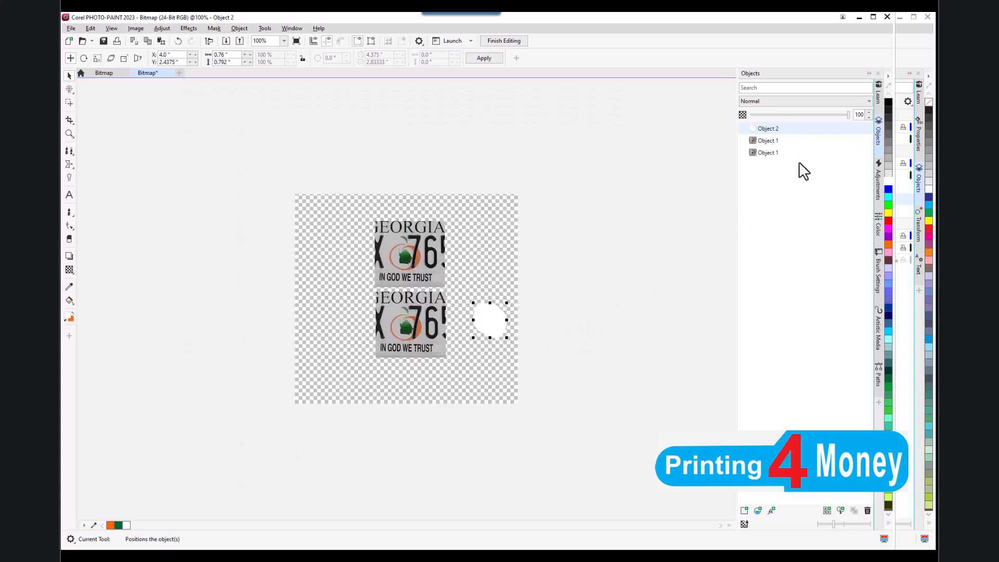
click(859, 128)
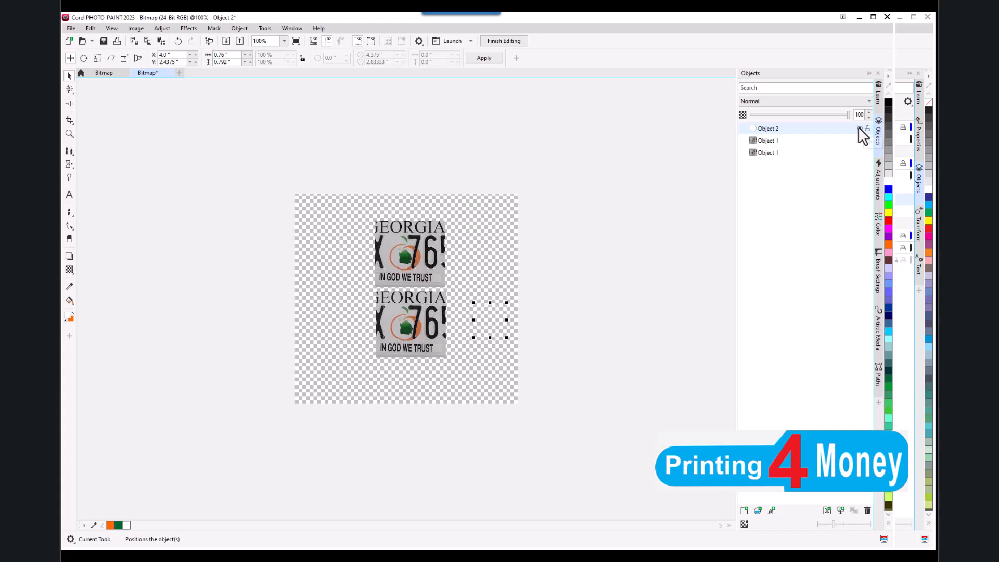
click(858, 128)
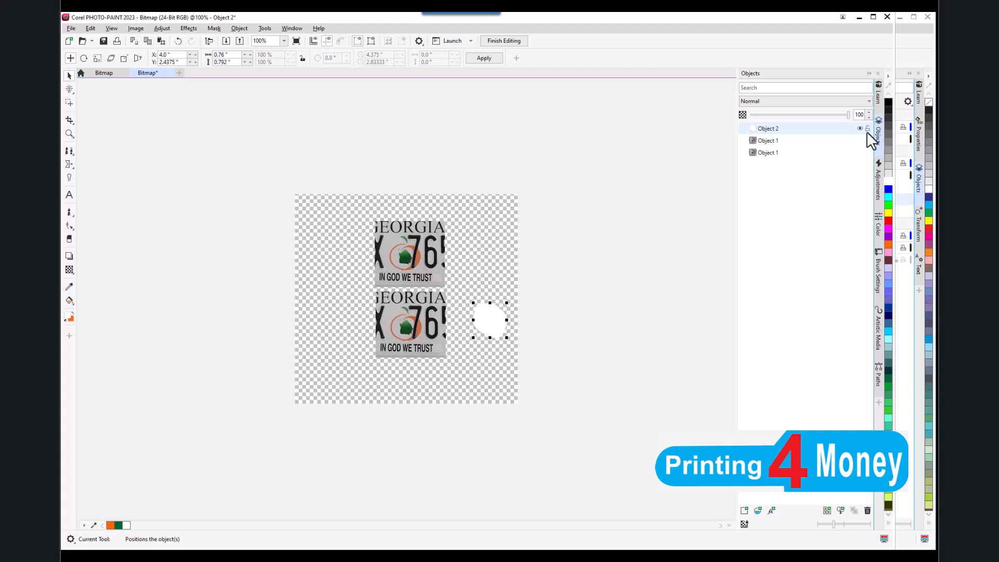
click(867, 128)
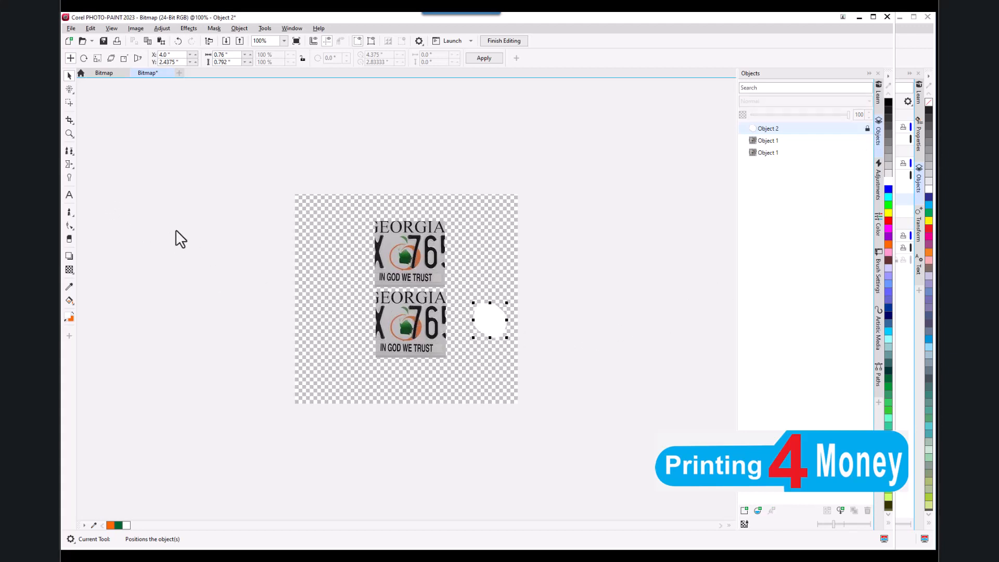
- Set the art brush's paint color to light blue and unlock Object 2
click(69, 212)
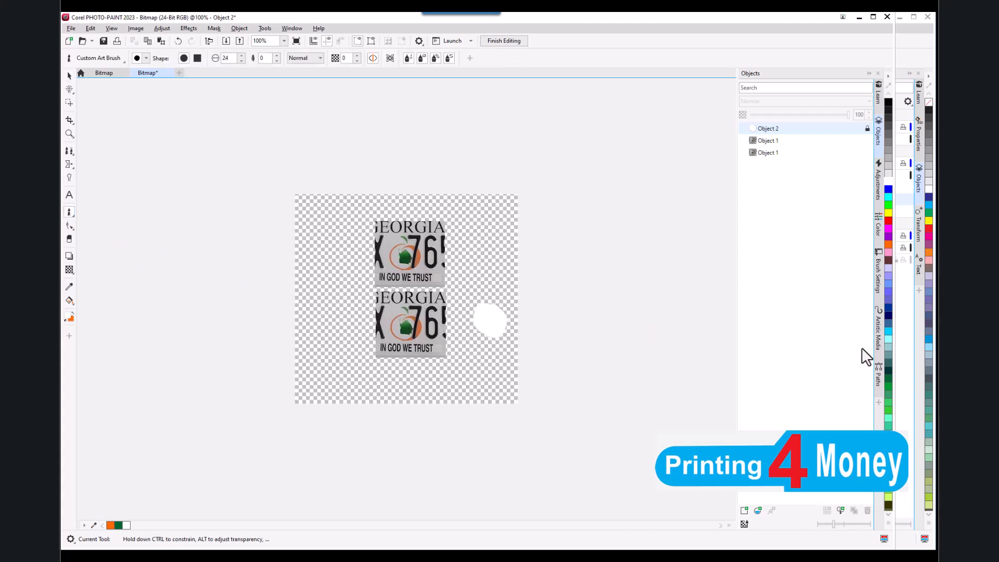
click(888, 336)
scroll(488, 324, up, 2)
scroll(488, 324, down, 1)
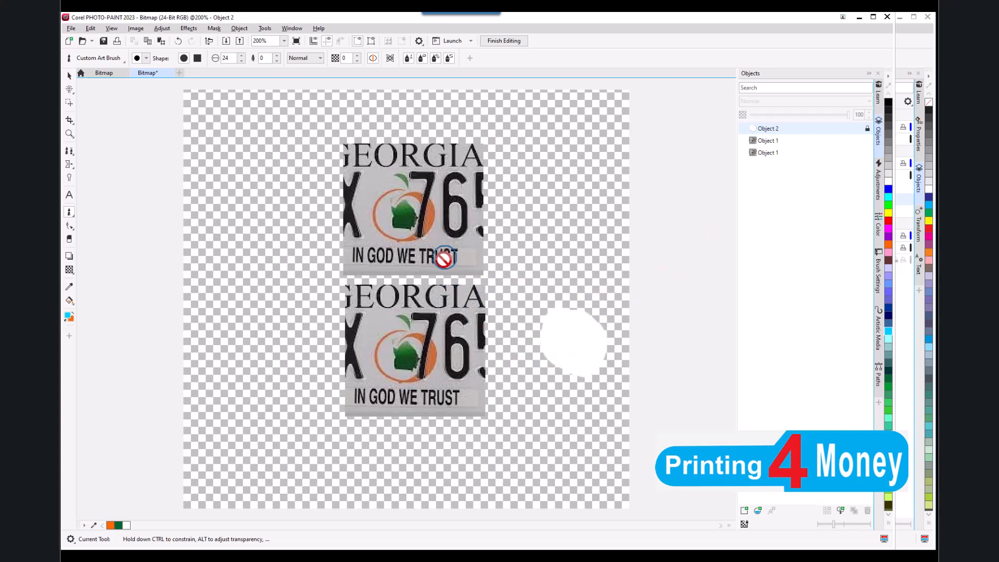
click(868, 128)
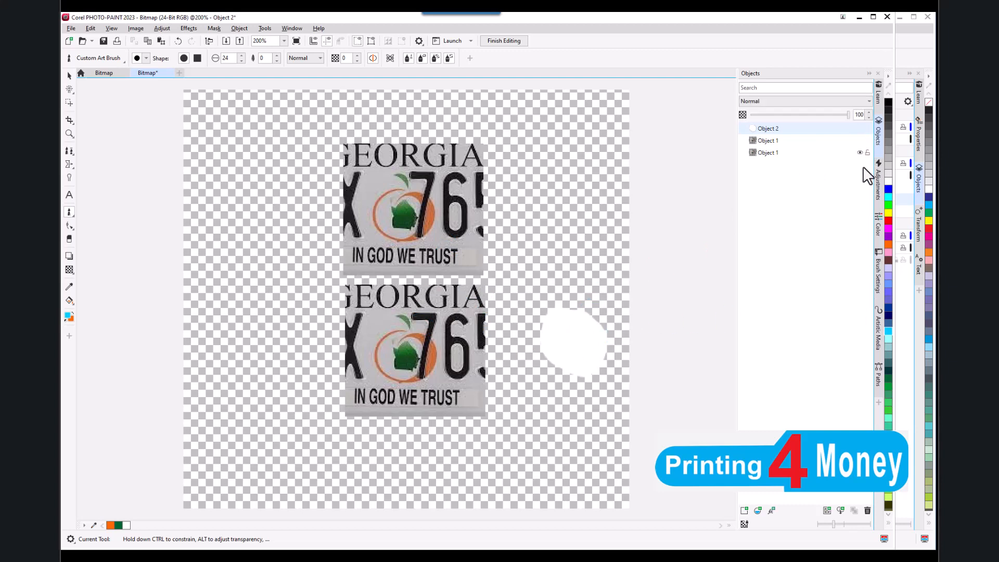
- Paint light blue strokes on Object 2 across the white blob and both plate photos, and hide and redisplay the object
drag(580, 337, 571, 329)
mouse_move(418, 219)
mouse_down()
mouse_move(398, 339)
mouse_move(479, 328)
mouse_move(544, 346)
mouse_move(521, 319)
mouse_move(442, 323)
mouse_move(414, 298)
mouse_move(427, 242)
mouse_move(419, 237)
mouse_up()
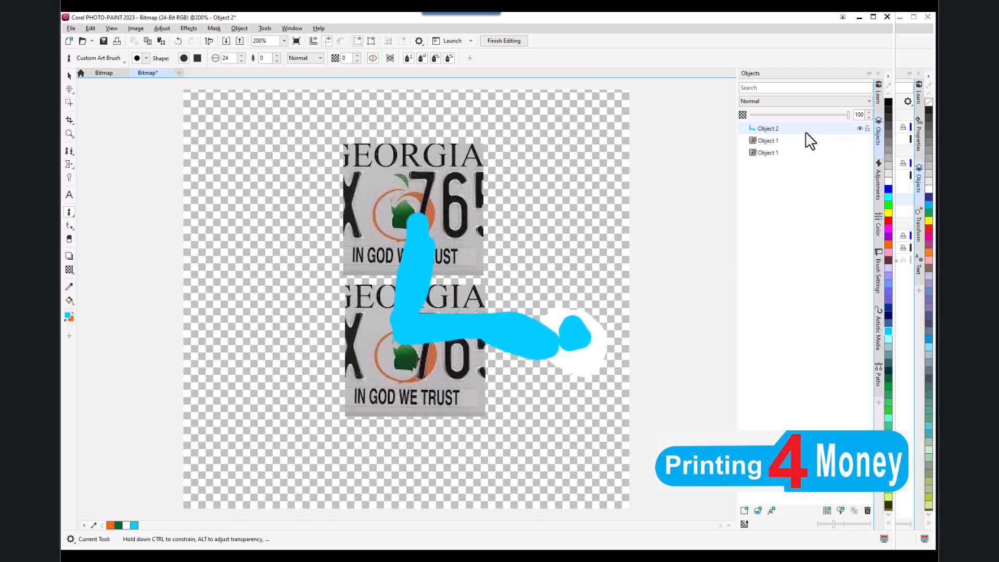
click(860, 128)
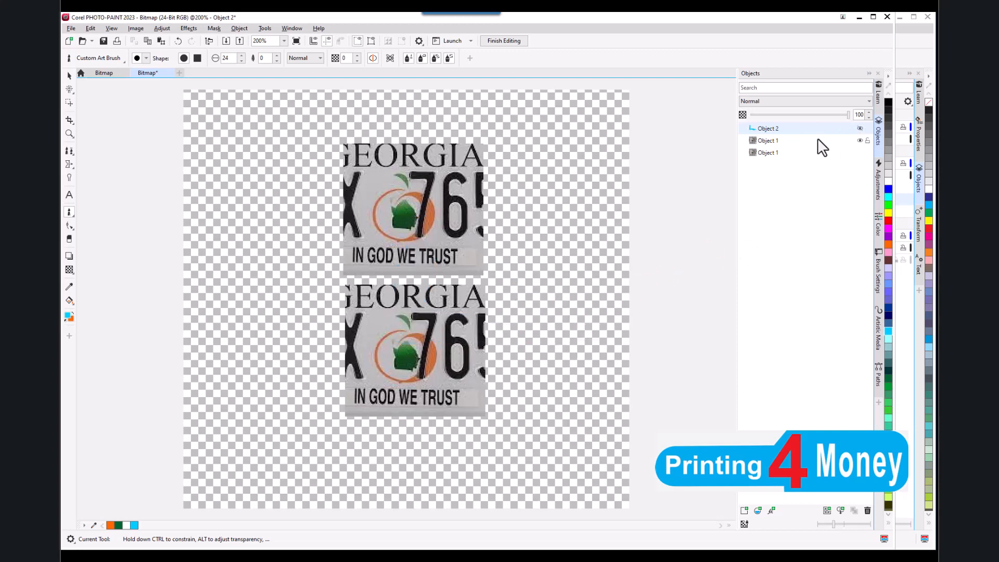
click(860, 129)
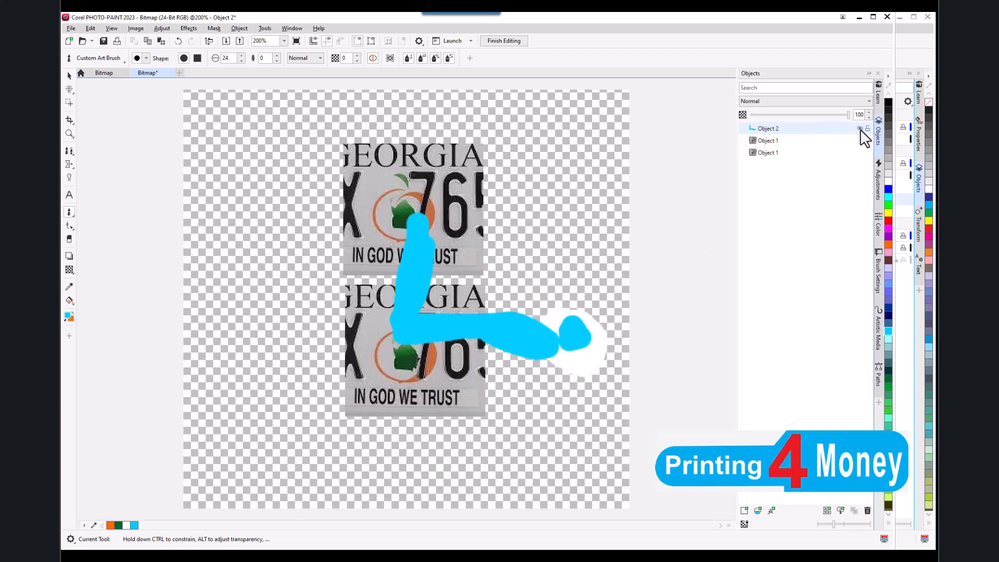
- Delete the painted Object 2 and the lower license plate photo, keeping only the upper plate
click(69, 77)
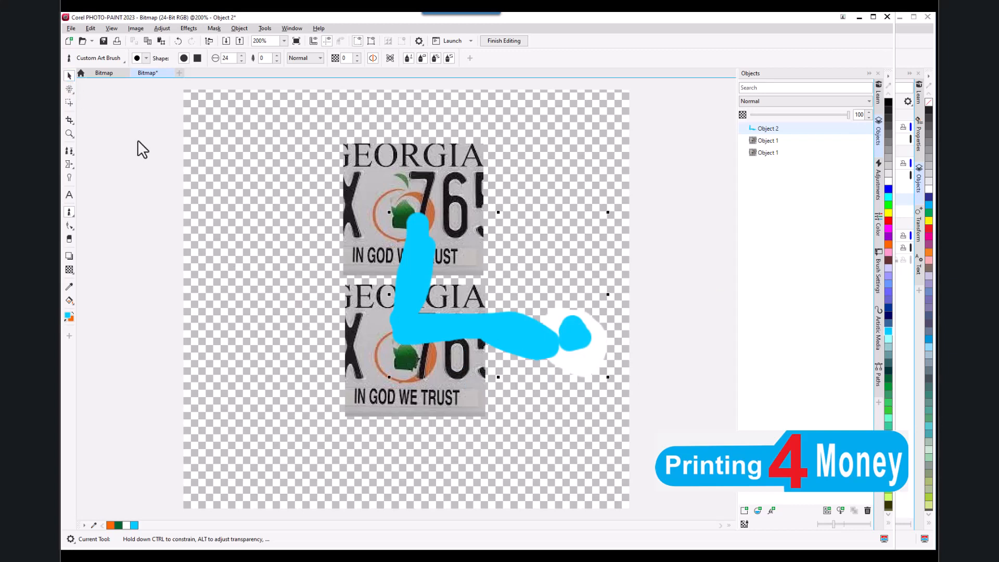
right_click(799, 132)
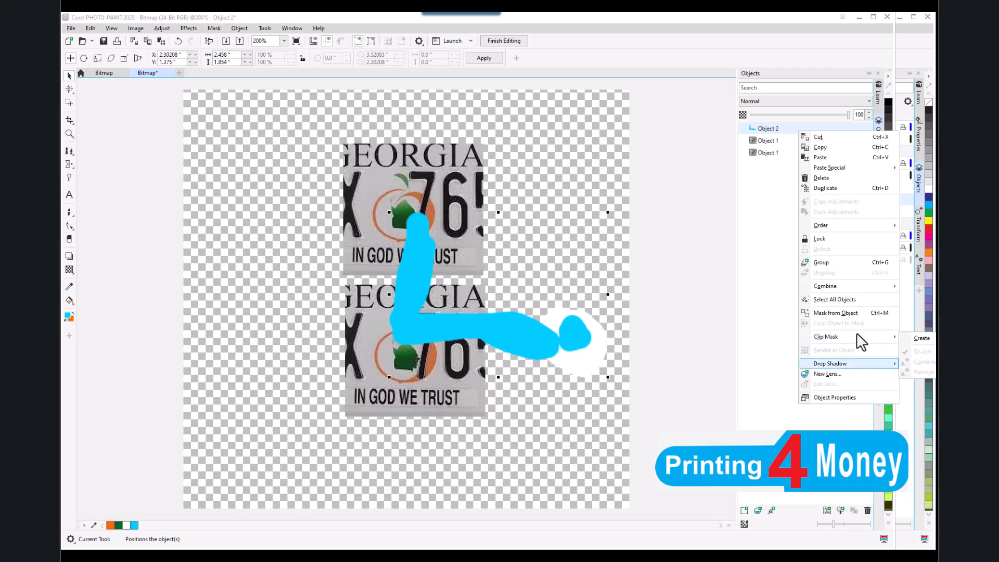
click(822, 178)
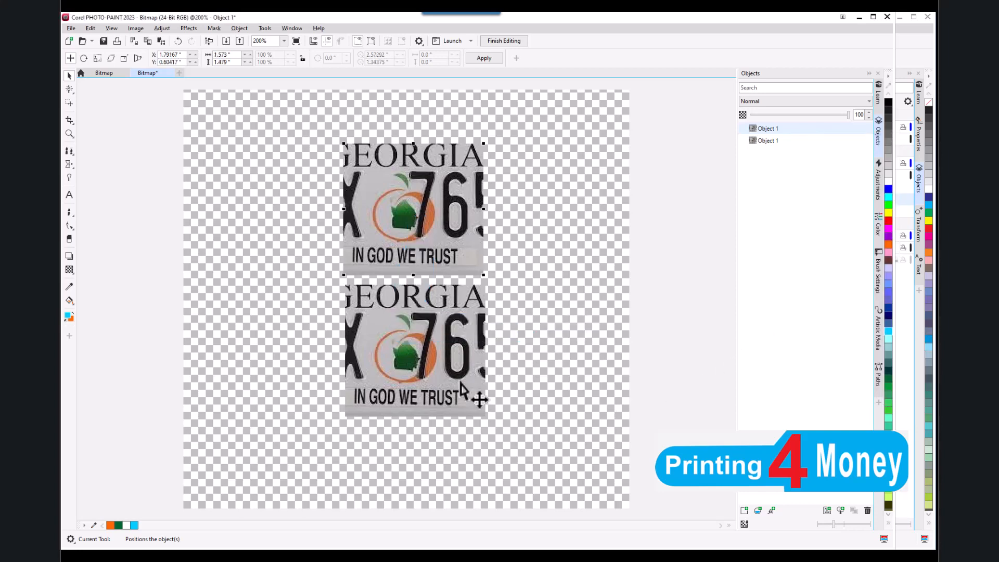
click(452, 364)
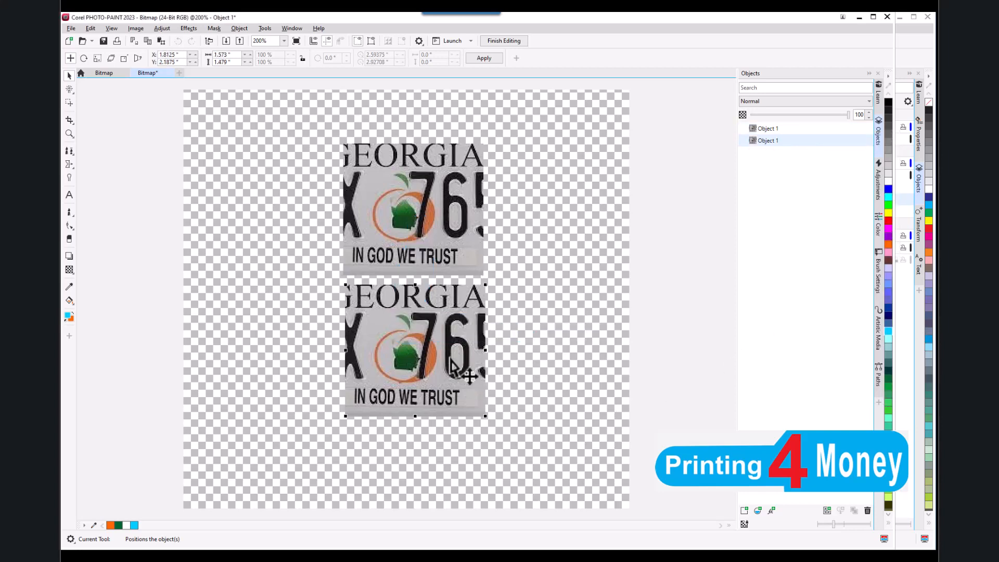
right_click(810, 141)
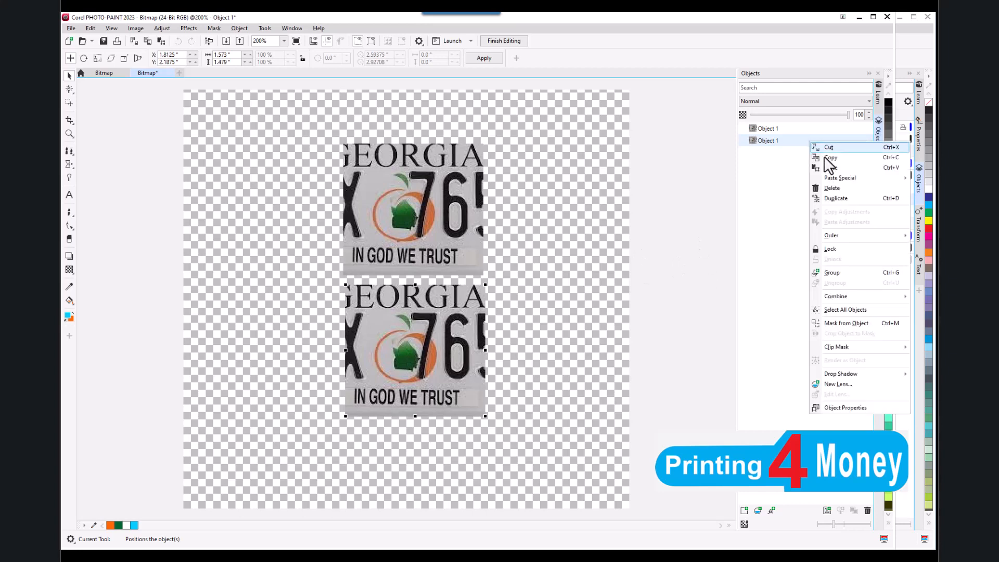
click(843, 190)
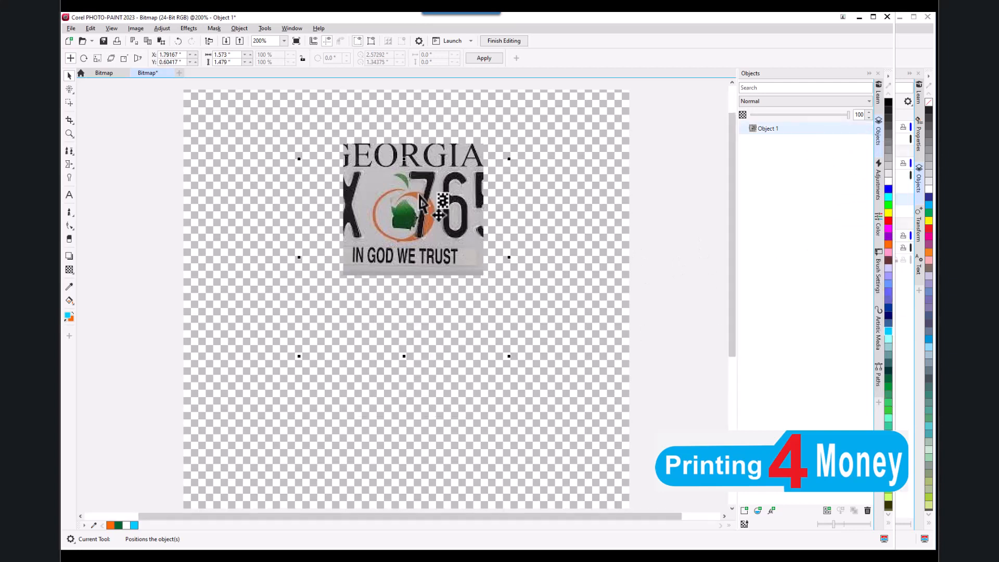
- Display the image's paths and activate the Path tool for tracing the peach on the remaining plate photo
scroll(437, 250, up, 2)
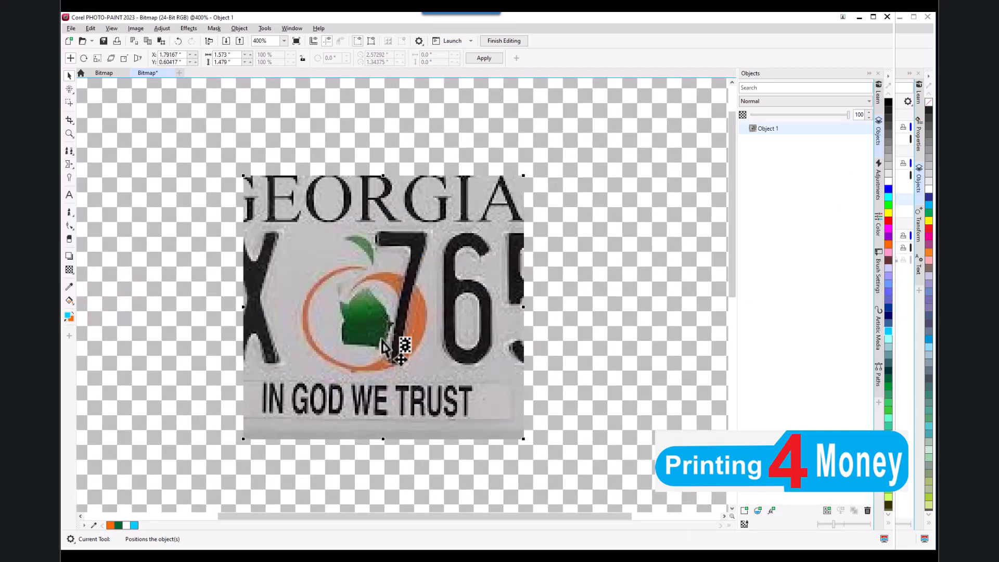
scroll(376, 329, up, 1)
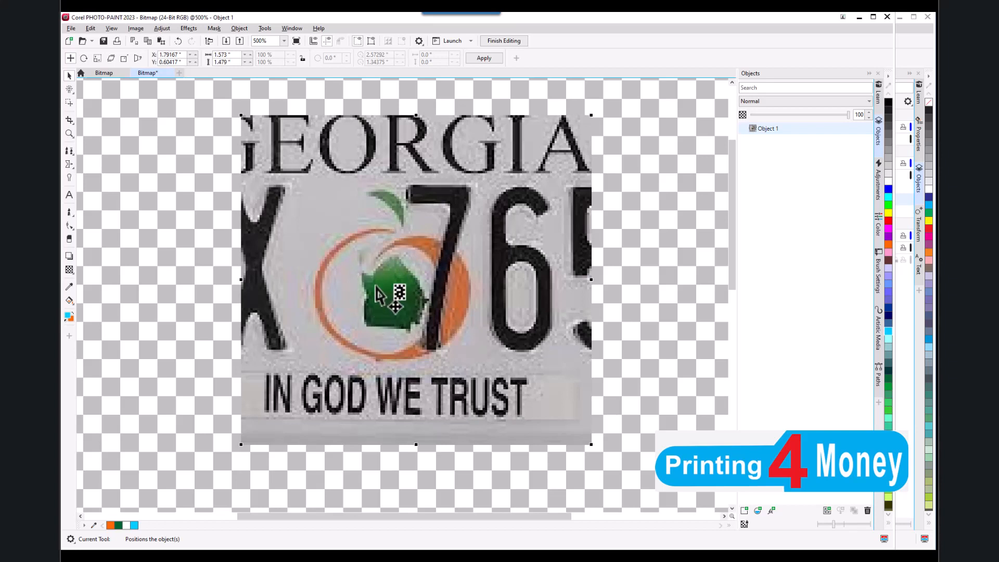
click(73, 230)
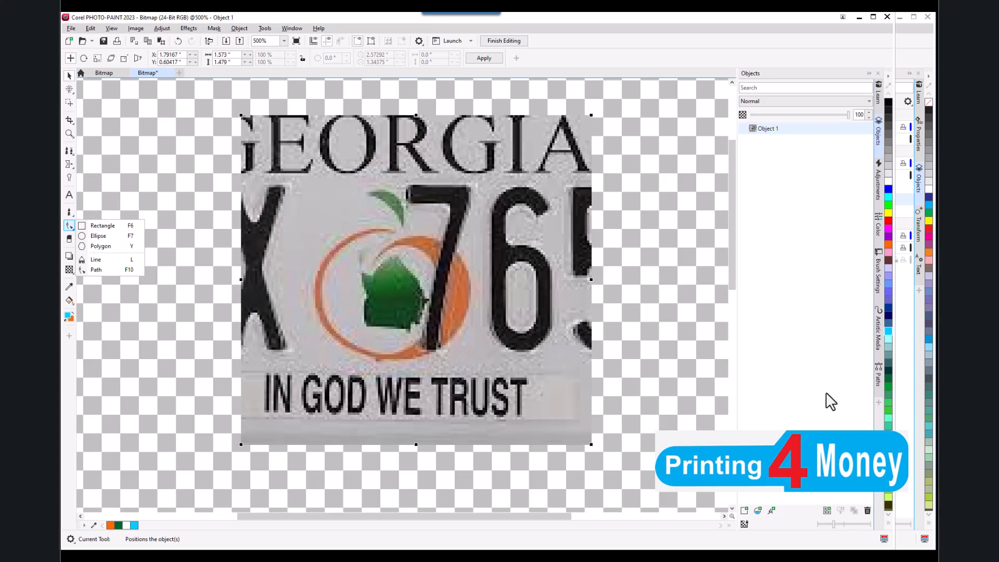
click(878, 378)
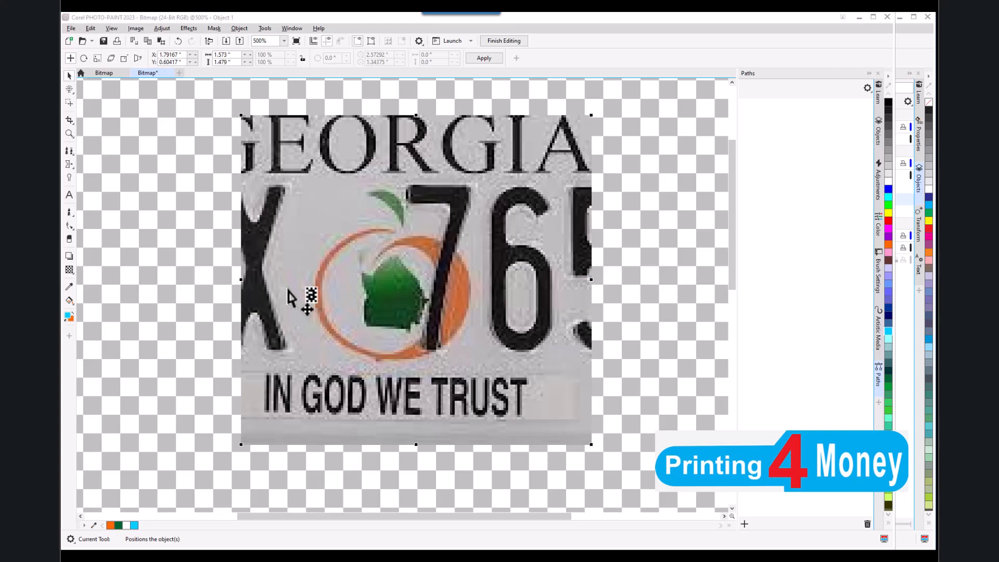
click(68, 227)
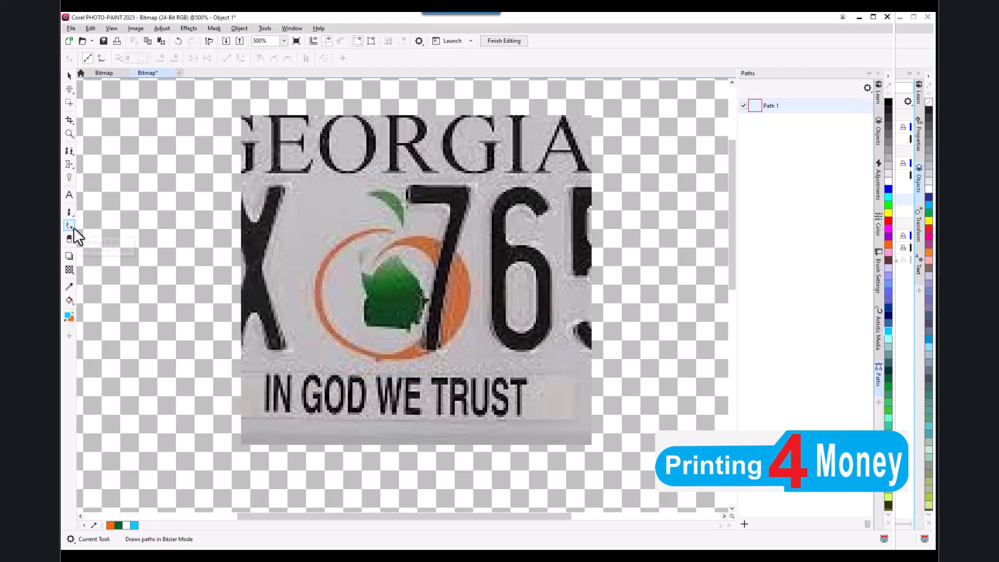
- Draw a short light blue line and a chain of connected straight lines over the peach with the Line tool
click(73, 229)
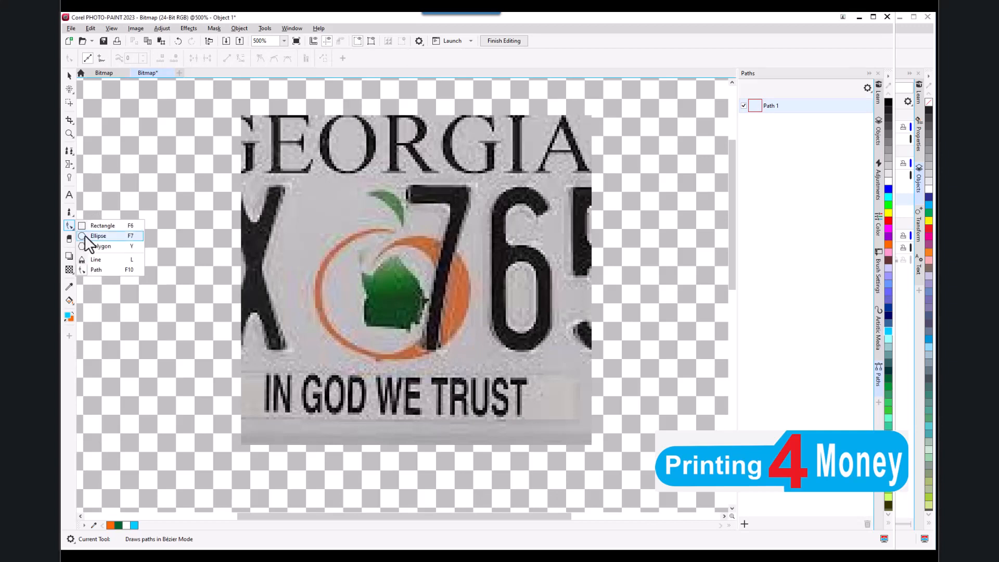
click(108, 260)
drag(338, 289, 360, 266)
click(376, 208)
click(465, 226)
click(493, 288)
click(421, 350)
click(382, 289)
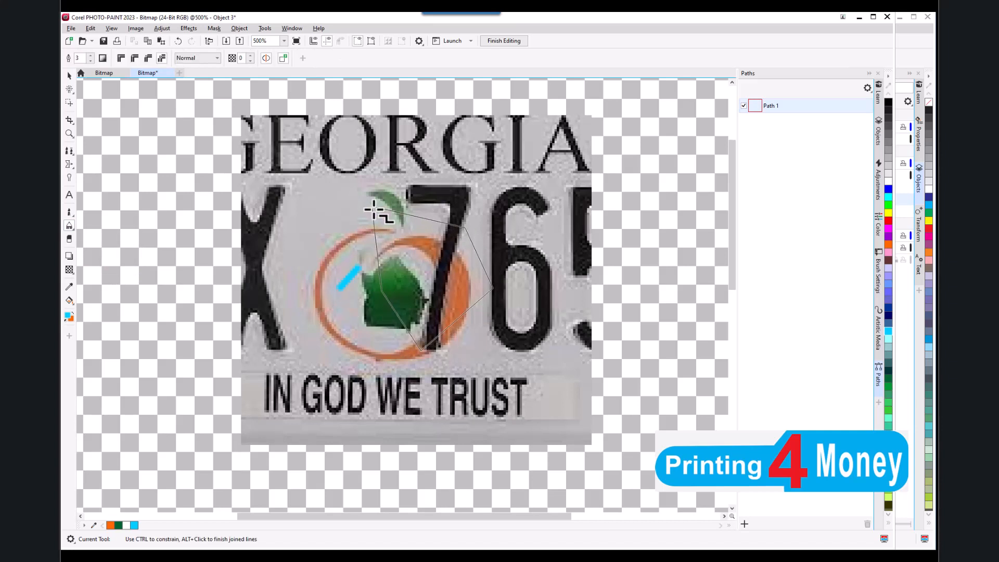
click(373, 208)
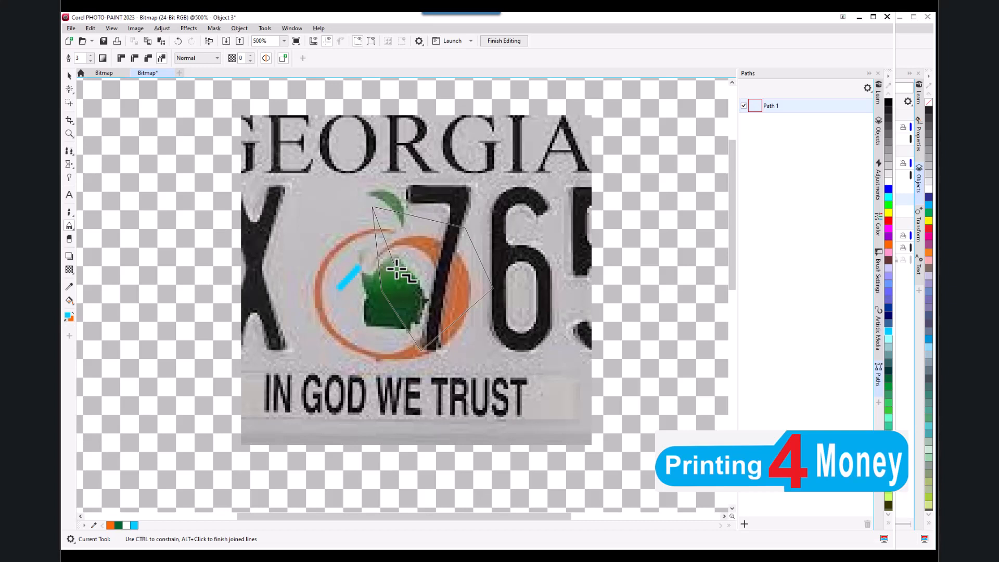
click(354, 218)
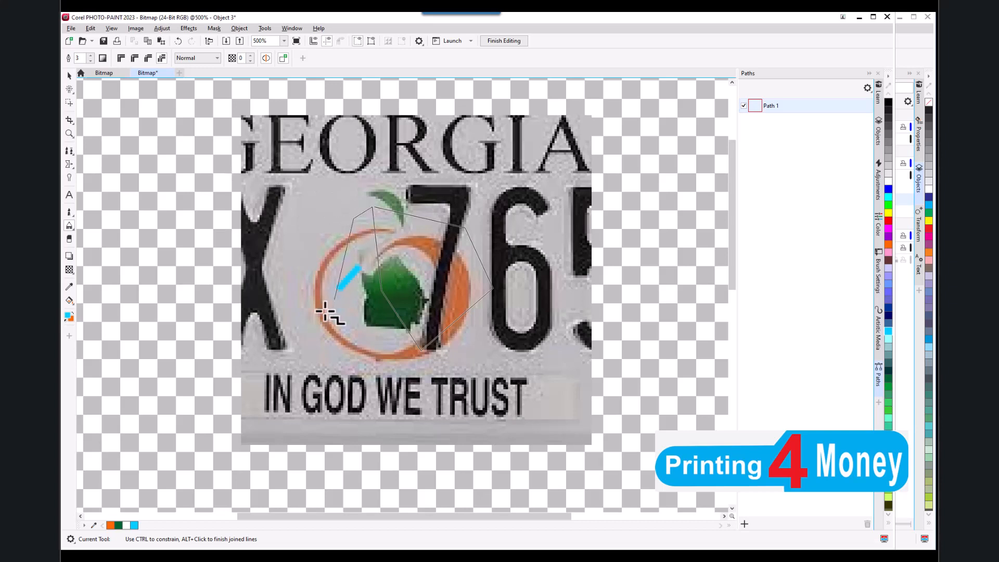
alt+click(317, 285)
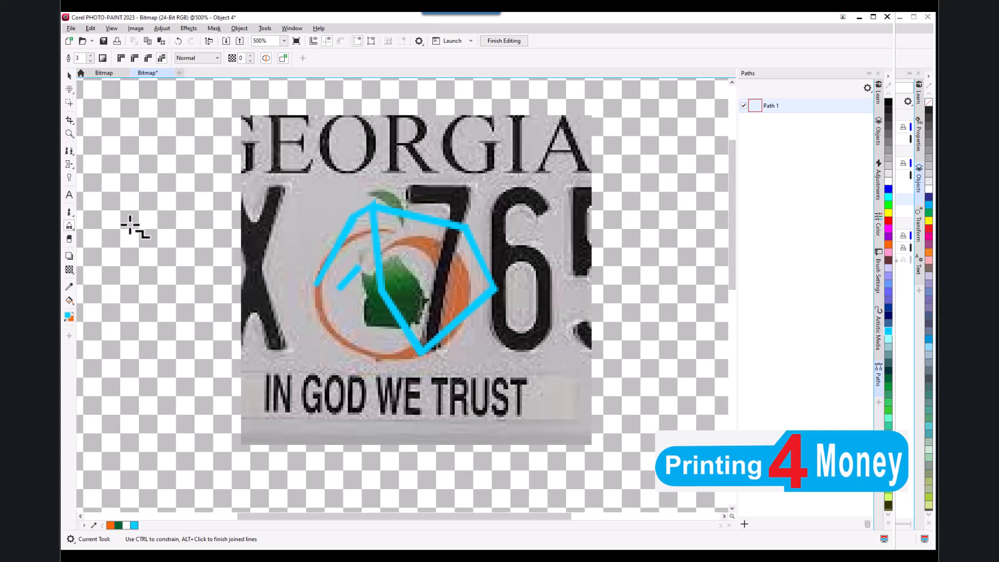
- Move the connected line object slightly up and the short line slightly down toward the green Georgia shape
click(74, 229)
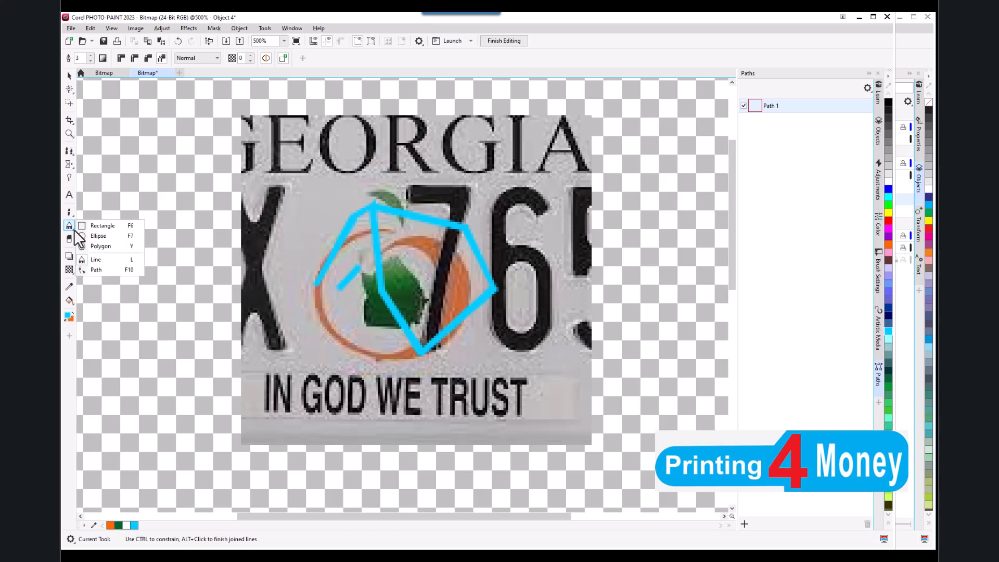
click(99, 270)
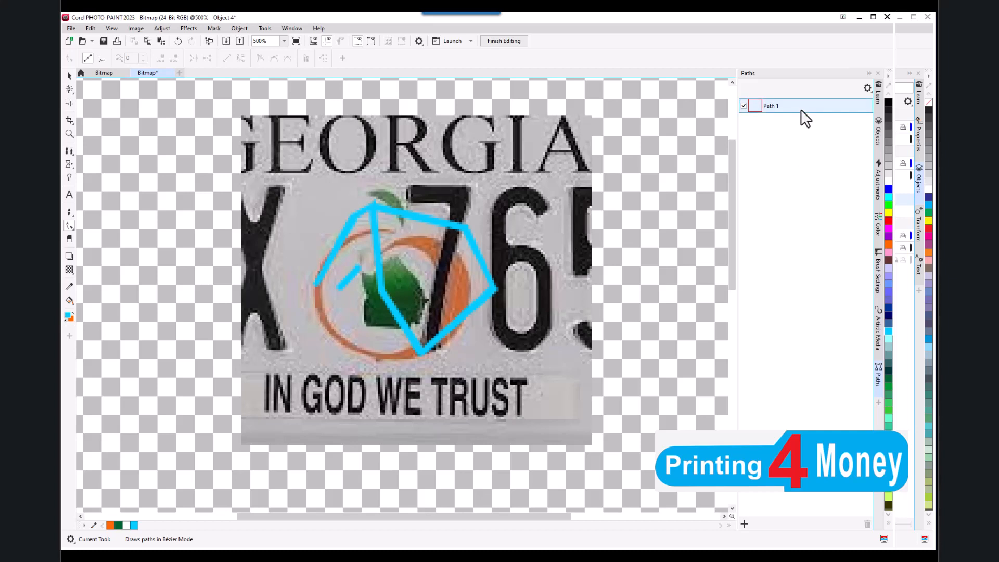
click(744, 106)
click(68, 77)
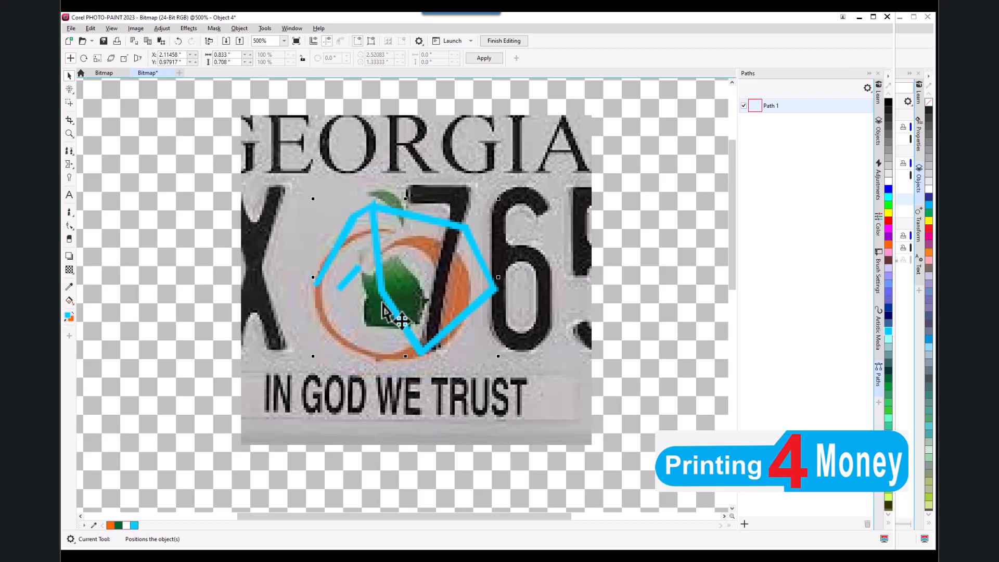
drag(387, 301, 390, 281)
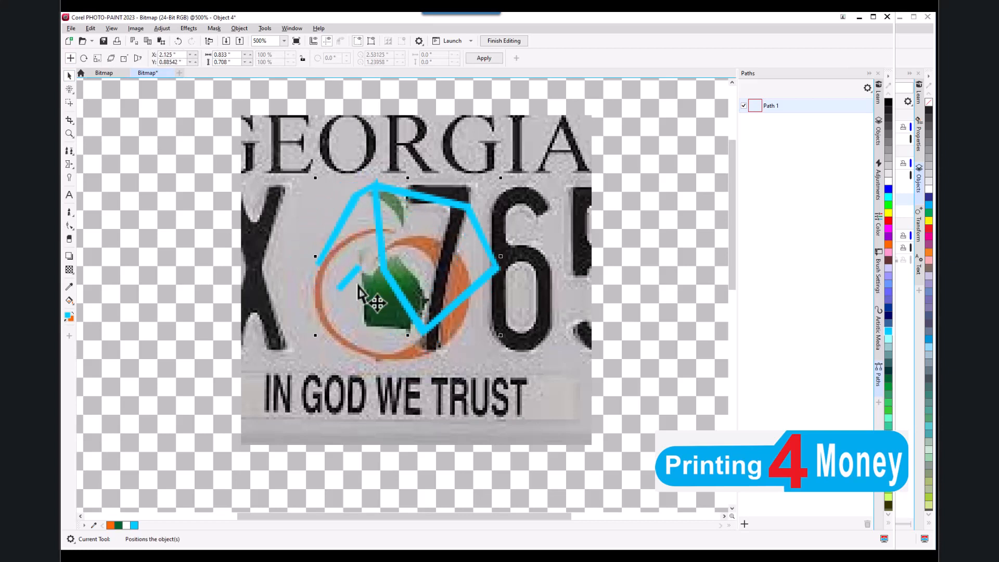
click(351, 280)
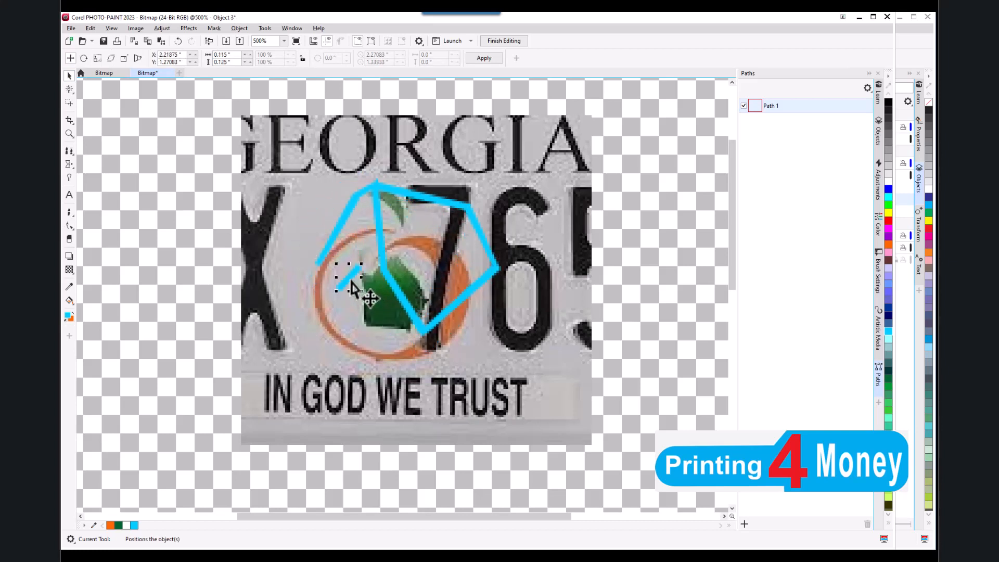
drag(351, 283, 364, 291)
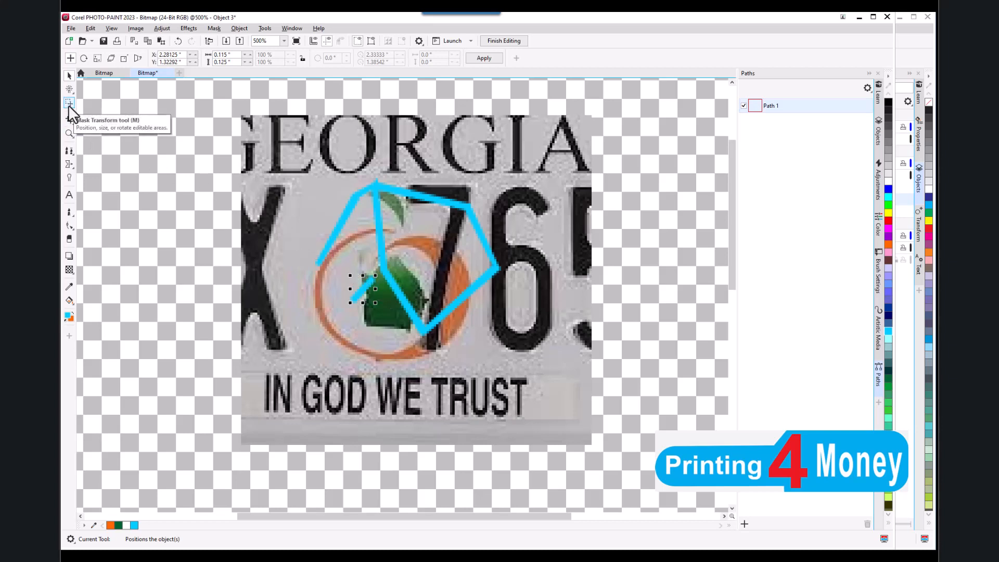
- Delete the short line and the connected light blue line object from the plate photo
click(72, 228)
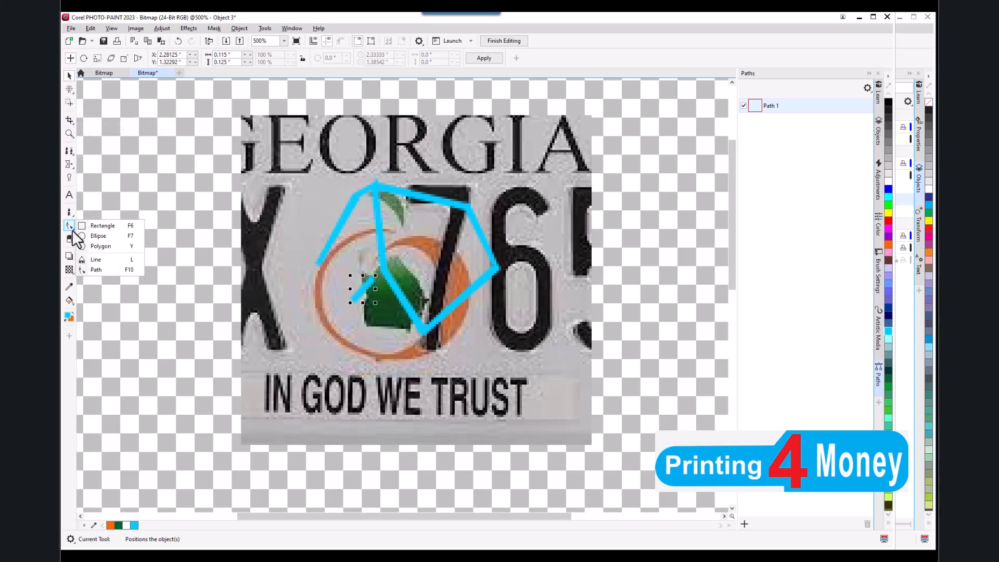
click(111, 270)
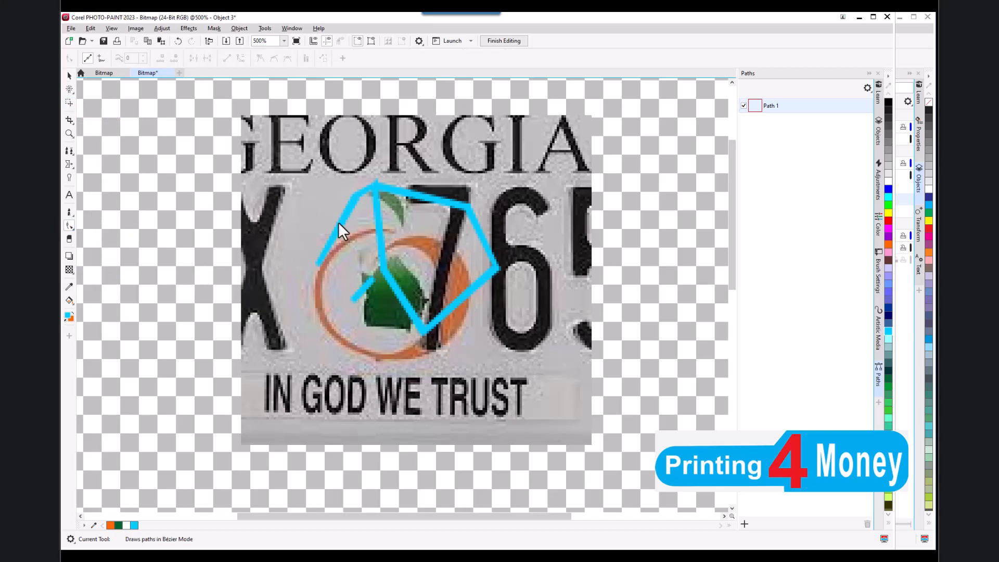
click(69, 75)
key(Delete)
click(449, 313)
key(Delete)
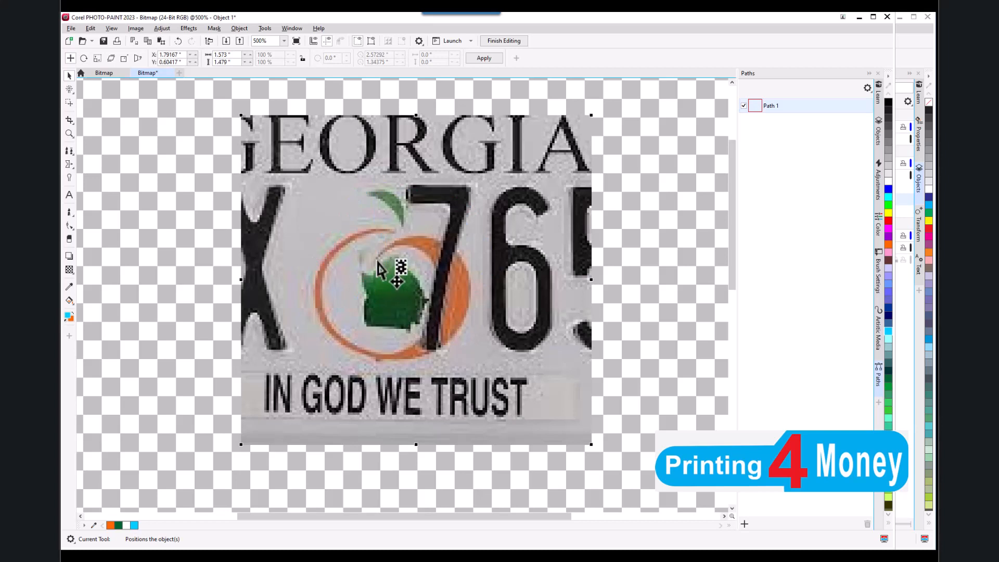
- Activate the Path tool for a Bézier trace of the peach outline
click(69, 226)
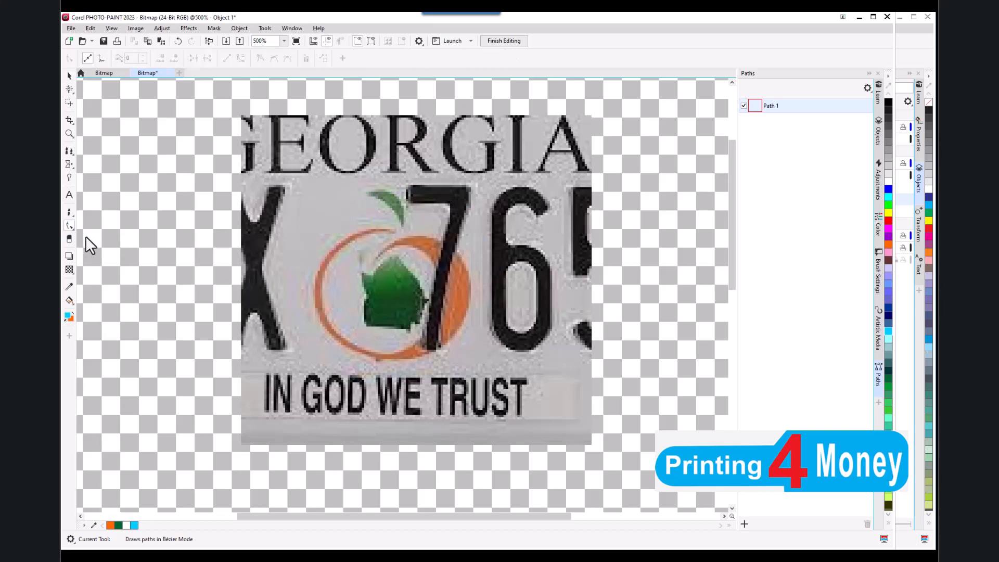
click(72, 228)
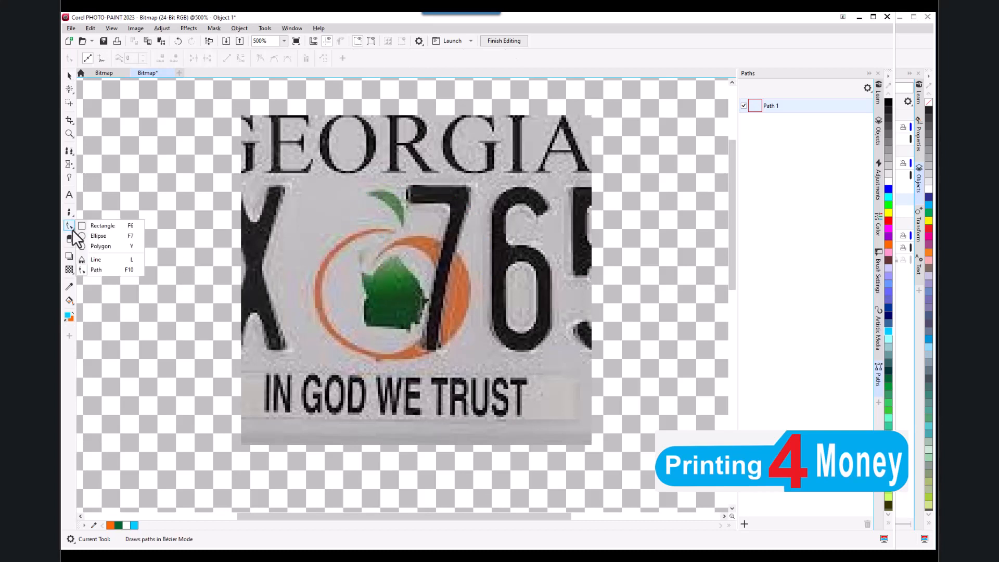
click(104, 267)
scroll(355, 323, up, 1)
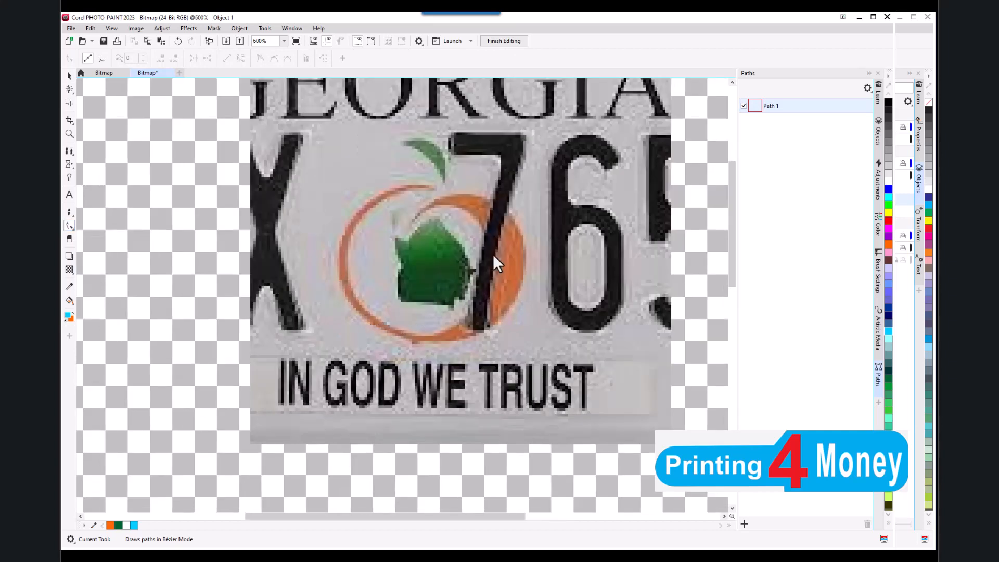
- Try to trace the peach outline's lower inner edge with curved path segments, and undo the placed nodes
click(454, 323)
drag(413, 333, 373, 329)
drag(372, 330, 380, 327)
mouse_move(360, 303)
mouse_down()
mouse_move(351, 300)
mouse_move(354, 274)
mouse_move(320, 294)
mouse_move(330, 277)
mouse_move(341, 292)
mouse_move(348, 287)
mouse_up()
drag(351, 289, 349, 283)
key(ctrl+z)
key(ctrl+z)
key(ctrl+z)
- Trace a Bézier path along the orange ring's inner edge, from beside the 7 around the bottom and up the left side
click(468, 313)
drag(408, 332, 371, 323)
drag(370, 322, 371, 323)
click(357, 316)
drag(335, 282, 330, 271)
double_click(356, 299)
drag(351, 230, 363, 187)
- Try twice to extend the path with a curved segment at the peach's upper left, undoing each attempt
drag(381, 200, 438, 208)
key(ctrl+z)
drag(377, 200, 433, 205)
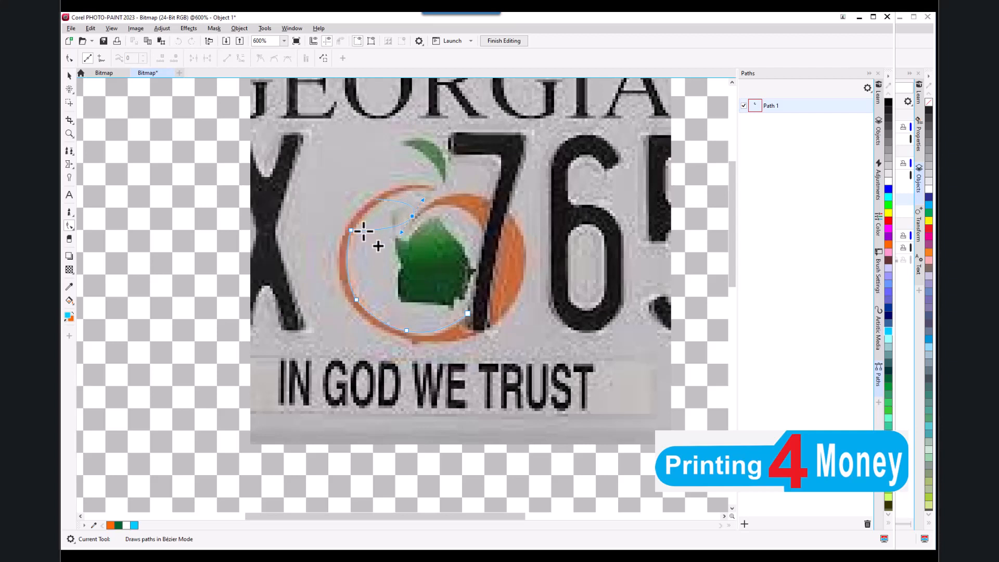
key(ctrl+z)
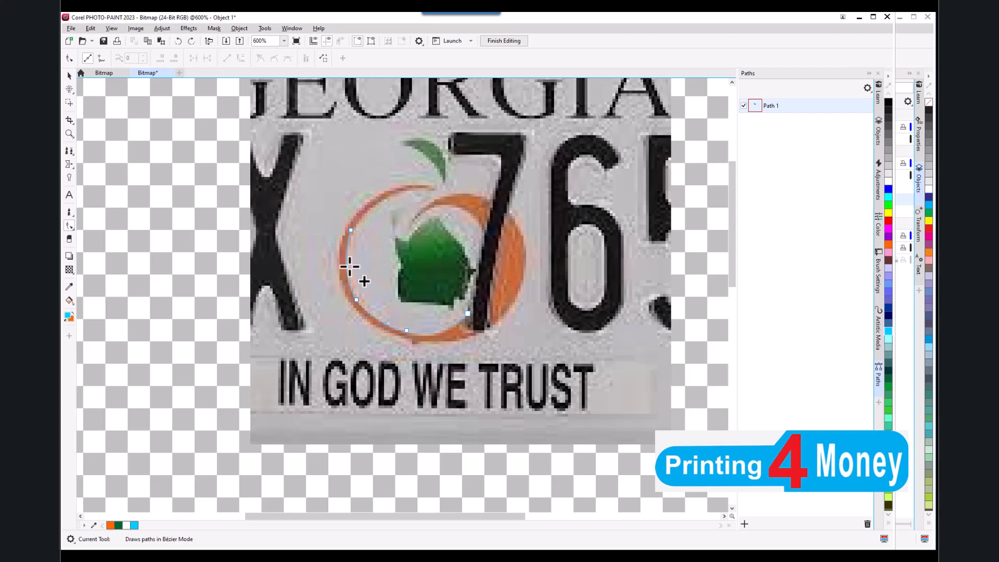
- Extend the Bézier path along the orange ring's upper-left inner edge to its top tip and begin returning along the outer edge
click(351, 230)
drag(380, 203, 403, 188)
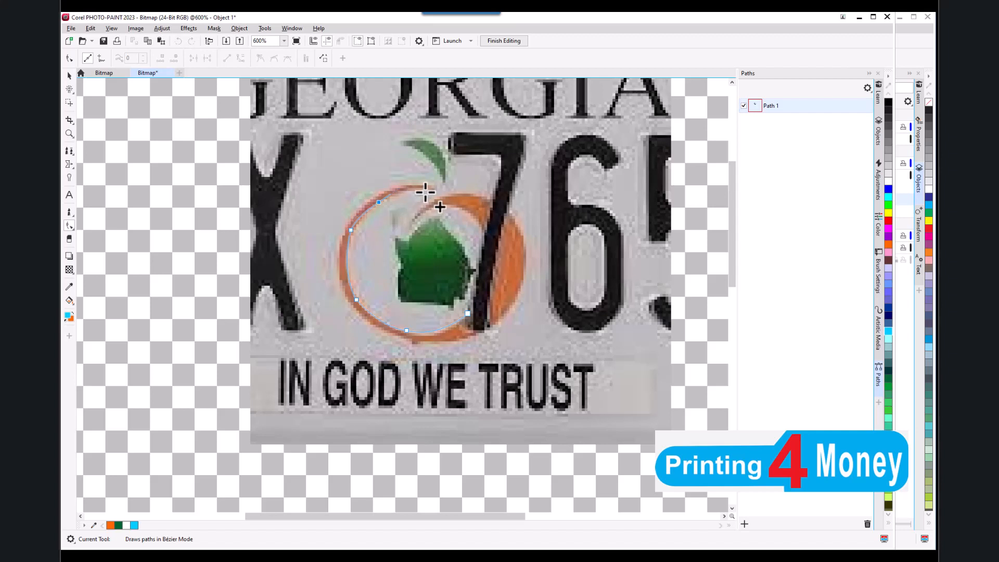
drag(429, 189, 456, 188)
drag(429, 188, 338, 229)
key(ctrl+z)
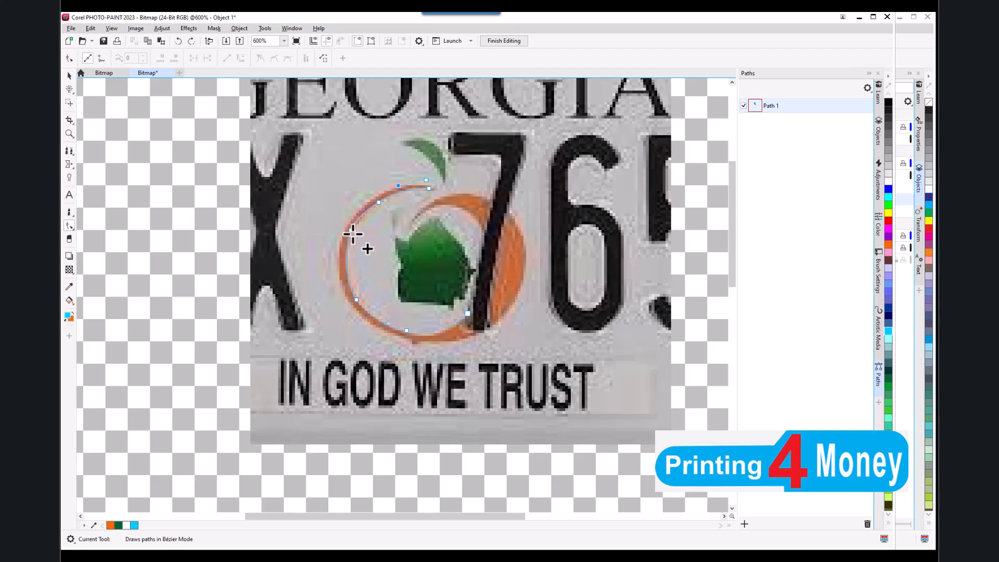
- Trace the ring's outer edge with curved segments down the left side to the bottom of the peach
drag(344, 228, 326, 255)
drag(348, 306, 365, 322)
click(348, 306)
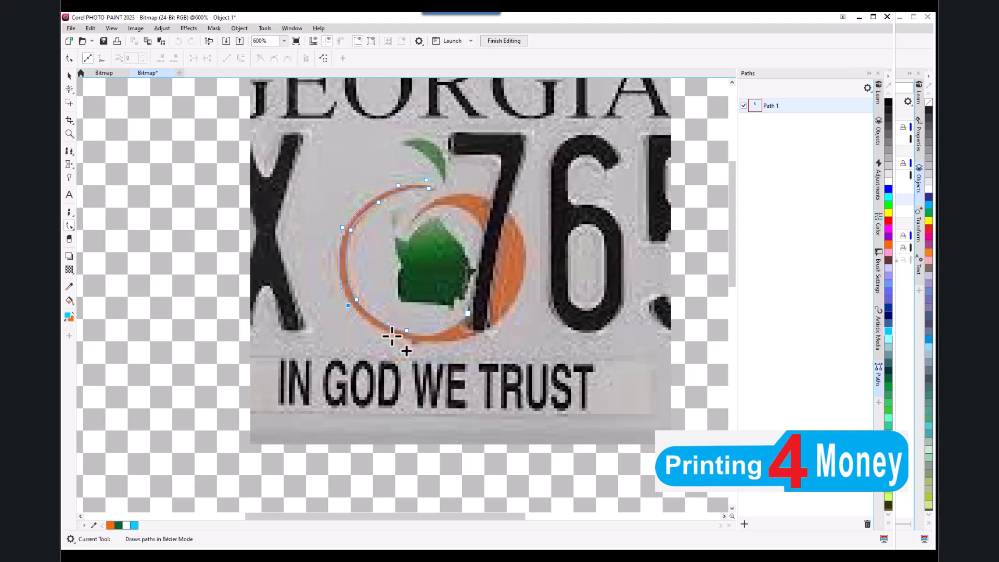
drag(411, 342, 451, 350)
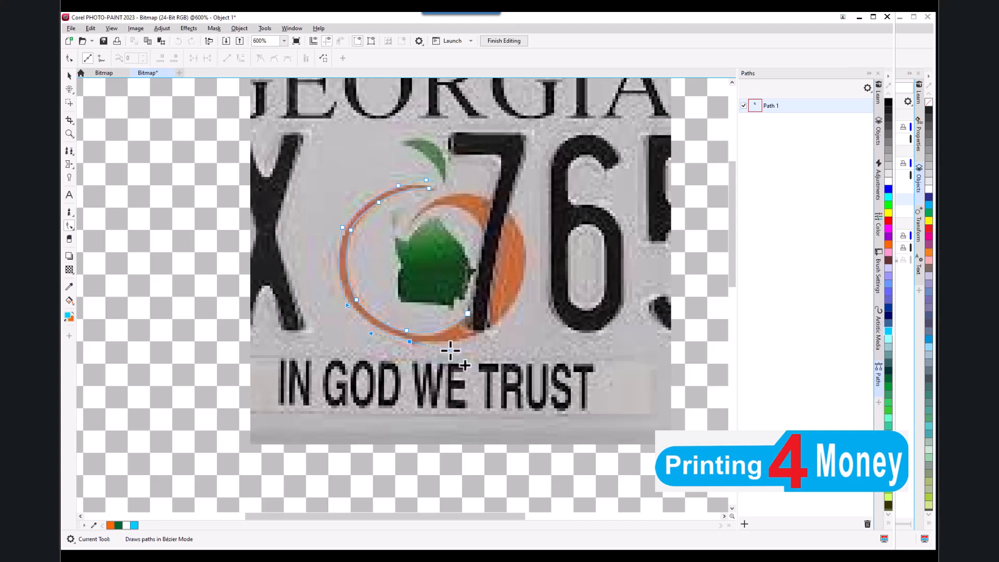
click(410, 342)
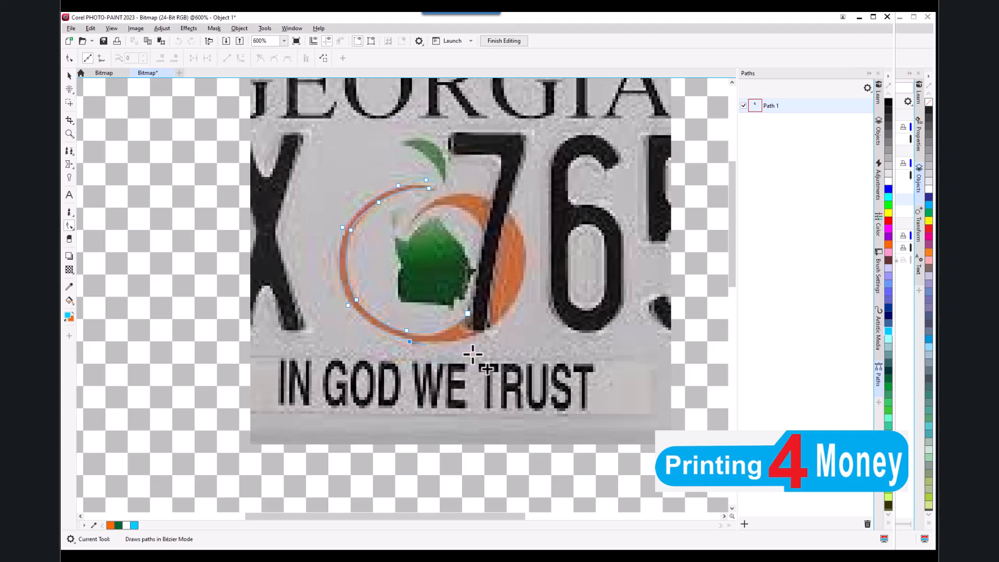
- Trace the peach's outer edge from the bottom up the right side and across the 7 to the right crescent's top
drag(507, 311, 544, 267)
click(507, 311)
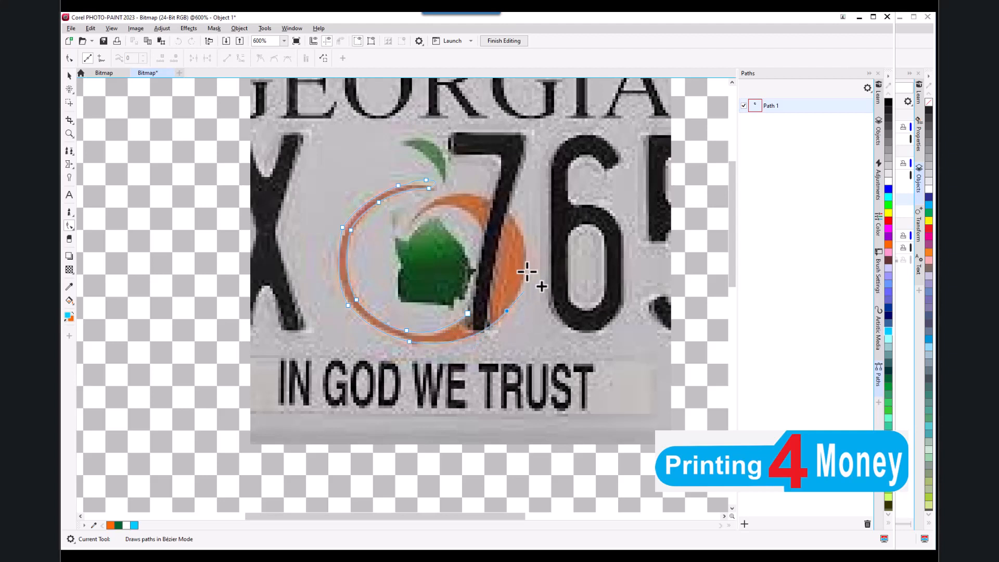
drag(523, 246, 515, 211)
click(523, 246)
key(ctrl+z)
drag(472, 195, 420, 189)
drag(409, 219, 409, 225)
key(ctrl+z)
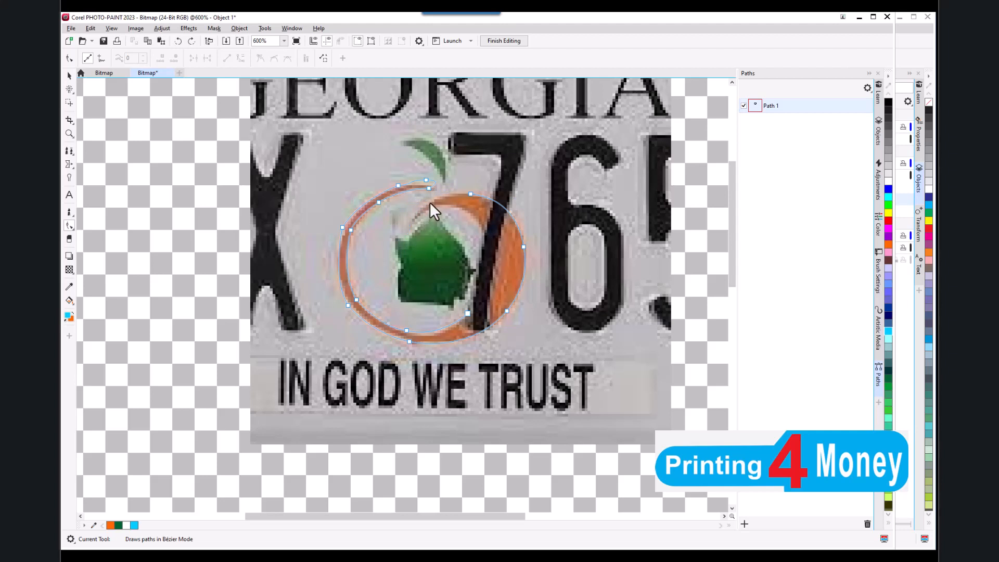
- Trace the right crescent's pointed tip and inner edge down across the 7, closing the path at its starting node
drag(429, 201, 416, 205)
drag(410, 220, 491, 218)
click(462, 208)
drag(493, 271, 484, 311)
click(493, 269)
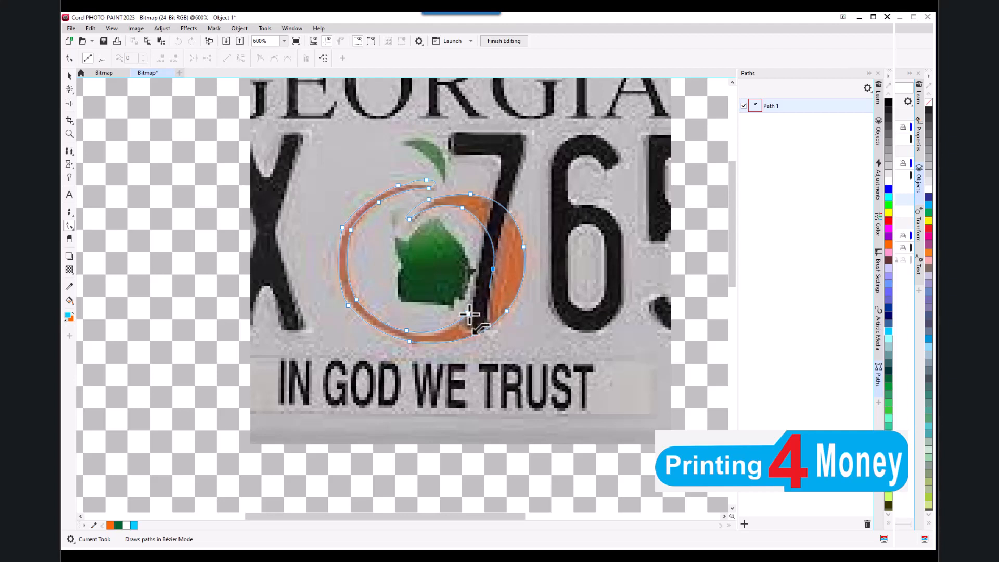
drag(467, 313, 495, 291)
- Switch the path to node editing and adjust the starting node's curve handles to fit the ring's edge near the 7
click(68, 59)
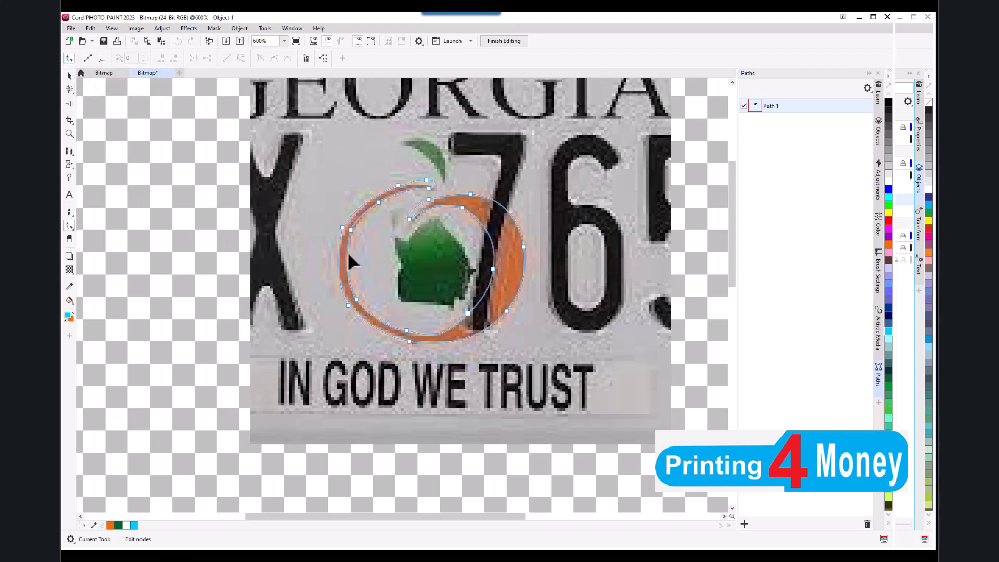
click(467, 313)
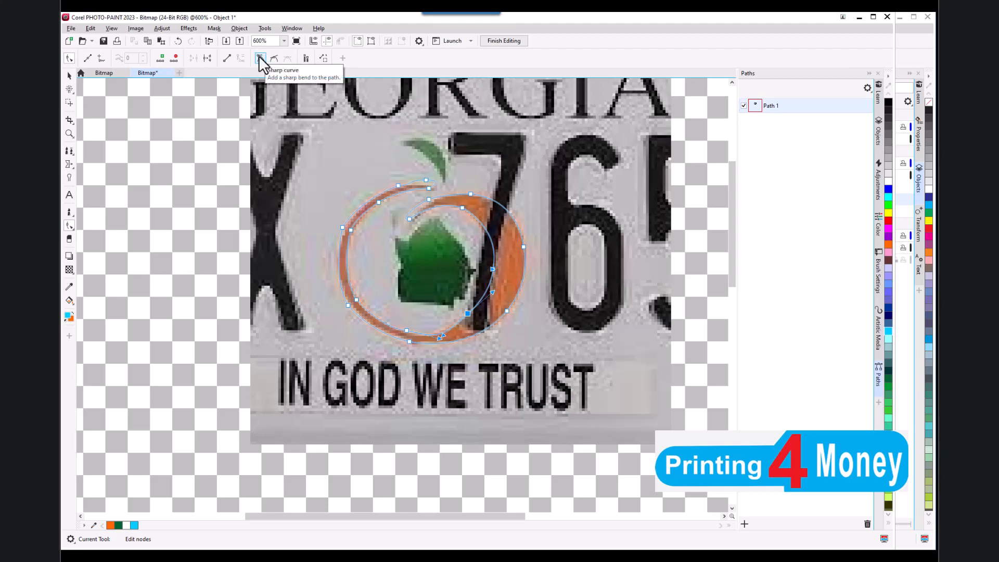
mouse_move(492, 290)
mouse_down()
mouse_move(511, 299)
mouse_move(496, 279)
mouse_move(484, 281)
mouse_up()
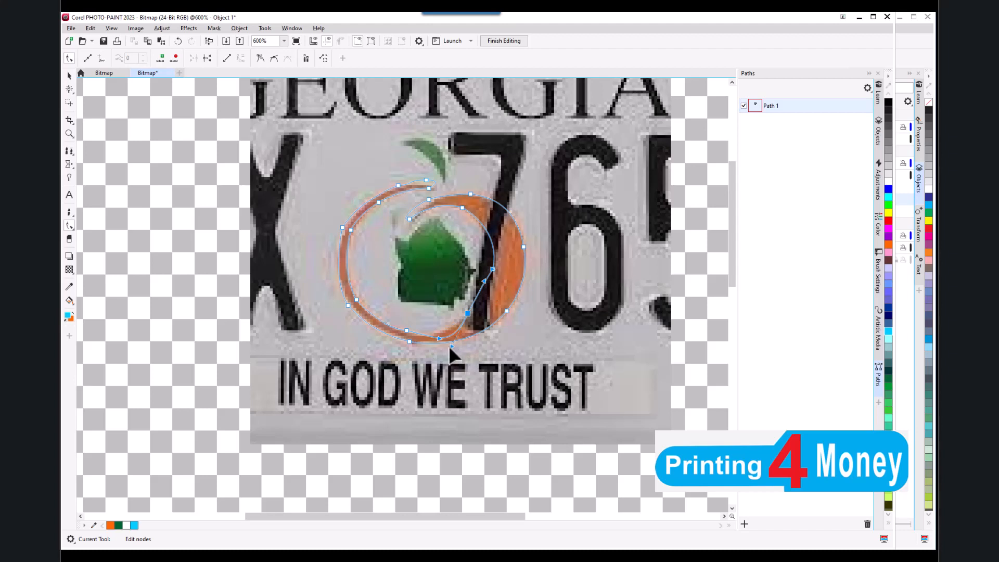
mouse_move(452, 345)
mouse_down()
mouse_move(435, 343)
mouse_move(448, 361)
mouse_move(445, 338)
mouse_up()
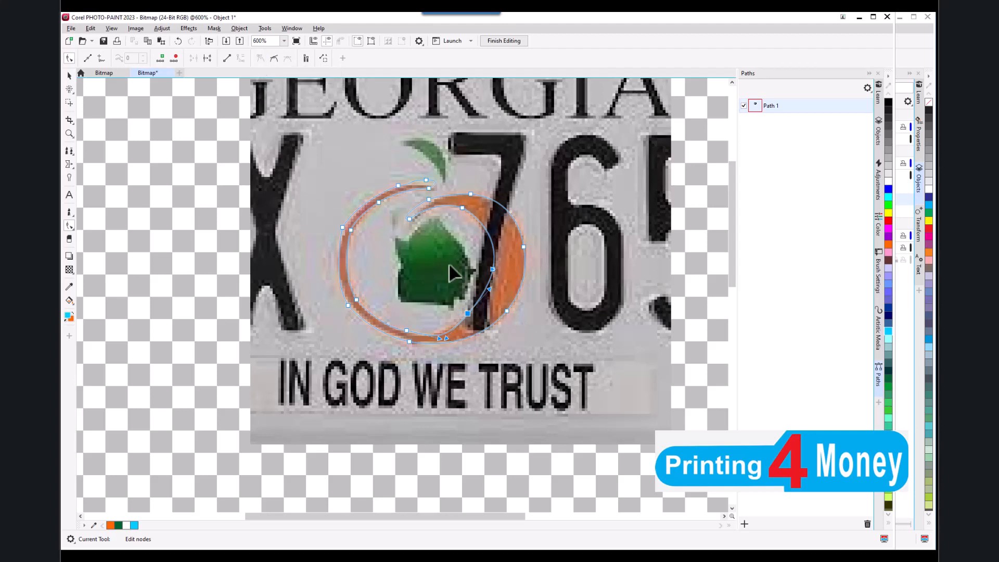
click(493, 292)
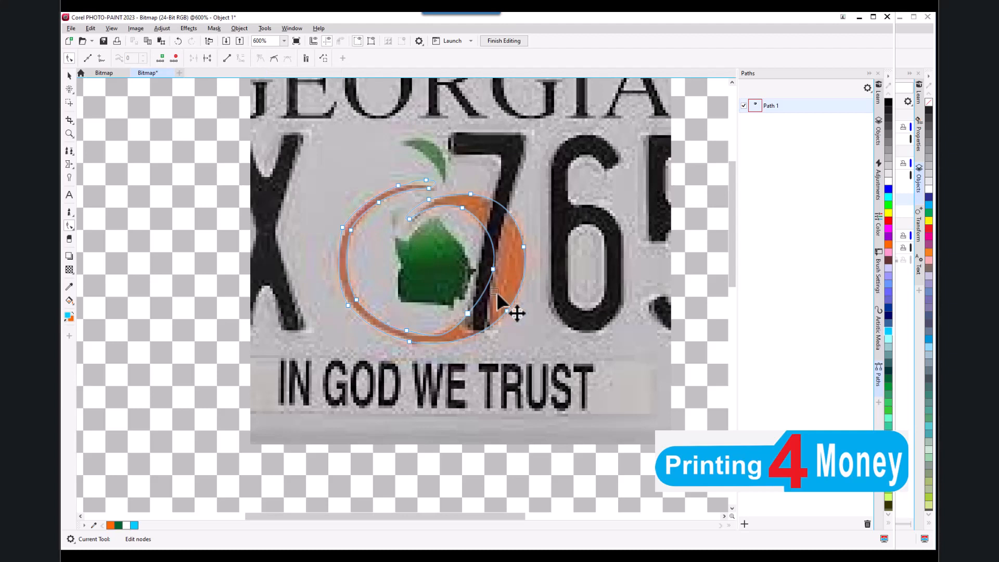
- Try to adjust the curve handle between the starting node and the node above it on the 7
click(467, 313)
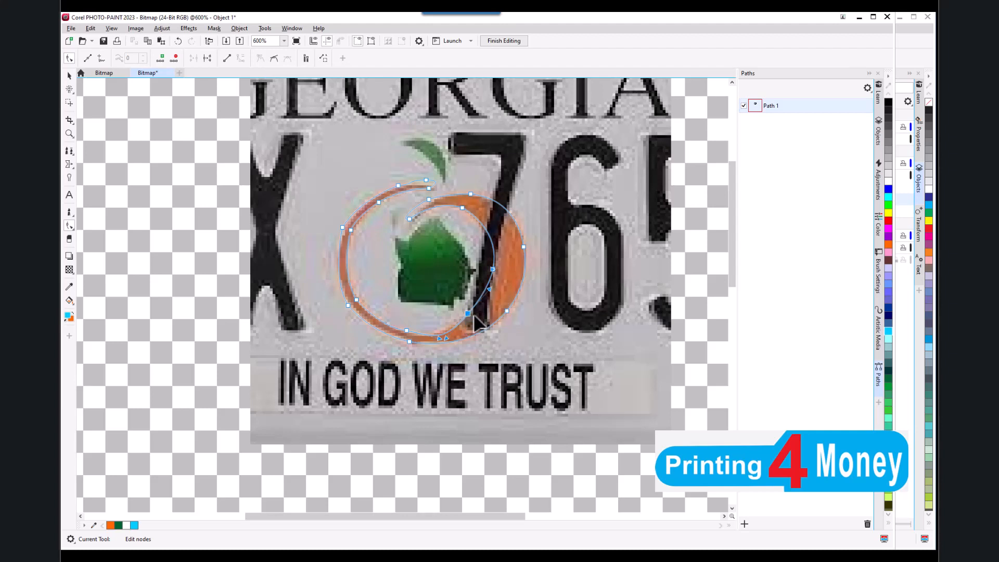
click(490, 290)
click(467, 313)
click(490, 288)
click(493, 270)
click(490, 288)
click(493, 269)
click(468, 314)
click(490, 288)
click(492, 269)
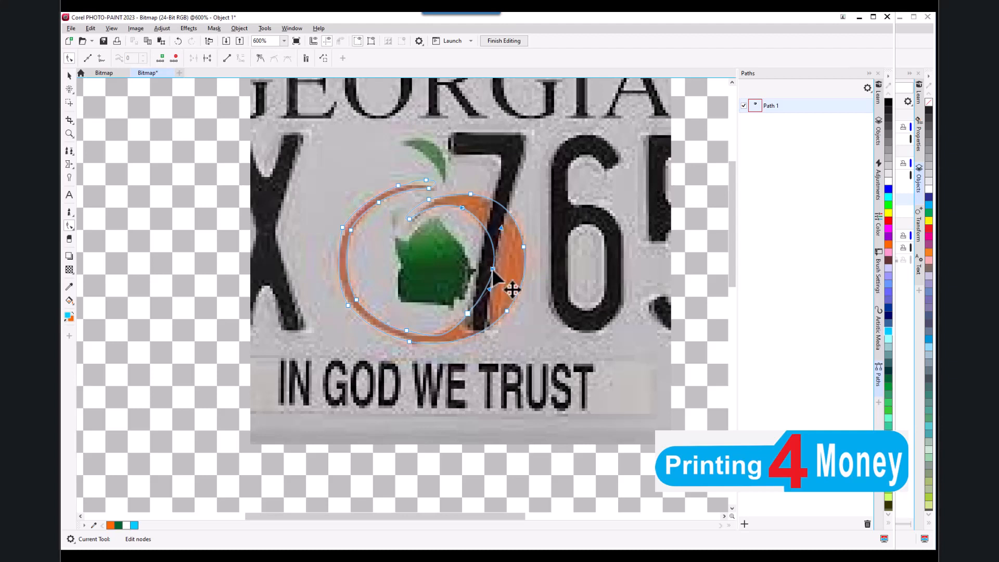
click(488, 289)
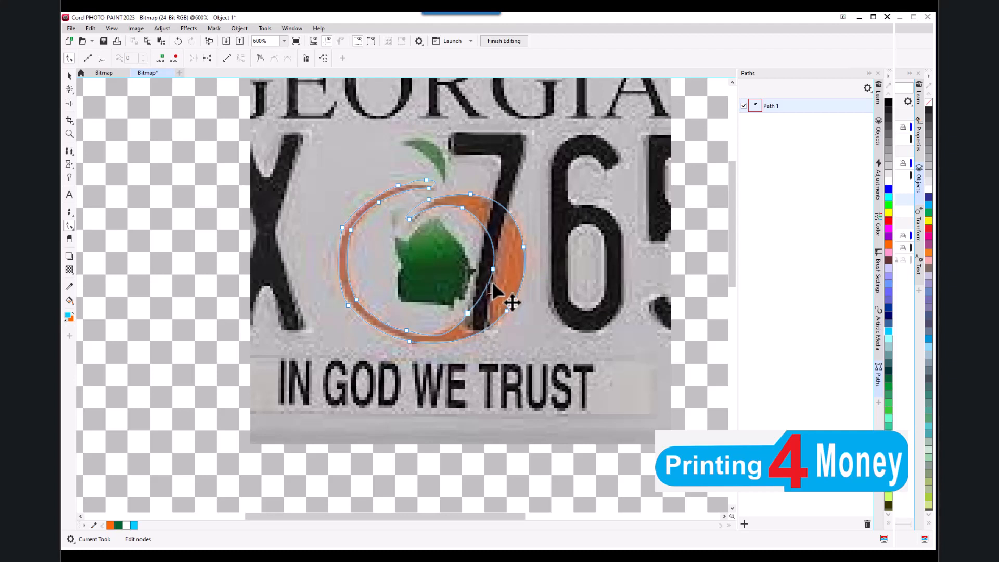
- Bow the crescent's inner curve outward above the node on the 7, and reshape the starting node's lower handles along the ring
click(492, 269)
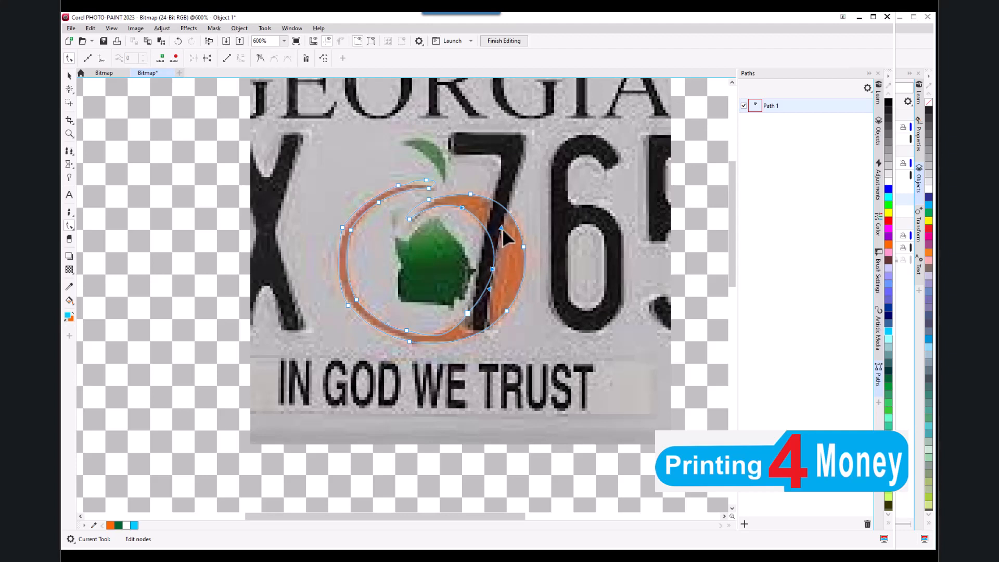
mouse_move(501, 229)
mouse_down()
mouse_move(489, 227)
mouse_move(515, 220)
mouse_move(512, 230)
mouse_up()
click(467, 313)
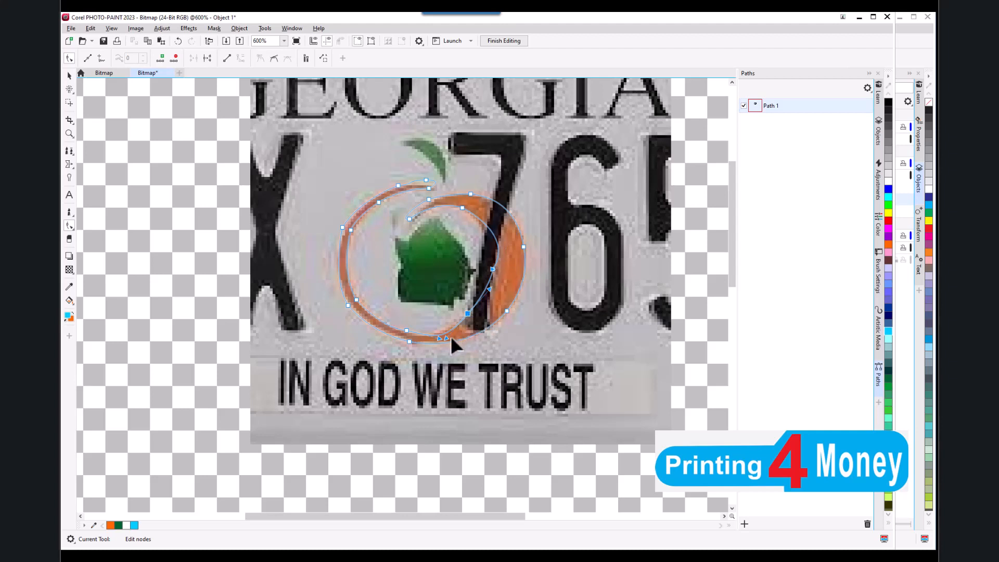
click(448, 341)
click(467, 314)
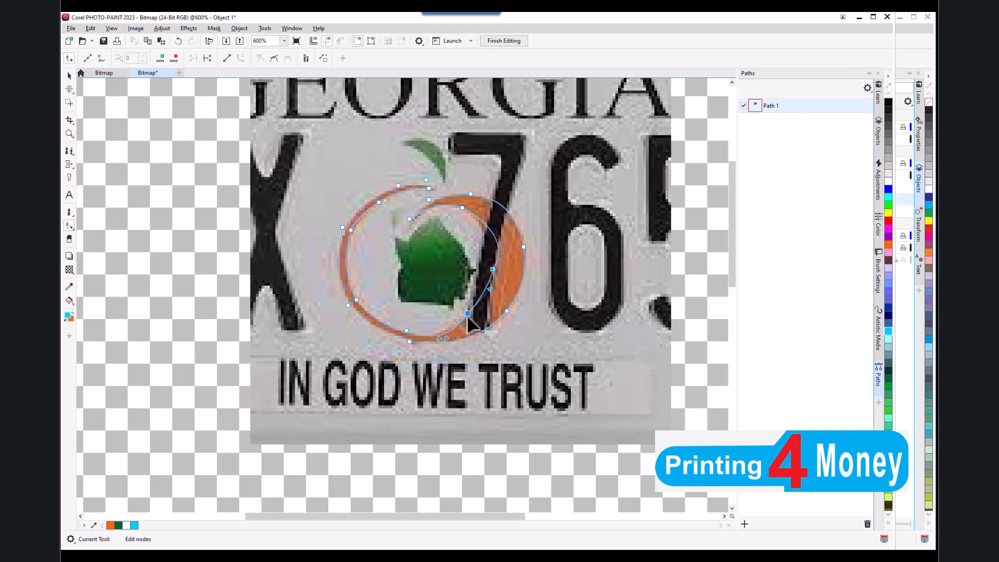
click(445, 339)
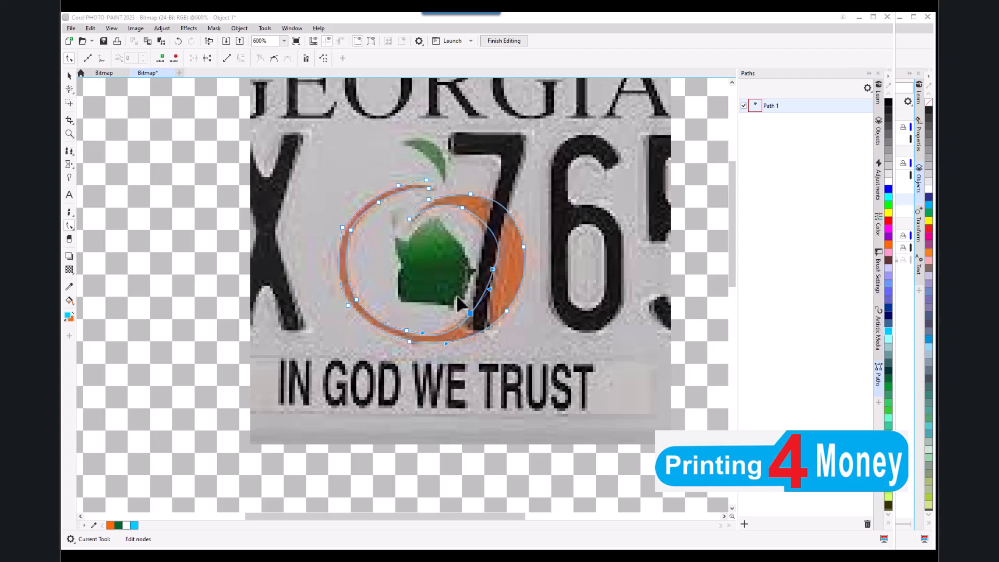
scroll(450, 298, up, 1)
scroll(442, 307, down, 1)
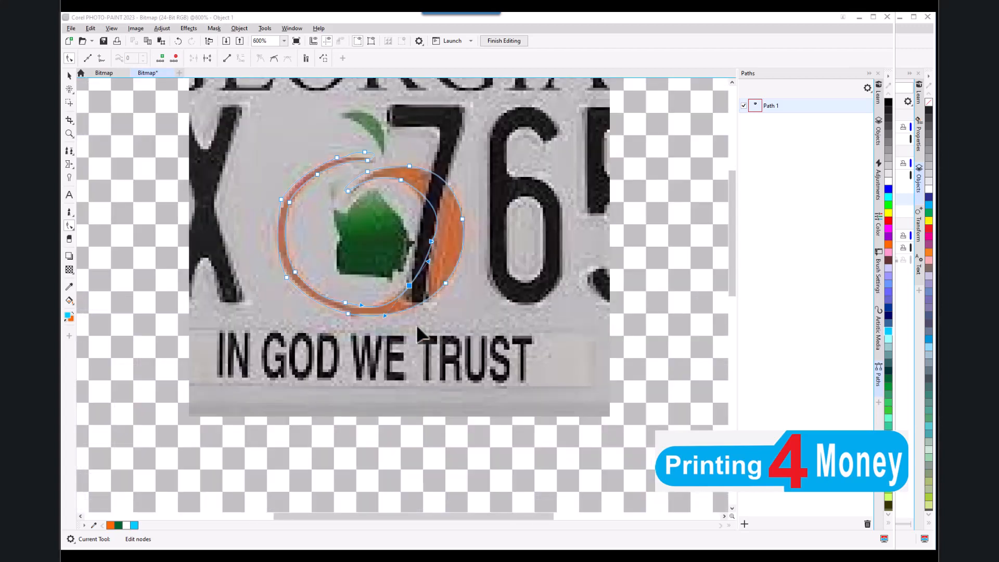
click(384, 316)
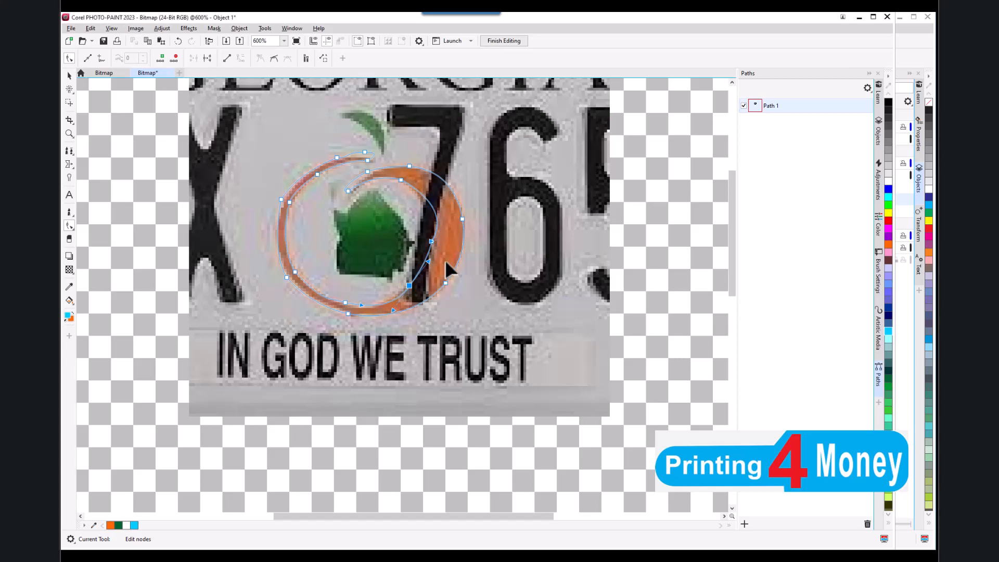
- Try to grab the curve handle between the two path nodes along the 7's stroke
click(428, 263)
click(410, 285)
click(427, 260)
click(409, 286)
click(426, 260)
click(410, 286)
click(428, 263)
- Fine-tune the starting node's lower curve handle against the orange edge at the base of the 7
scroll(390, 273, up, 1)
scroll(405, 343, up, 1)
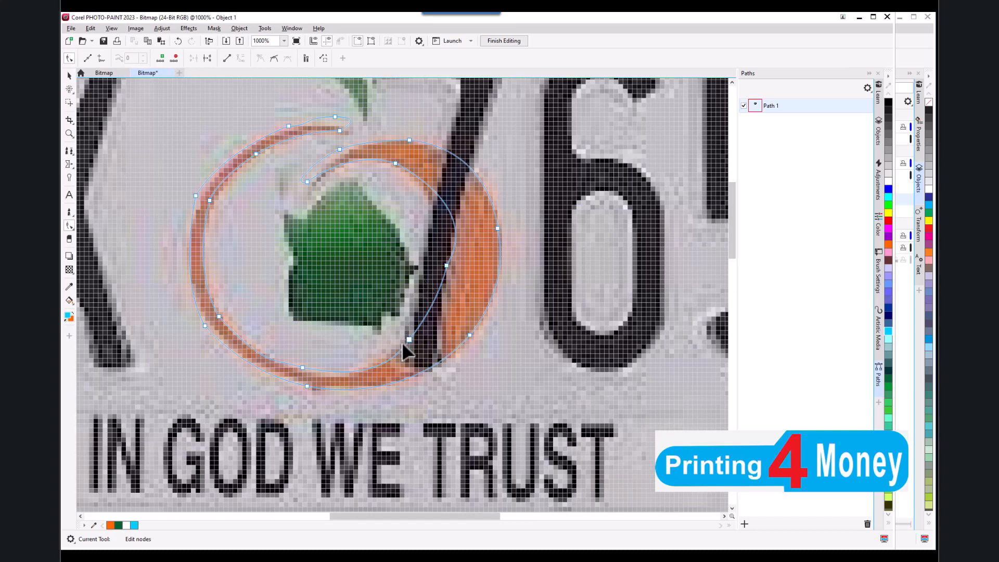
click(409, 339)
mouse_move(382, 382)
mouse_down()
mouse_move(420, 401)
mouse_move(388, 388)
mouse_move(430, 390)
mouse_move(383, 380)
mouse_up()
click(440, 297)
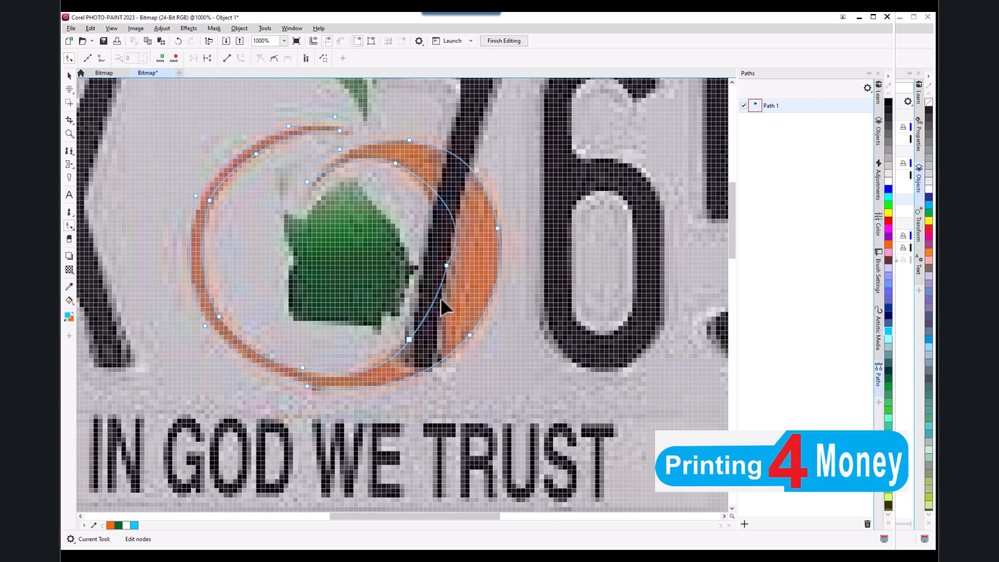
- Try to smooth the crescent's inner curve by moving the node on the 7 outward and adjusting its upper handle
click(447, 265)
click(409, 339)
click(445, 264)
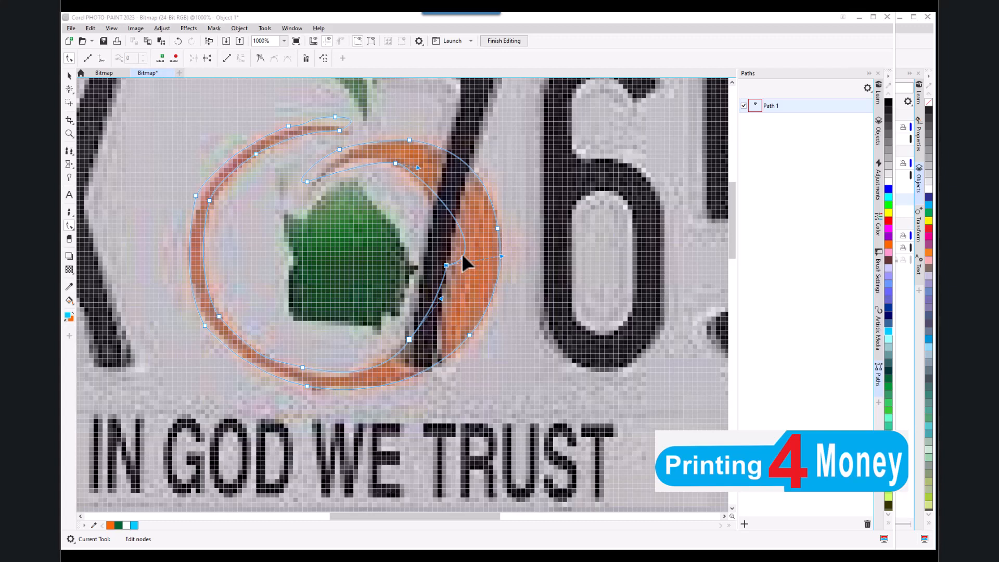
drag(464, 255, 453, 240)
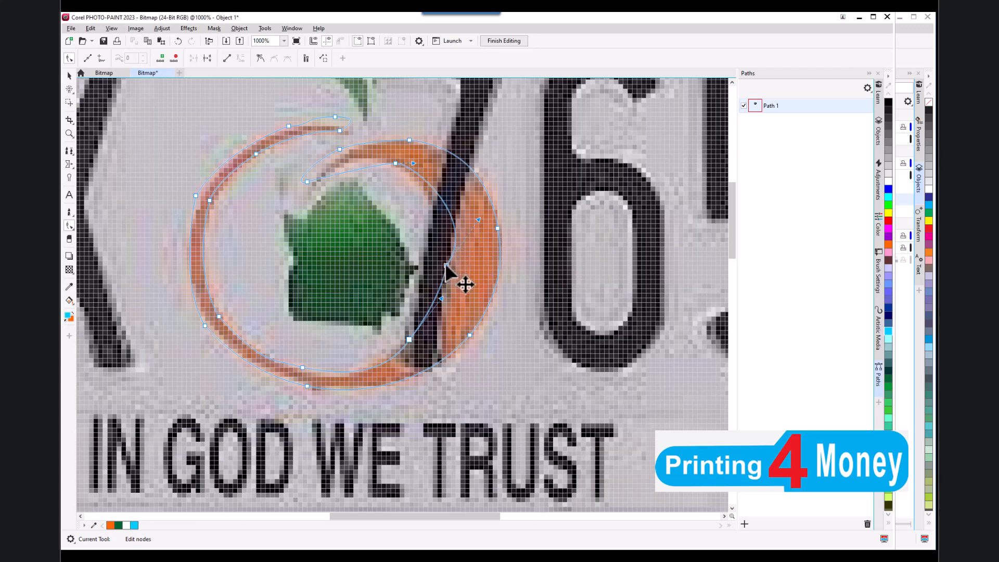
drag(445, 263, 457, 269)
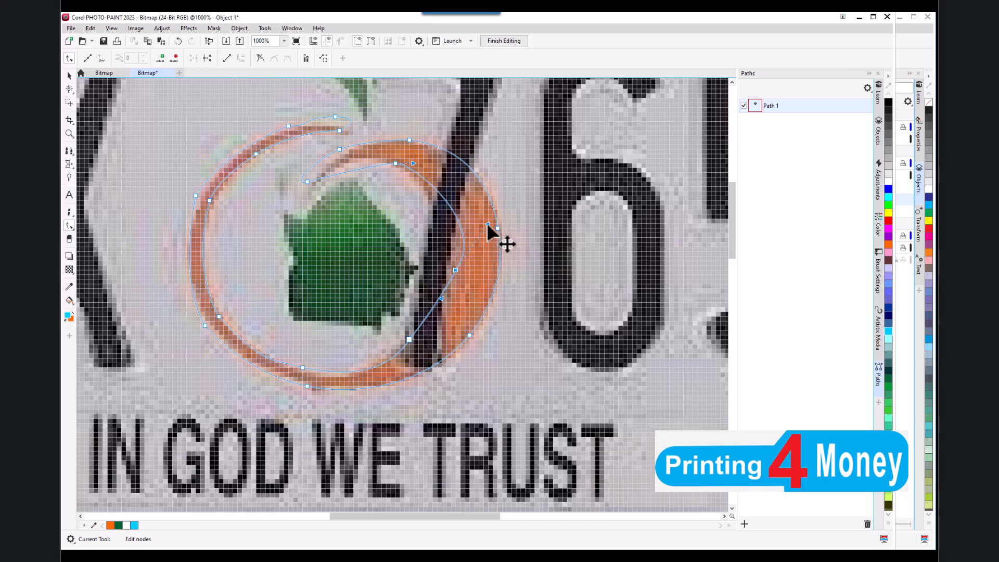
mouse_move(487, 224)
mouse_down()
mouse_move(491, 237)
mouse_move(461, 231)
mouse_move(492, 229)
mouse_move(479, 214)
mouse_move(478, 229)
mouse_up()
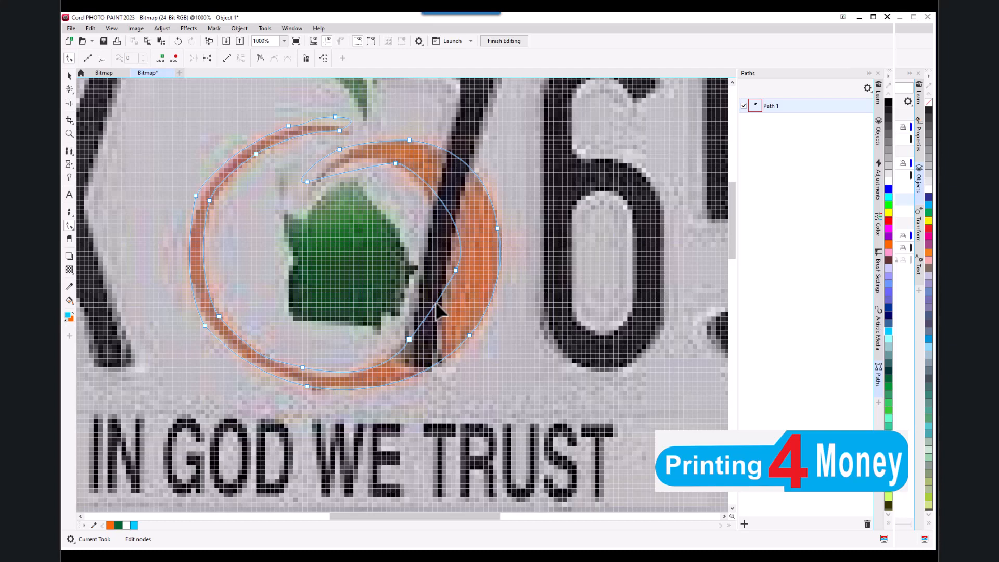
- Undo the node and handle edits made to the crescent's inner curve across the 7
key(ctrl+z)
key(ctrl+z)
key(ctrl+z)
key(ctrl+z)
key(ctrl+z)
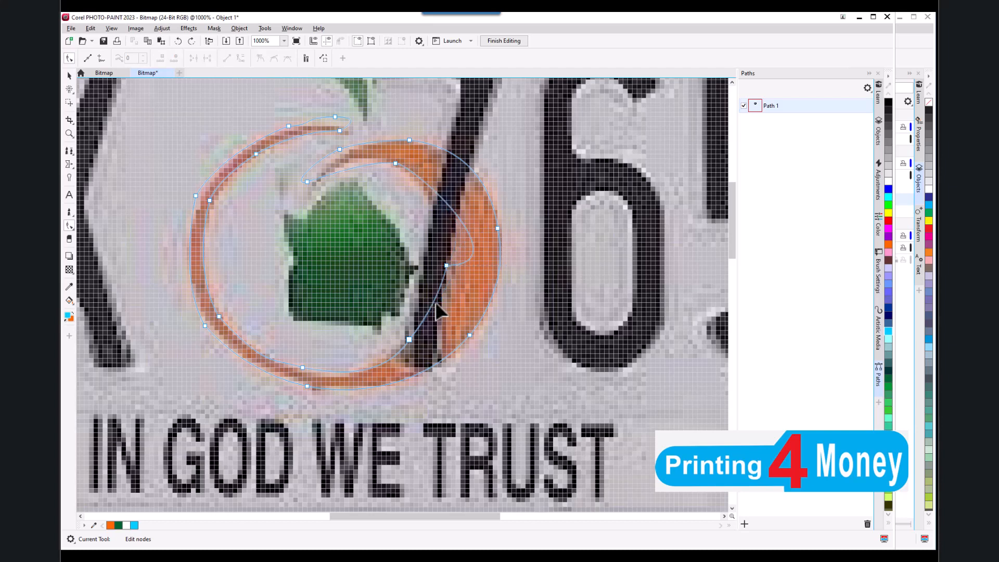
key(ctrl+z)
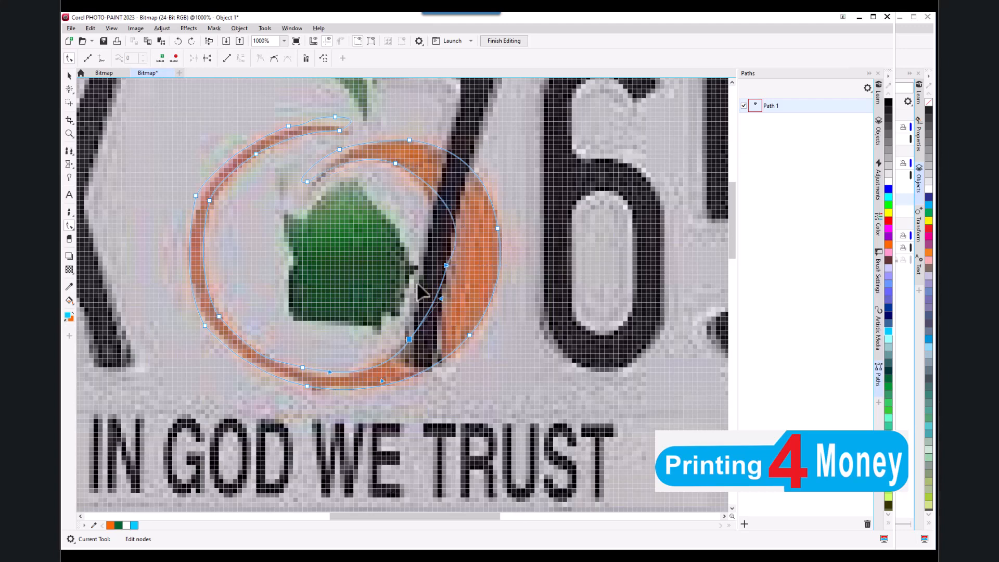
- Move the outer node at the ring's top tip closer to the orange edge and adjust its curve handle below the leaf
scroll(344, 145, up, 10)
scroll(343, 146, left, 5)
scroll(352, 201, down, 3)
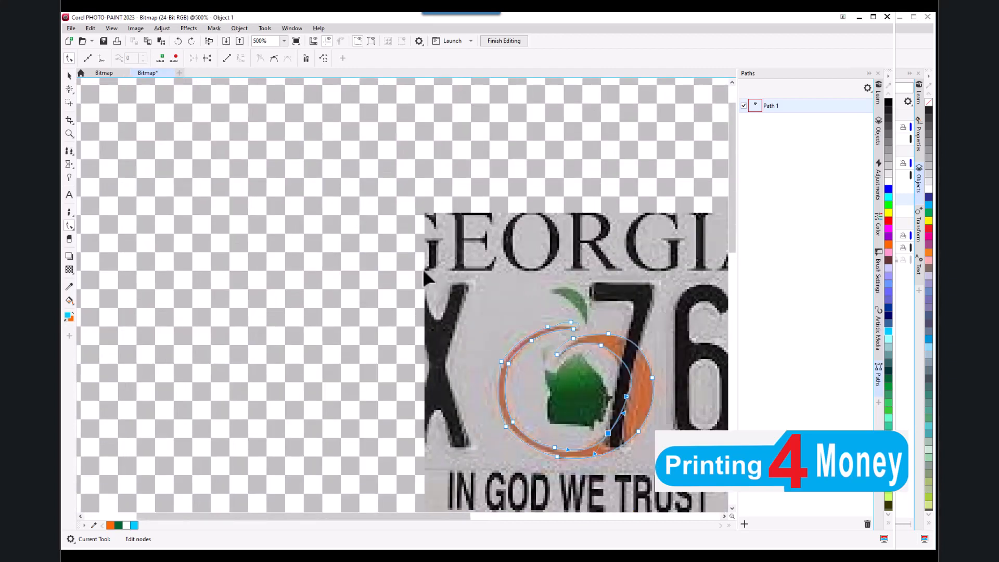
scroll(539, 312, up, 1)
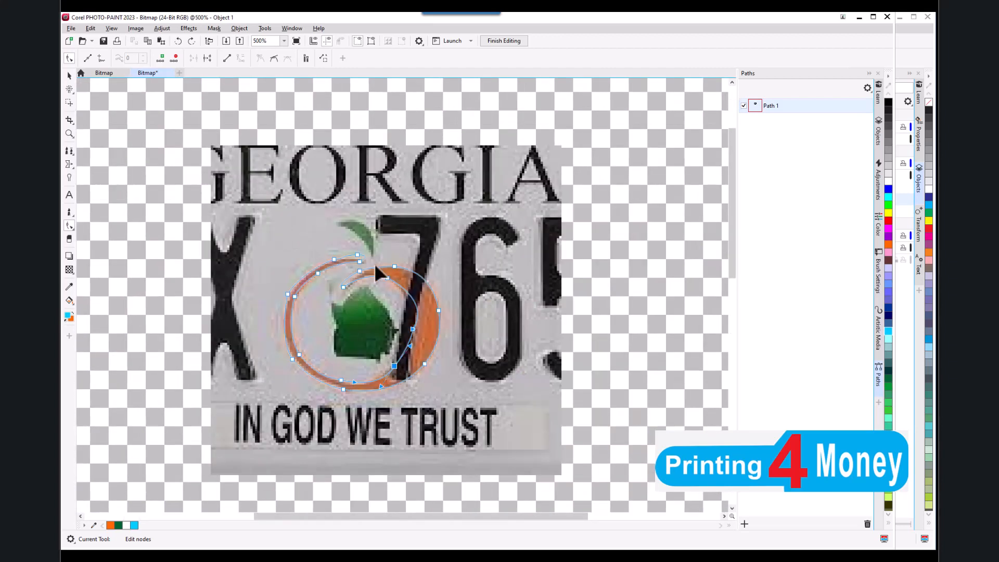
scroll(371, 263, up, 1)
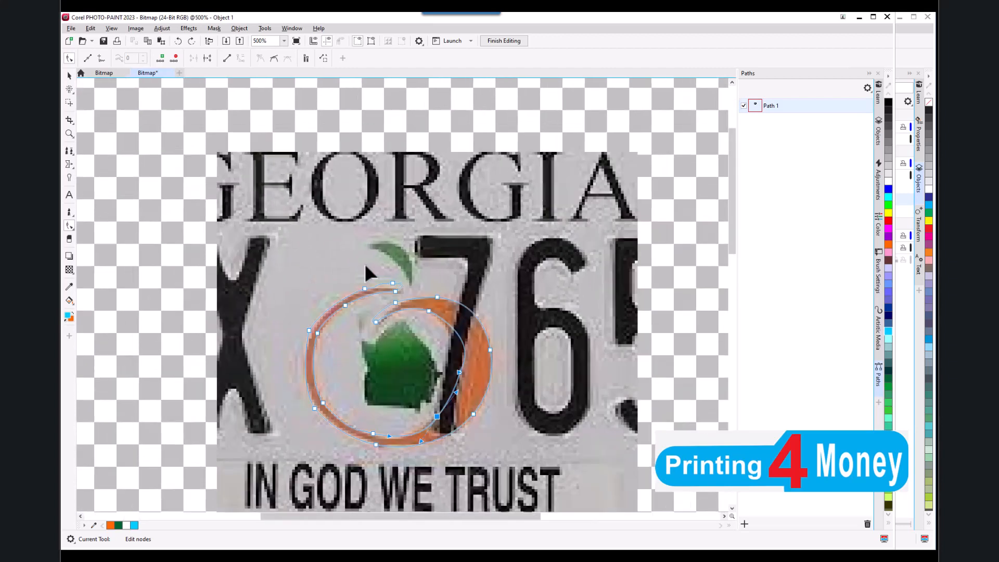
click(392, 282)
click(417, 284)
mouse_move(393, 284)
mouse_down()
mouse_move(400, 277)
mouse_move(390, 286)
mouse_up()
click(407, 291)
mouse_move(413, 280)
mouse_down()
mouse_move(422, 309)
mouse_move(408, 288)
mouse_up()
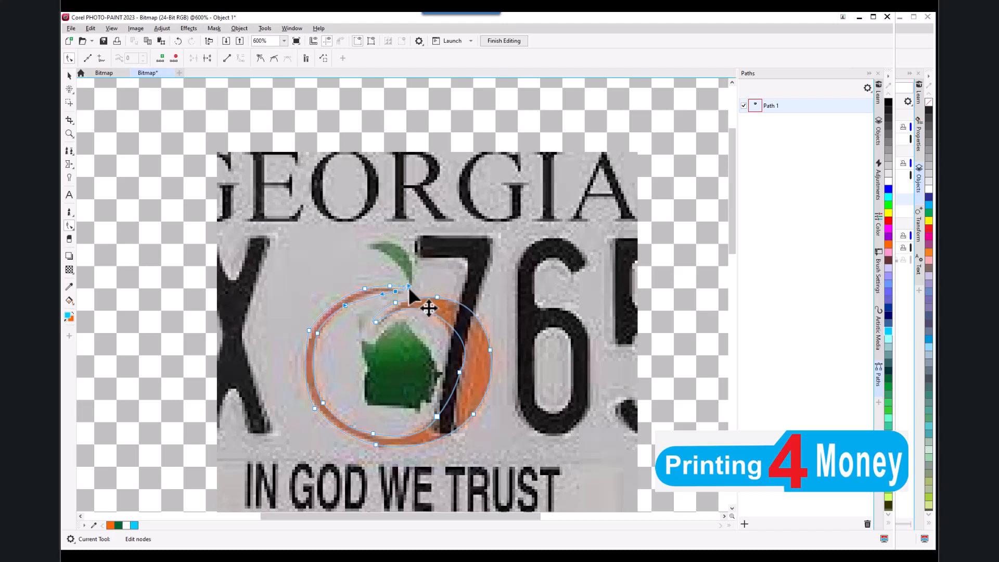
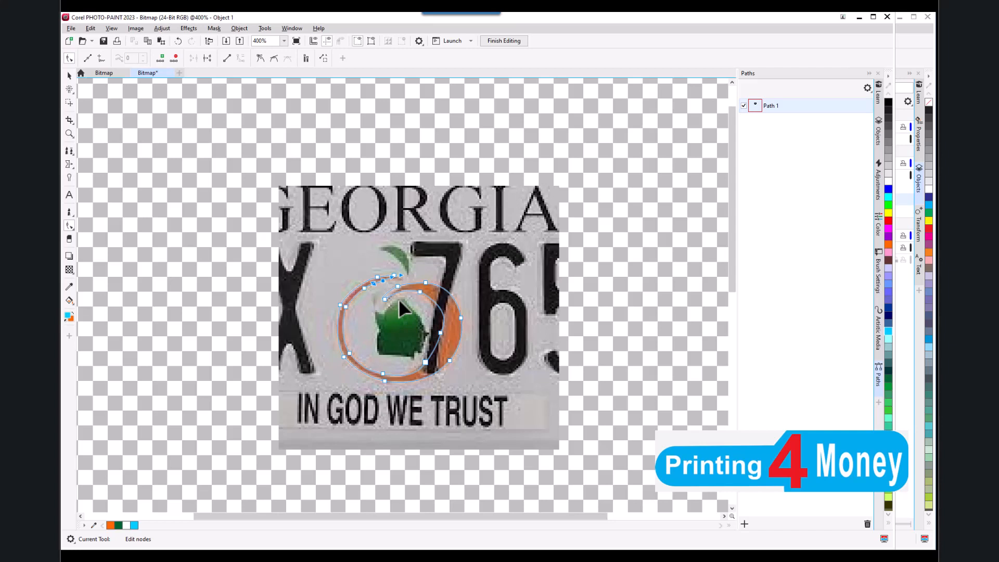
- Create a mask from the closed path traced around the peach ring
click(69, 75)
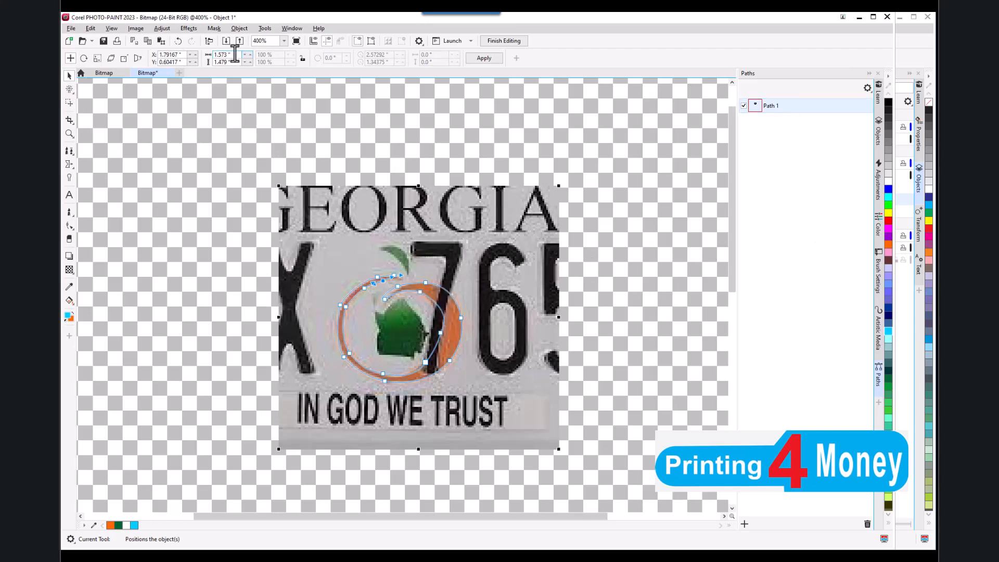
click(212, 29)
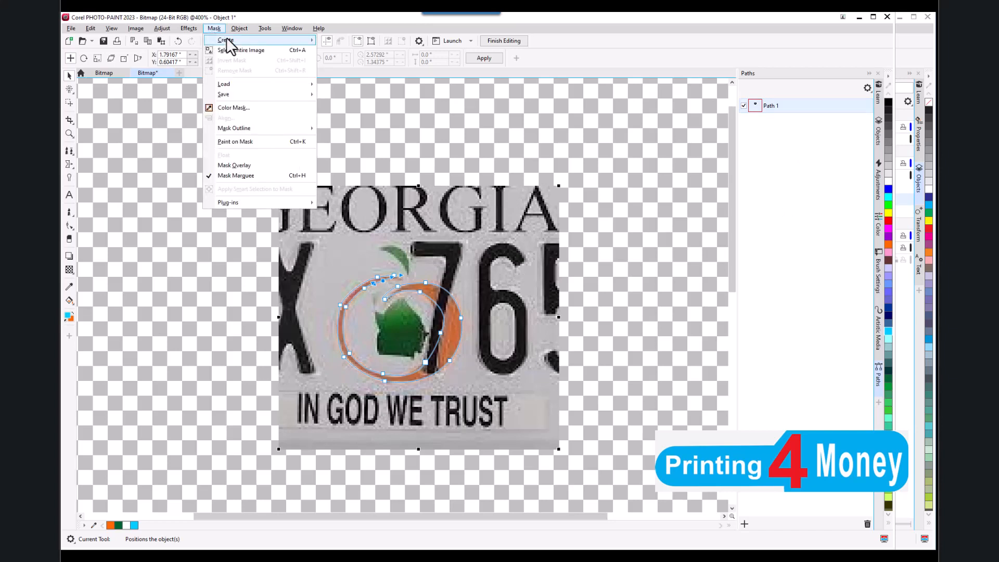
mouse_move(227, 42)
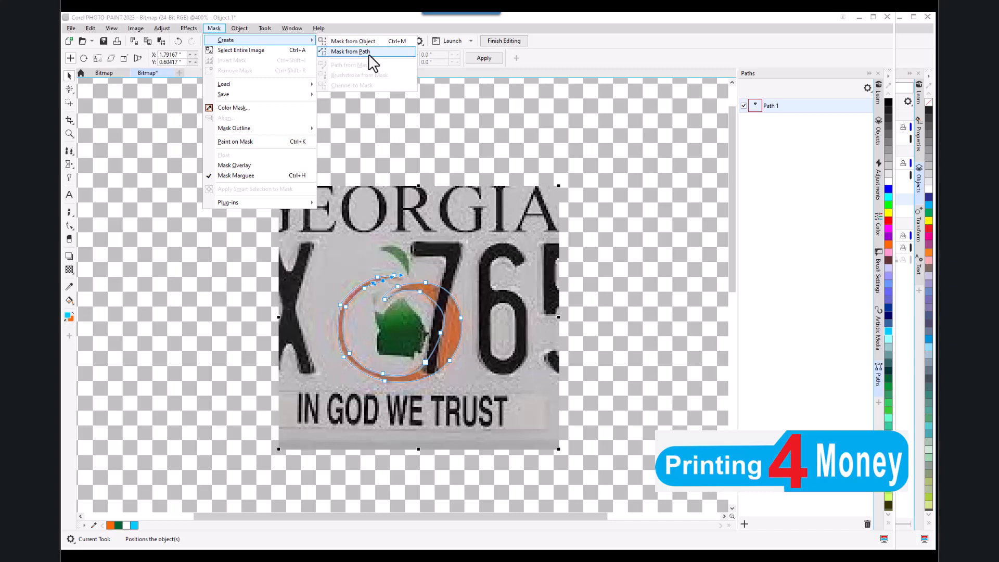
click(69, 75)
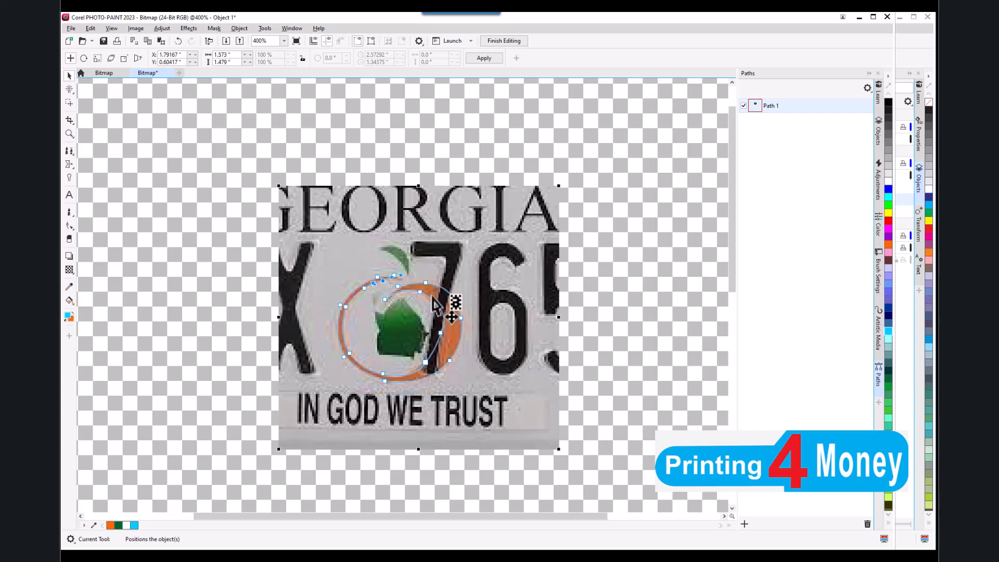
click(237, 32)
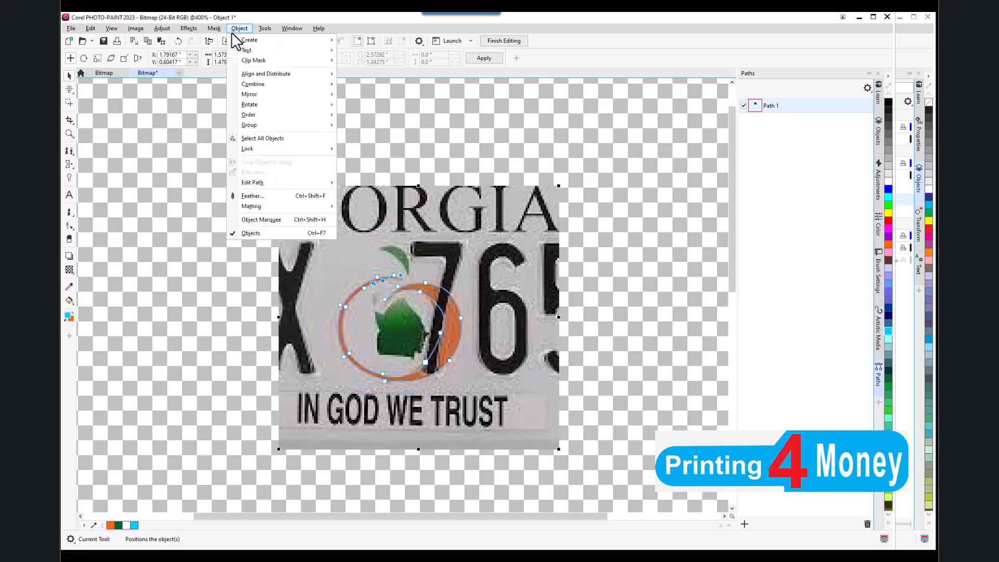
mouse_move(213, 30)
mouse_move(294, 41)
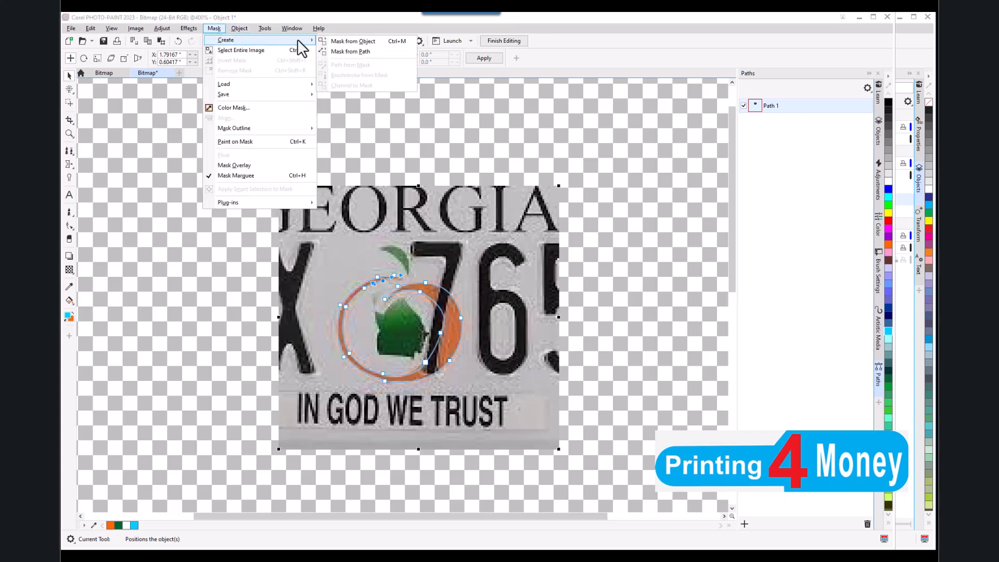
click(349, 52)
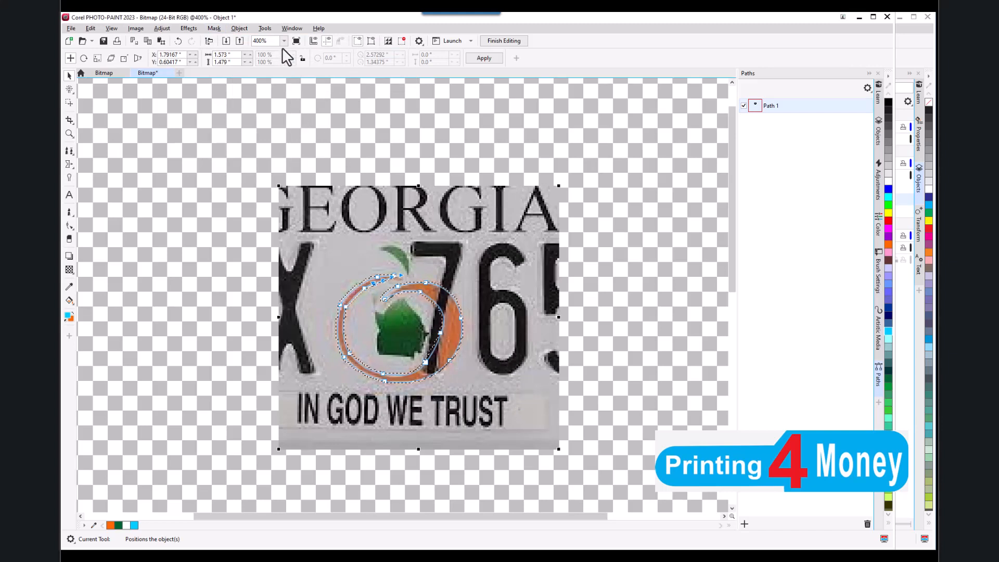
click(285, 30)
mouse_move(264, 27)
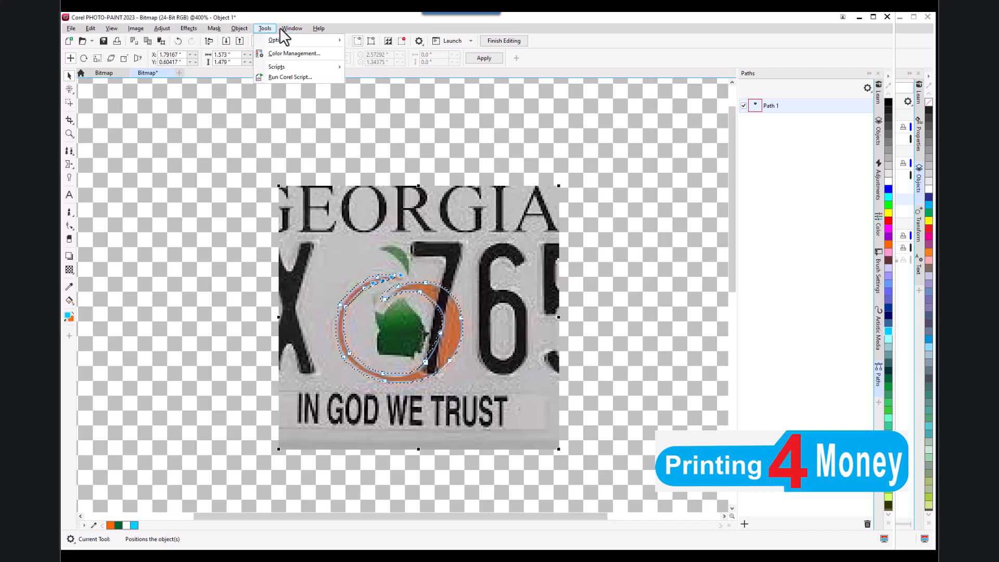
mouse_move(366, 178)
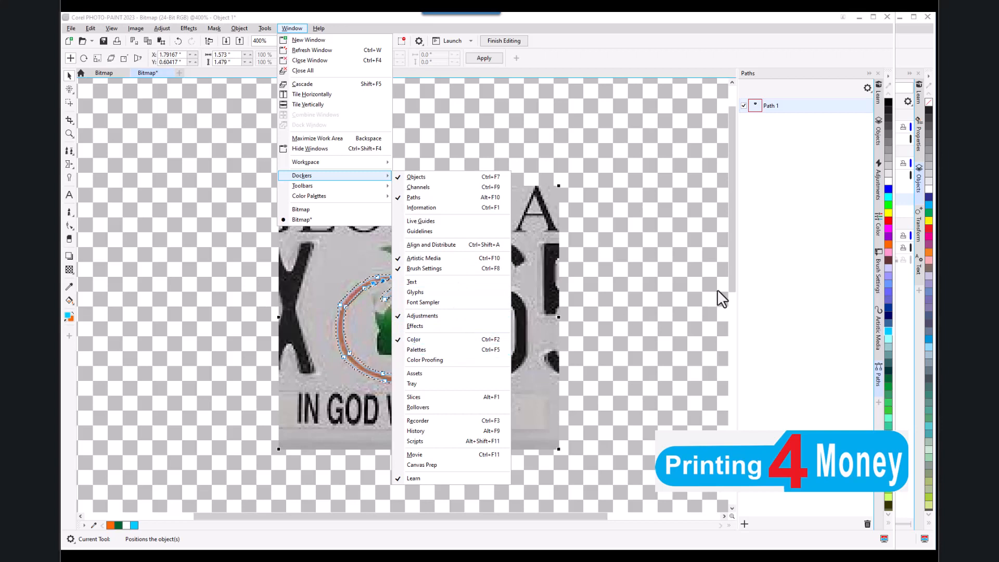
click(175, 134)
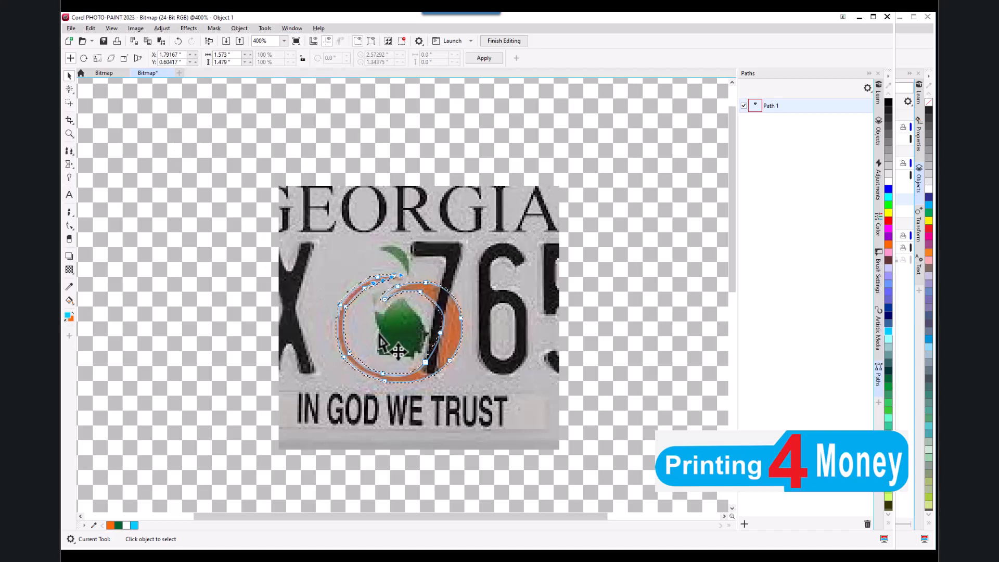
- Swap the foreground colour to orange and paint over the masked peach ring with the size 24 Custom Art Brush
click(70, 213)
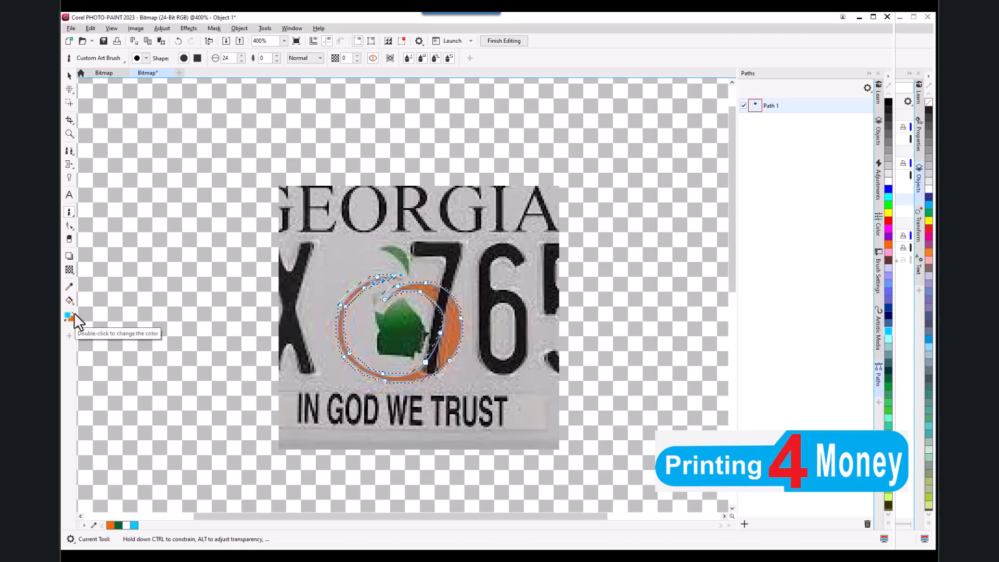
click(66, 319)
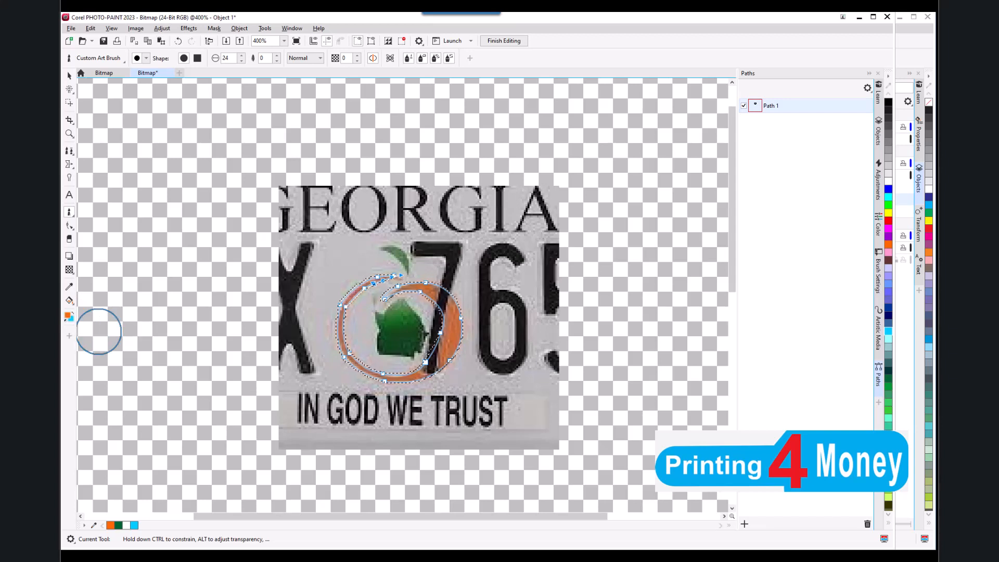
drag(326, 340, 367, 376)
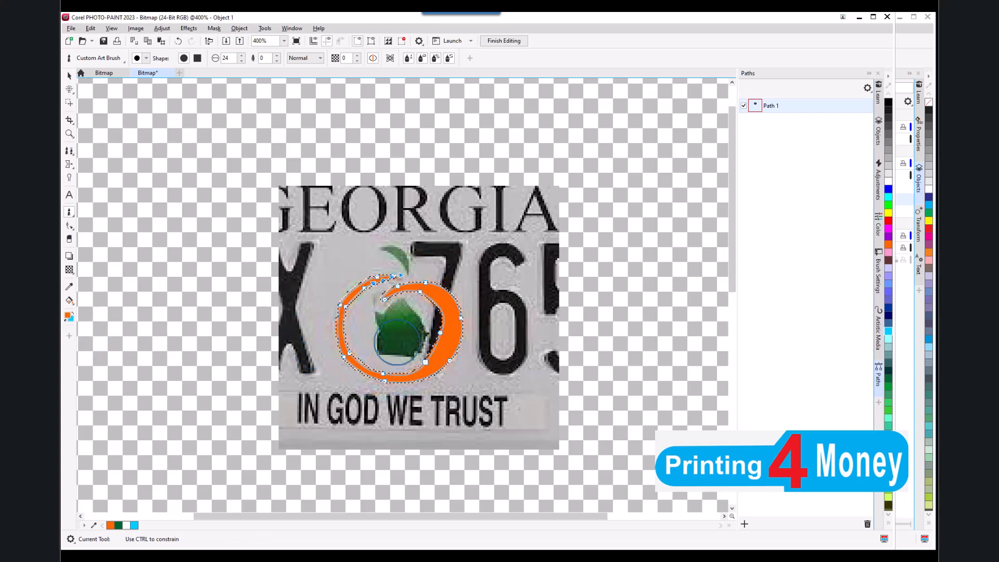
mouse_move(391, 342)
mouse_down()
mouse_move(403, 320)
mouse_move(425, 343)
mouse_up()
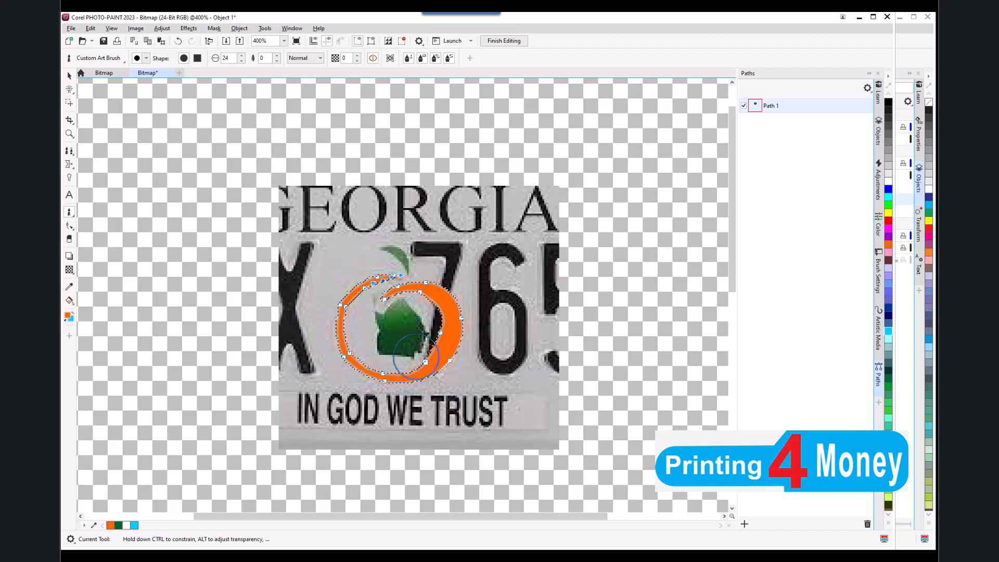
drag(385, 287, 354, 302)
mouse_move(352, 361)
mouse_down()
mouse_move(437, 378)
mouse_move(408, 328)
mouse_up()
- Finish editing the license plate bitmap, saving its changes, and switch back to CorelDRAW
click(504, 42)
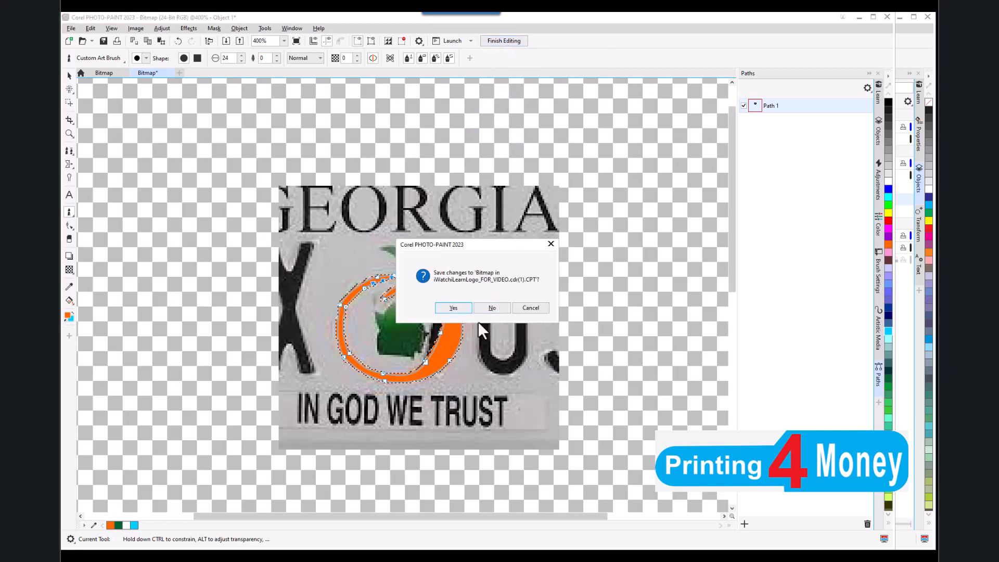
click(453, 308)
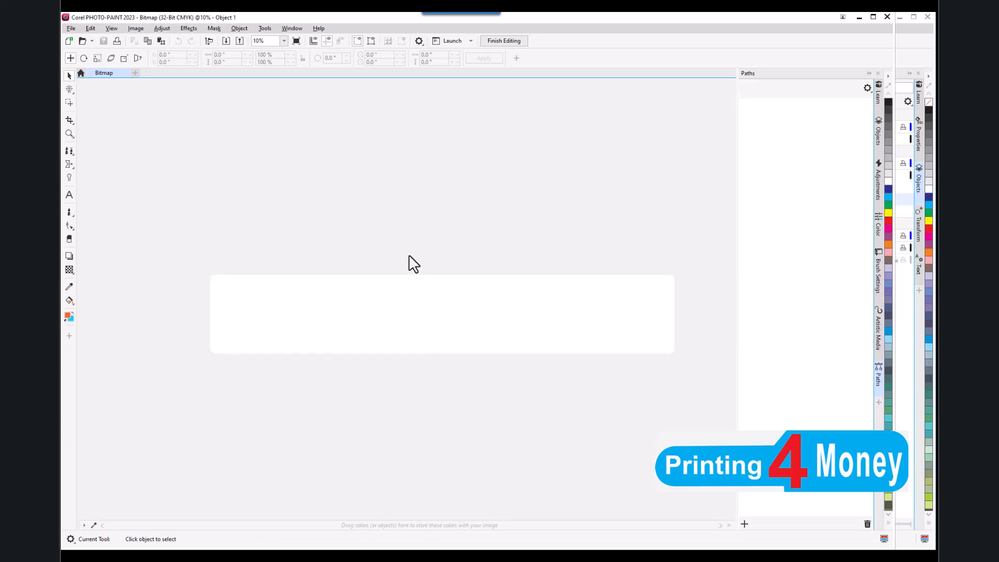
scroll(408, 252, up, 1)
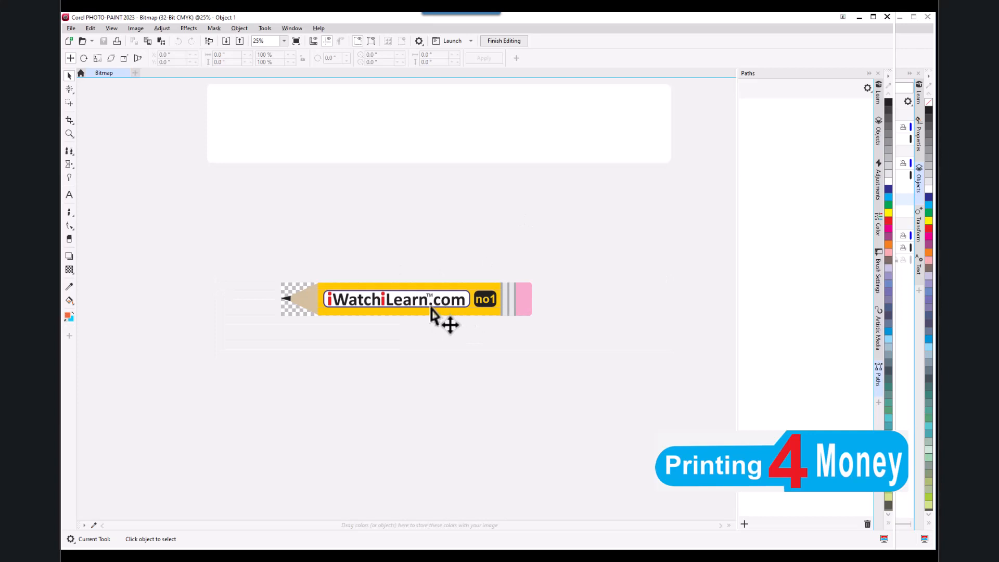
click(858, 16)
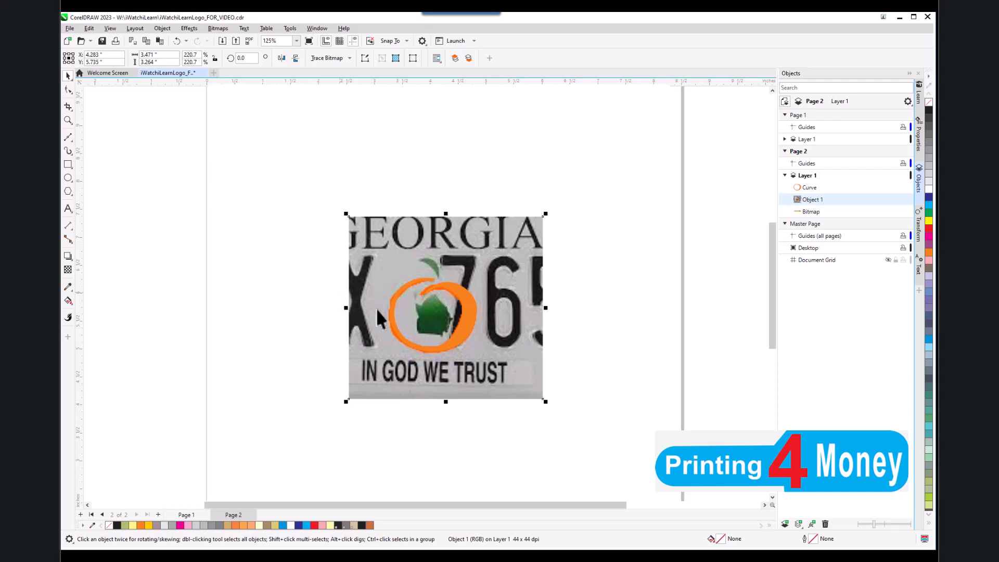
- Nudge the vector peach curve 5 inches to the left, off the license plate photo
scroll(452, 320, up, 2)
scroll(421, 309, down, 4)
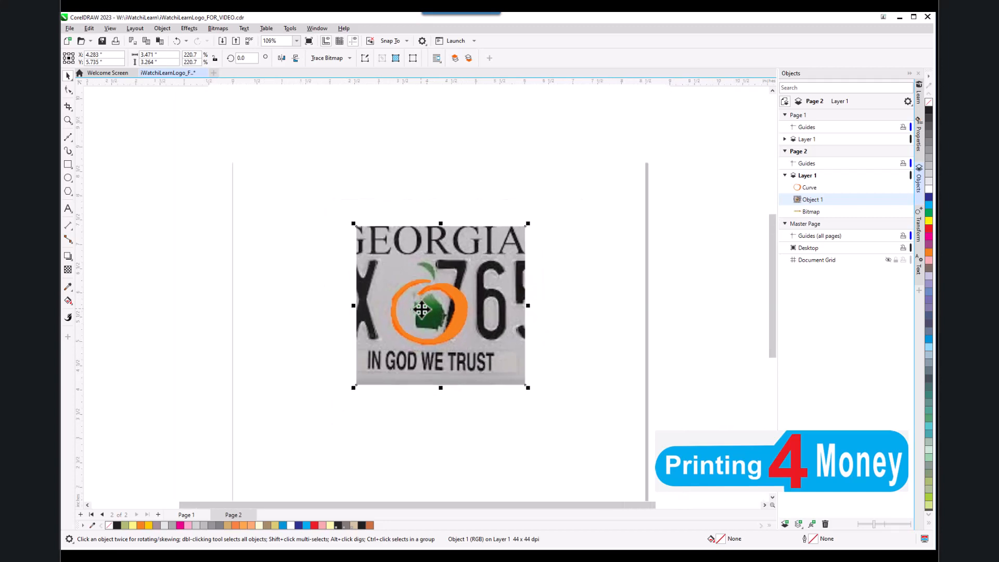
scroll(444, 310, up, 2)
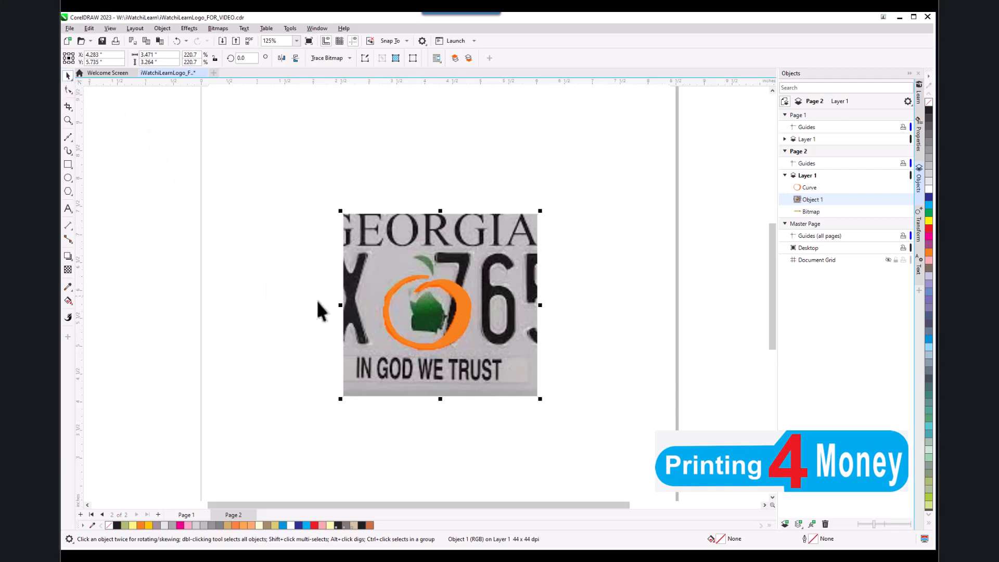
click(821, 186)
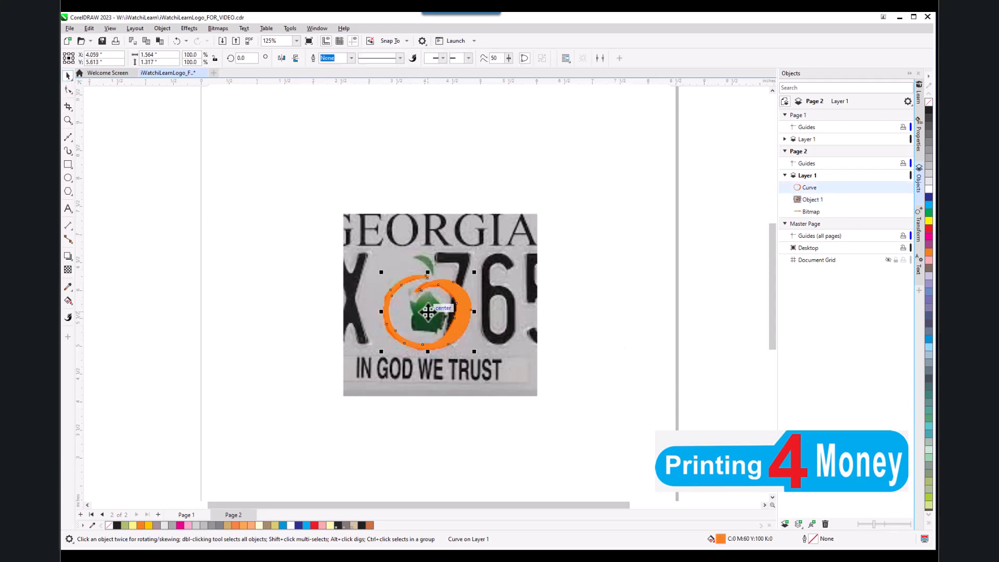
click(399, 186)
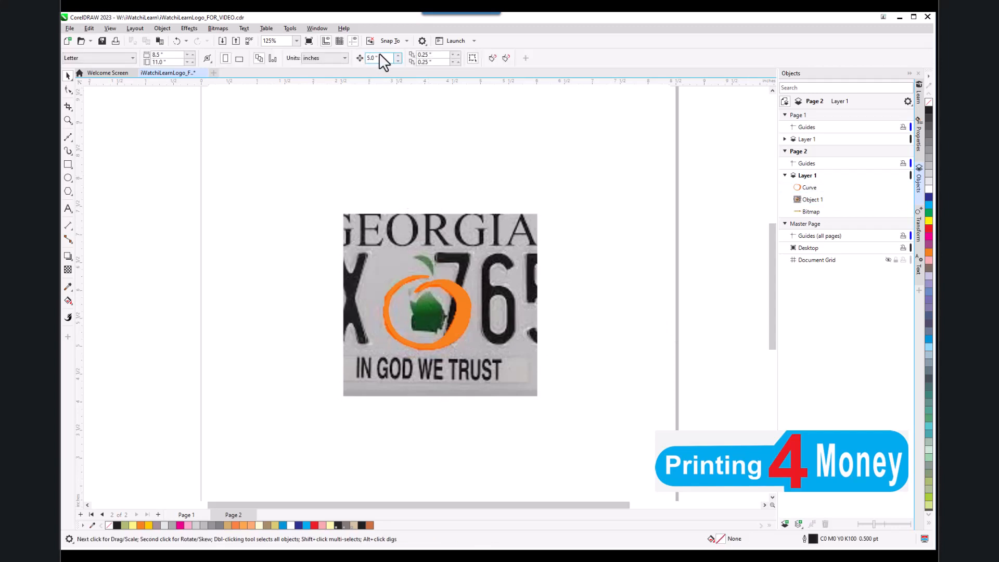
click(464, 307)
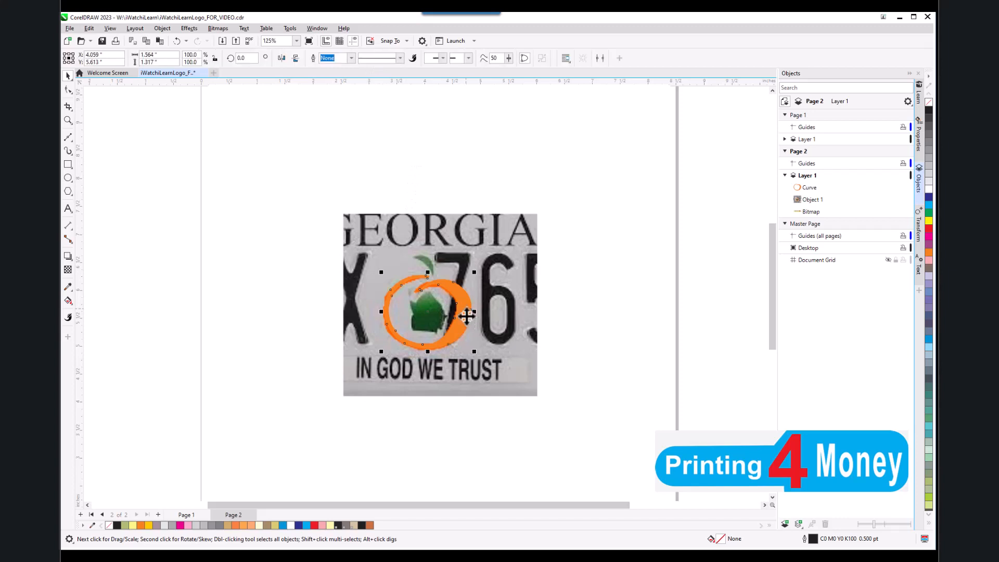
key(Left)
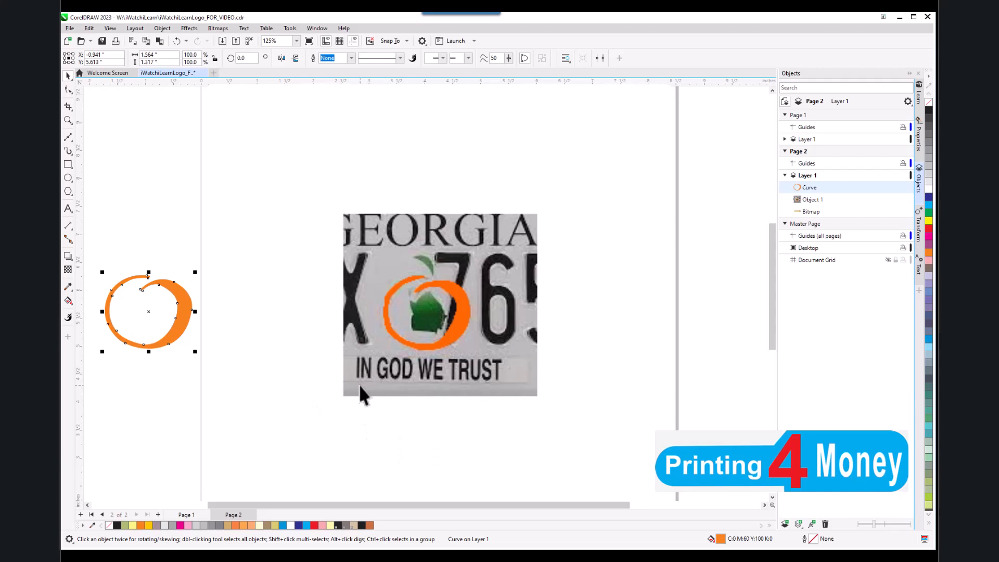
key(Right)
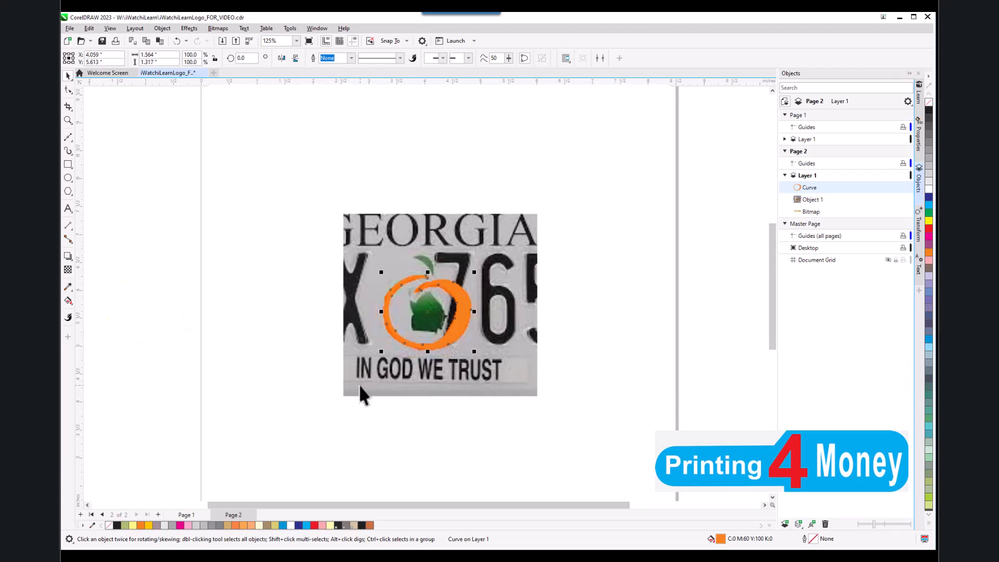
key(Left)
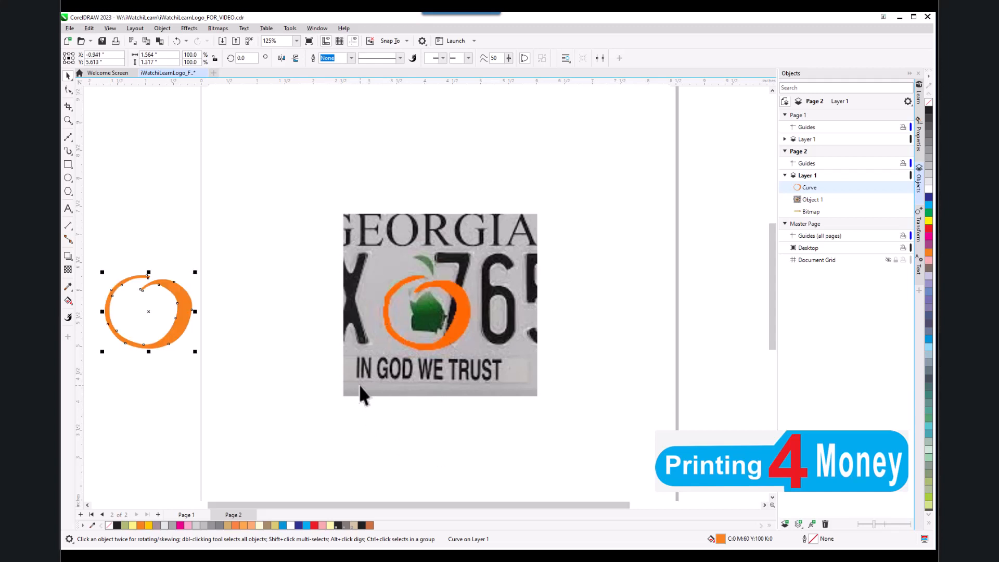
- Move the vector peach curve next to the painted peach, overlapping the photo's left edge
scroll(431, 320, up, 4)
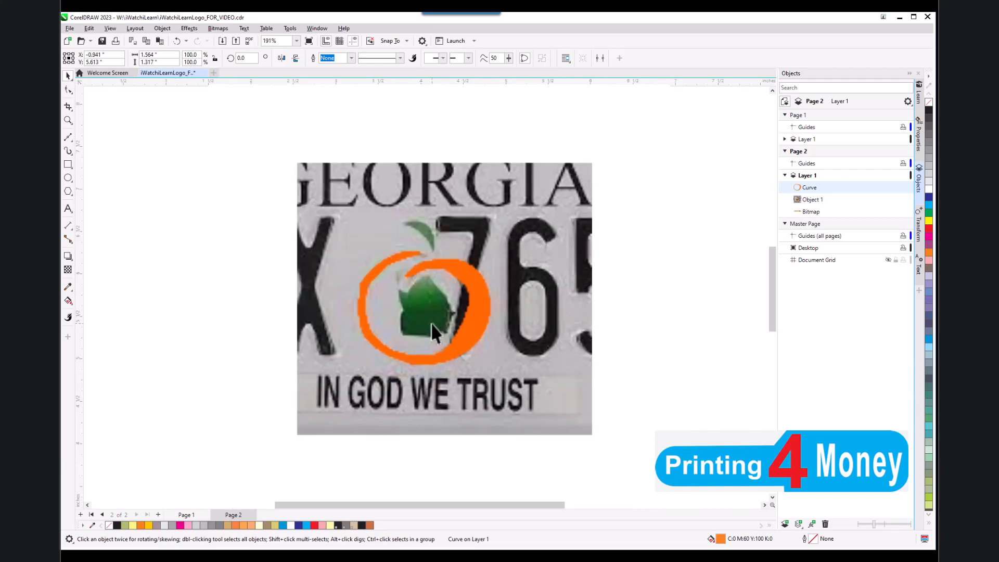
scroll(426, 323, down, 4)
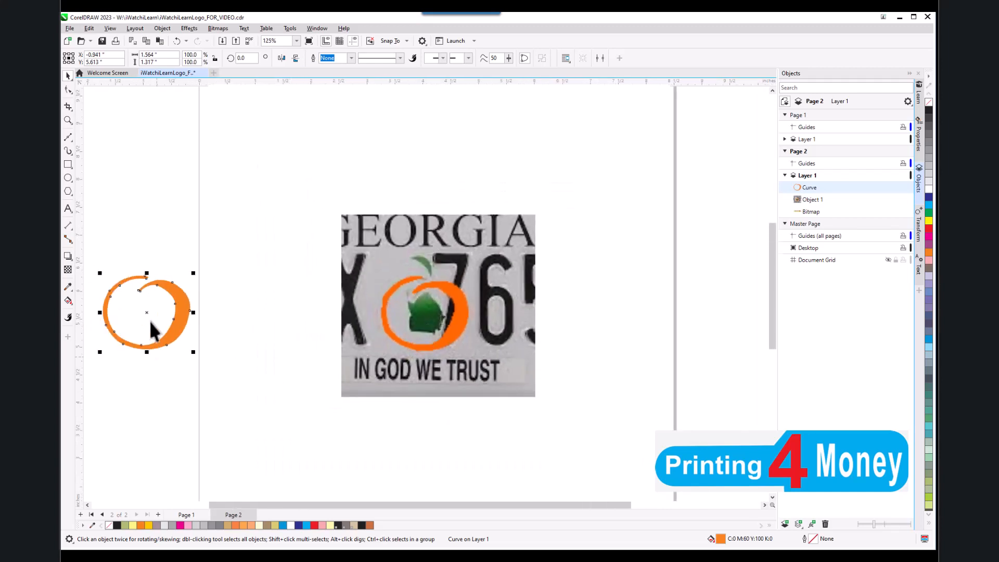
drag(147, 314, 325, 321)
- Compare the edges of the vector peach curve with those of the painted bitmap peach up close
scroll(327, 328, up, 3)
scroll(323, 339, down, 1)
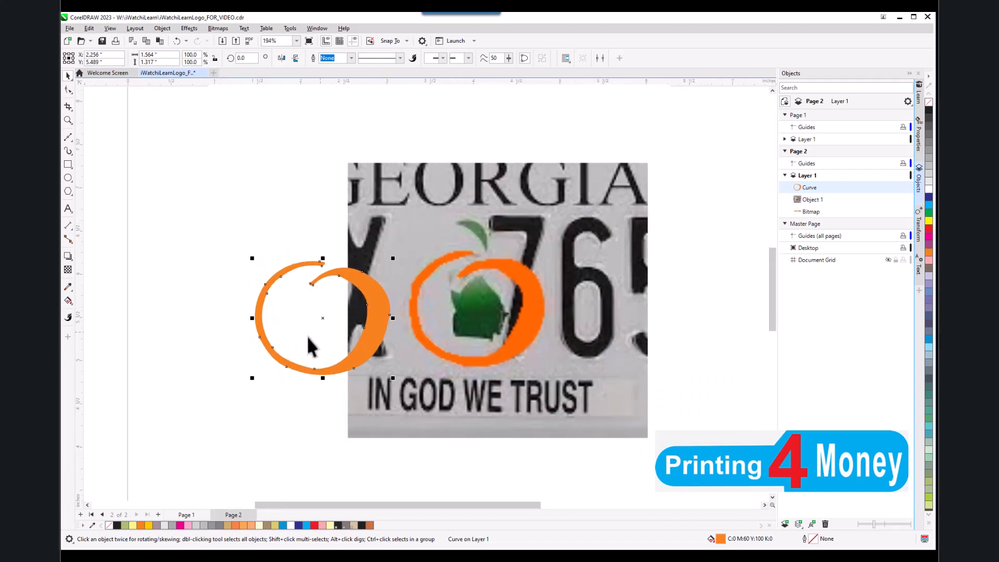
scroll(522, 336, up, 2)
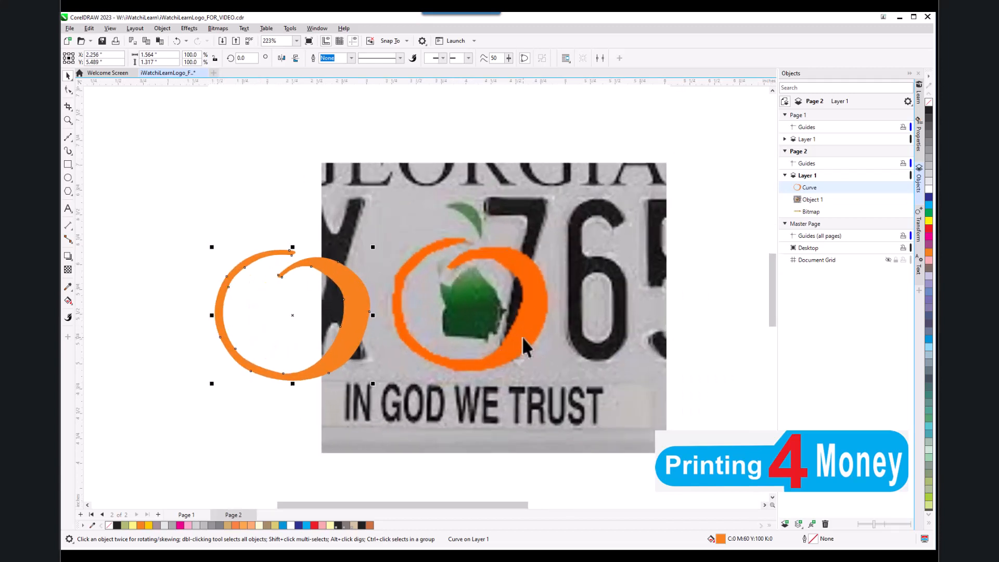
scroll(464, 307, down, 3)
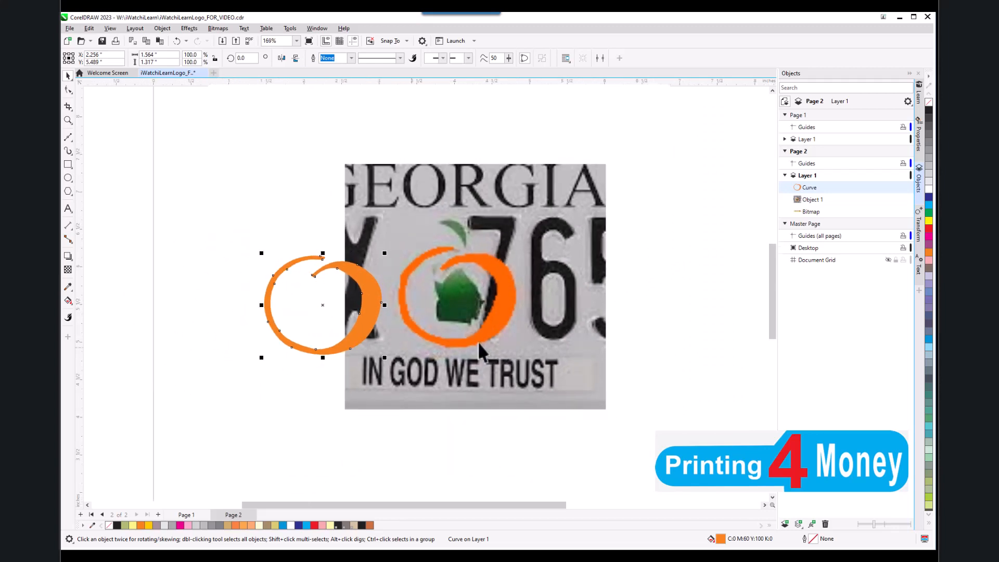
scroll(495, 291, up, 2)
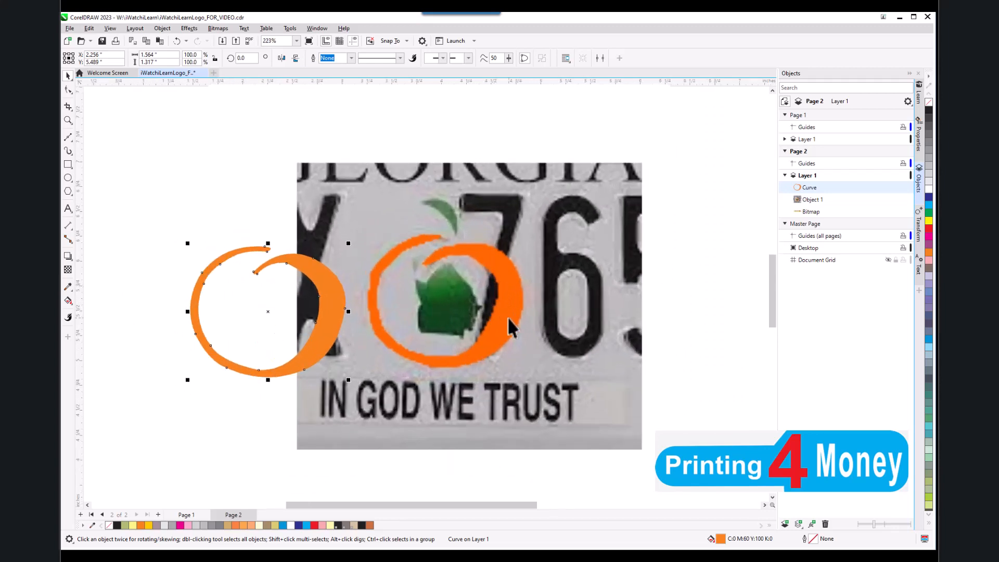
click(491, 368)
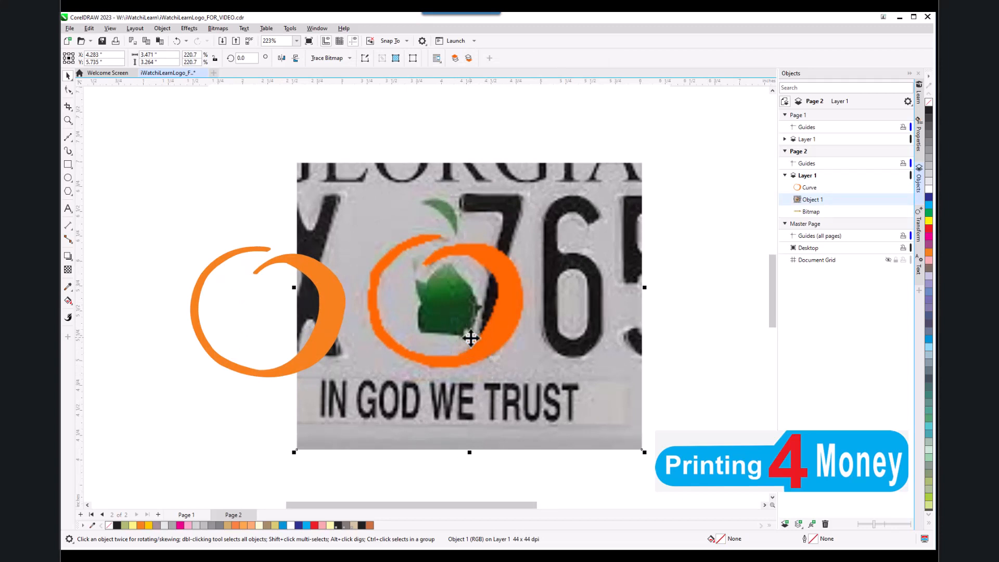
scroll(470, 338, down, 3)
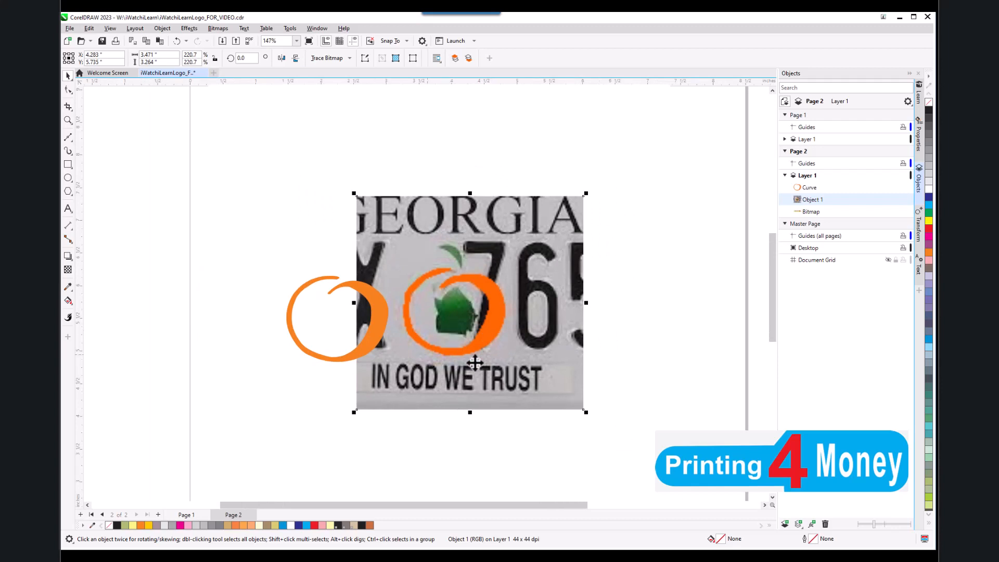
scroll(442, 339, up, 1)
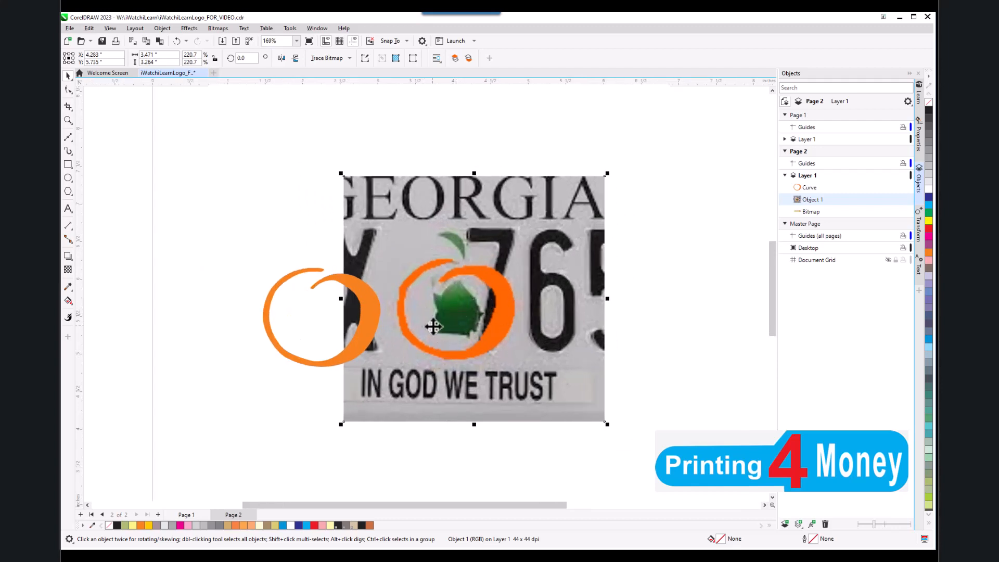
- Examine the smooth vector peach curve beside the painted bitmap peach at different magnifications
click(318, 364)
scroll(319, 367, down, 1)
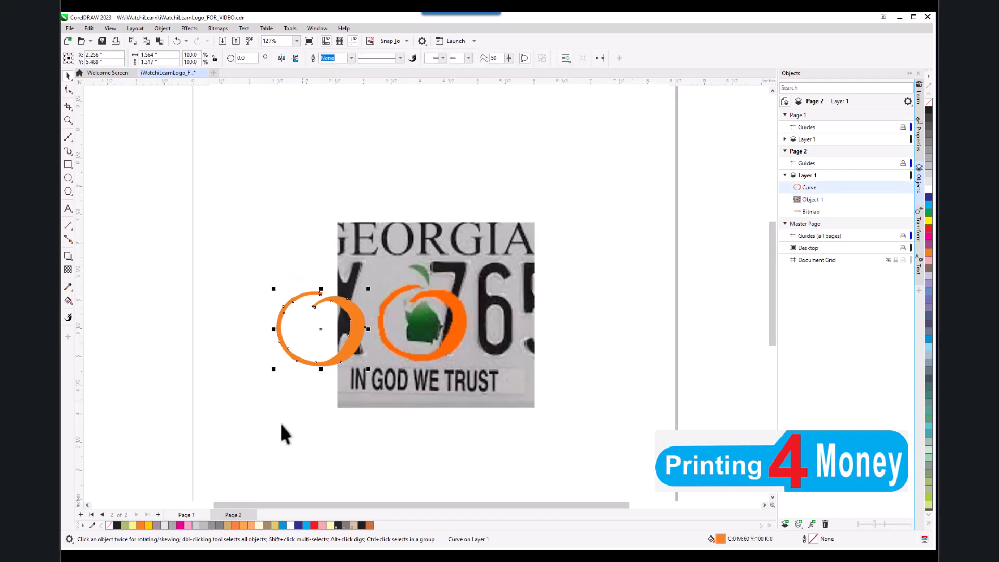
click(276, 429)
click(321, 364)
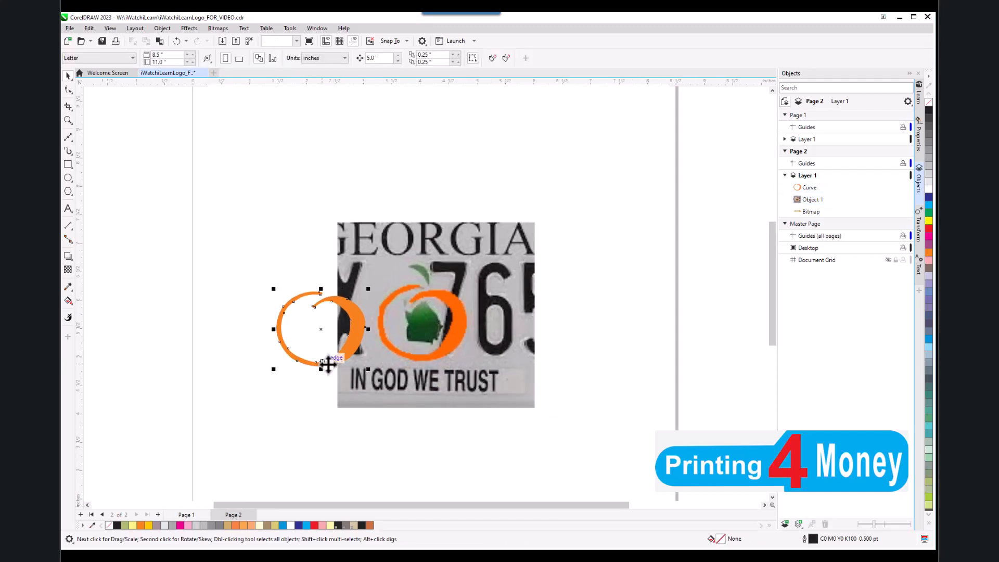
scroll(478, 355, down, 4)
scroll(468, 356, up, 4)
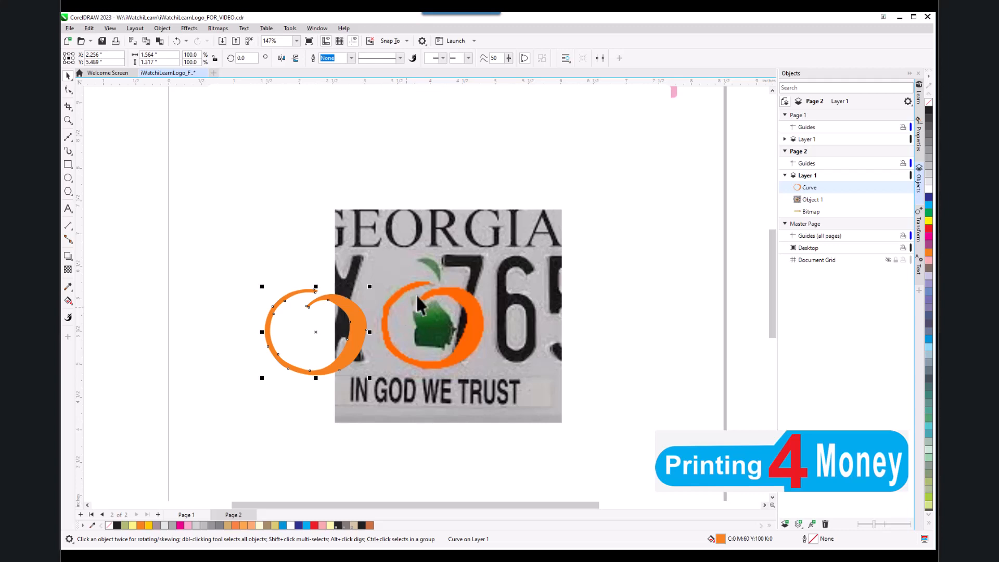
scroll(390, 285, down, 2)
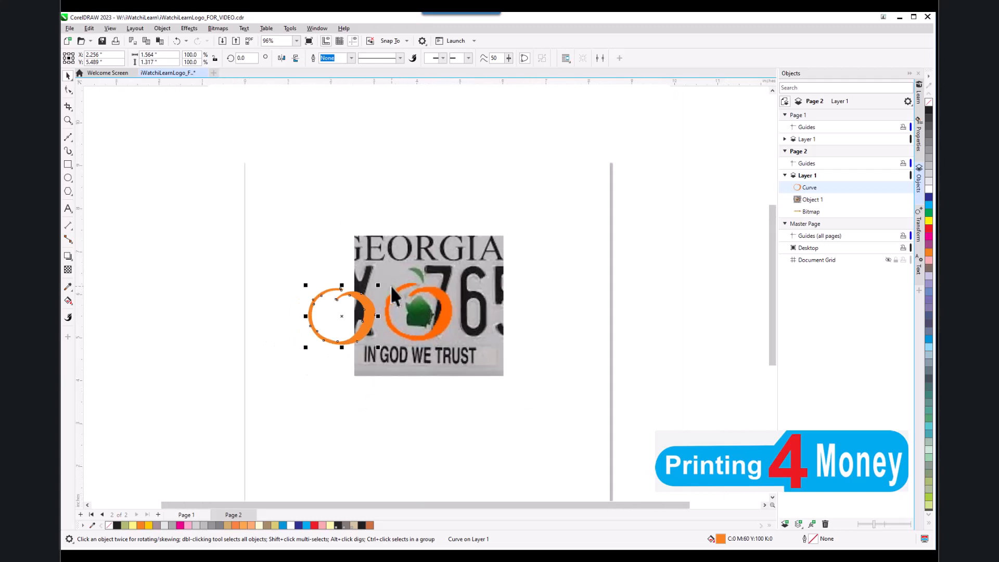
scroll(408, 244, down, 2)
scroll(435, 359, up, 3)
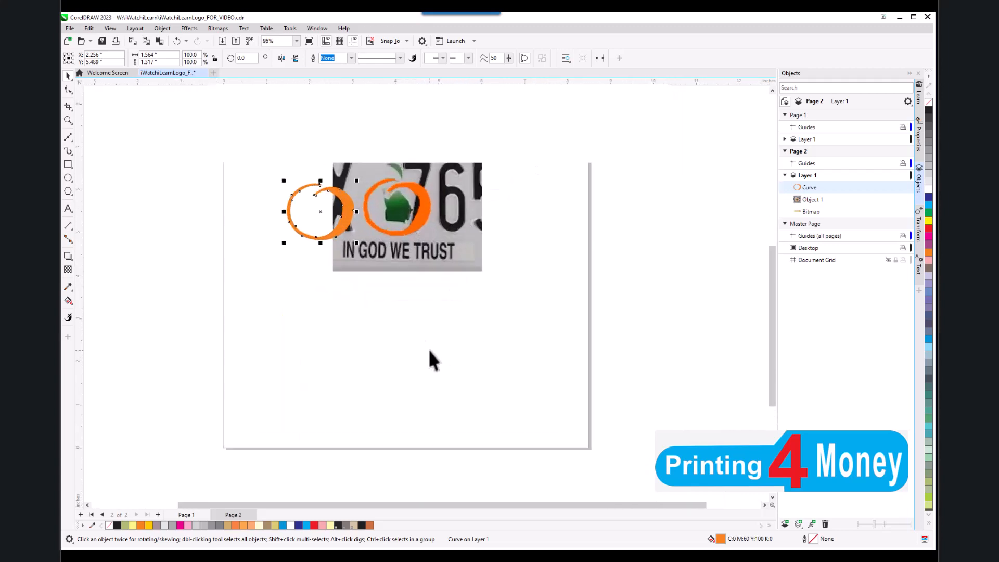
- Draw a rectangle about 1.56 by 1.43 inches in the empty space below the license plate photo
scroll(409, 339, up, 2)
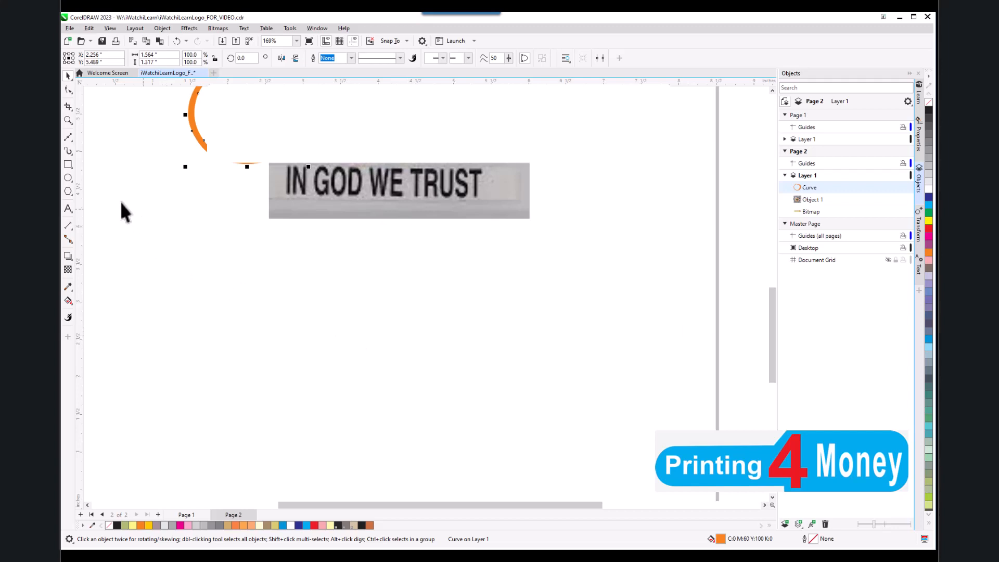
click(67, 168)
mouse_move(67, 180)
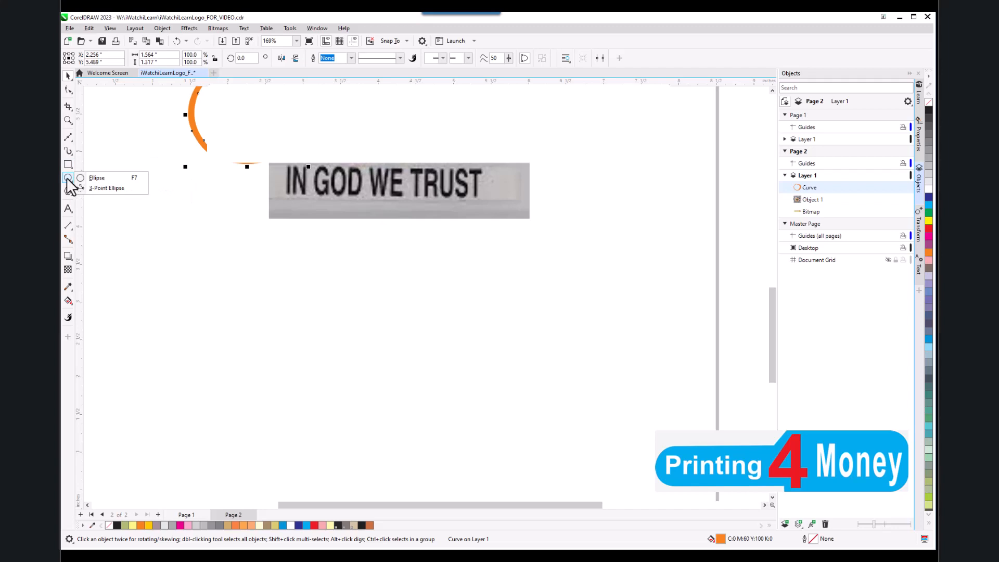
click(67, 179)
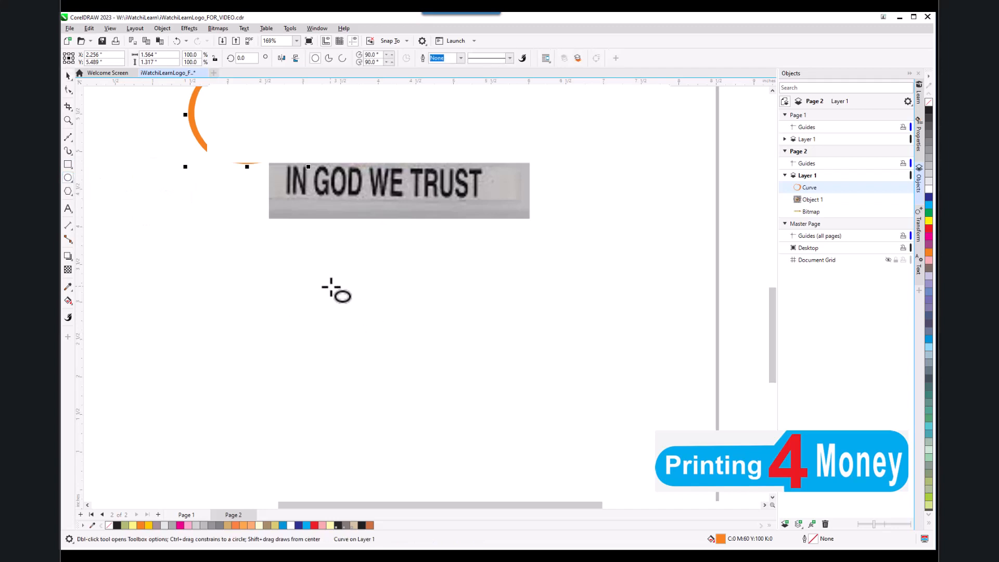
click(67, 164)
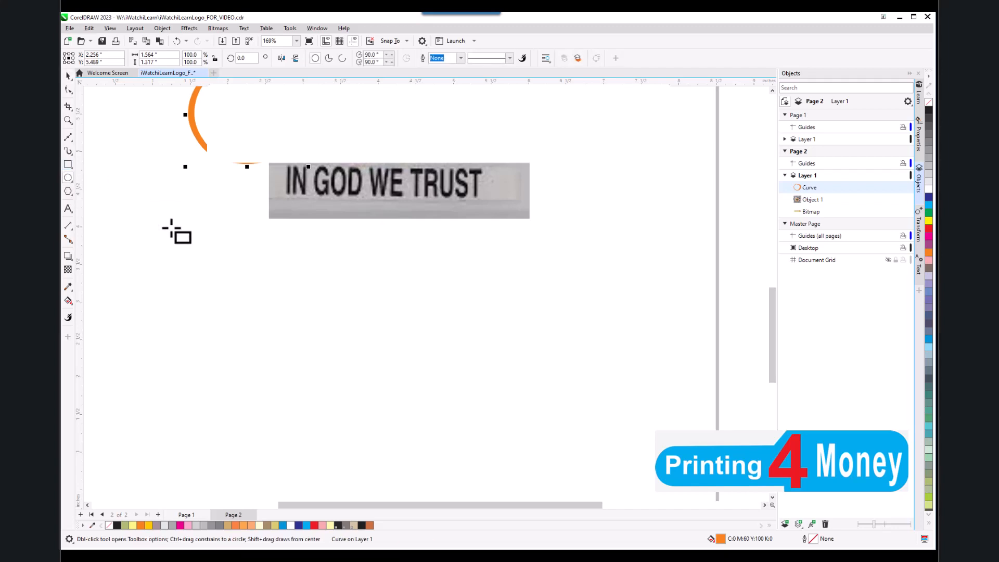
mouse_move(324, 286)
mouse_down()
mouse_move(417, 351)
mouse_move(454, 392)
mouse_move(441, 394)
mouse_up()
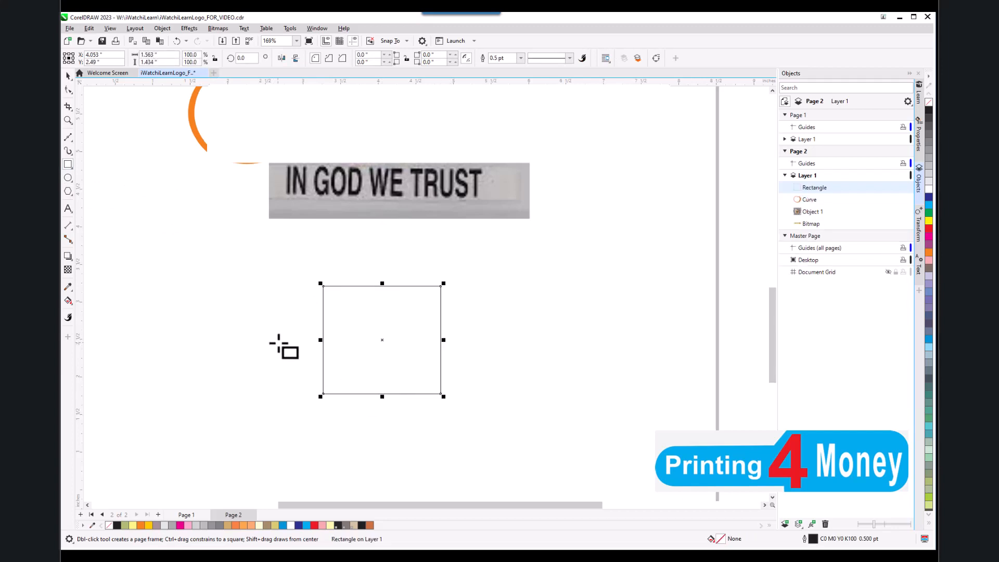
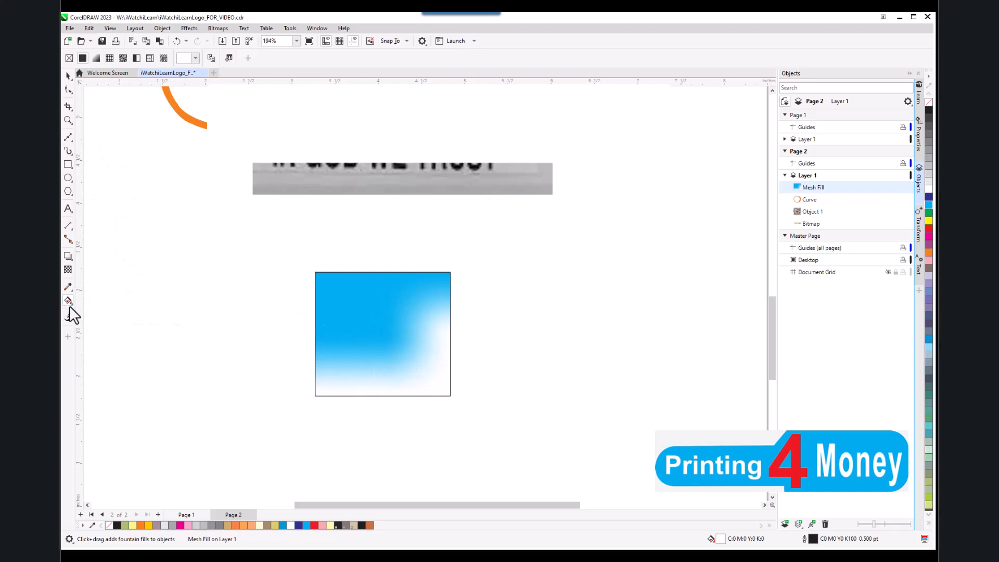
- Use Mesh Fill to color the square's upper-left area red, and recolor its lower-right and far-left patches white
click(99, 325)
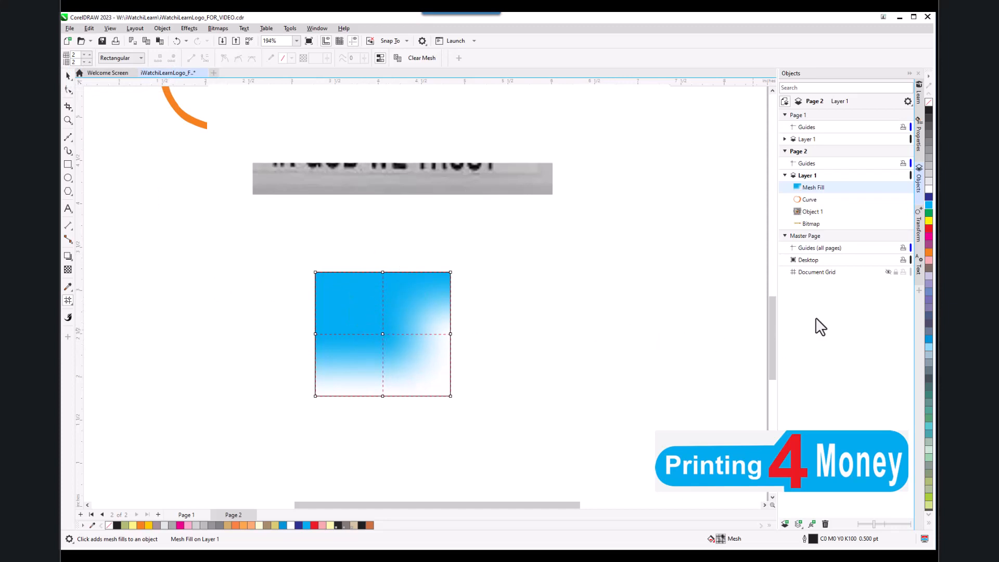
drag(931, 236, 352, 308)
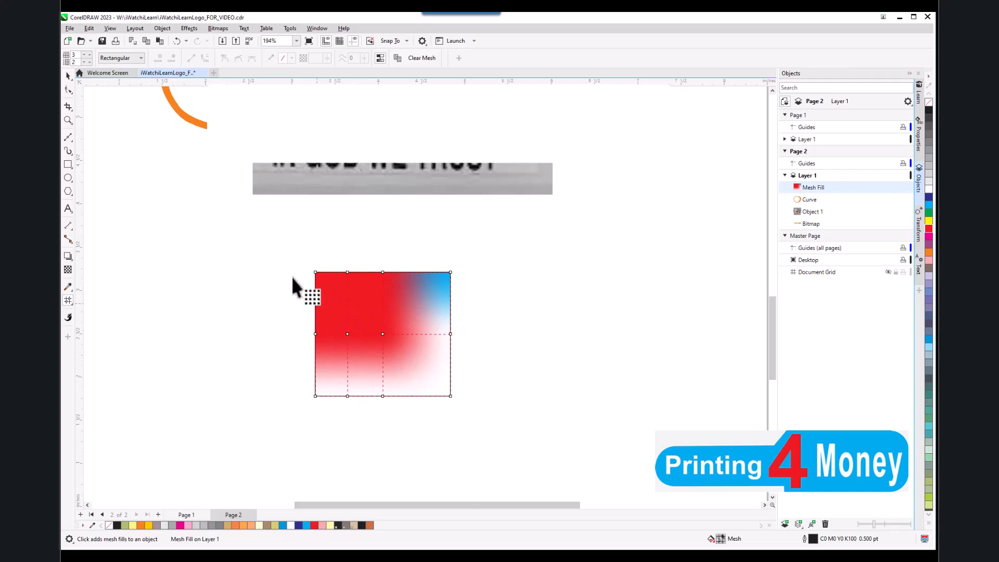
click(71, 80)
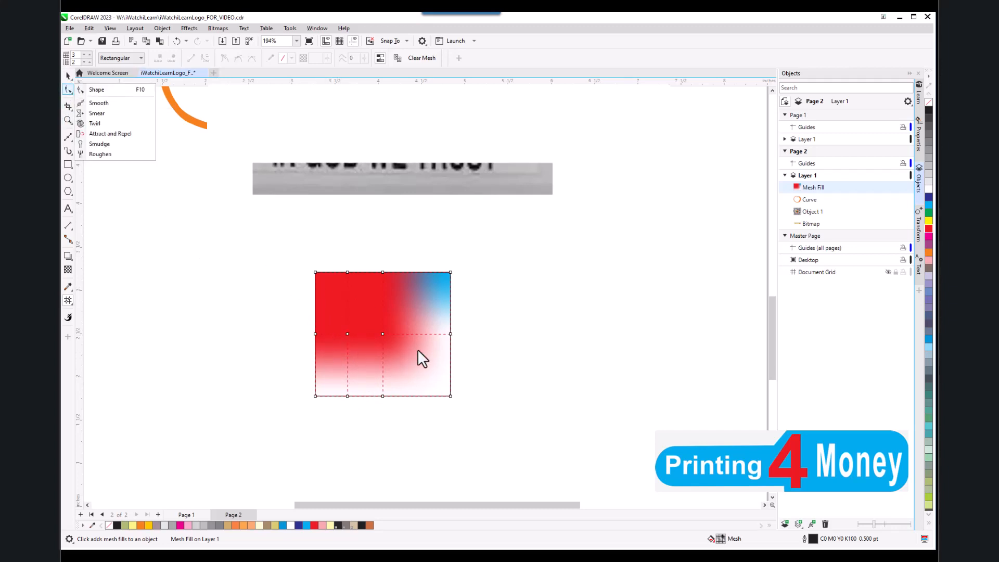
click(432, 353)
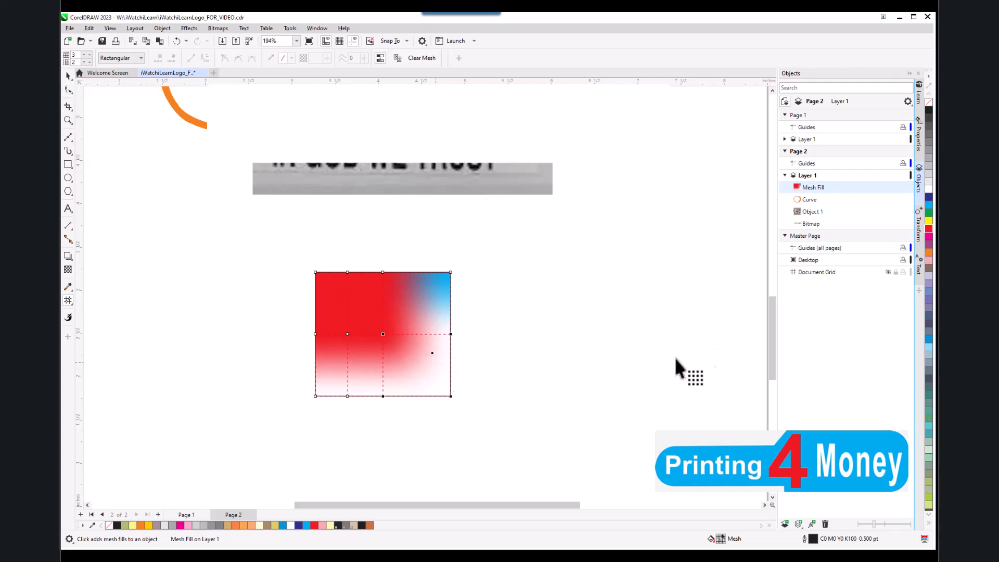
click(928, 191)
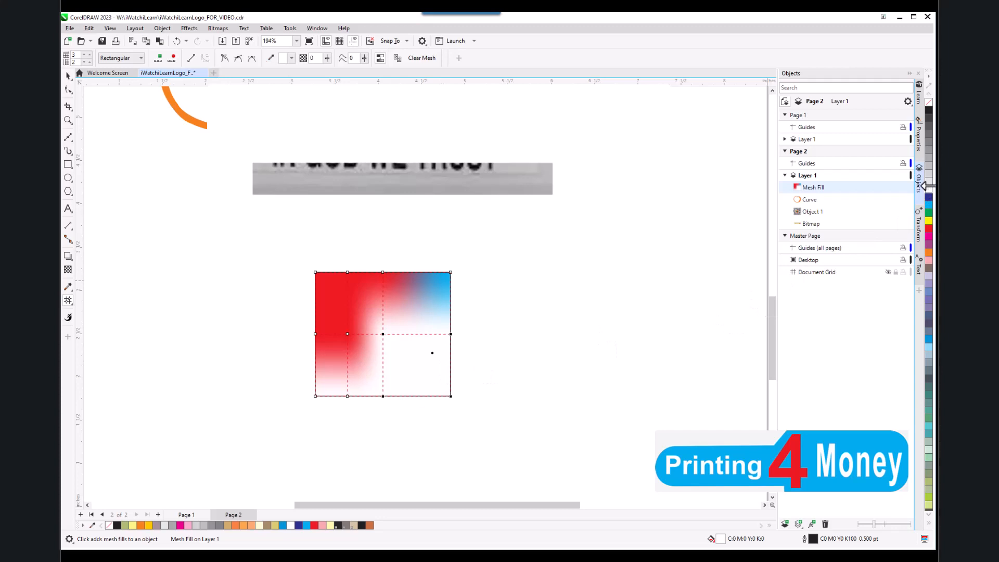
drag(930, 196, 350, 323)
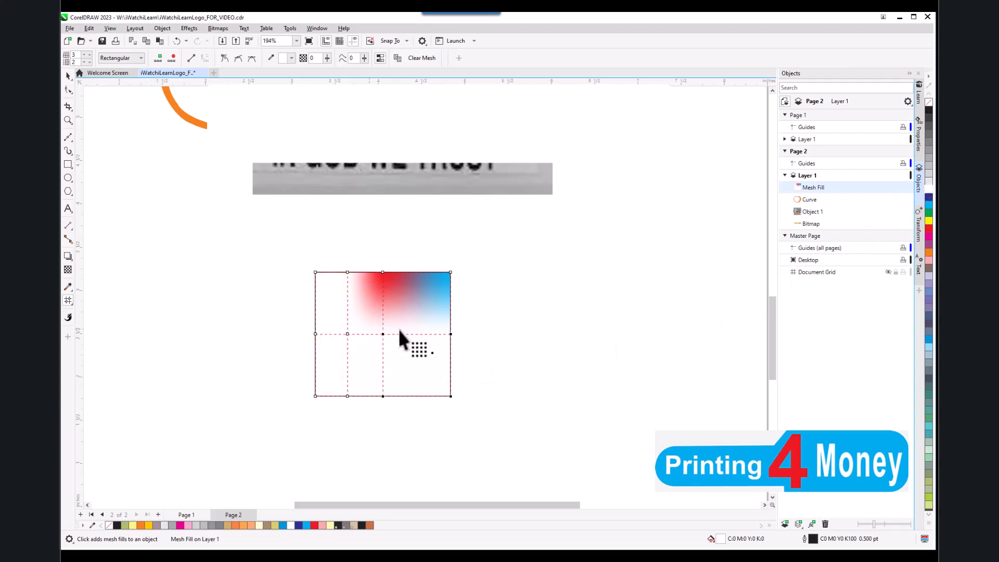
- Add a vertical mesh line near the square's left edge and two horizontal mesh lines in its upper half
scroll(326, 333, up, 2)
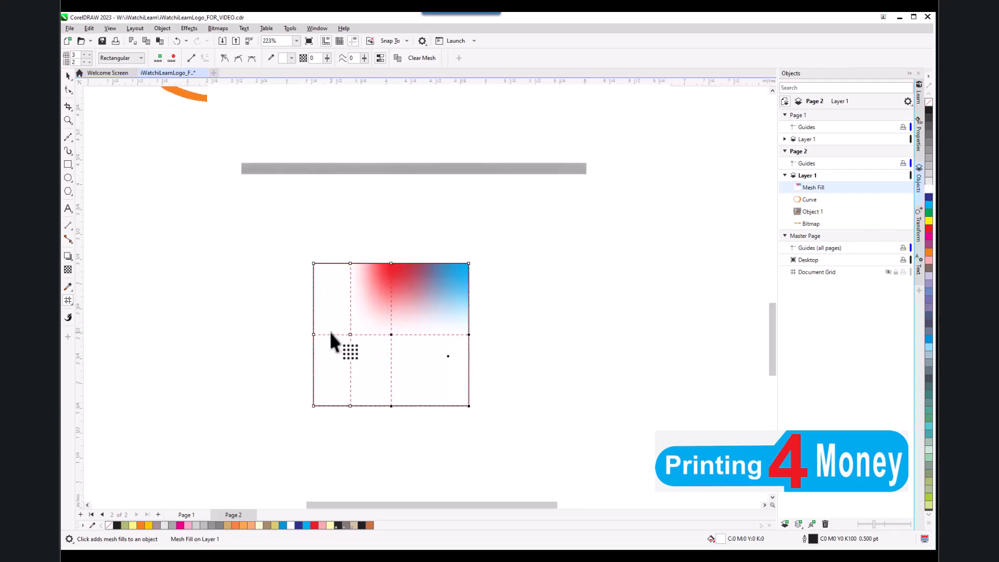
scroll(370, 287, up, 1)
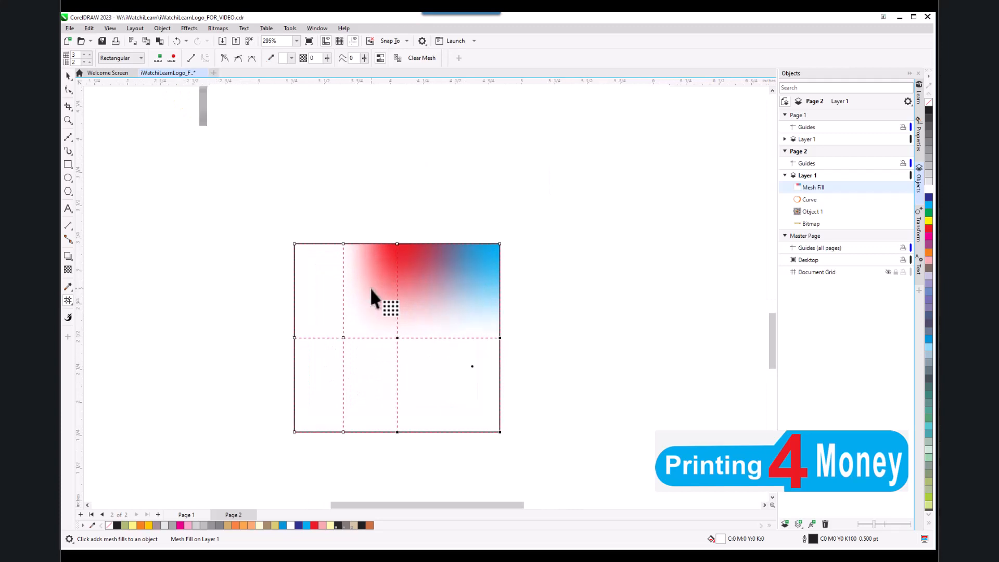
double_click(317, 244)
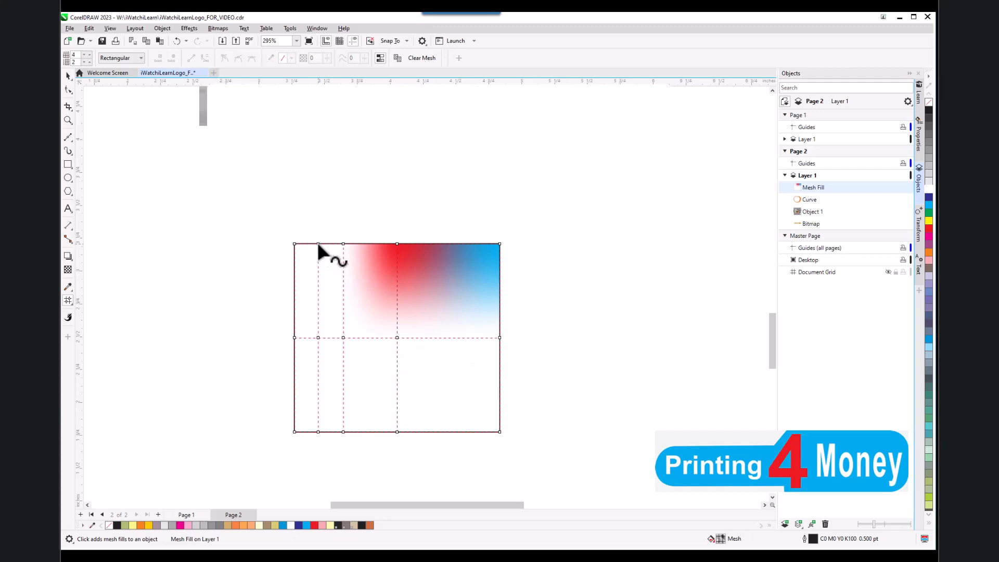
double_click(295, 288)
double_click(295, 314)
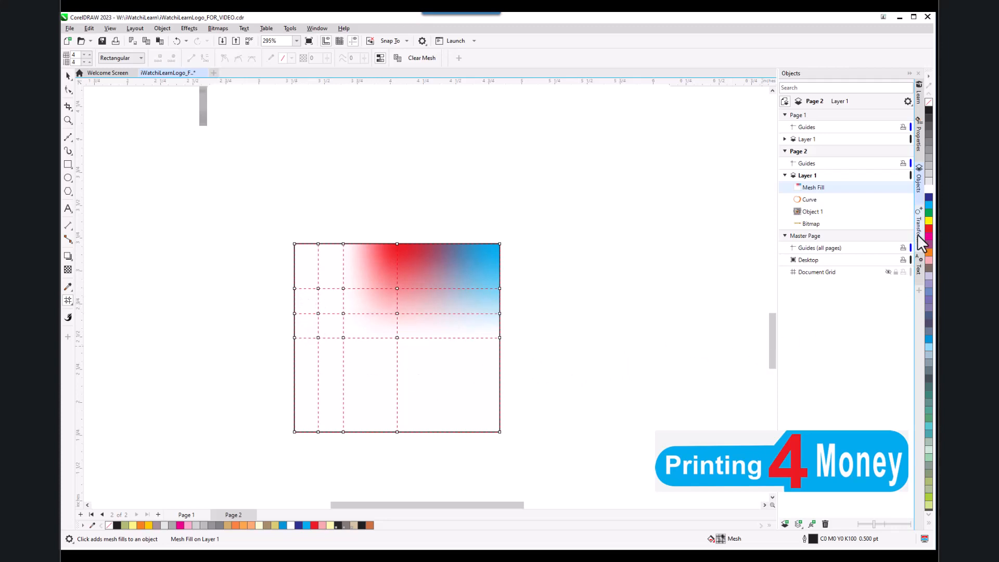
- Try red on the small inner patch at the mesh's upper left and on a single mesh node, undoing each trial
drag(928, 229, 342, 312)
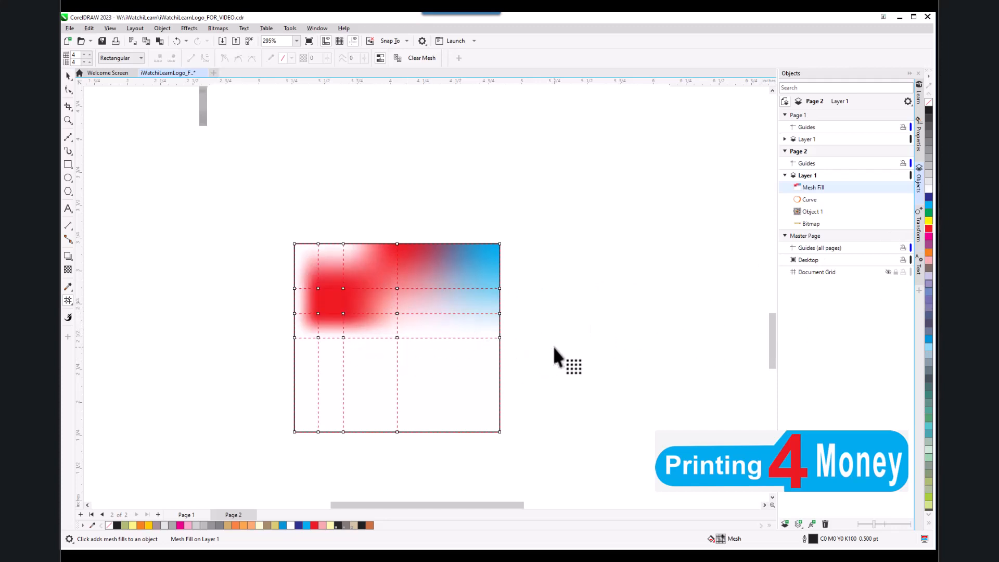
key(ctrl+z)
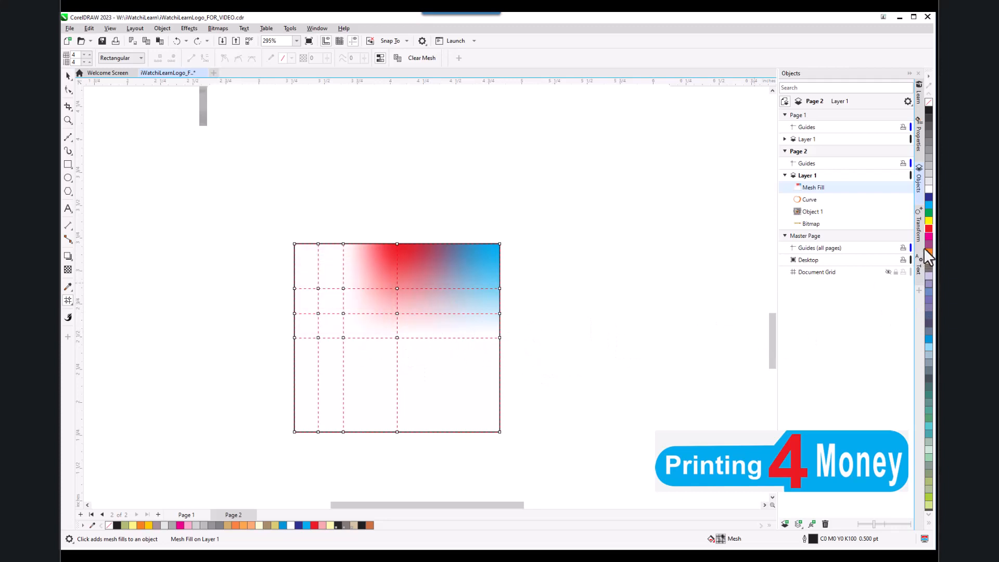
drag(929, 229, 343, 314)
drag(343, 314, 343, 314)
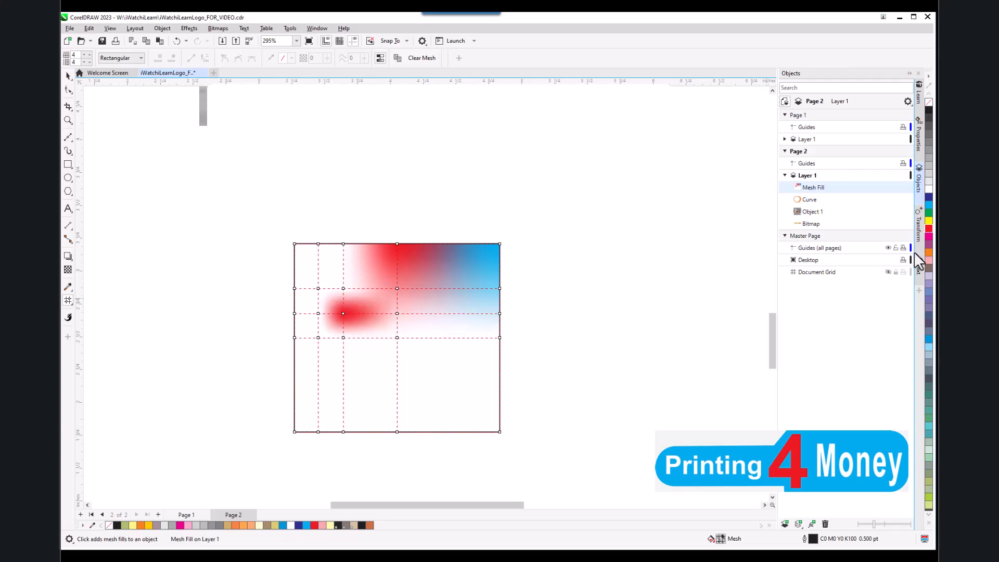
drag(928, 228, 361, 314)
key(ctrl+z)
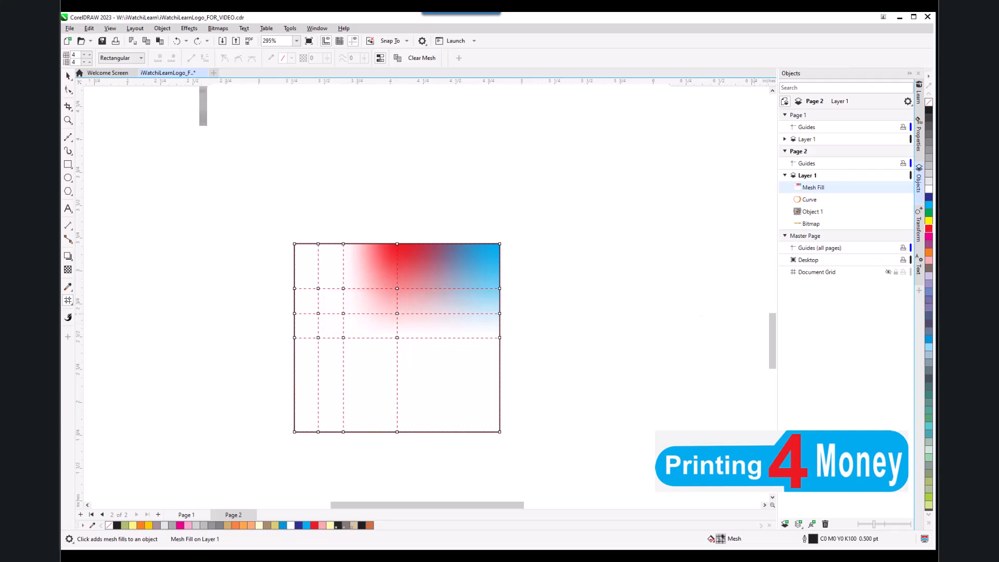
- Color the small inner upper-left mesh patch red, shift its lower-right node to the right, and bend the neighboring mesh lines
drag(929, 232, 331, 302)
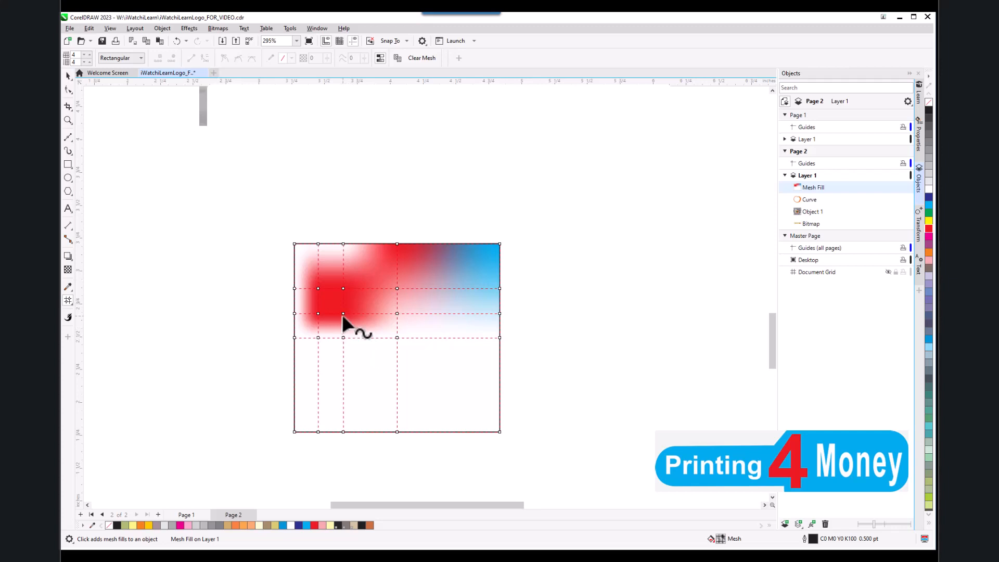
drag(343, 313, 364, 315)
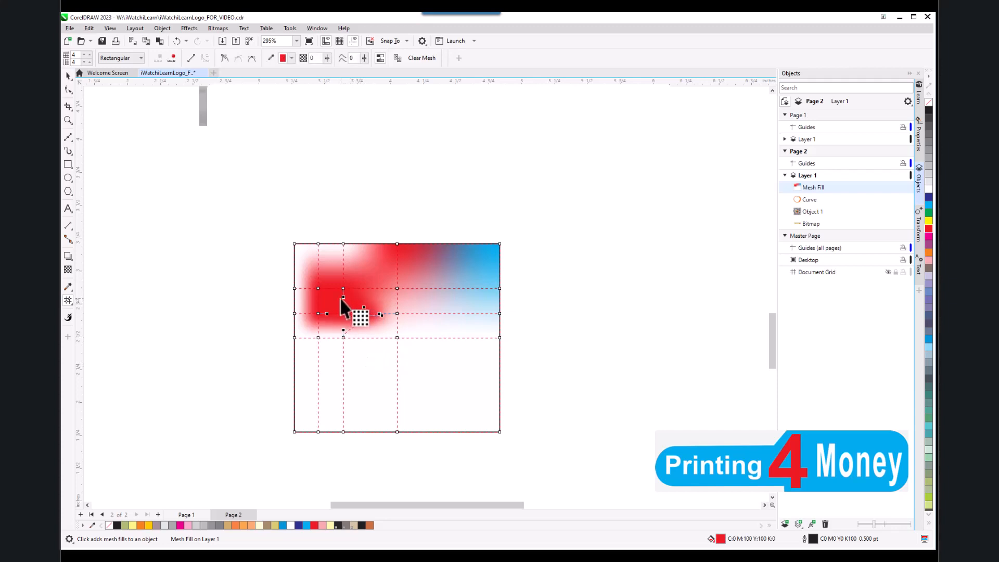
drag(343, 296, 402, 272)
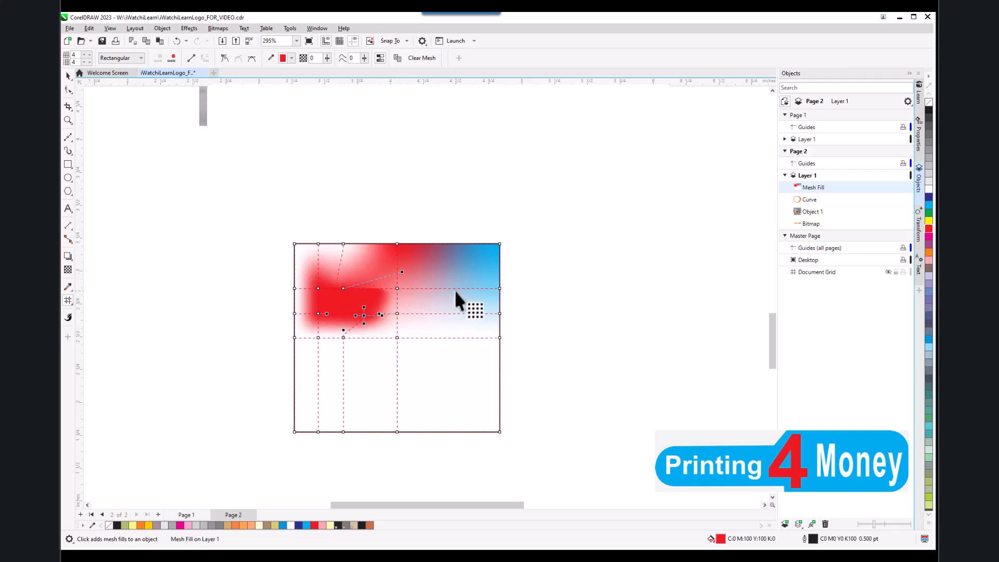
drag(454, 289, 435, 336)
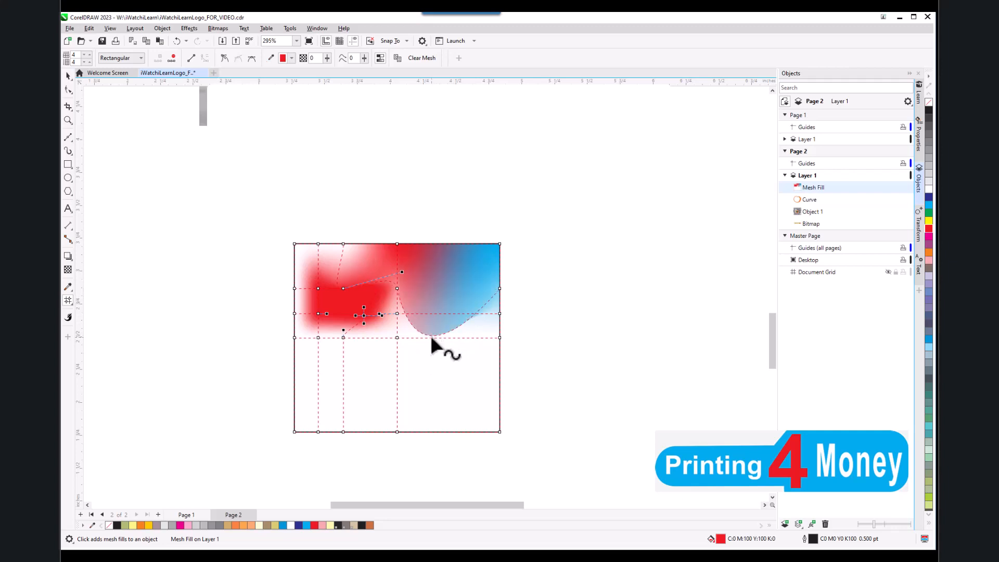